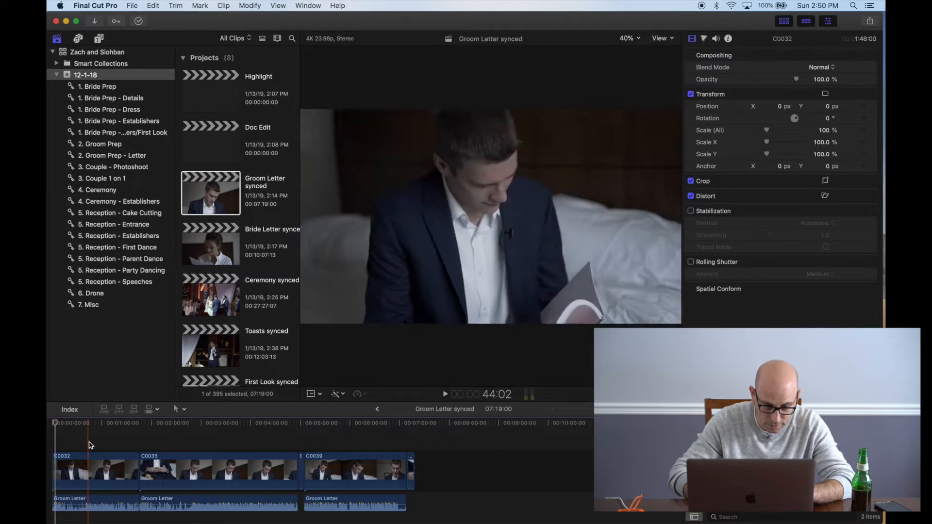
Step: Play excerpts of the Groom Letter synced timeline through clips C0032 and the first half of C0035 to review the reading
click(85, 444)
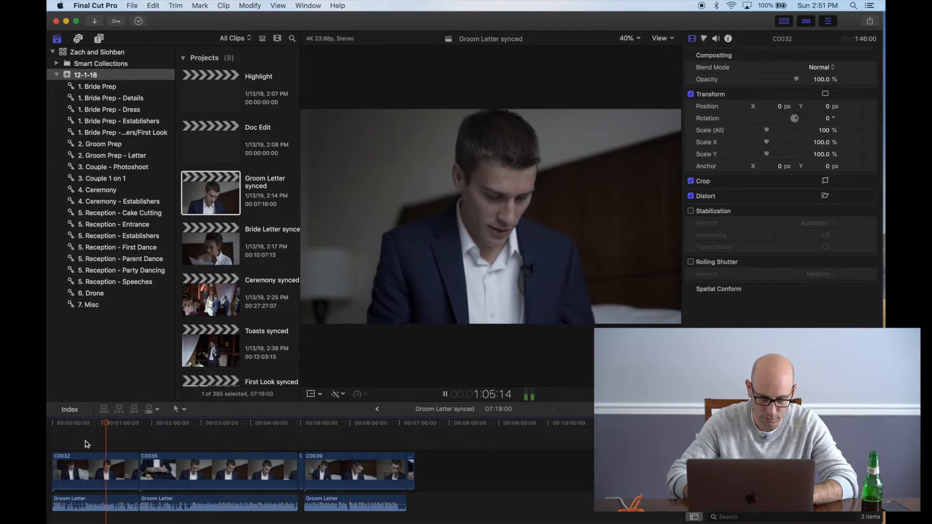
key(space)
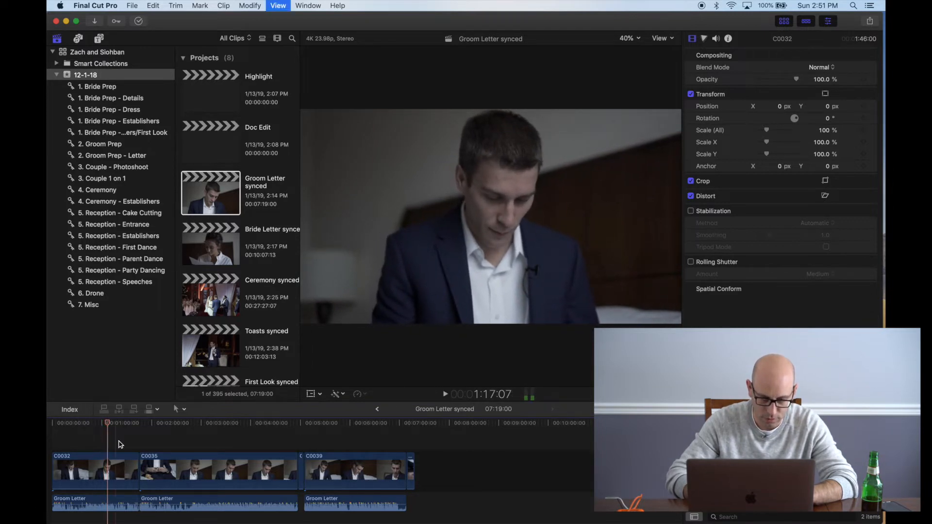
click(129, 446)
key(space)
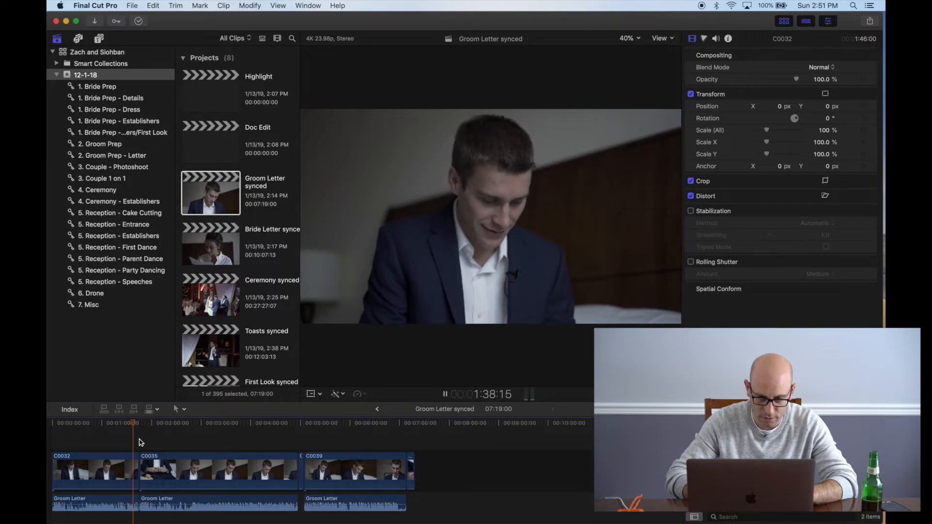
key(space)
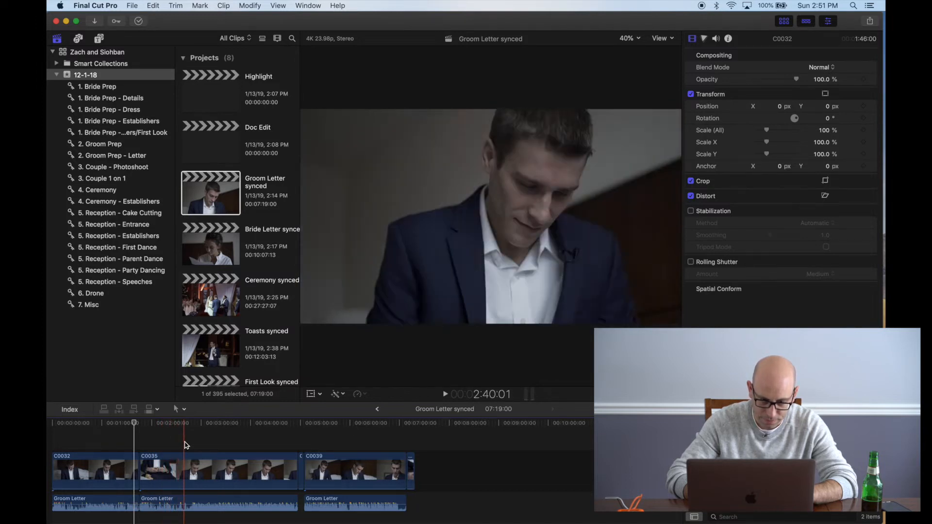
key(space)
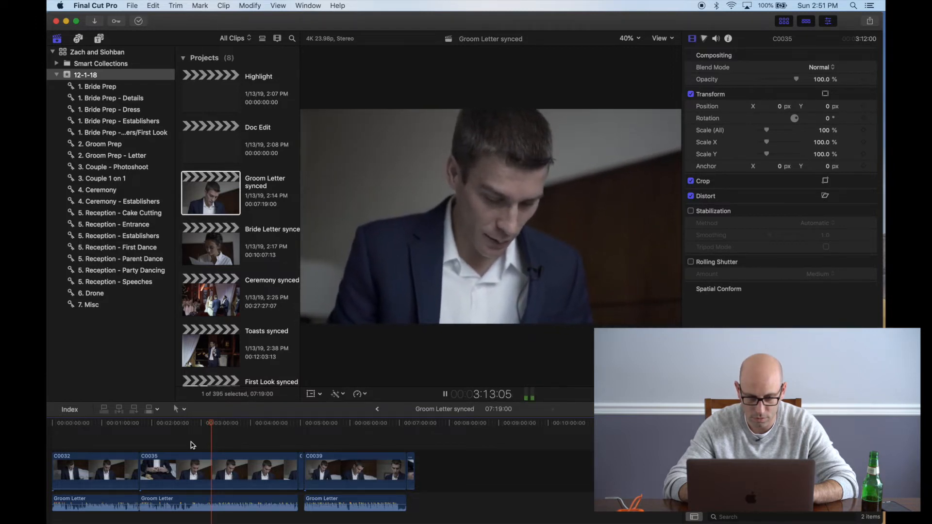
key(space)
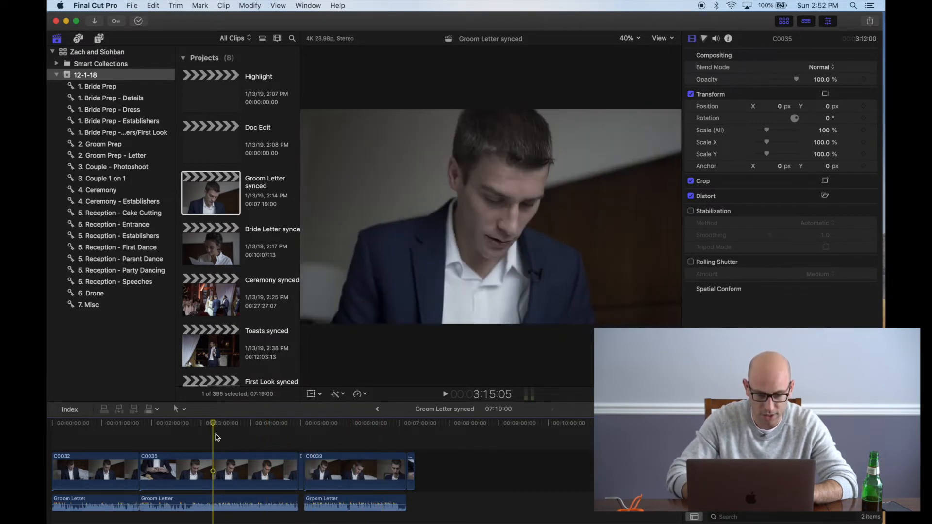
key(space)
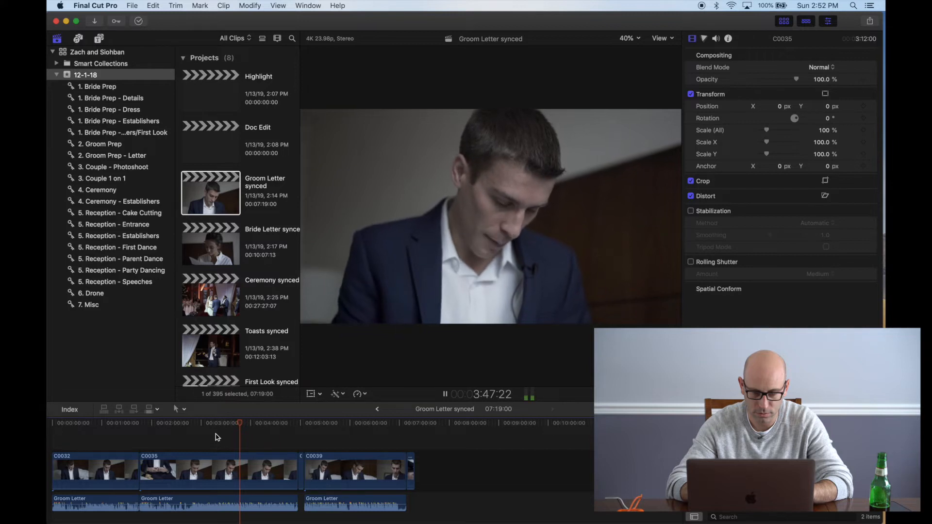
Step: Sample the later part of clip C0035 and the beginning of C0039 to check how the letter reading continues
click(252, 439)
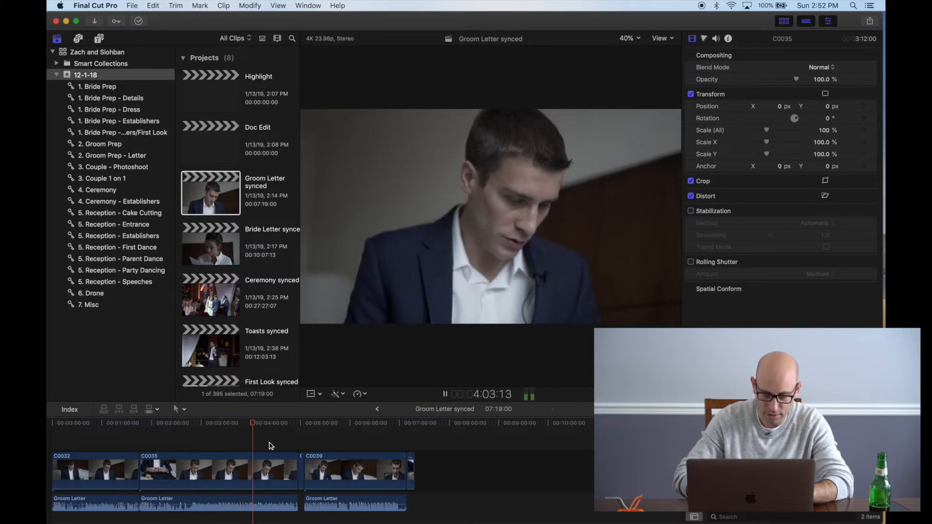
click(270, 446)
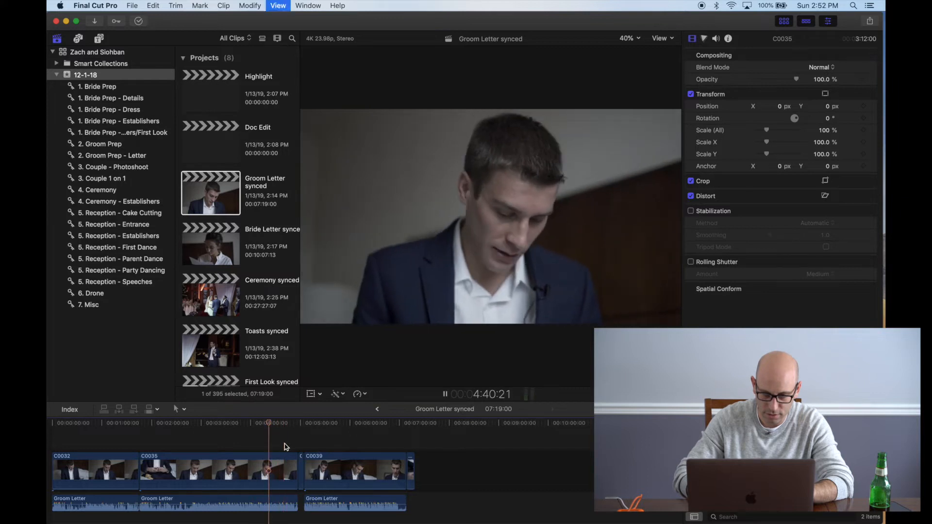
click(284, 446)
key(space)
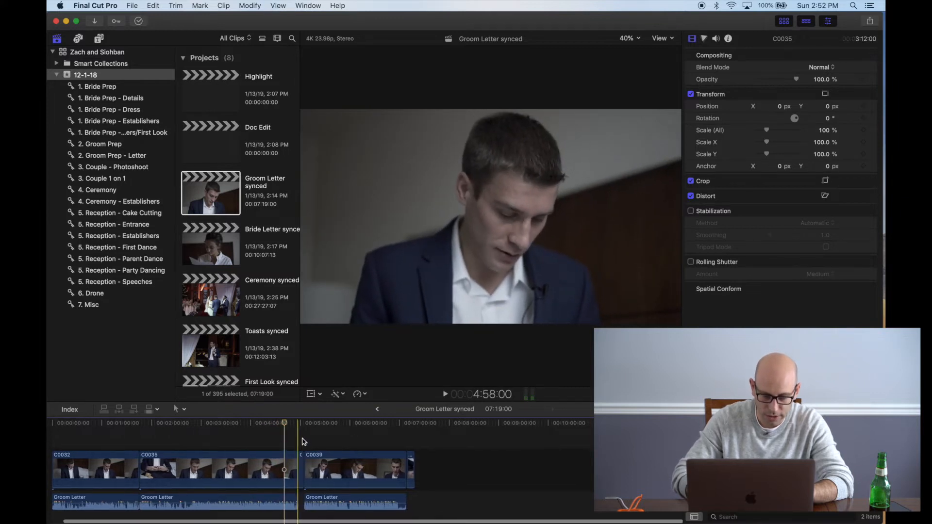
click(302, 441)
key(space)
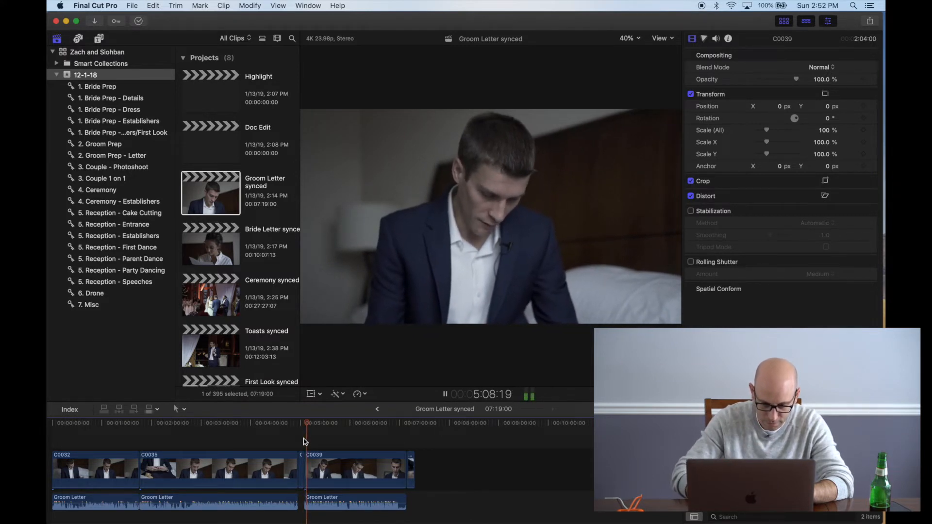
scroll(305, 442, down, 1)
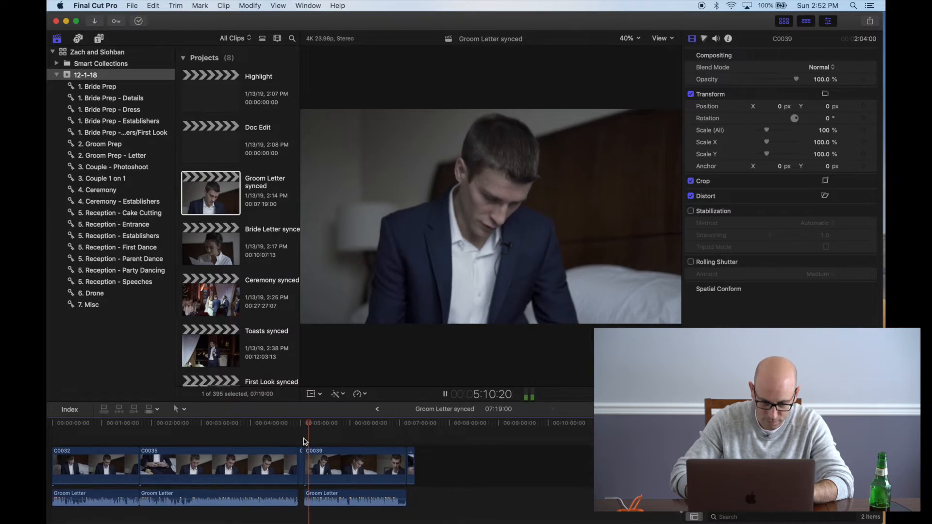
key(space)
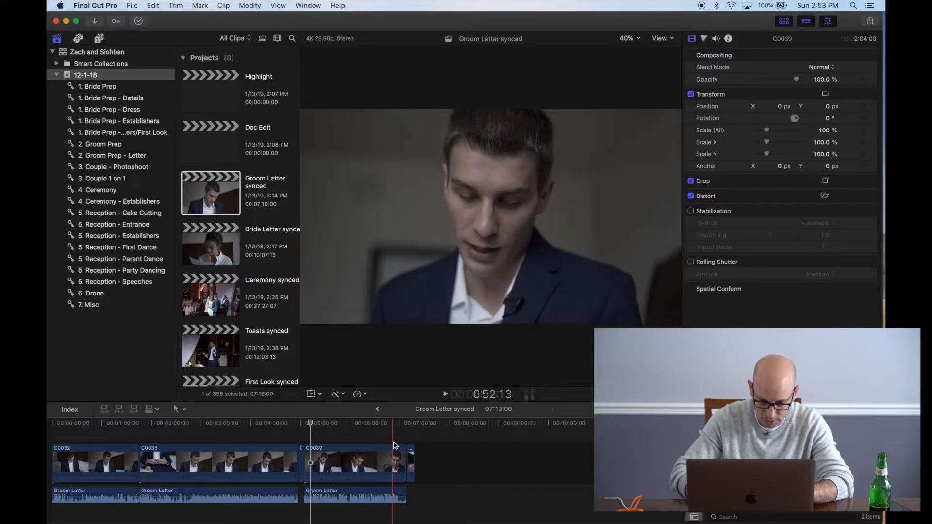
Step: Listen closely to the end of clip C0035 from about 4:30, with the timeline magnified around its audio
key(space)
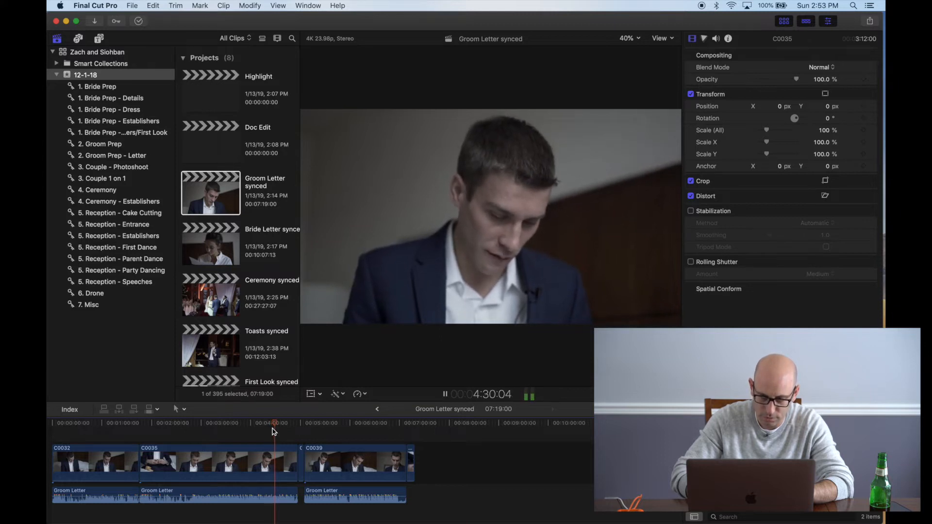
key(super+equal)
key(space)
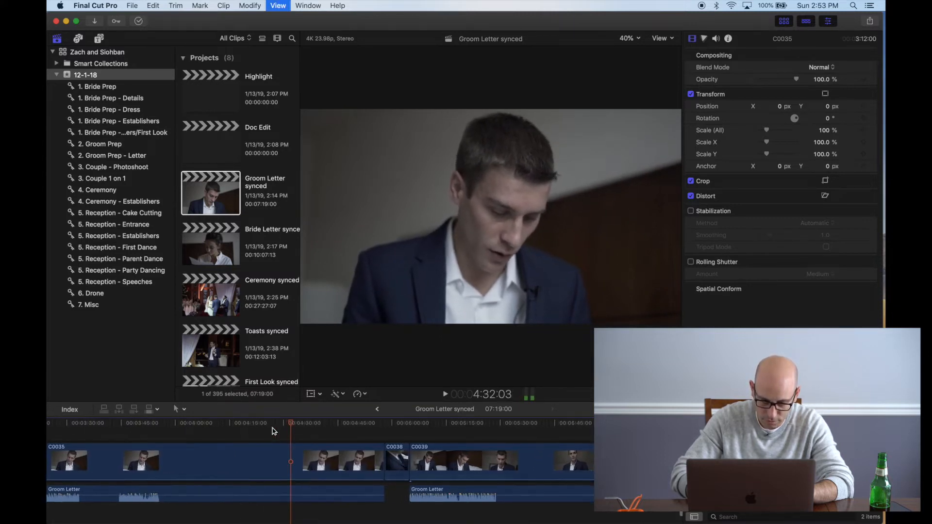
scroll(275, 431, left, 1)
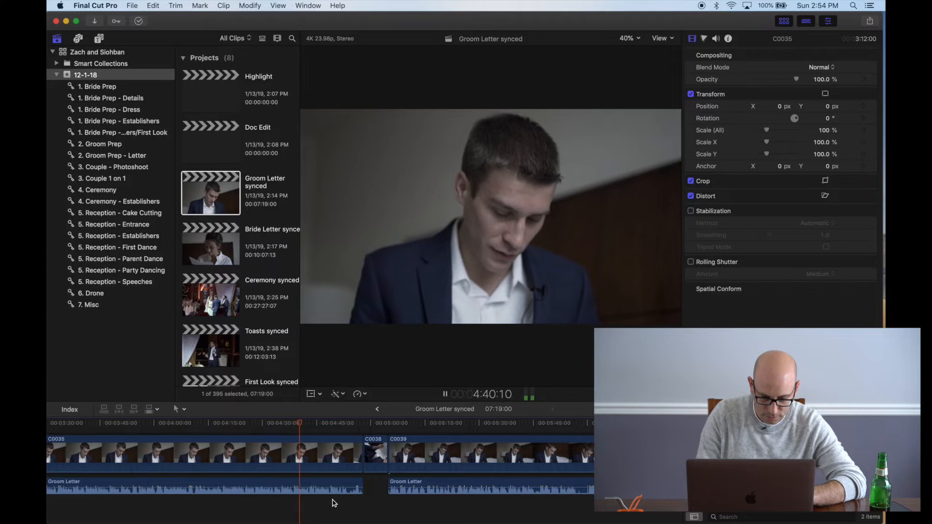
click(330, 502)
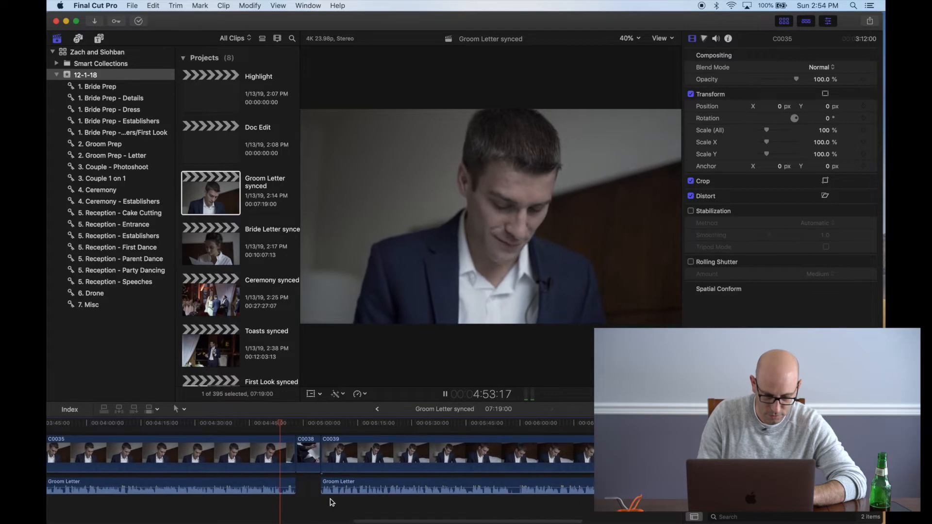
Step: Try to extend the Groom Letter audio under C0035 across the gap below C0038, and disable the audio under C0039
drag(295, 484, 321, 485)
key(space)
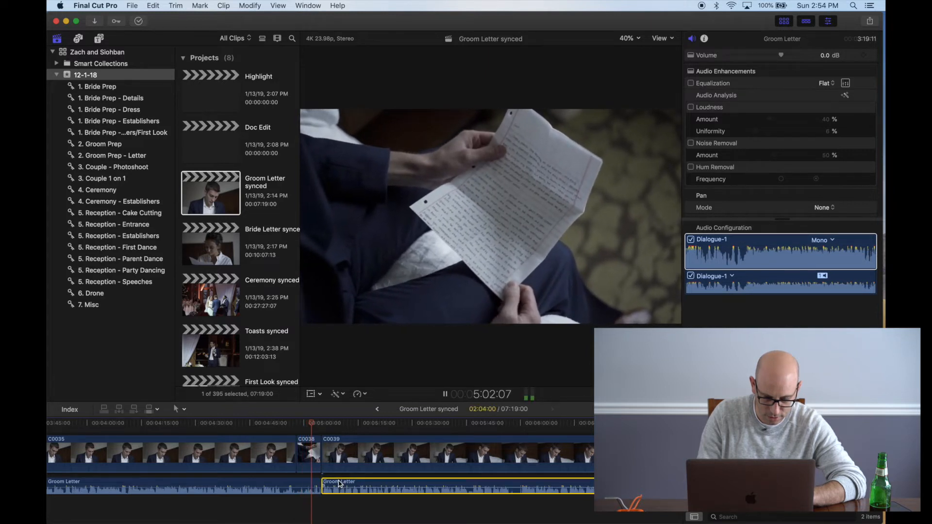
key(v)
Step: Try to extend the Groom Letter audio from C0035 further beneath clip C0039, and play it back from about 6:07
drag(319, 484, 360, 483)
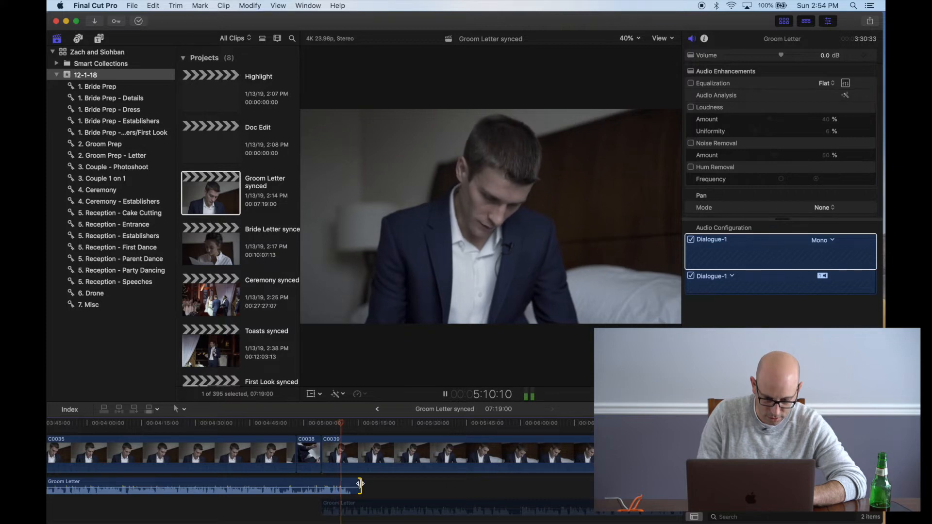
drag(360, 483, 403, 483)
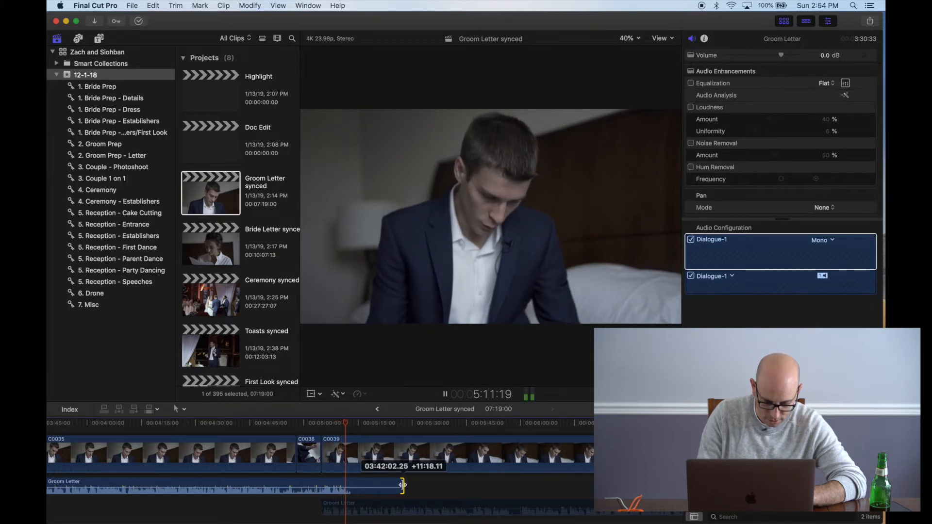
key(space)
key(space)
click(351, 491)
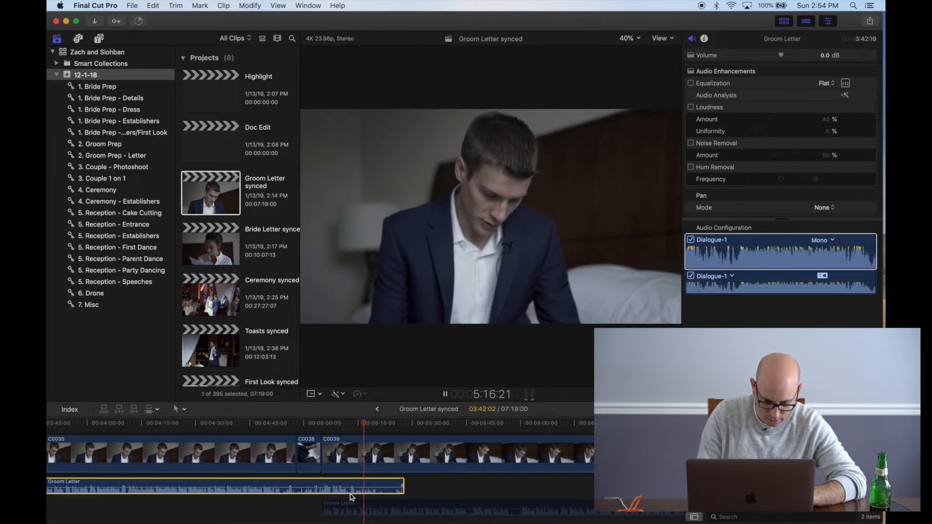
drag(403, 482, 432, 482)
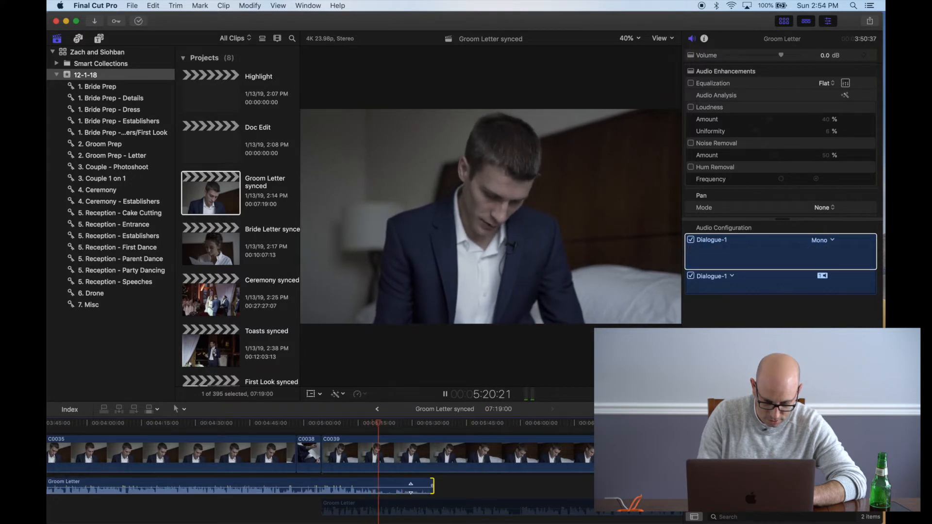
click(397, 498)
drag(429, 487, 547, 499)
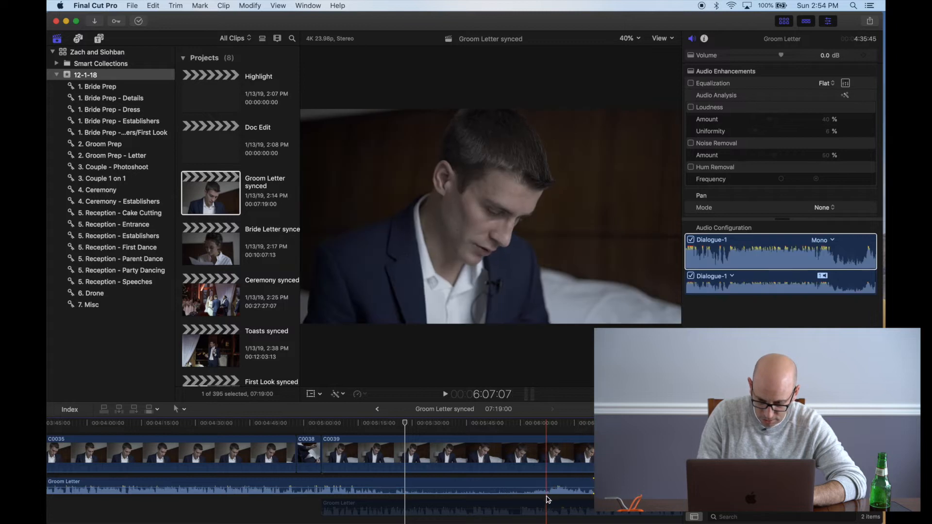
click(547, 499)
key(space)
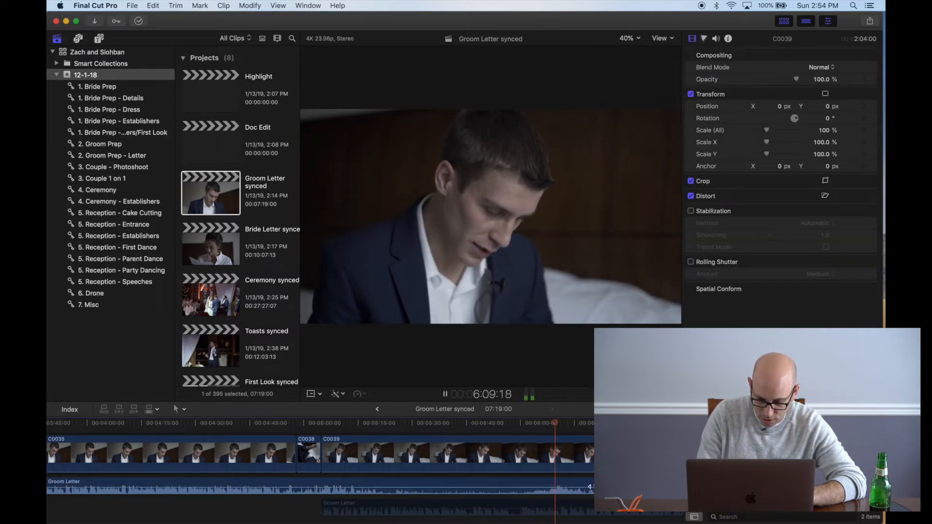
key(space)
Step: Undo all the extensions of the C0035 letter audio and the disabling of the audio under C0039
key(super+z)
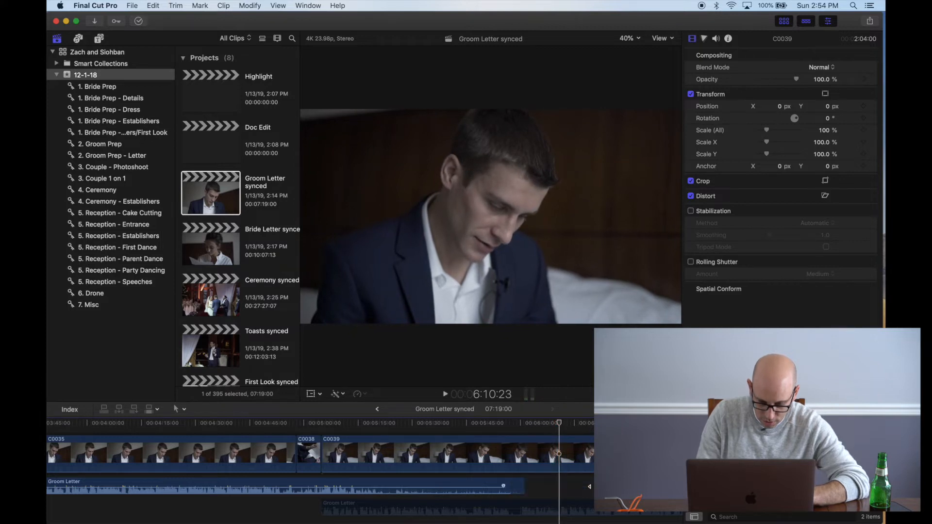
key(super+z)
key(super+z)
key(super+z)
key(super+z)
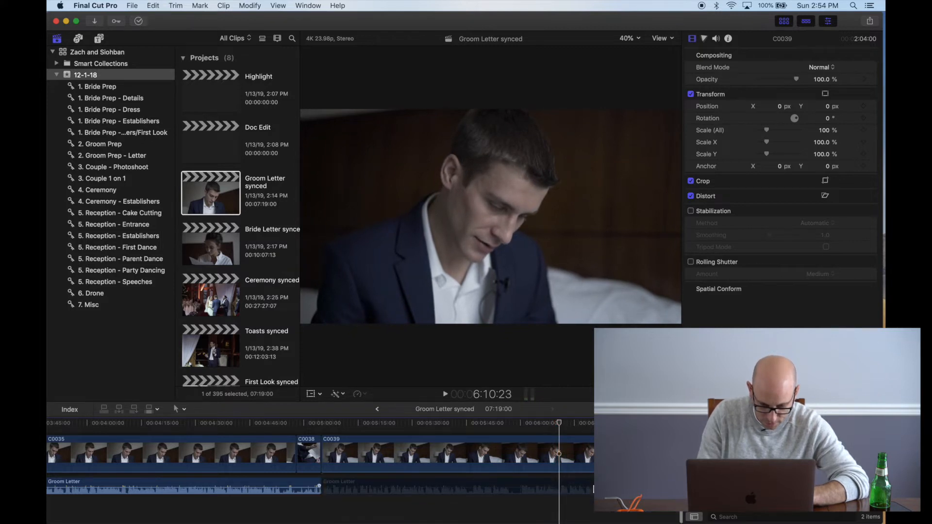
key(super+z)
key(super+z)
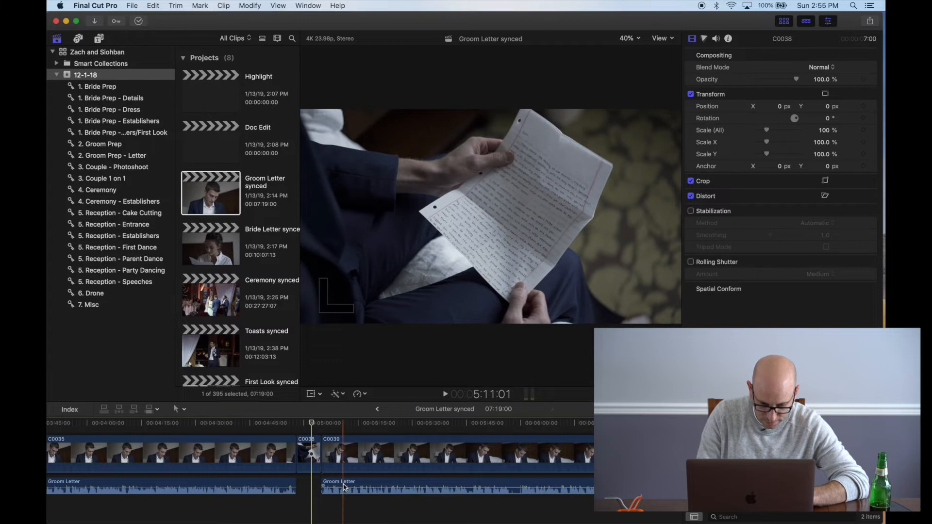
Step: Listen to clip C0039 from its start to about 5:48, and compare that passage with the end of C0035
key(space)
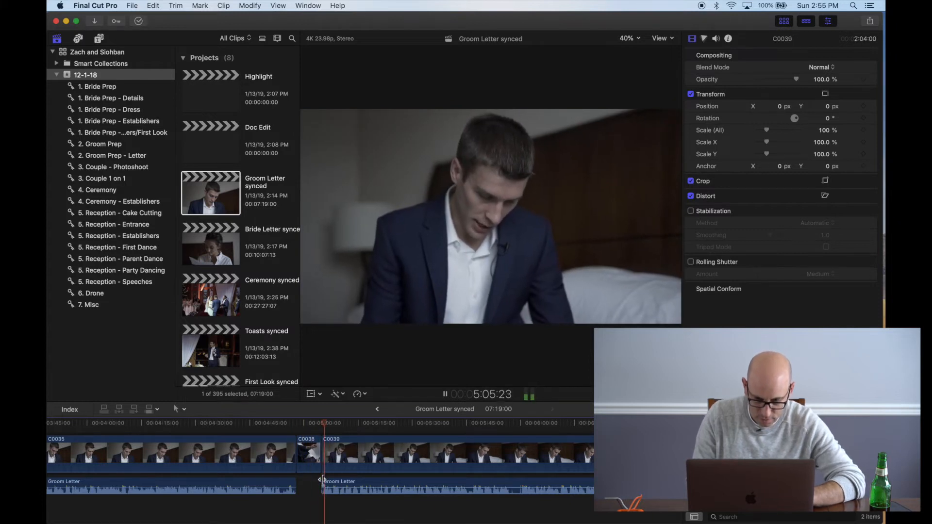
scroll(318, 485, right, 3)
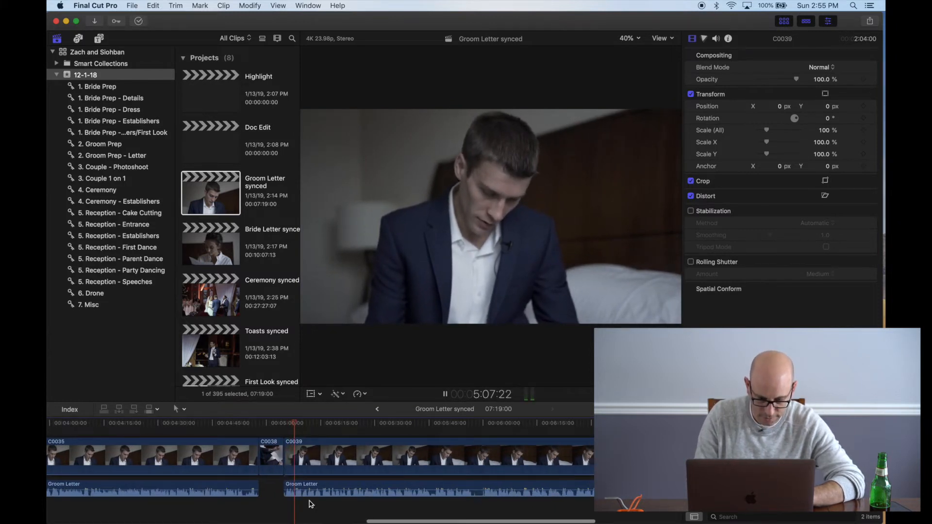
scroll(312, 505, right, 2)
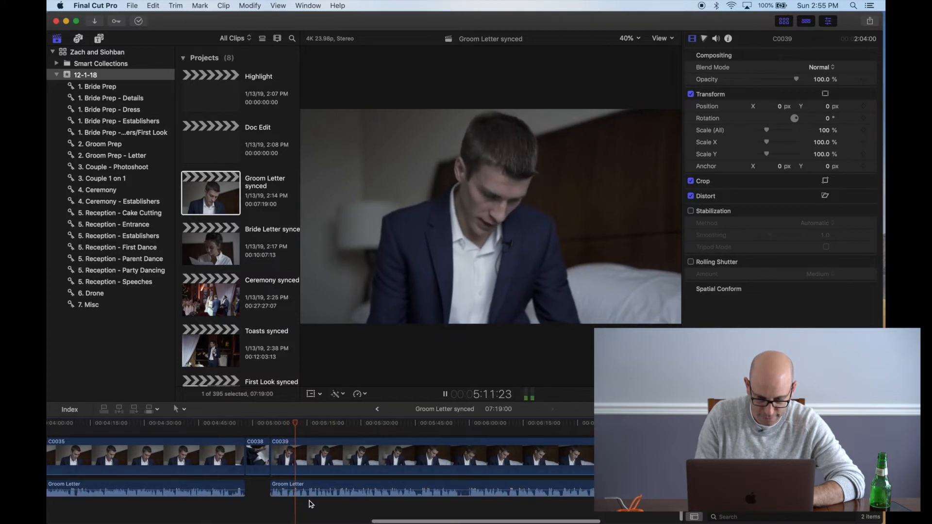
scroll(311, 504, right, 2)
scroll(311, 505, right, 2)
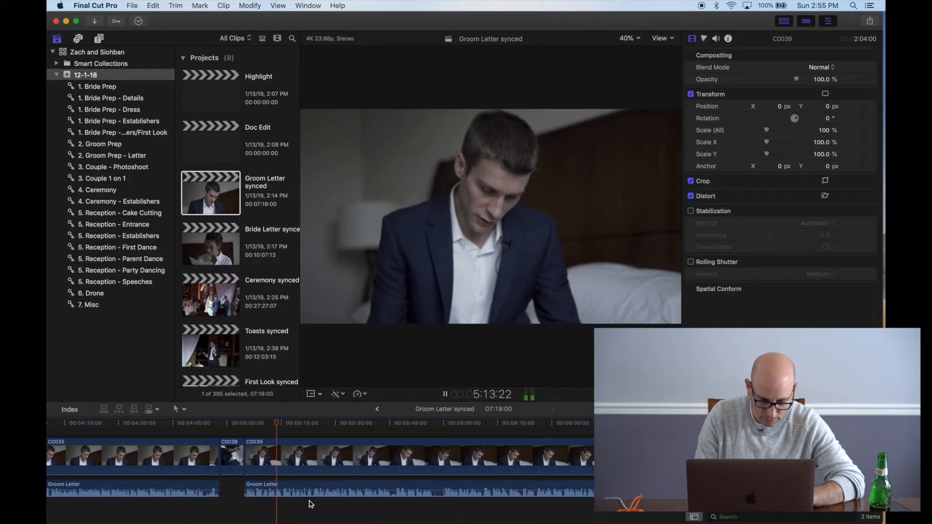
scroll(311, 505, right, 1)
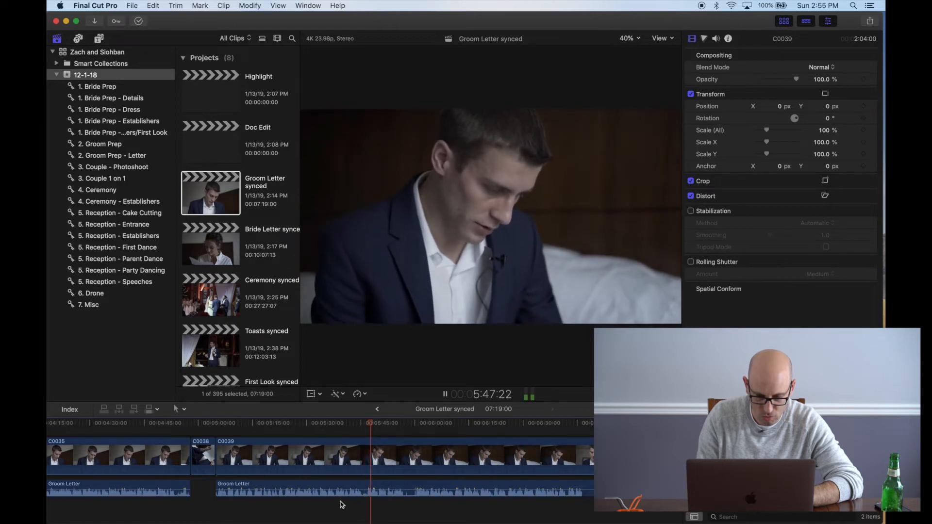
key(space)
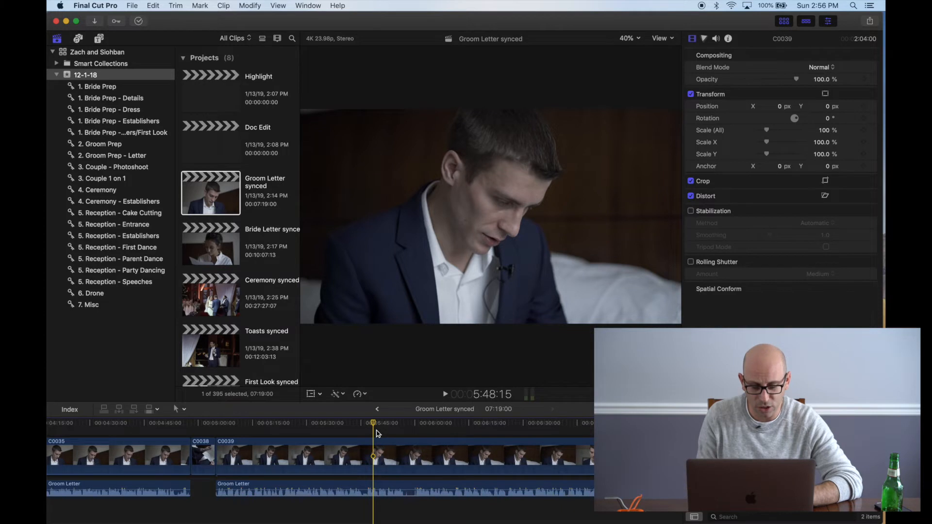
scroll(79, 437, left, 10)
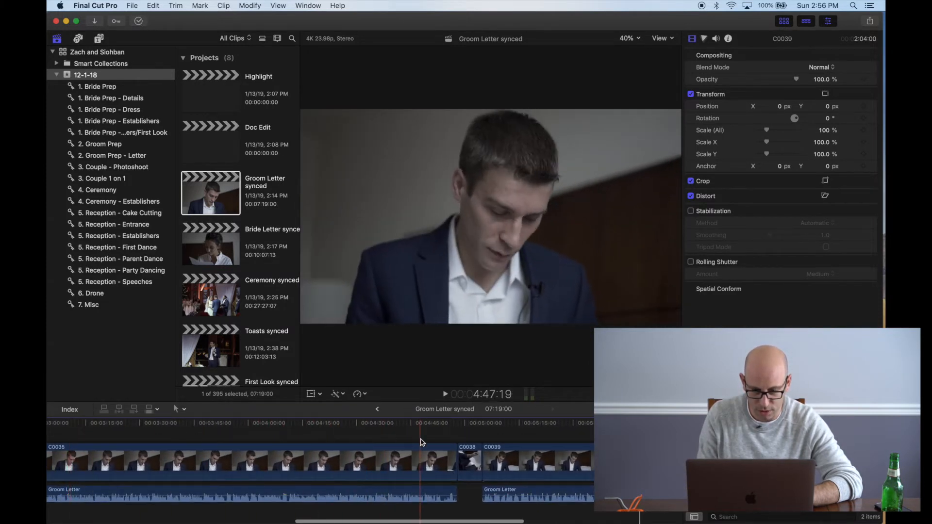
scroll(423, 442, right, 10)
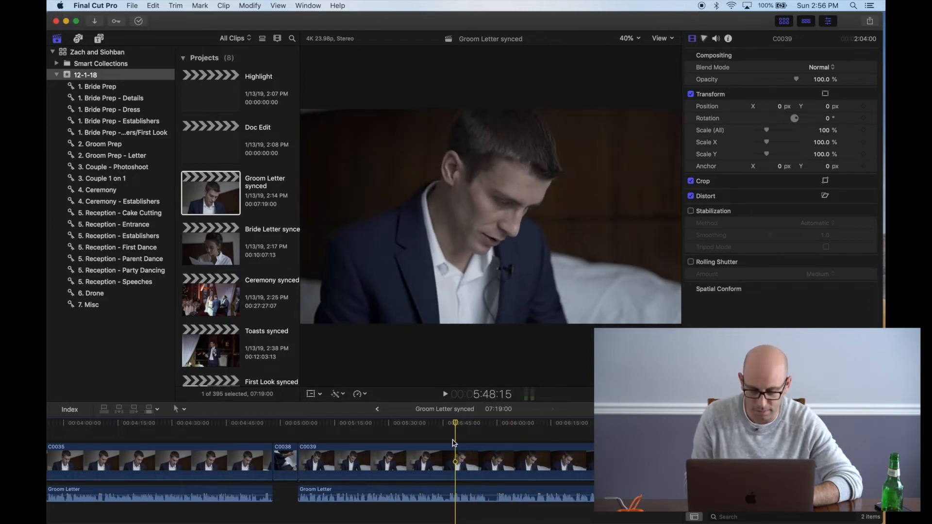
Step: Listen to clip C0039 from about 5:48 to about 6:46 to judge the letter passage
scroll(453, 443, right, 4)
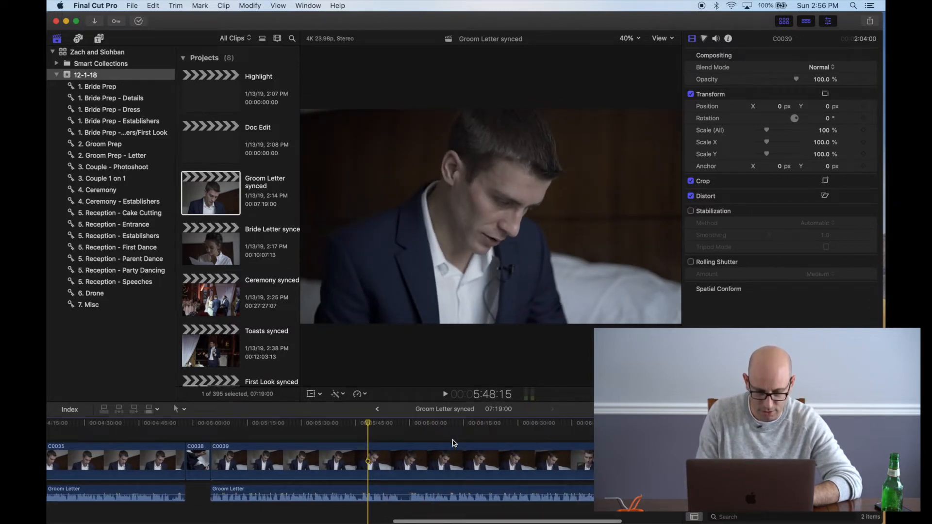
key(space)
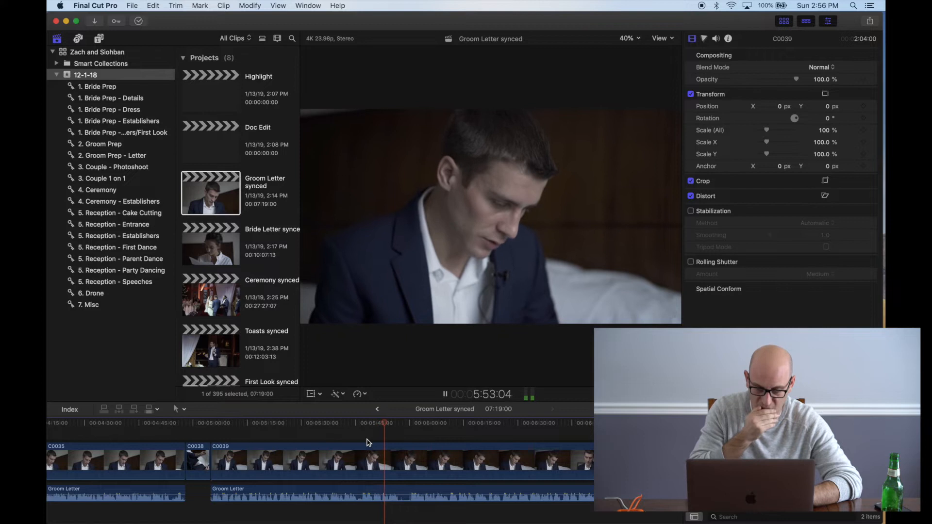
scroll(368, 443, right, 2)
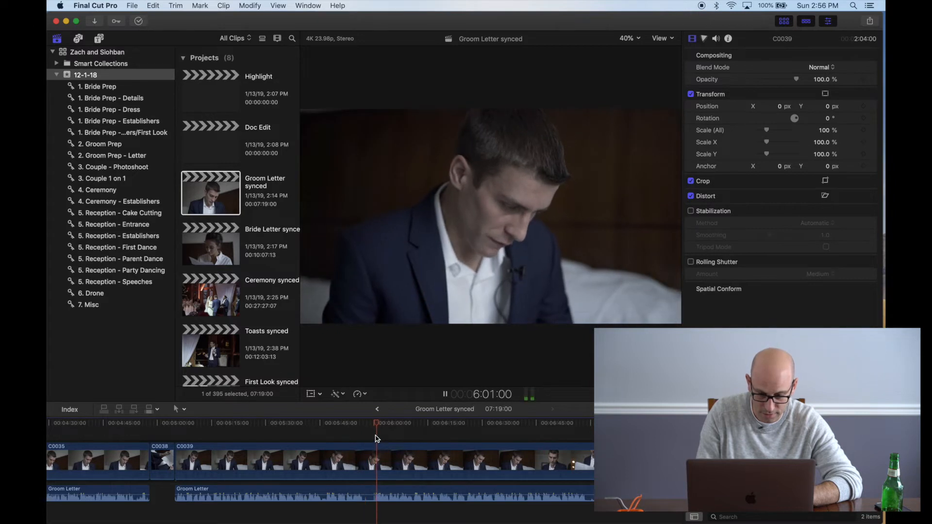
scroll(377, 439, right, 2)
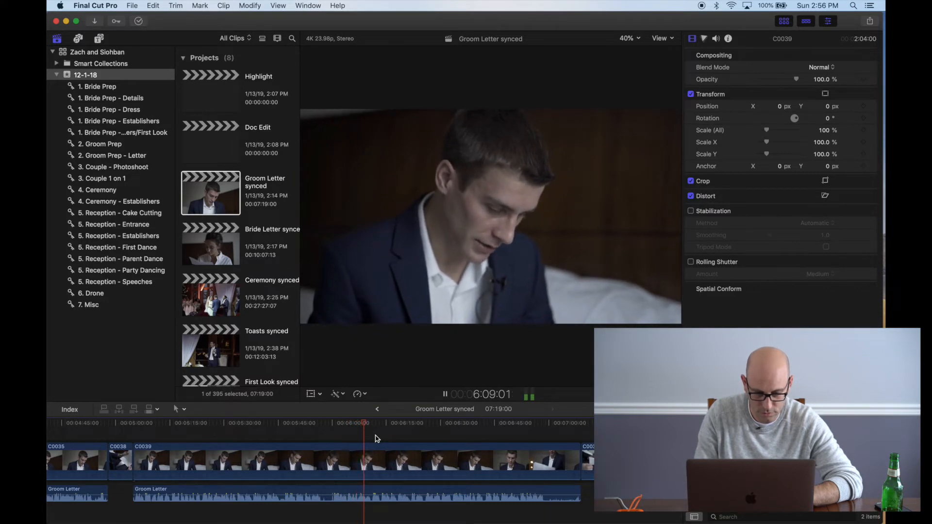
scroll(375, 439, left, 3)
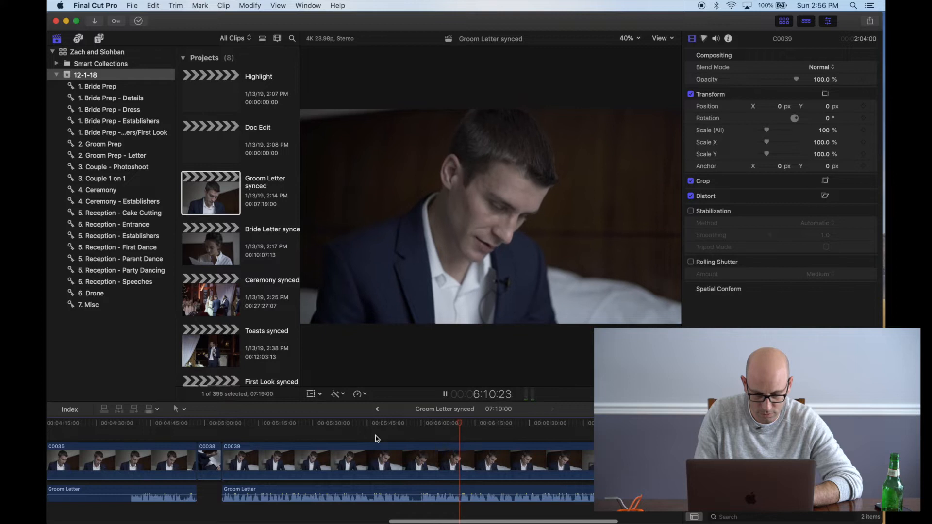
scroll(376, 439, right, 2)
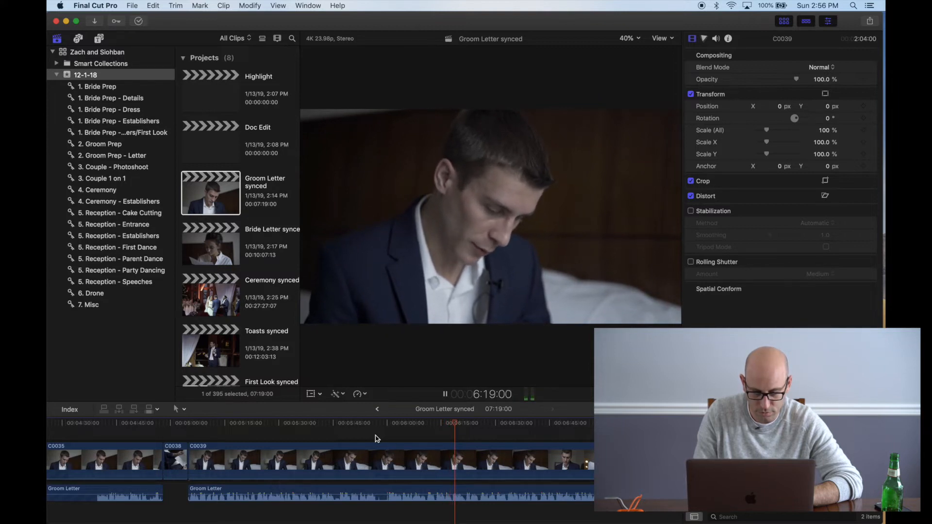
scroll(376, 439, right, 3)
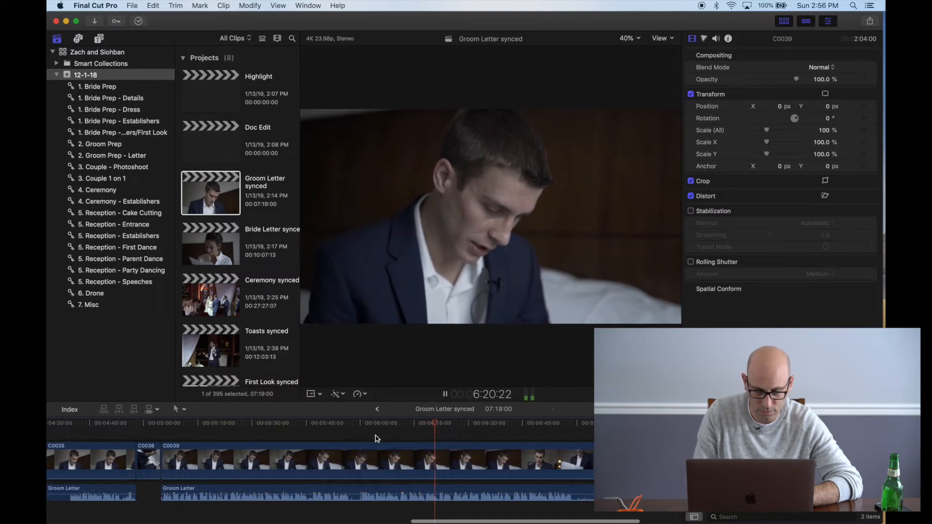
scroll(376, 439, right, 1)
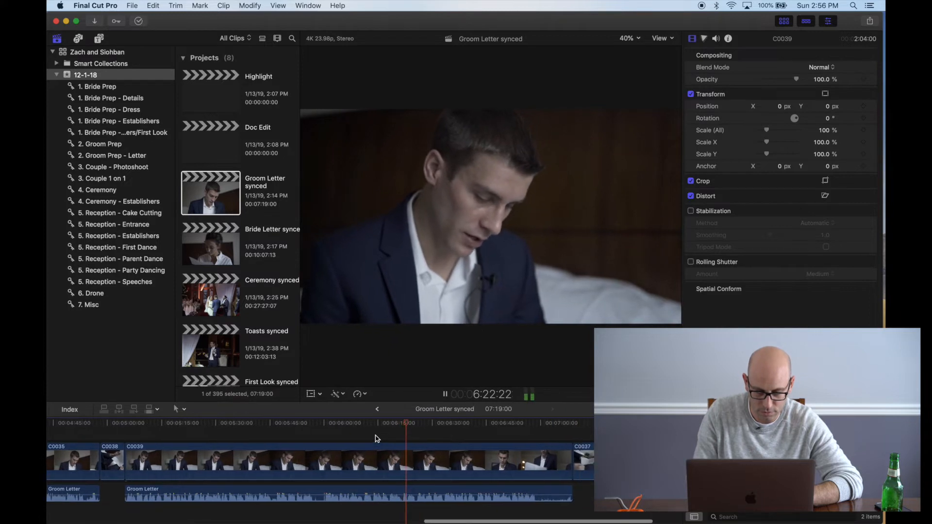
scroll(375, 439, right, 1)
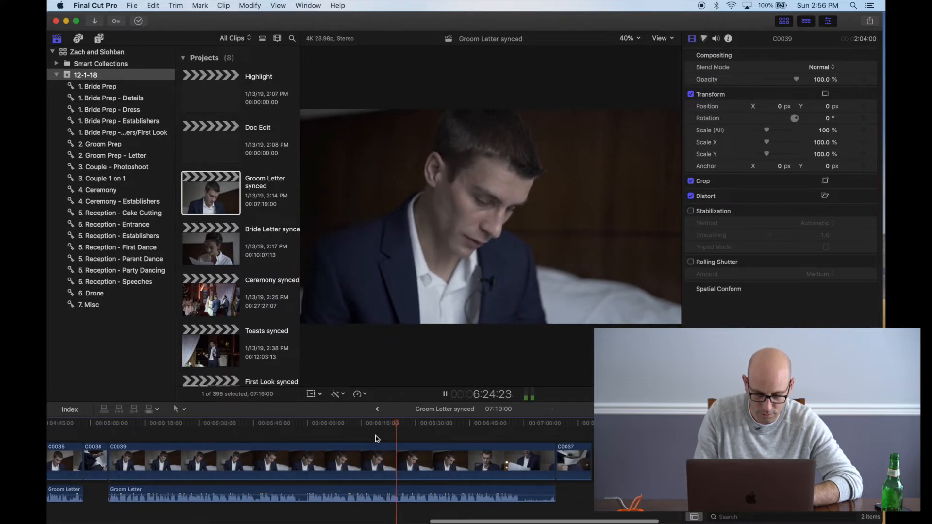
scroll(376, 439, right, 1)
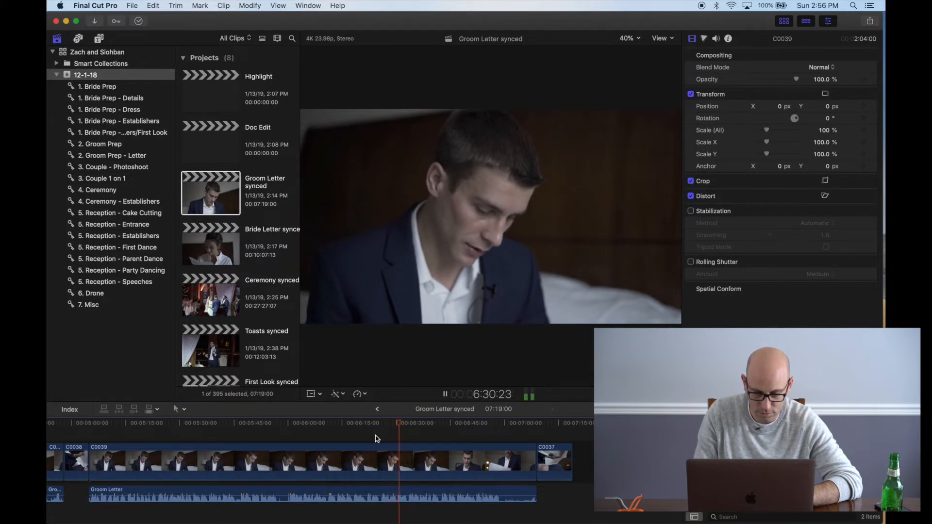
scroll(375, 439, right, 1)
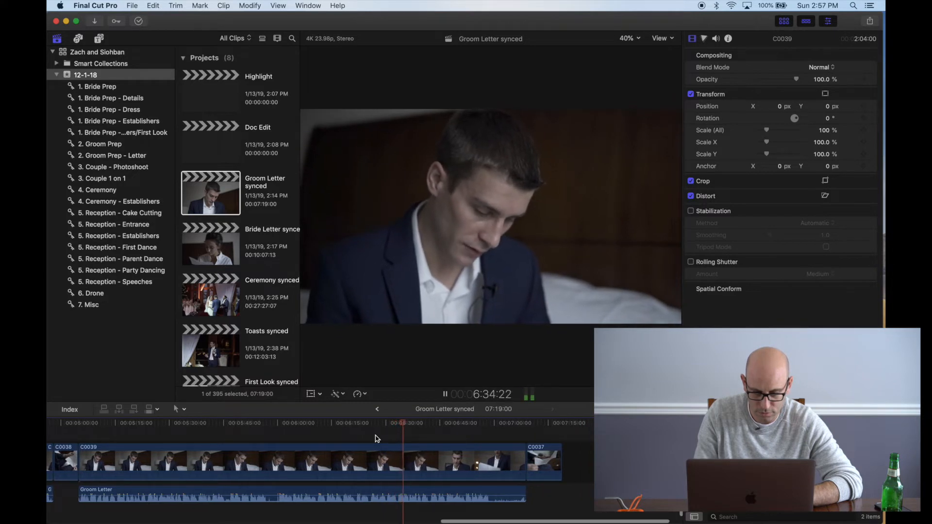
scroll(375, 439, right, 1)
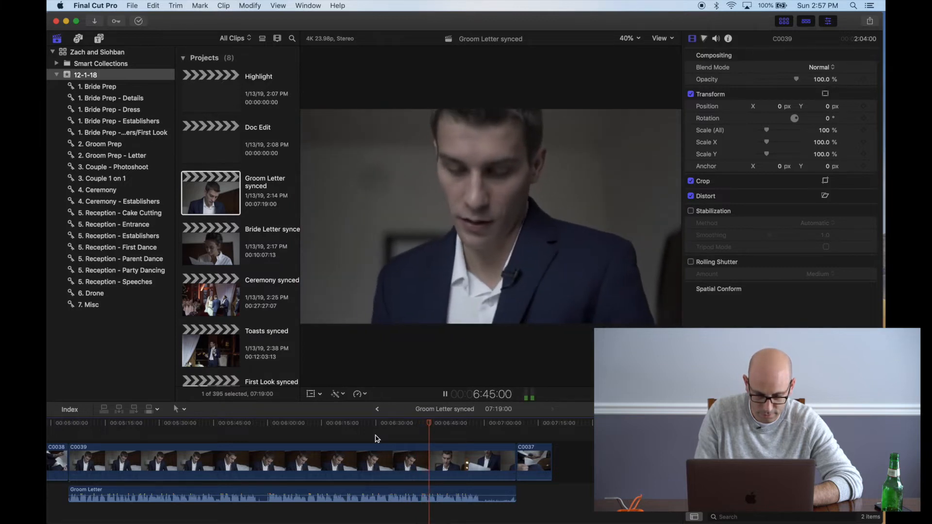
key(space)
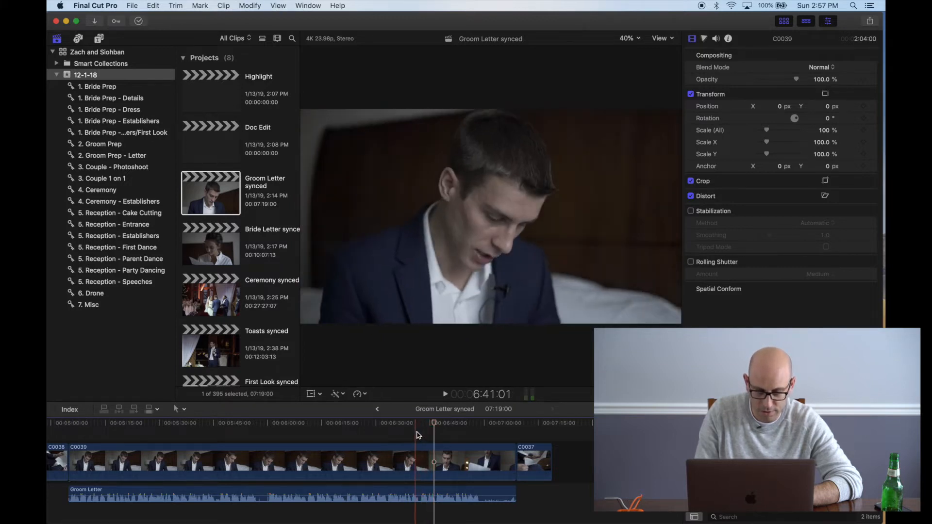
Step: Replay the closing part of clip C0039 from about 6:42 to just before 7:00
click(420, 434)
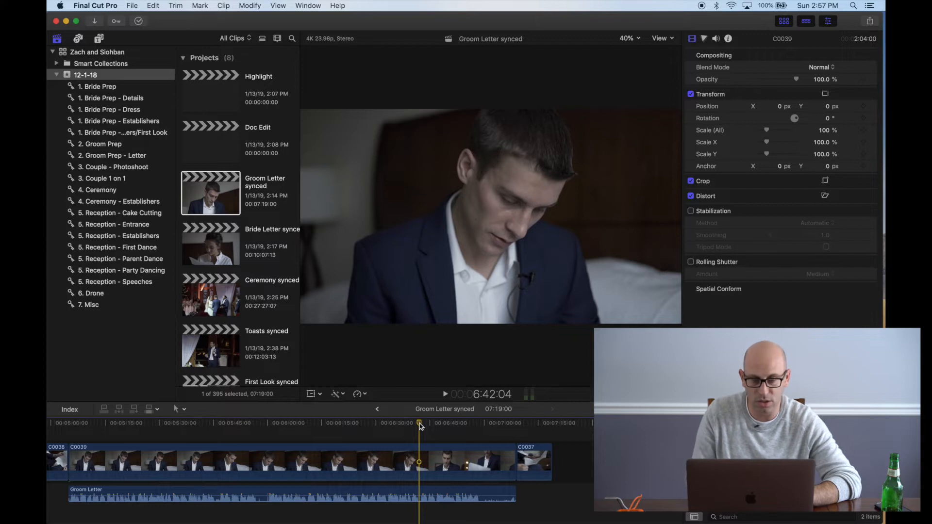
drag(421, 426, 422, 427)
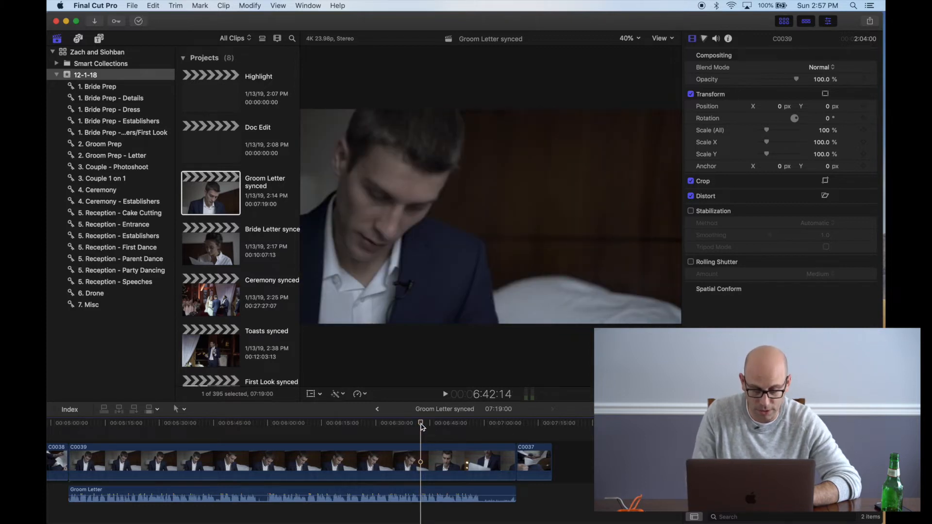
key(space)
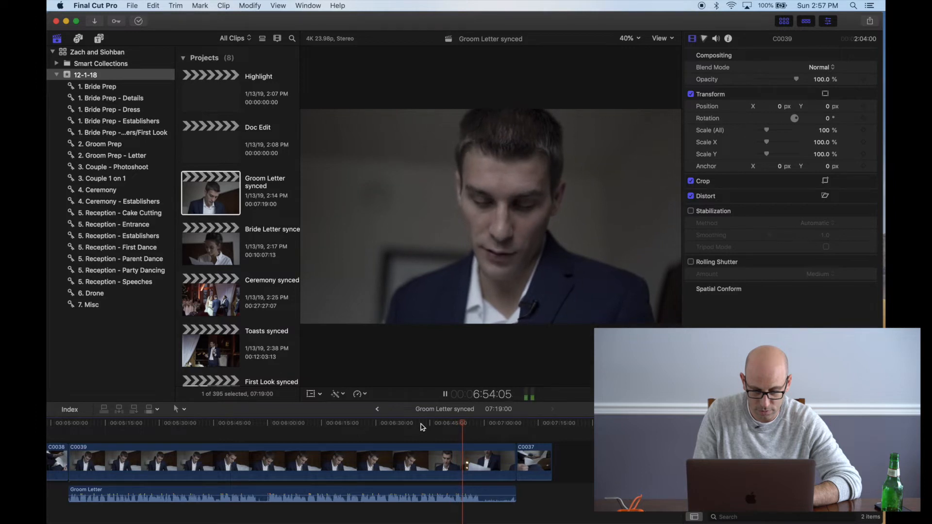
scroll(279, 446, left, 3)
scroll(279, 446, left, 5)
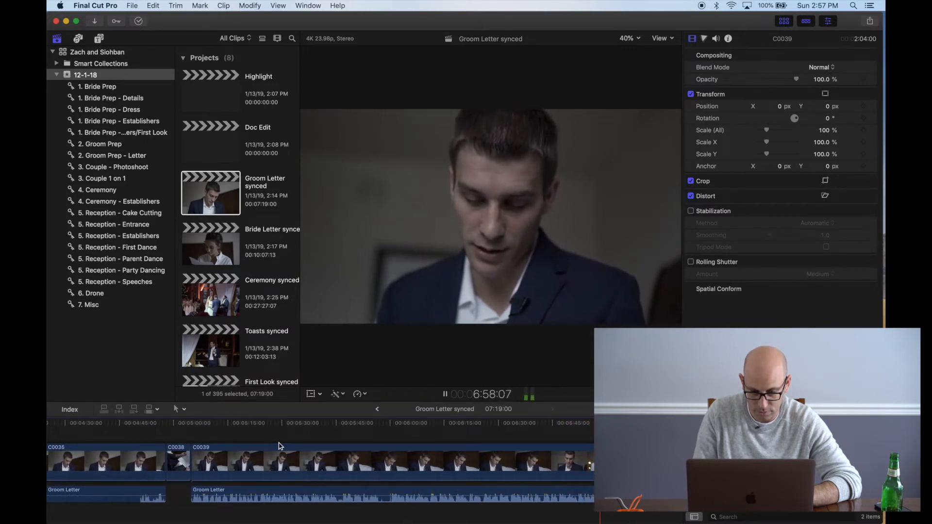
scroll(279, 446, left, 5)
key(space)
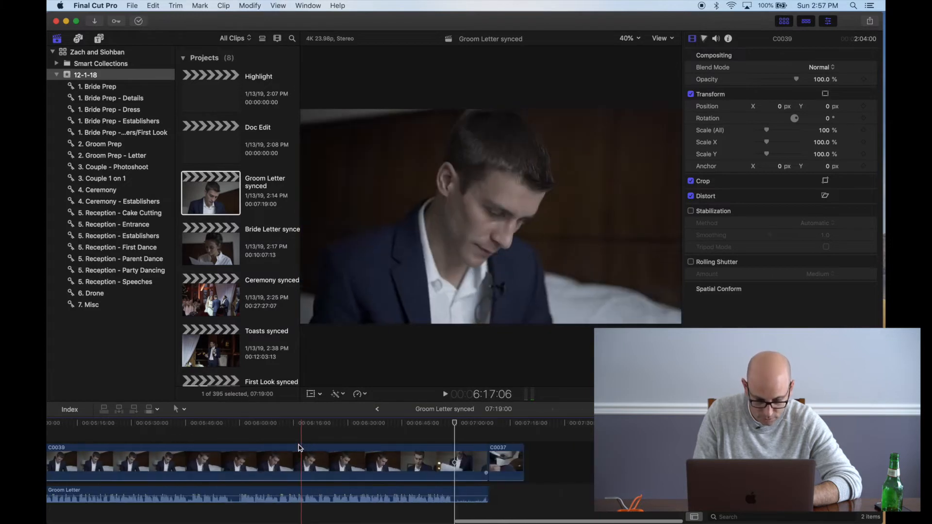
Step: Go back to clip C0035 and listen to the letter passage around 4:11
scroll(272, 446, left, 2)
click(228, 445)
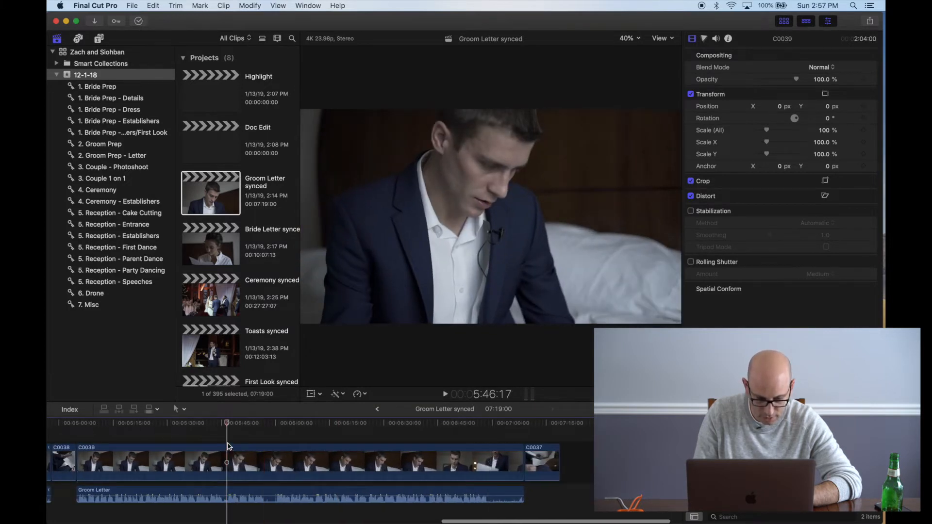
scroll(227, 446, left, 5)
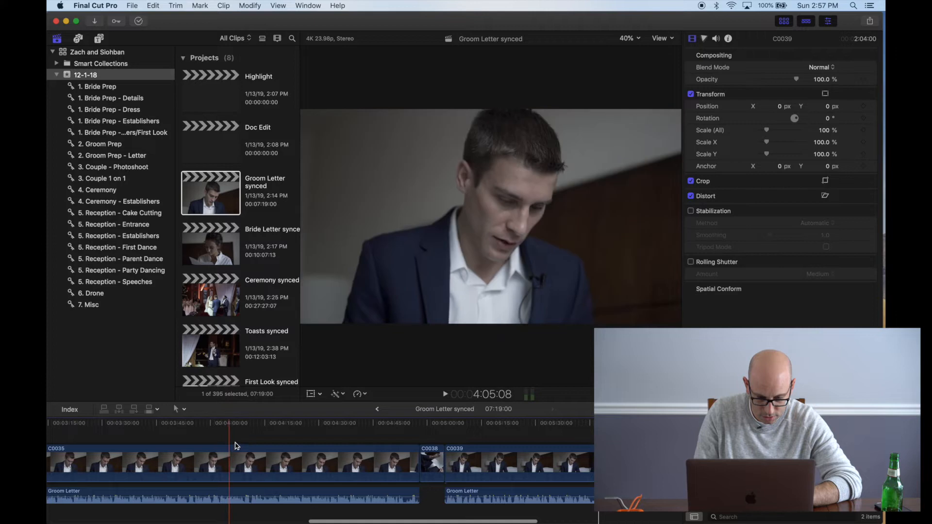
click(249, 444)
key(space)
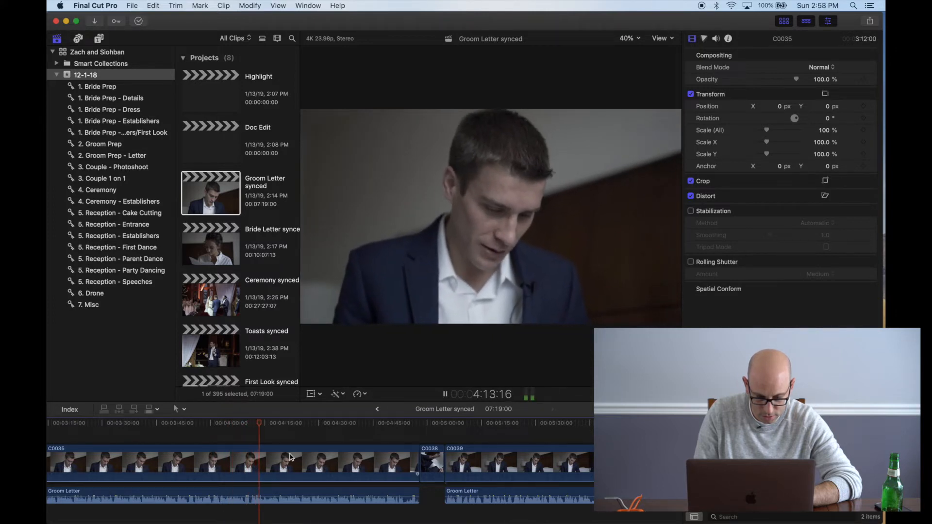
scroll(290, 457, right, 2)
key(space)
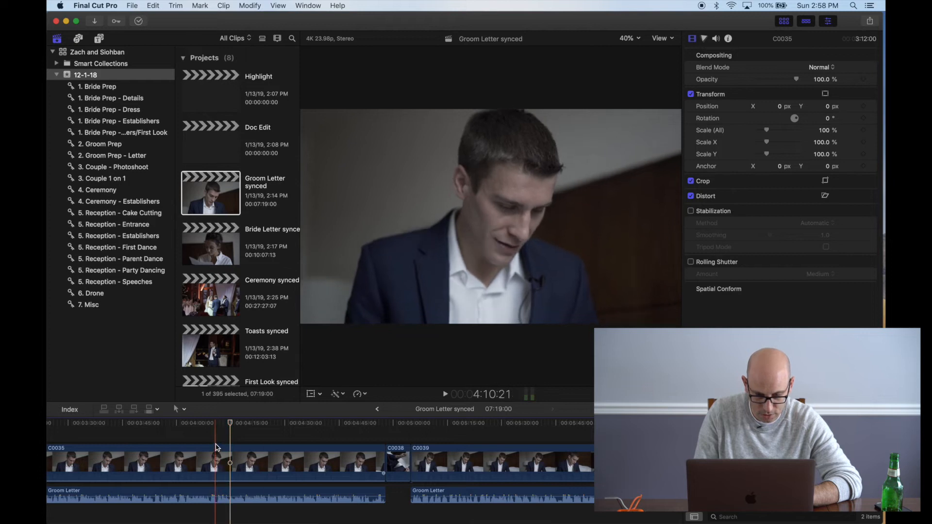
click(219, 440)
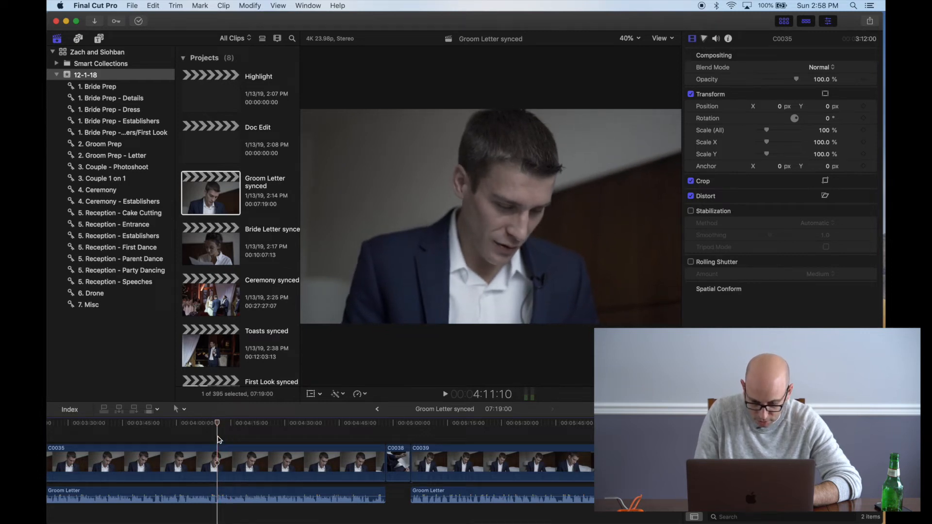
scroll(218, 440, right, 3)
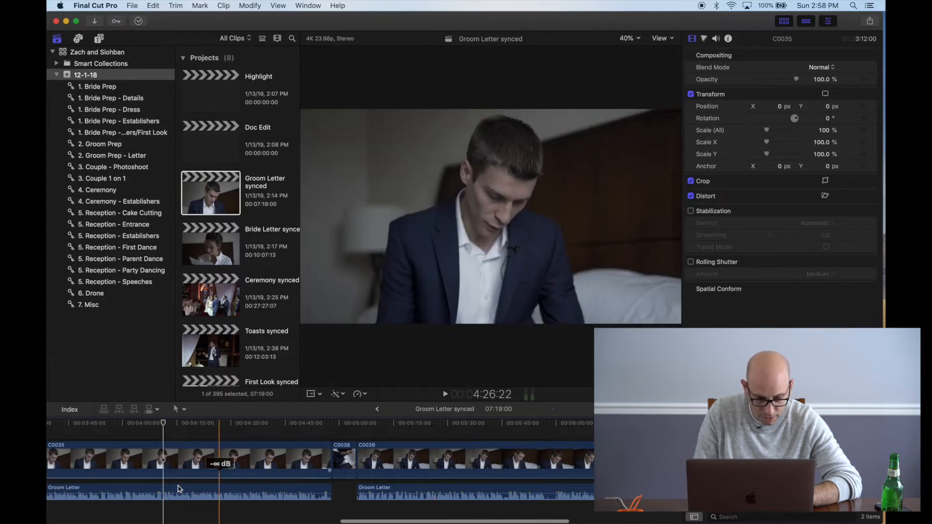
Step: Split clip C0035 and its Groom Letter audio at 2:51:01
scroll(180, 488, left, 10)
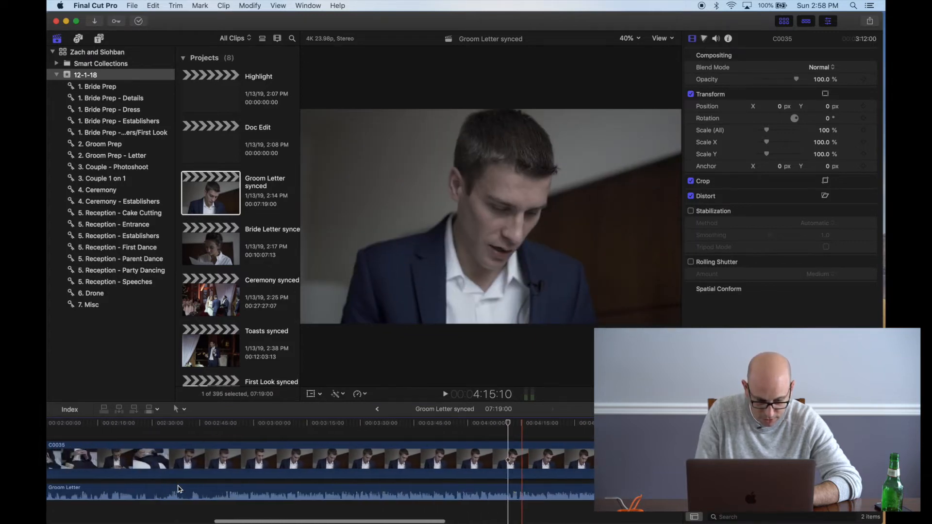
key(super+minus)
key(super+minus)
key(super+minus)
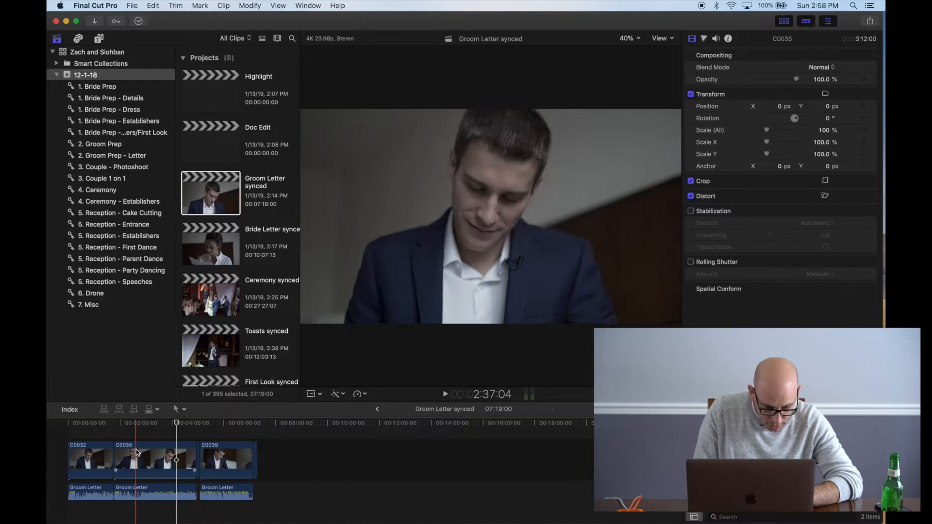
click(143, 455)
key(super+b)
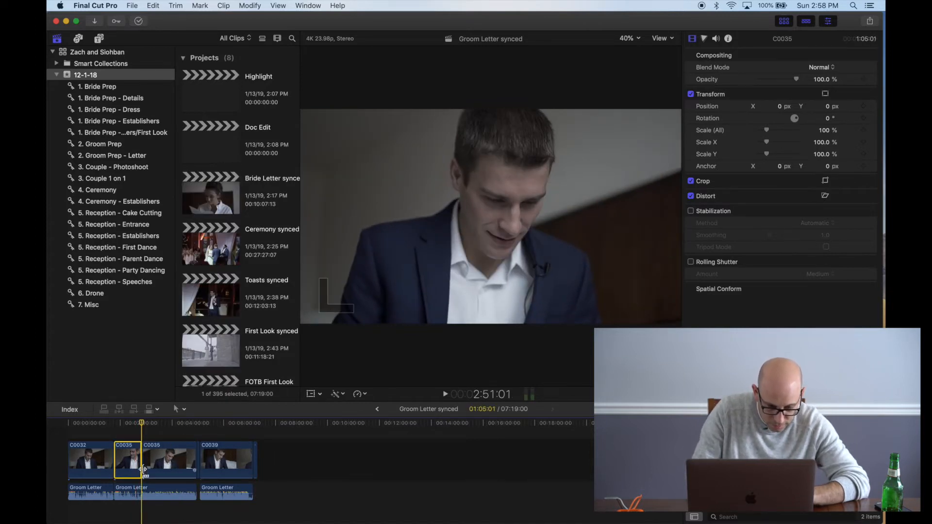
click(142, 491)
key(super+b)
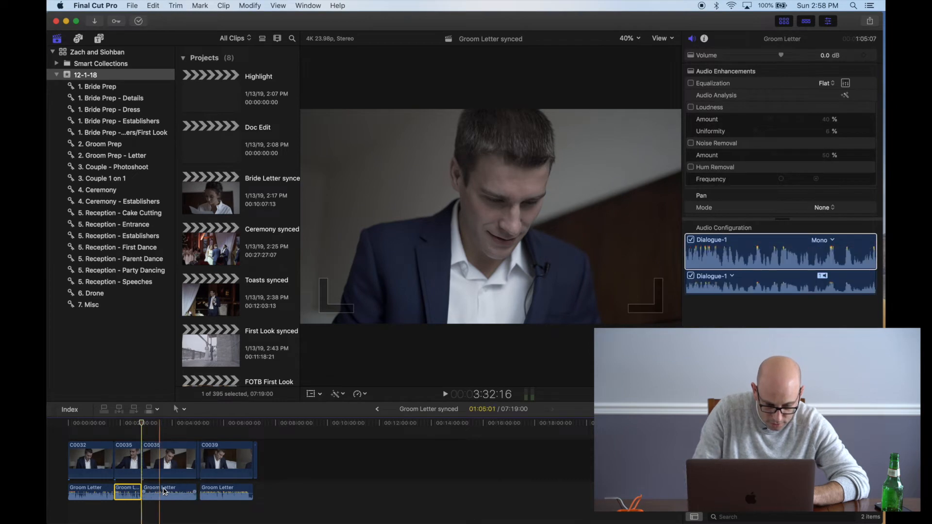
Step: Copy the second part of C0035 through C0039 with their Groom Letter audio, and undo the splits in the synced project
click(167, 491)
shift+click(230, 490)
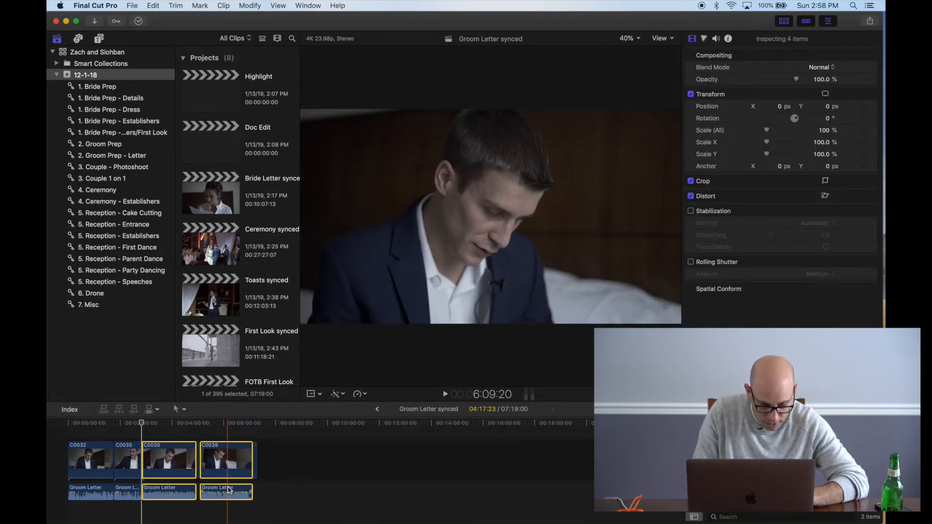
key(super+z)
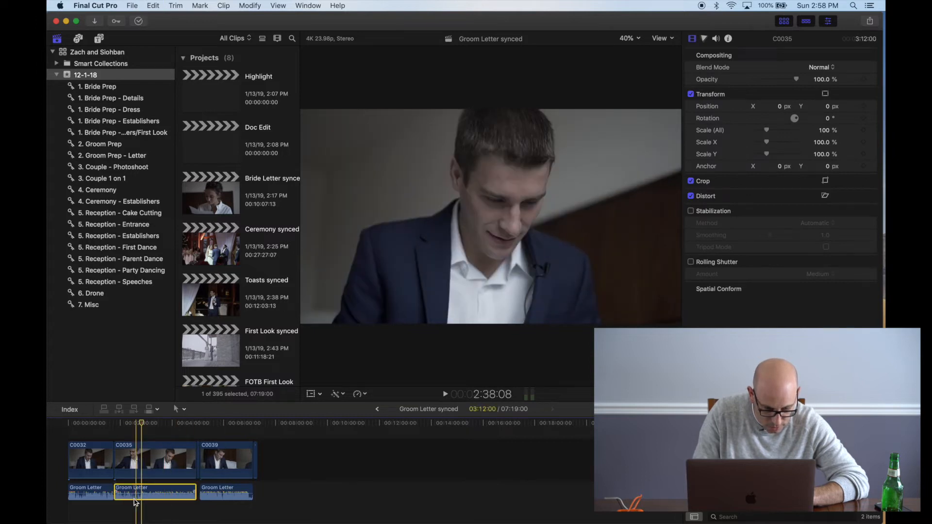
click(164, 505)
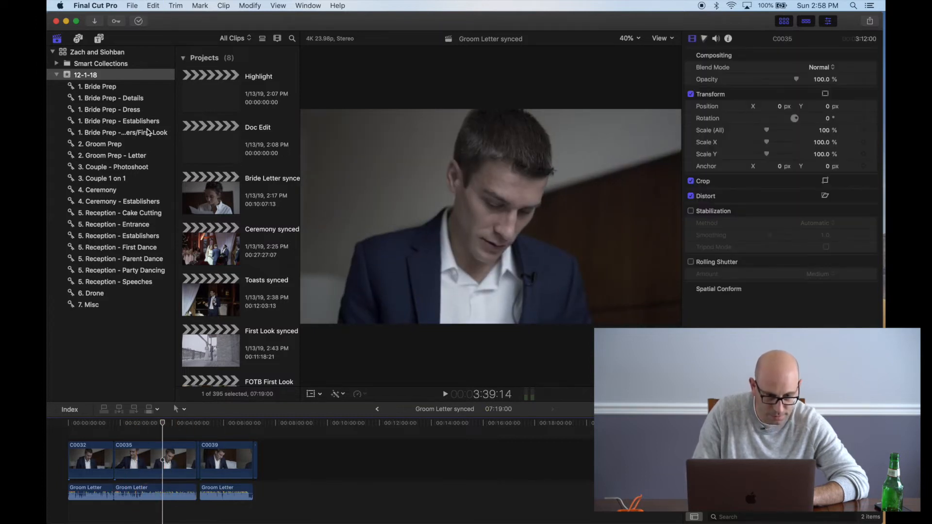
Step: Open the Highlight project, paste the copied letter clips at its start, and fit the whole timeline in view
double_click(214, 95)
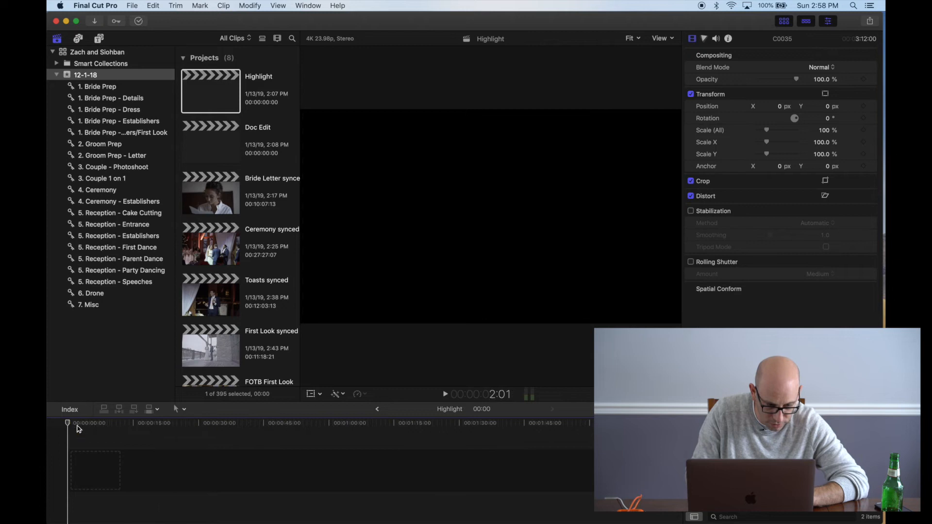
key(super+v)
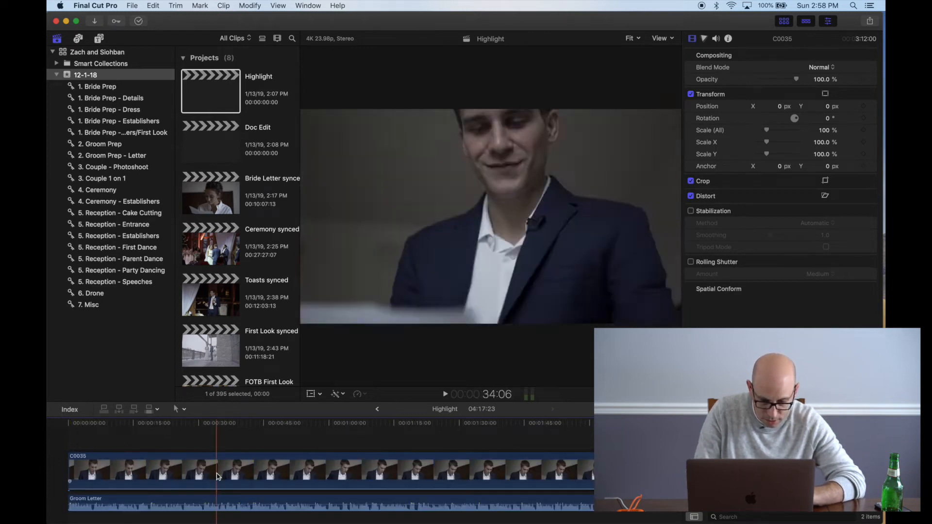
key(shift+z)
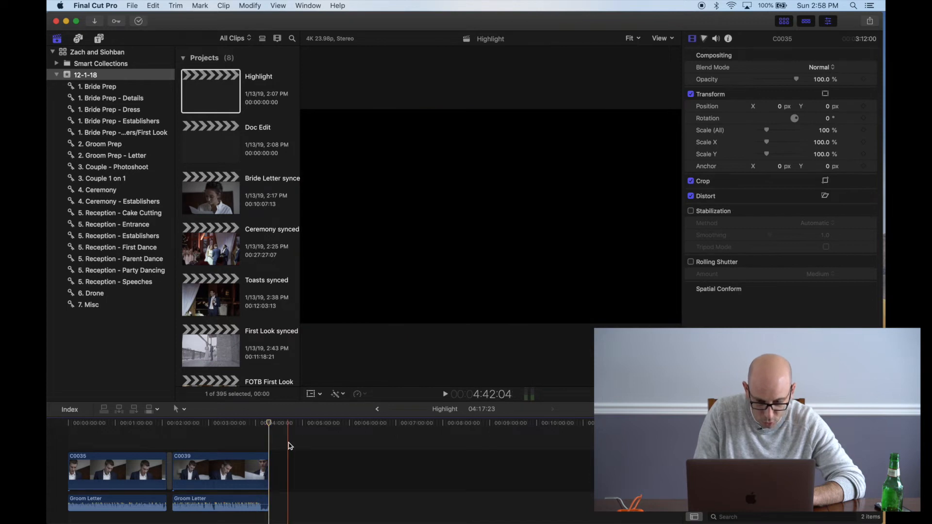
Step: Remove the gap between C0035 and C0039, and trim the end of C0039 and its Groom Letter audio to 4:01:16
click(170, 471)
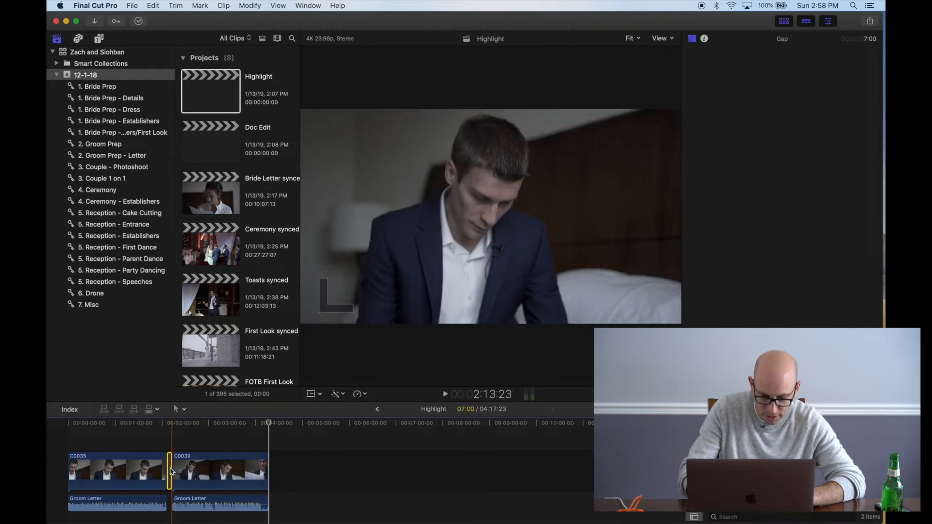
key(Delete)
key(super+equal)
key(super+equal)
key(super+equal)
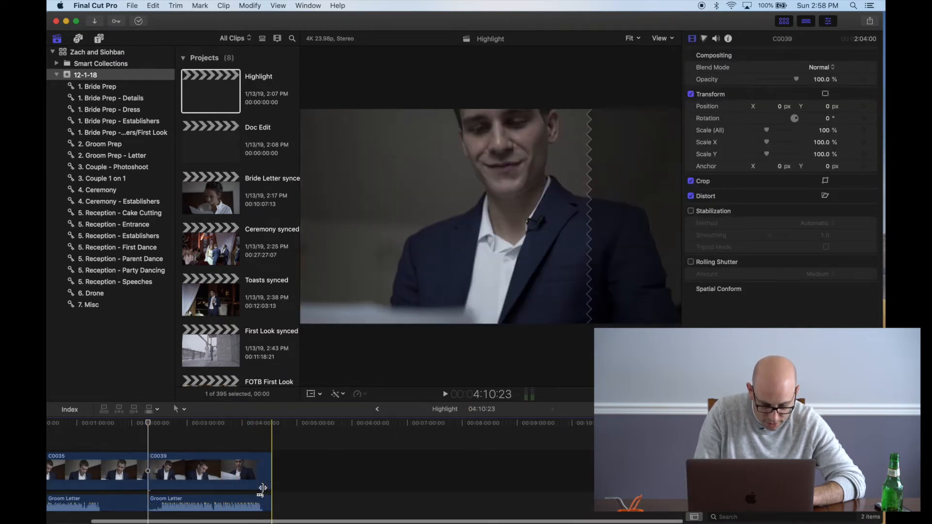
drag(286, 500, 229, 500)
drag(284, 467, 226, 467)
key(super+minus)
key(super+minus)
key(super+minus)
click(211, 440)
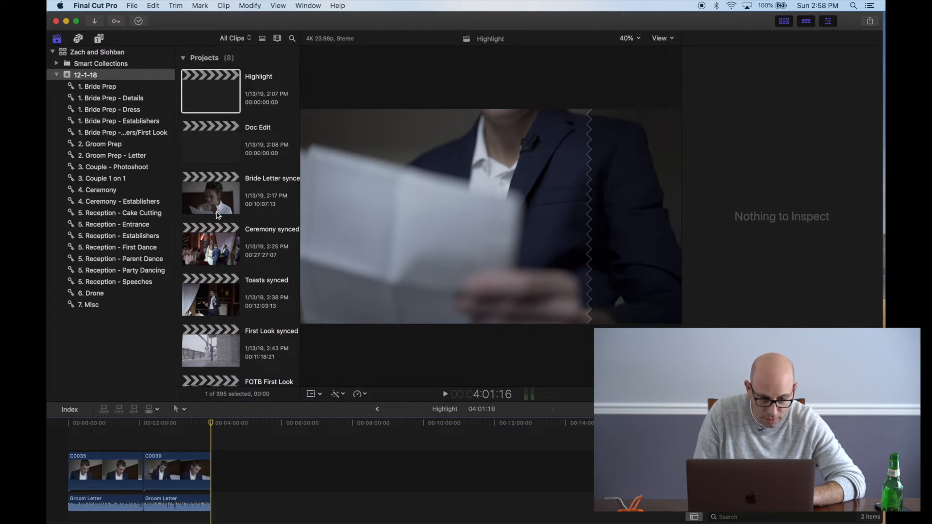
Step: Open the Bride Letter synced project and listen to clip C0086 from about 3:37 to 5:04
double_click(218, 215)
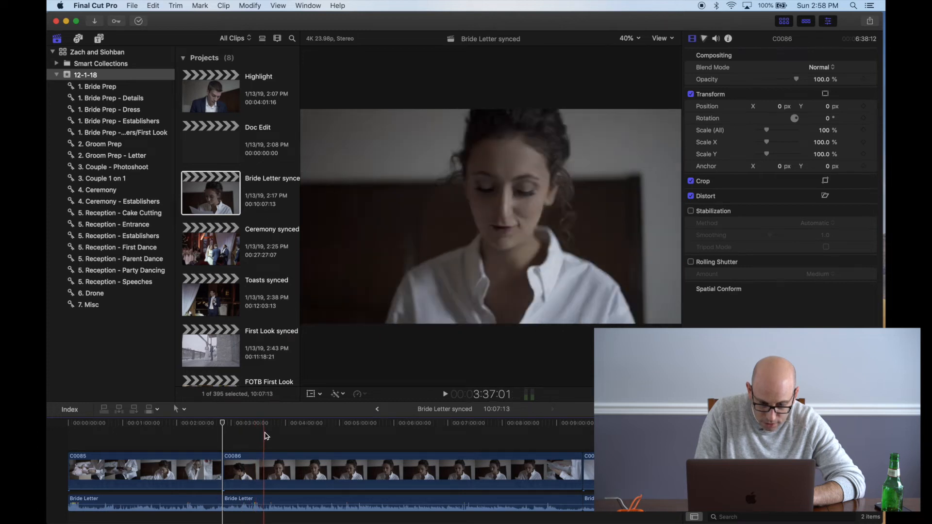
key(space)
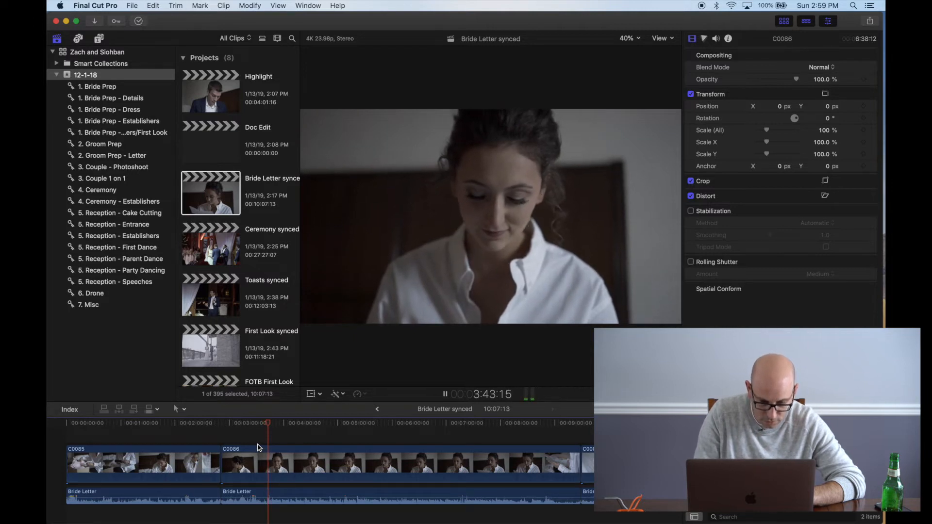
key(super+equal)
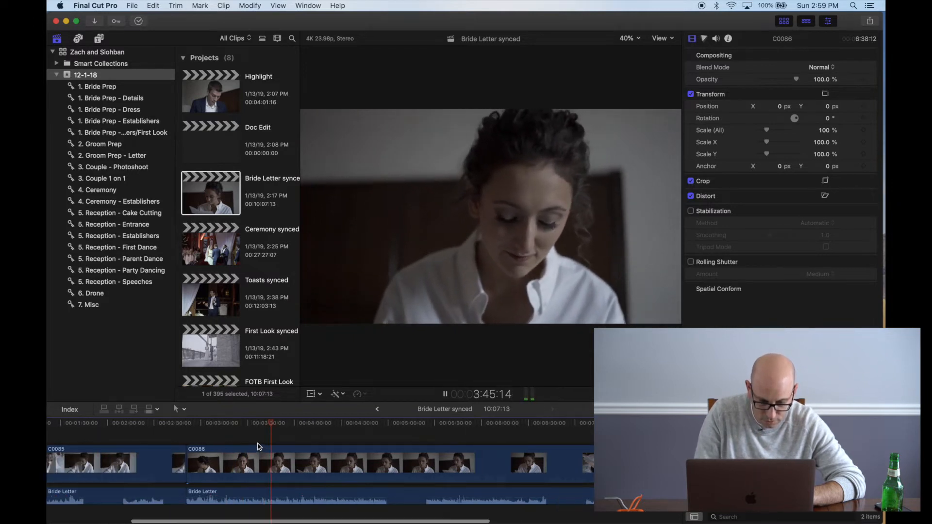
scroll(258, 446, right, 2)
key(space)
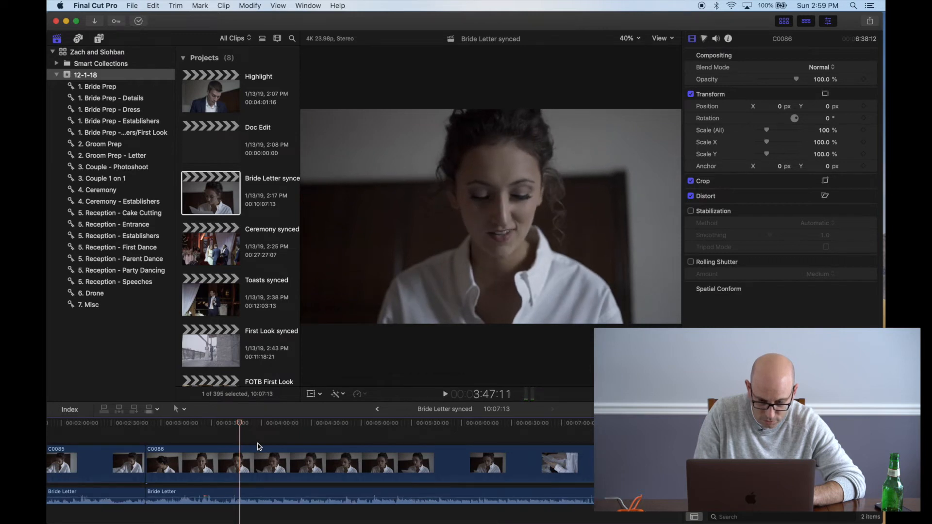
key(space)
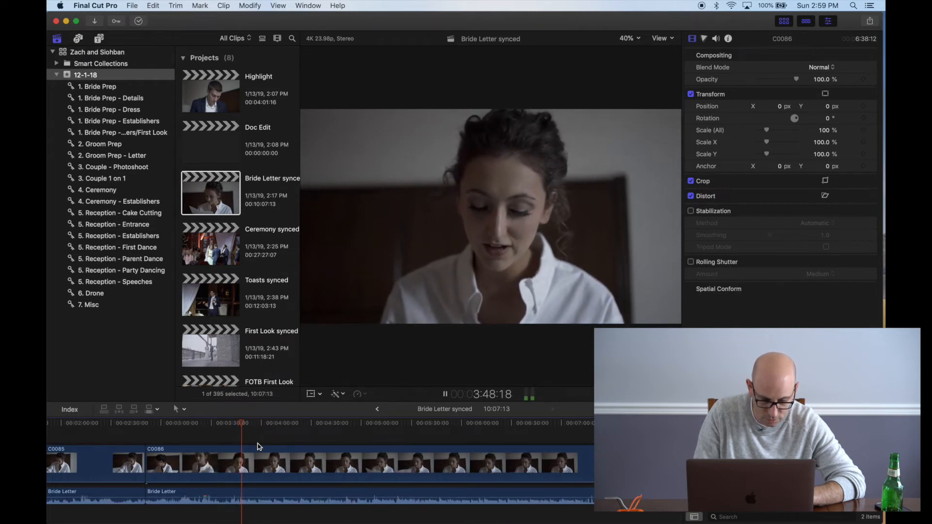
scroll(259, 446, right, 3)
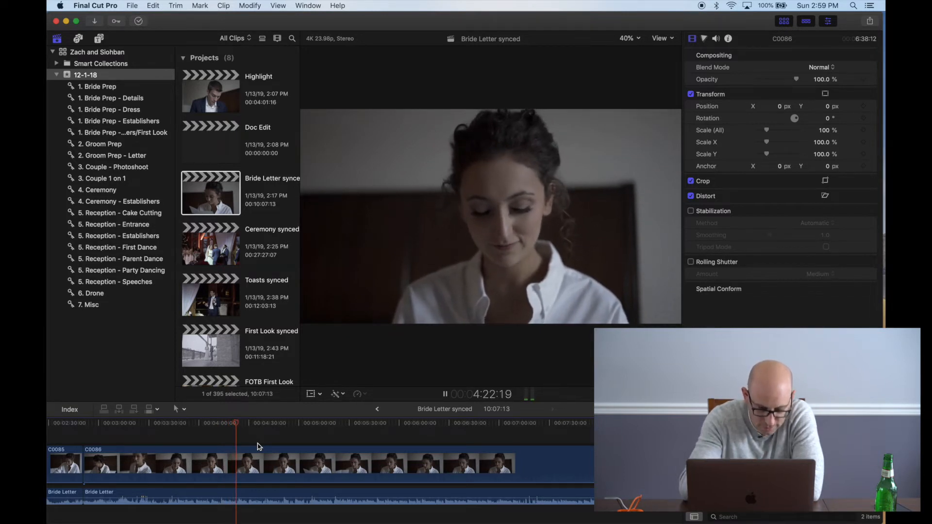
key(space)
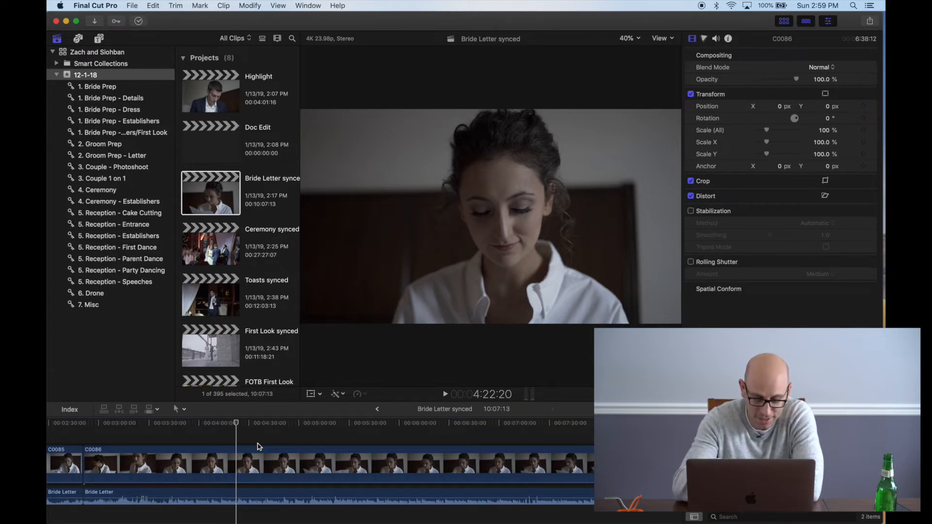
key(space)
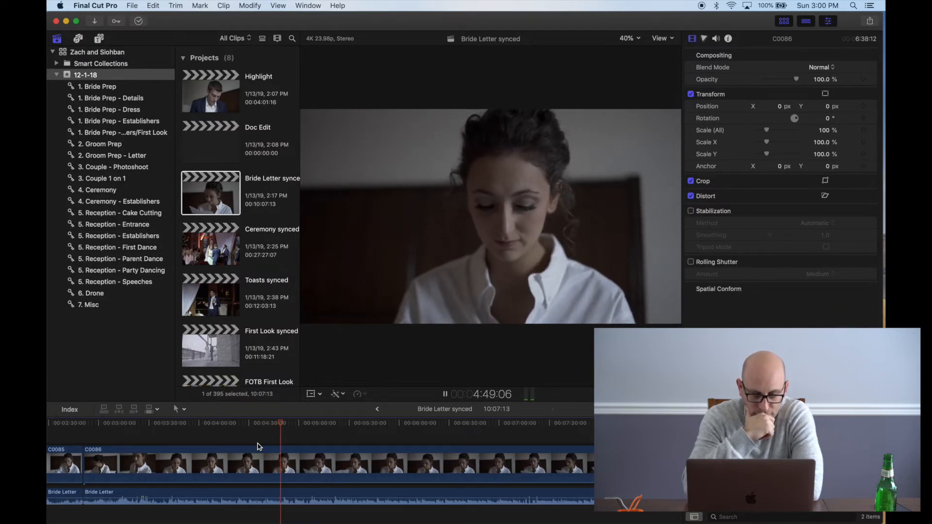
key(space)
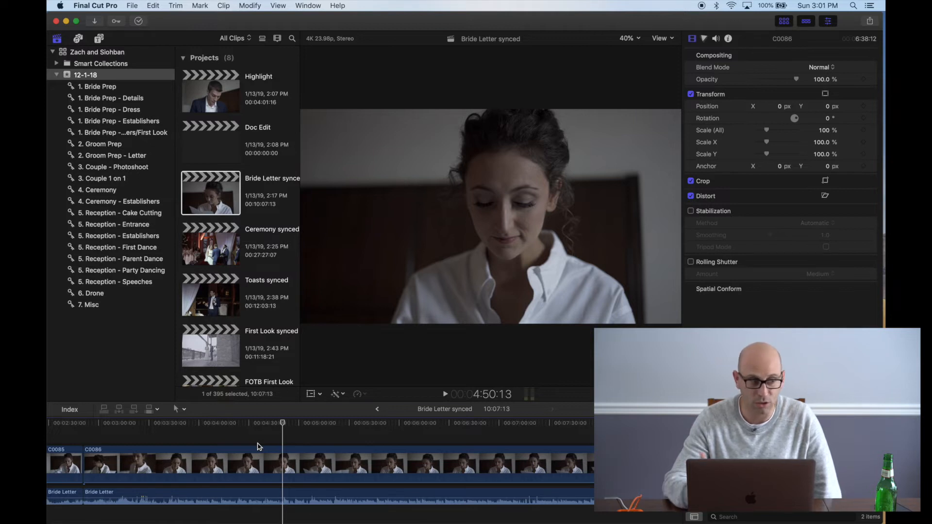
key(space)
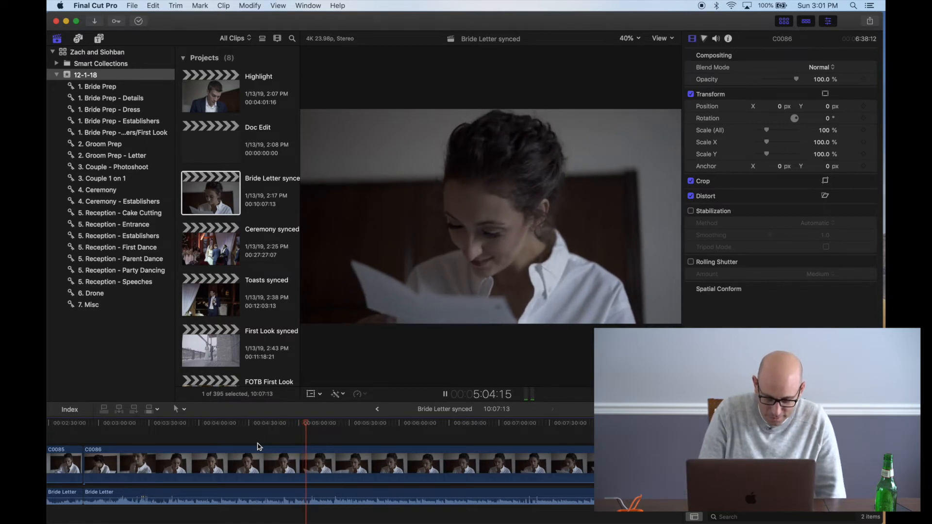
Step: Sample the rest of clip C0086 around 5:46, 6:16 and 8:19, and replay the passage leading up to 8:18
key(super+minus)
key(super+minus)
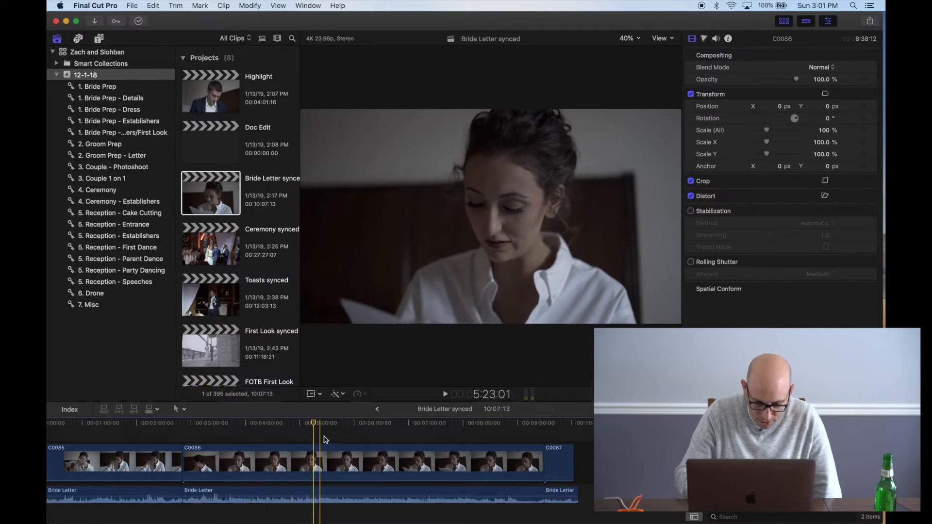
click(342, 439)
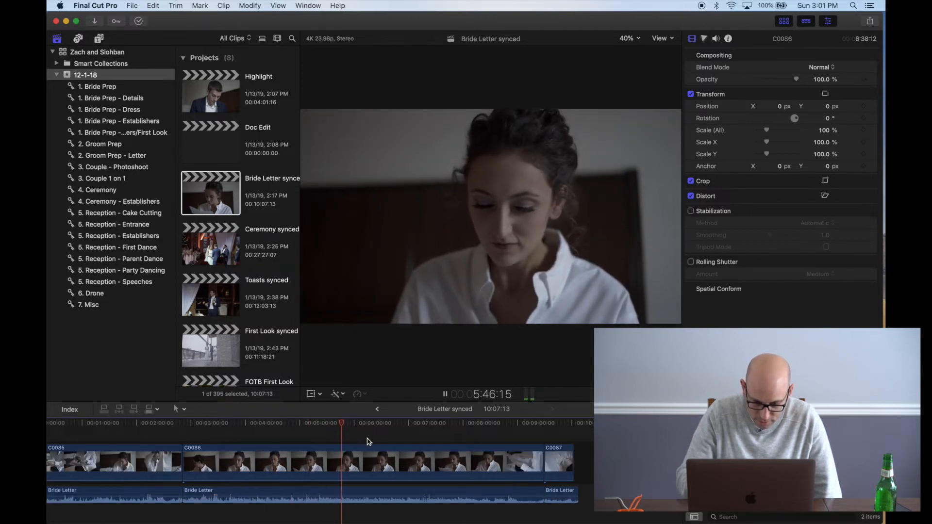
click(368, 441)
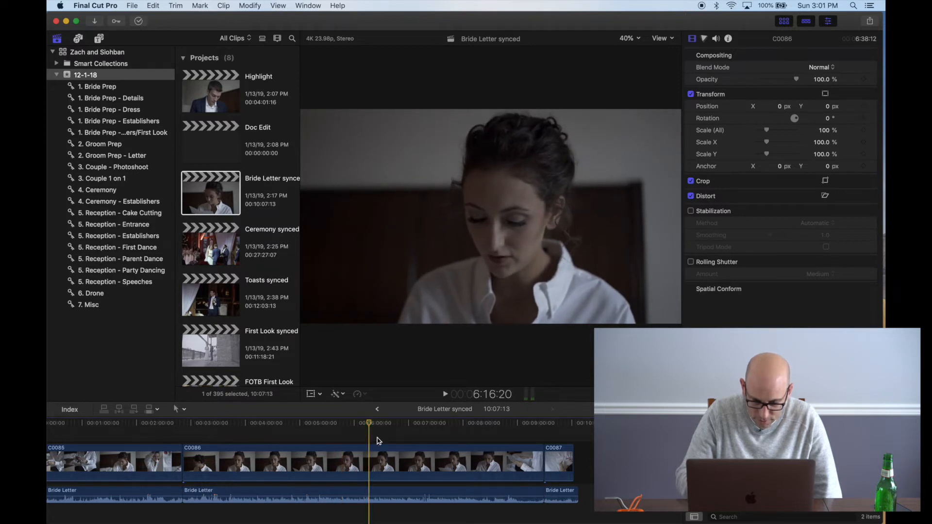
click(479, 440)
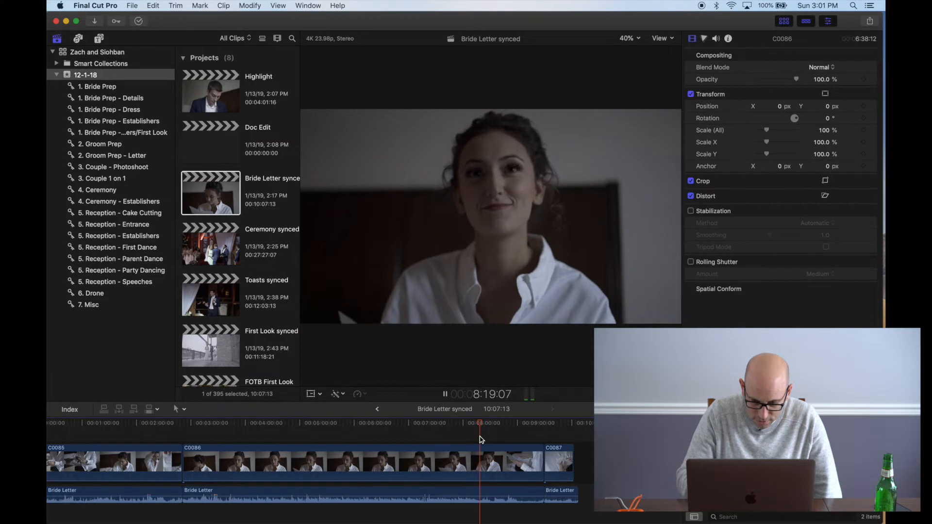
click(463, 436)
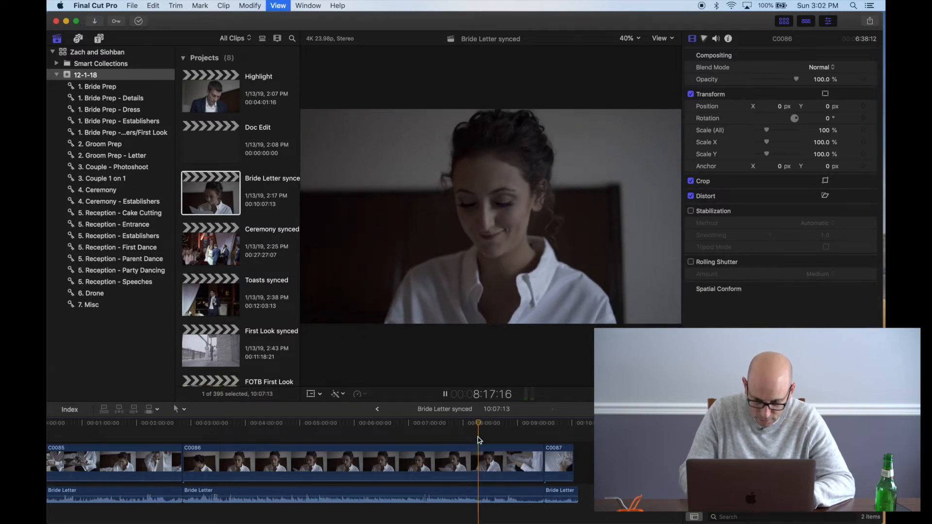
Step: Split clip C0086 and its Bride Letter audio at 8:18:12
key(space)
click(480, 460)
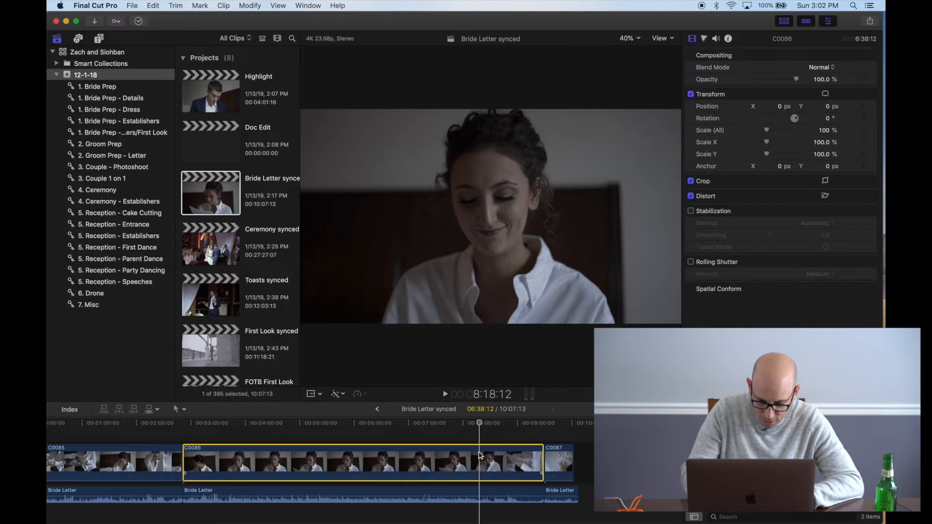
key(super+b)
click(480, 495)
key(super+b)
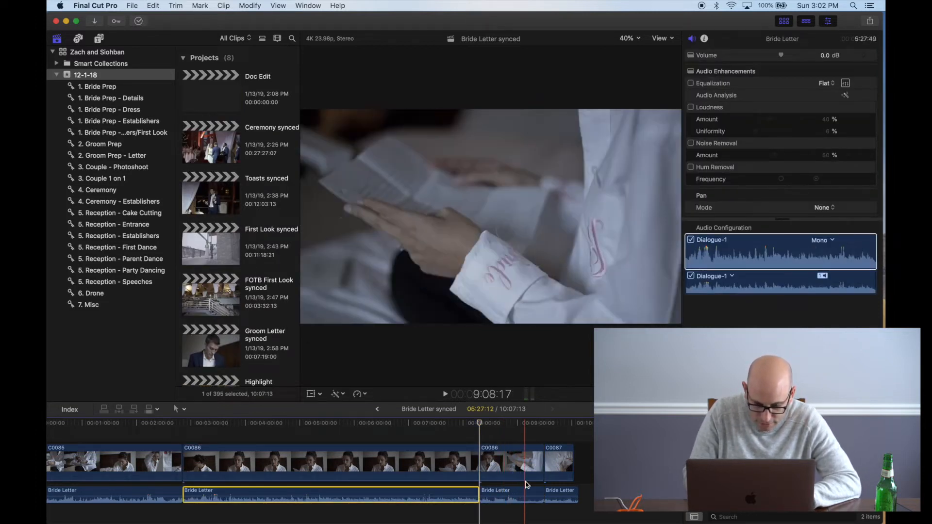
Step: Split the first part of C0086 and its Bride Letter audio at 3:39:14
click(227, 479)
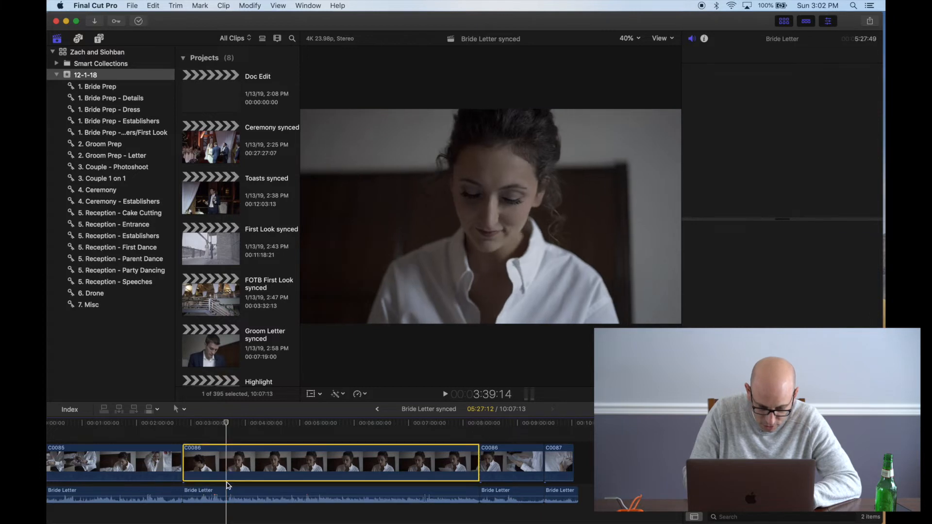
click(227, 495)
key(super+b)
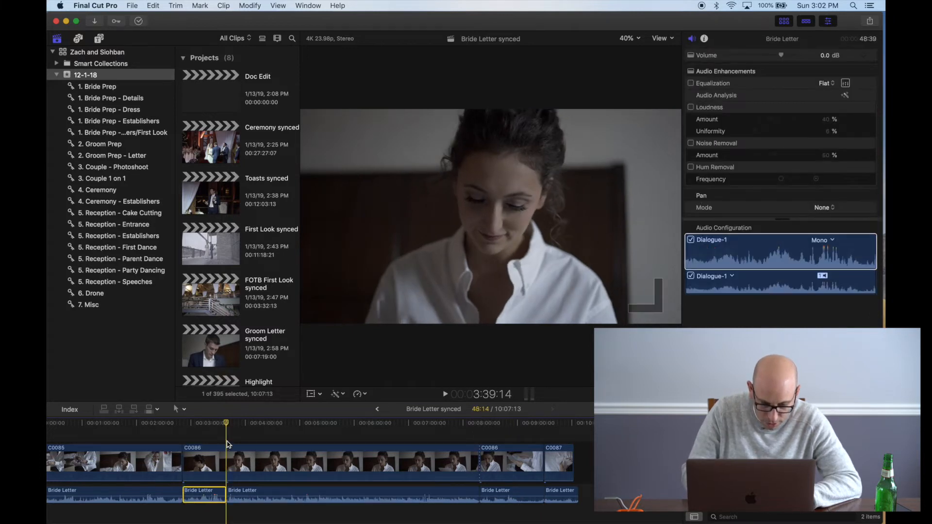
click(228, 459)
key(super+b)
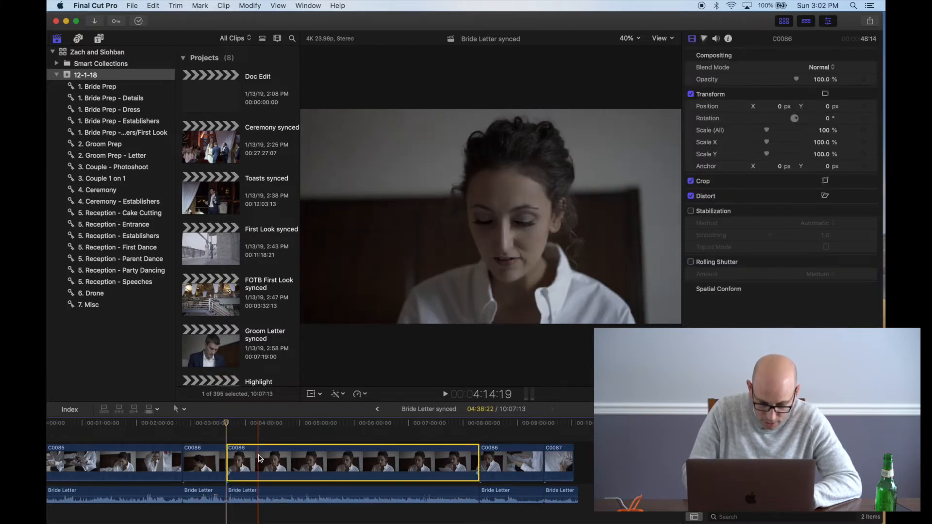
Step: Copy the middle part of C0086 with its Bride Letter audio, and undo the four splits in the synced project
super+click(271, 494)
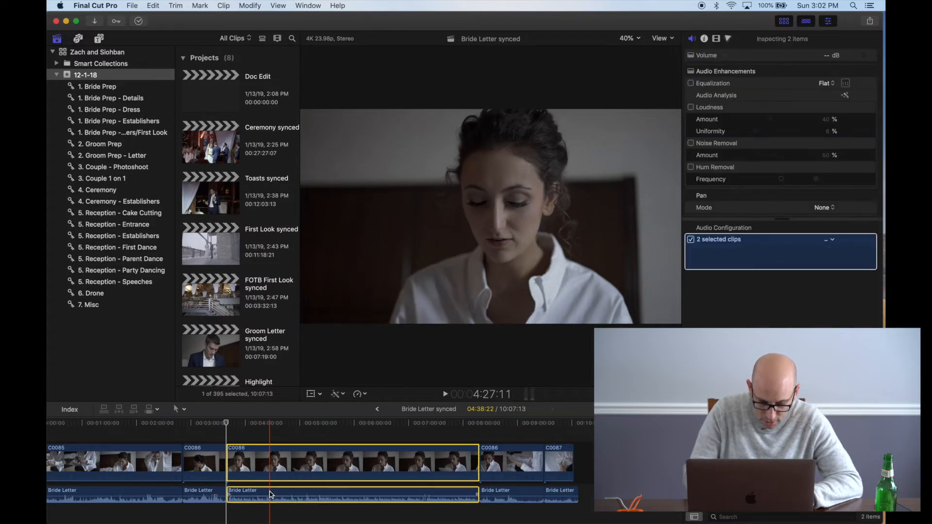
key(super+z)
key(super+z)
key(super+z)
key(super+z)
click(271, 440)
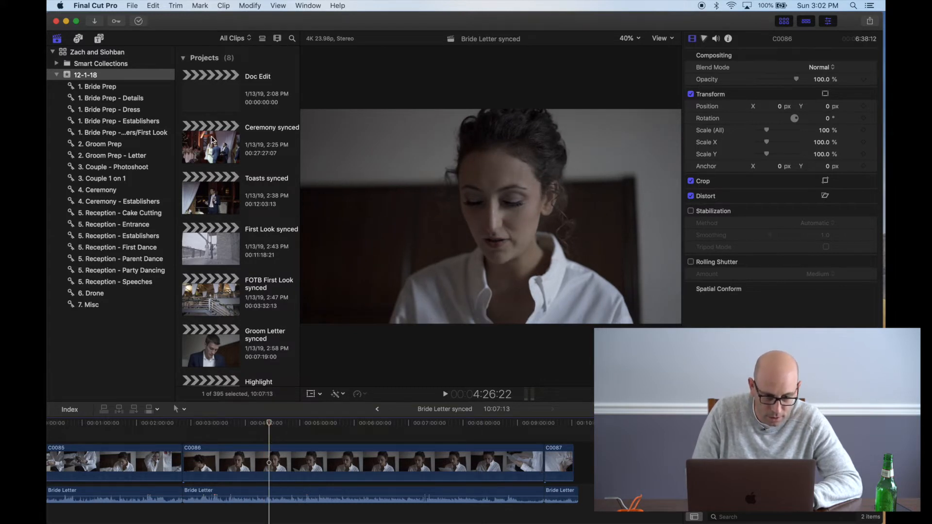
Step: Open the Highlight project and paste the copied bride letter section after C0039 at the end of the timeline
scroll(220, 187, down, 5)
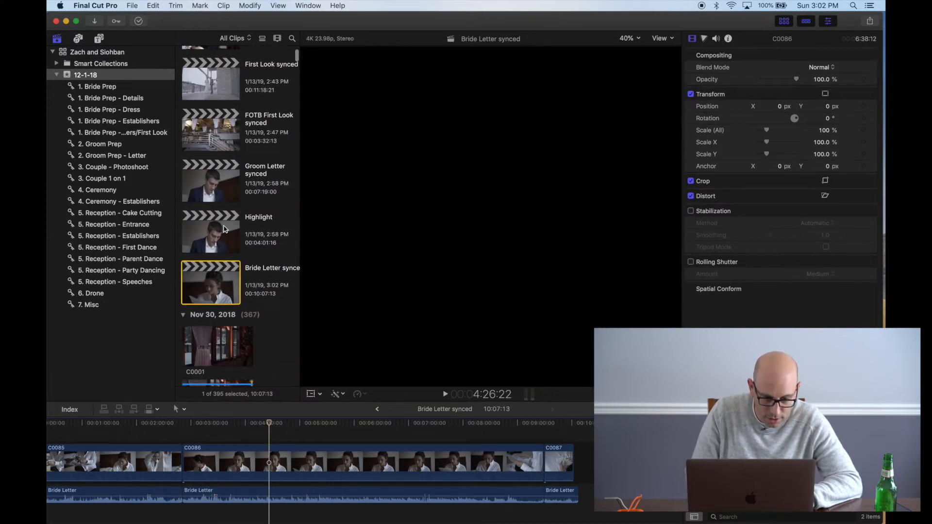
double_click(224, 230)
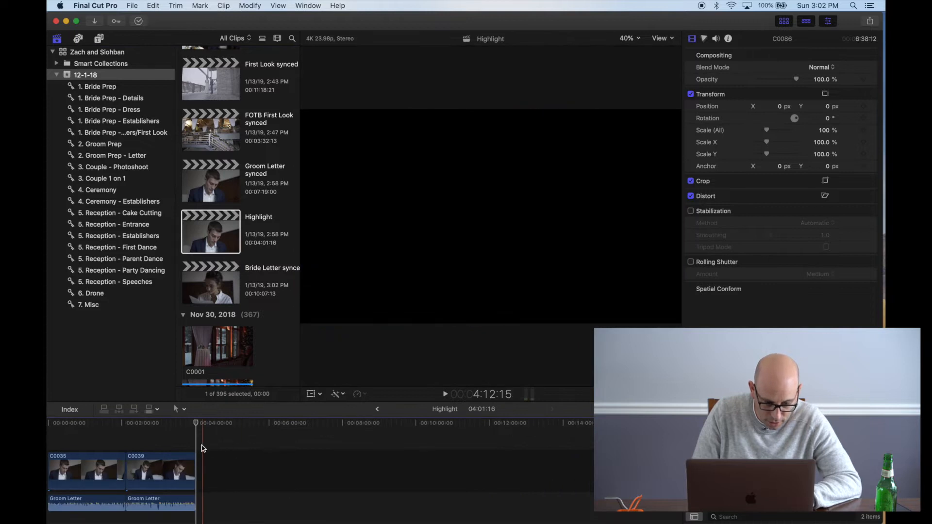
key(super+v)
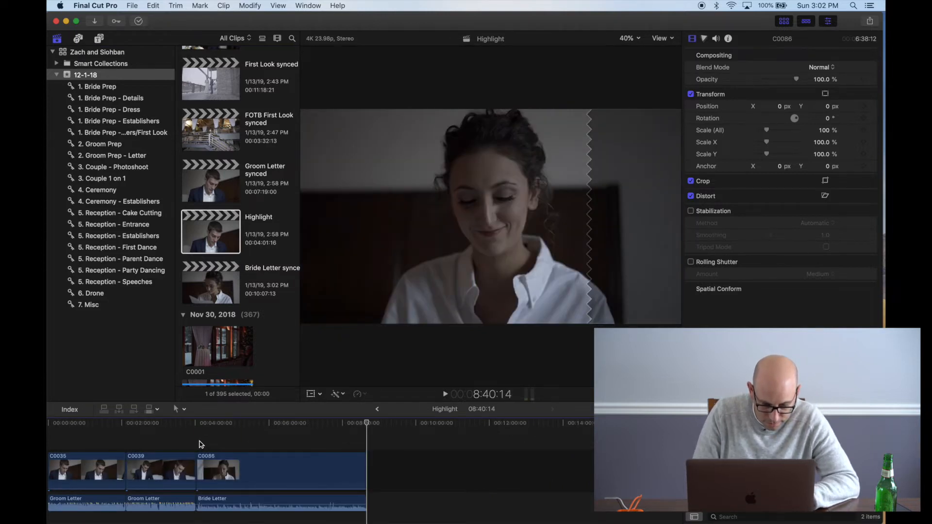
Step: Open the Ceremony synced project and play it from about 10:39 with the timeline shown in closer detail
scroll(211, 195, up, 5)
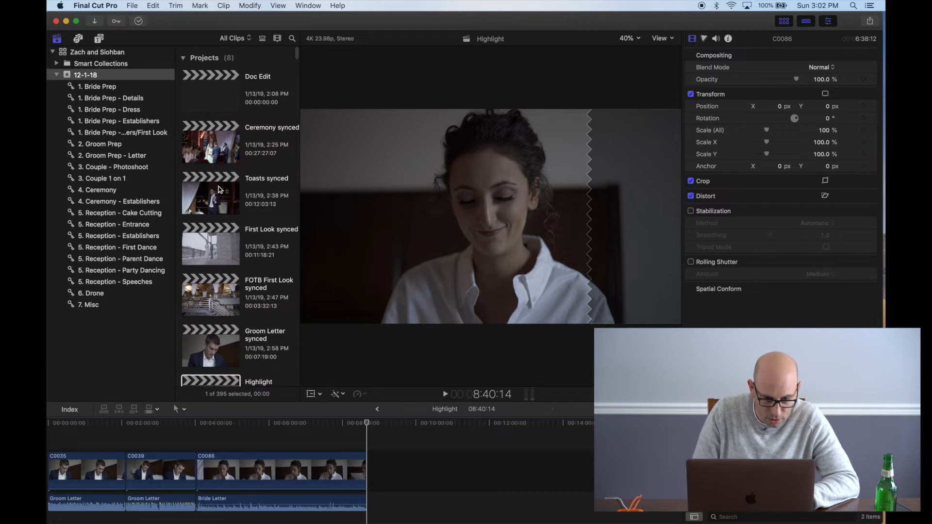
double_click(222, 144)
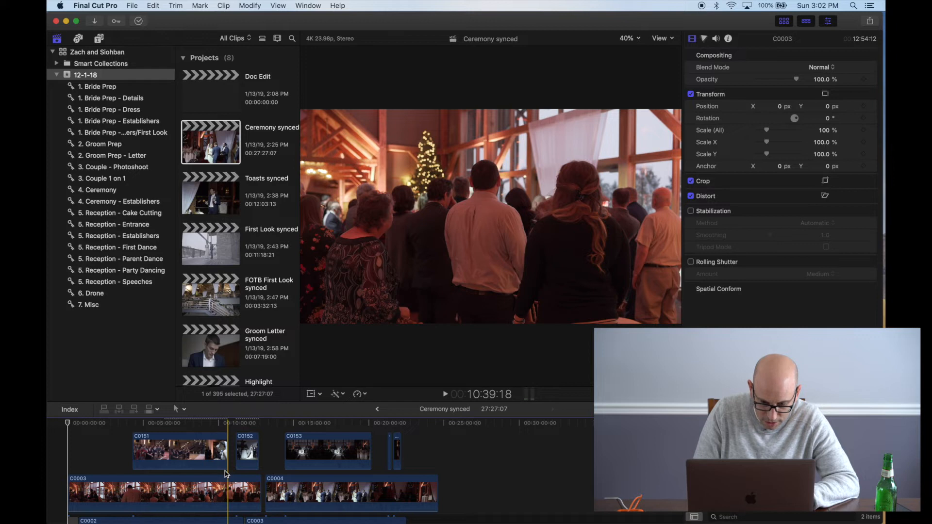
scroll(226, 474, down, 2)
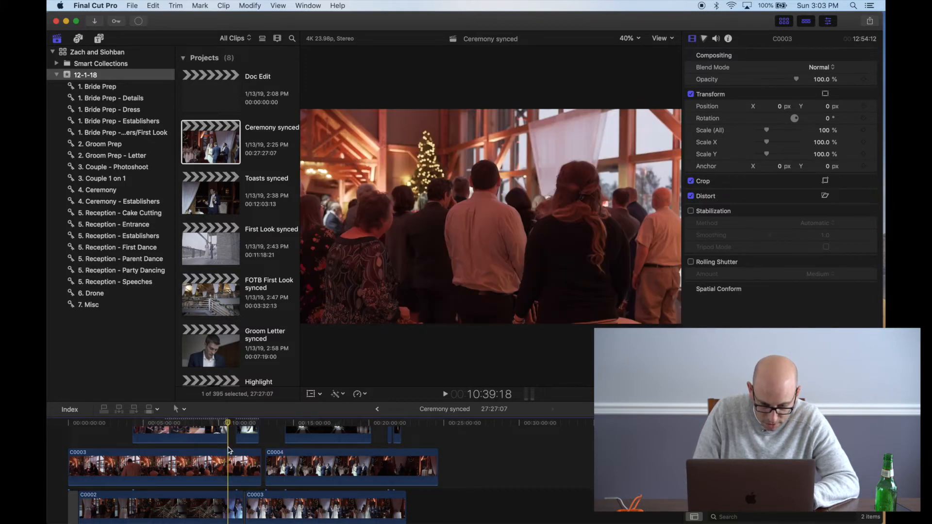
key(space)
key(super+equal)
key(super+equal)
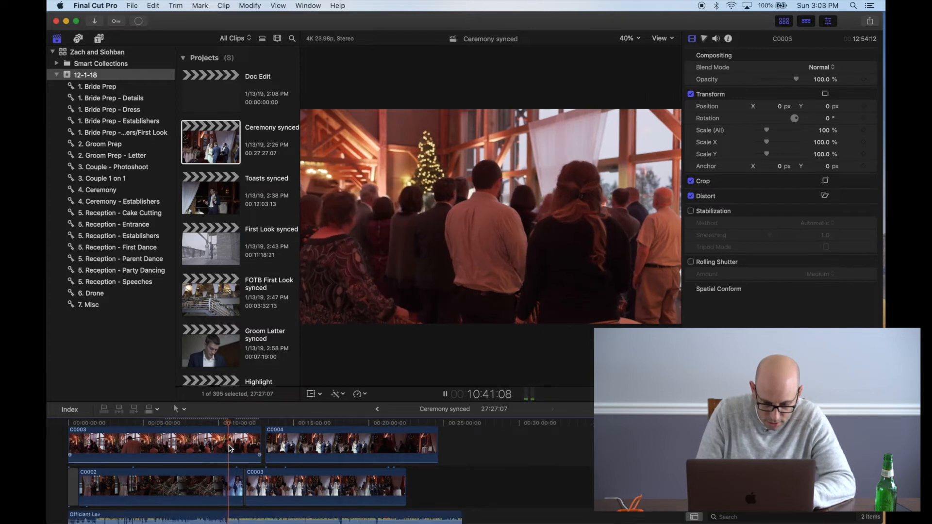
scroll(231, 449, up, 3)
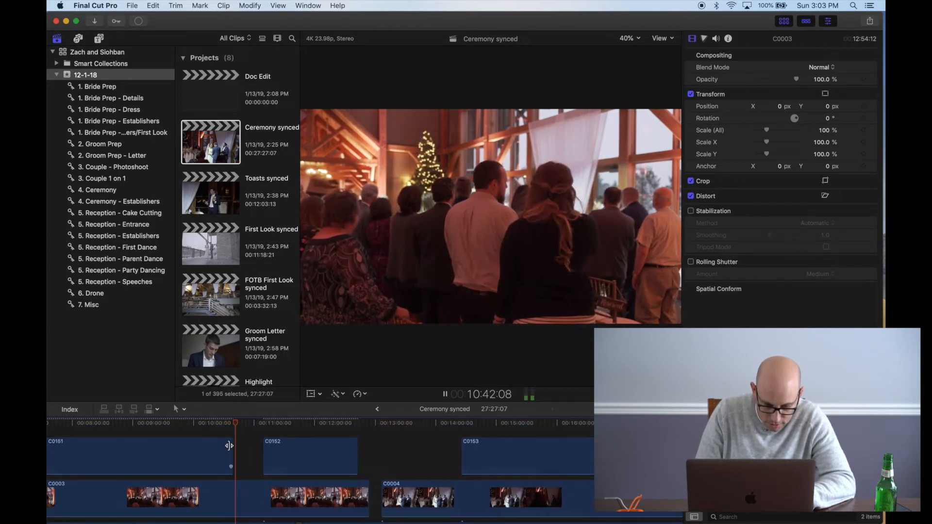
Step: Review the ceremony from about 11:05 around clip C0152, and examine the officiant, groom and DJ mic audio beneath it
click(257, 450)
scroll(258, 451, down, 2)
scroll(259, 451, right, 2)
scroll(259, 450, right, 2)
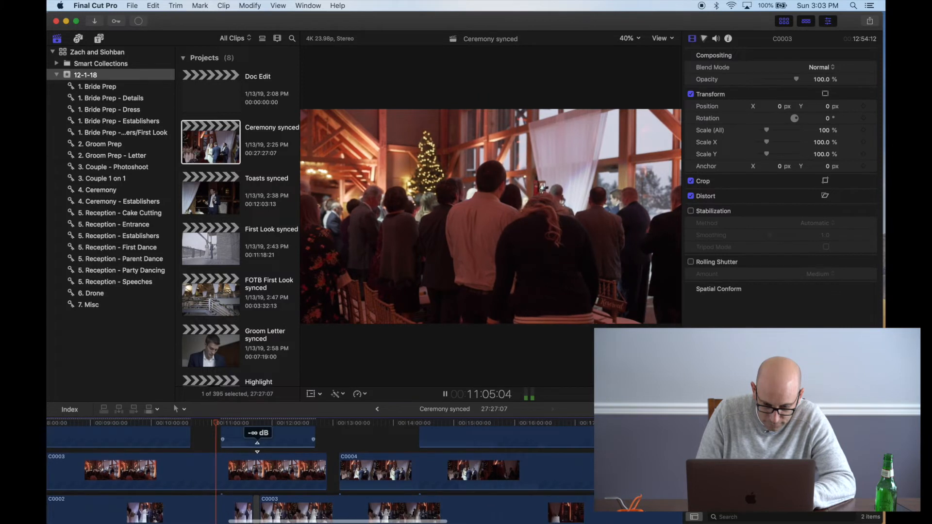
scroll(257, 450, up, 2)
click(246, 425)
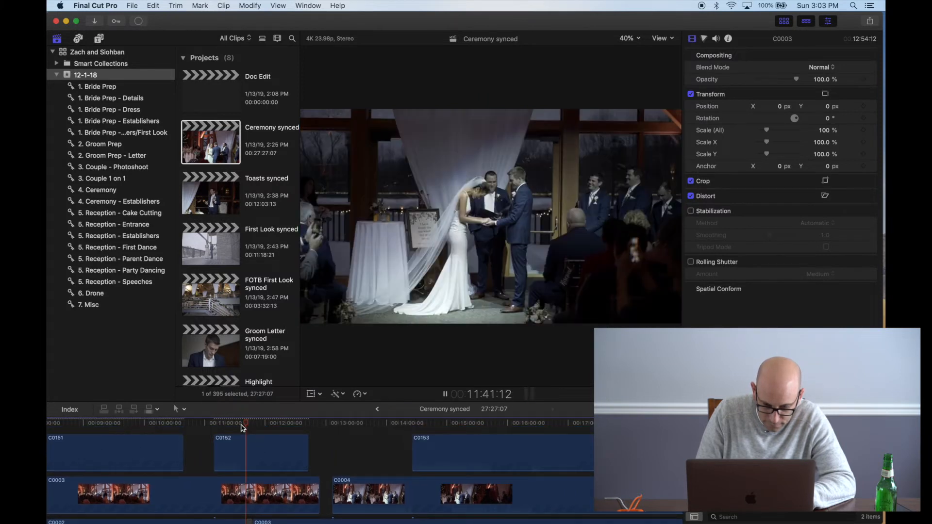
scroll(261, 468, down, 5)
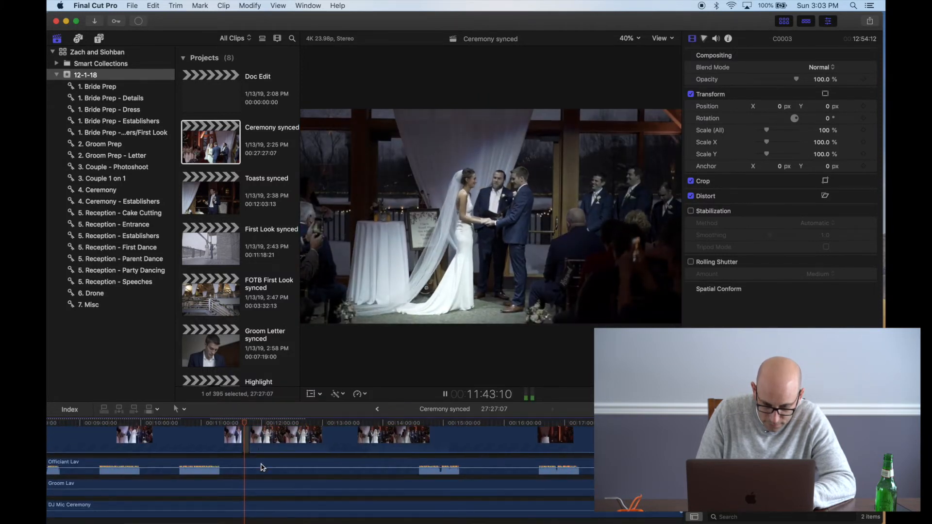
scroll(261, 466, down, 2)
scroll(262, 466, left, 2)
key(space)
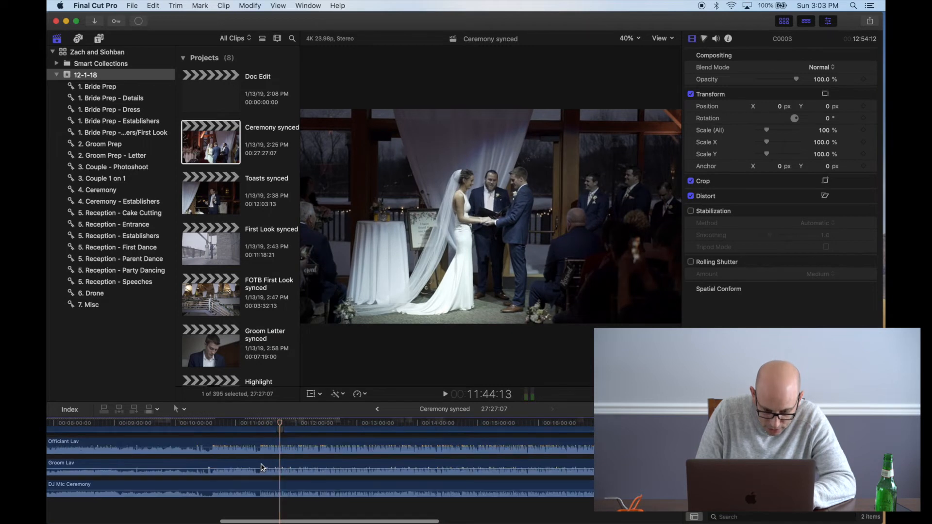
Step: Play from about 11:21 and compare the DJ Mic Ceremony, Officiant Lav and Groom Lav audio by enabling them one at a time
click(258, 436)
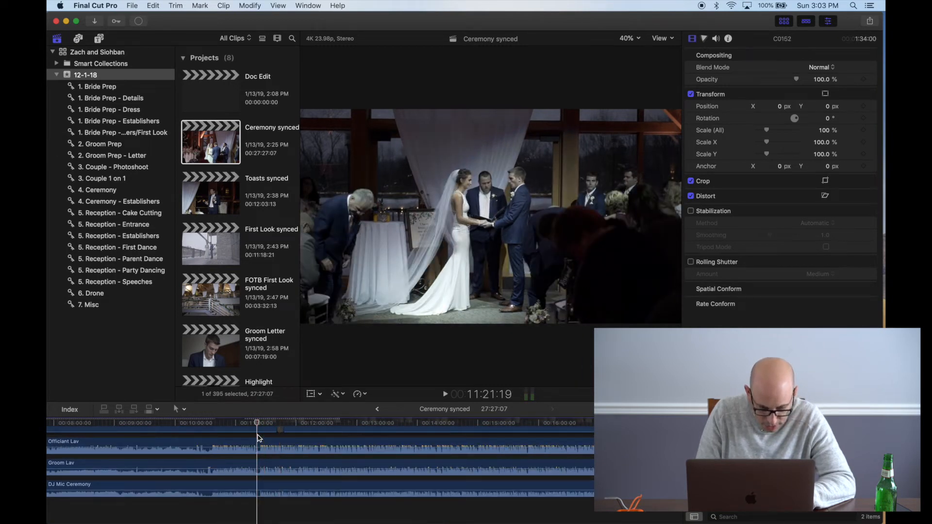
key(space)
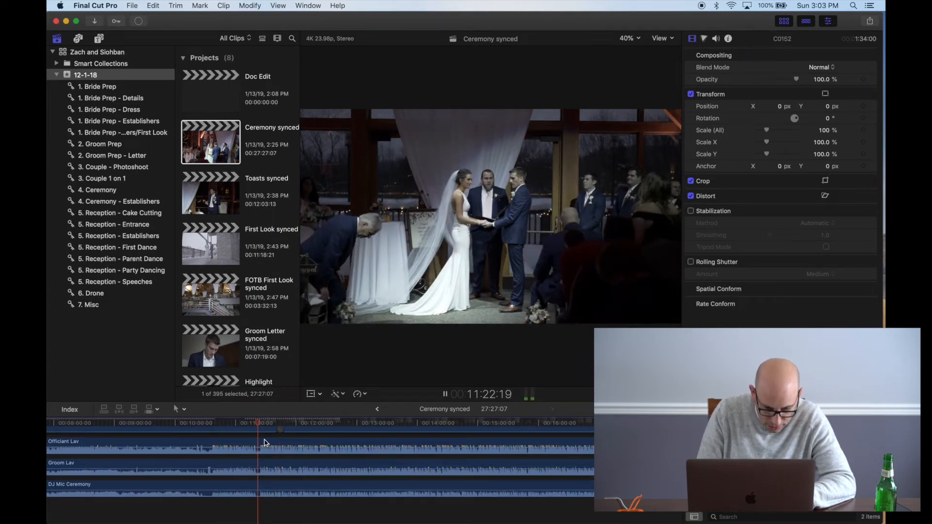
click(265, 469)
click(265, 484)
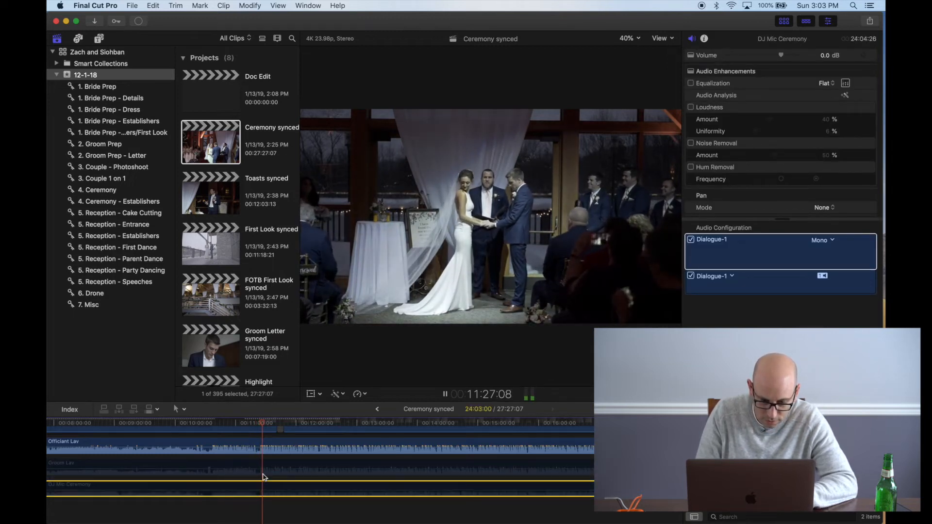
click(265, 447)
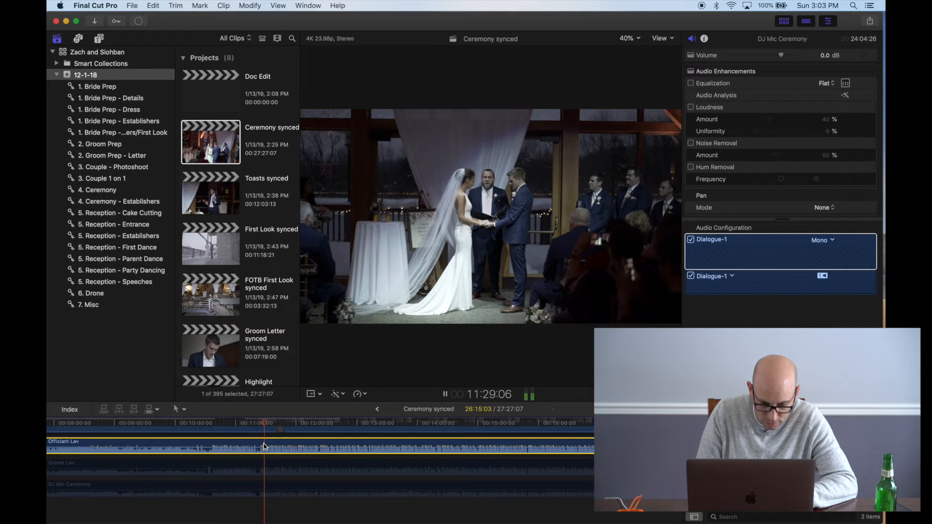
click(265, 466)
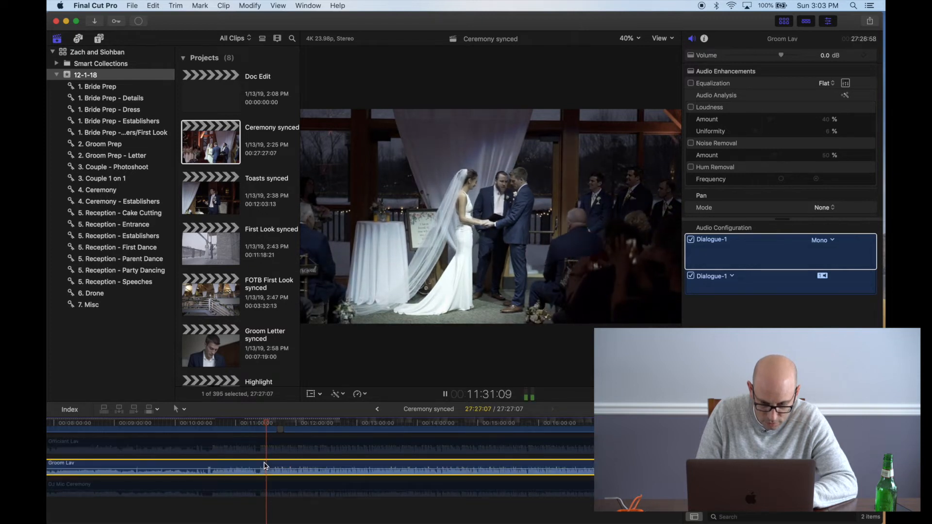
Step: Enable only the DJ Mic Ceremony audio, raise its volume to 12 dB, and stop playback
click(273, 489)
mouse_move(273, 491)
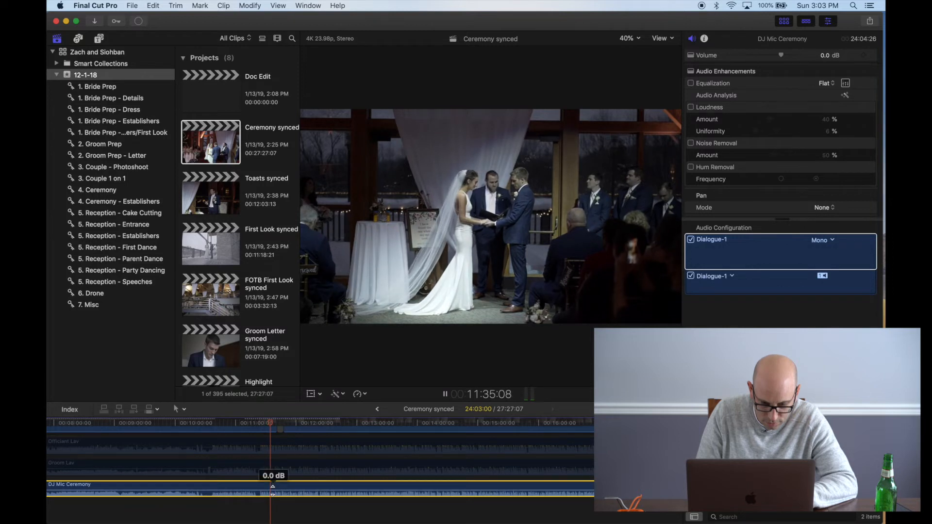
drag(273, 486, 273, 485)
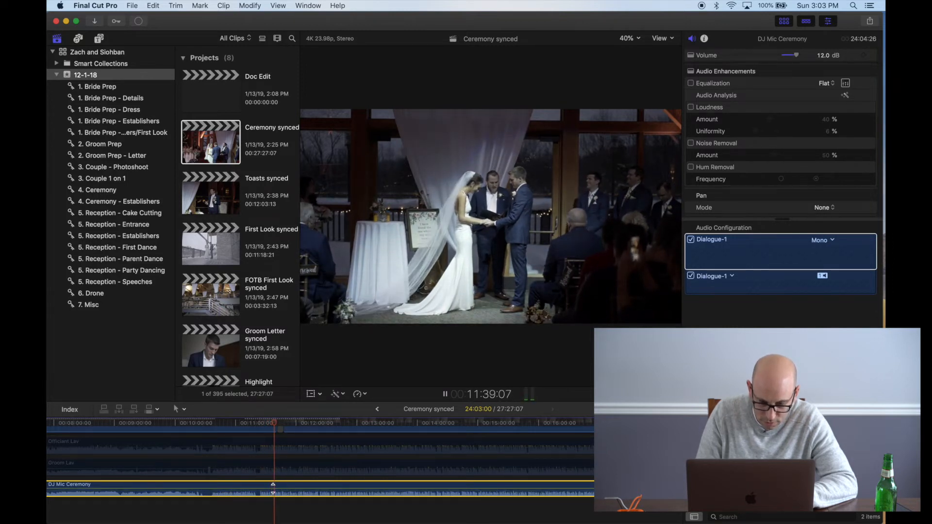
key(space)
Step: Compare the Officiant Lav audio with the boosted DJ Mic Ceremony audio from about 11:41, enabling them alternately
click(279, 444)
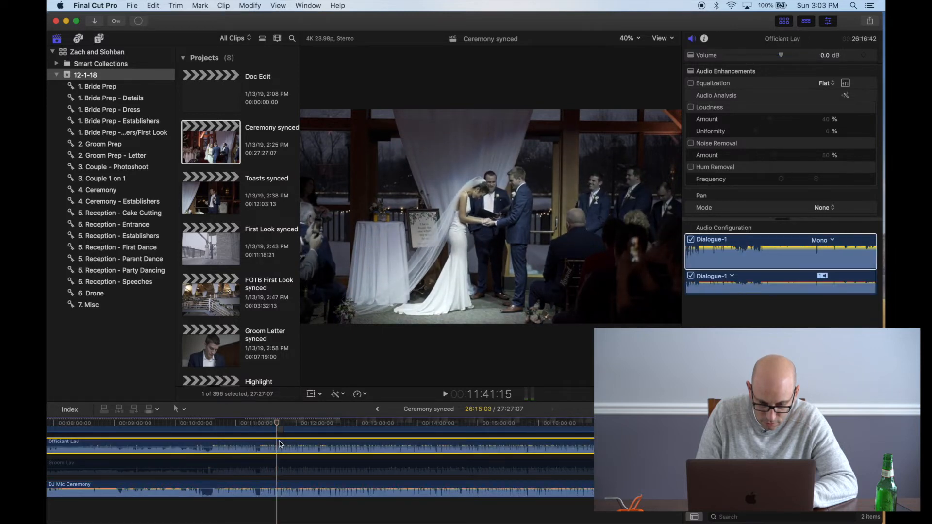
click(278, 488)
key(space)
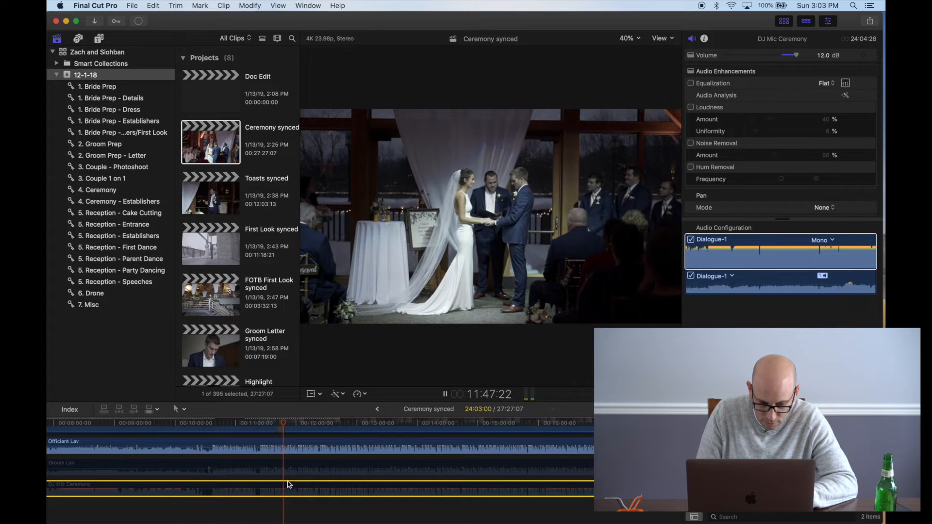
click(288, 445)
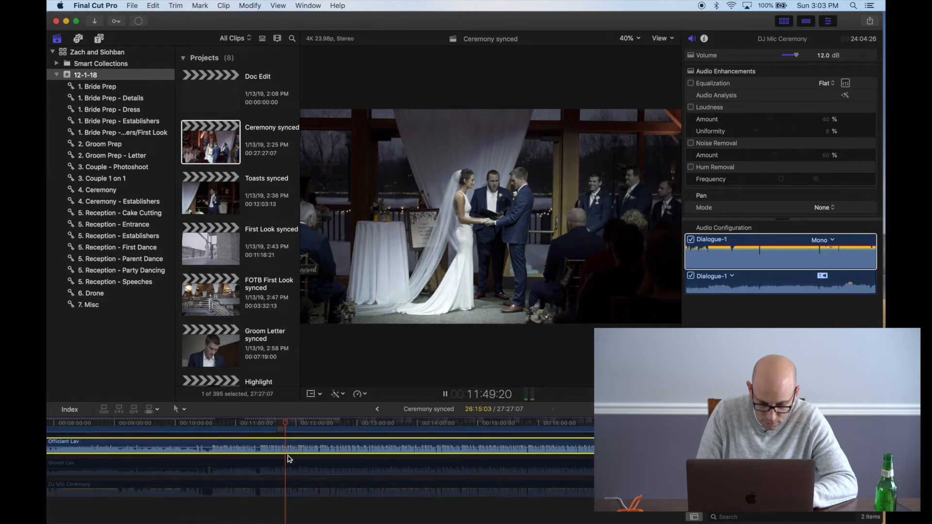
click(293, 487)
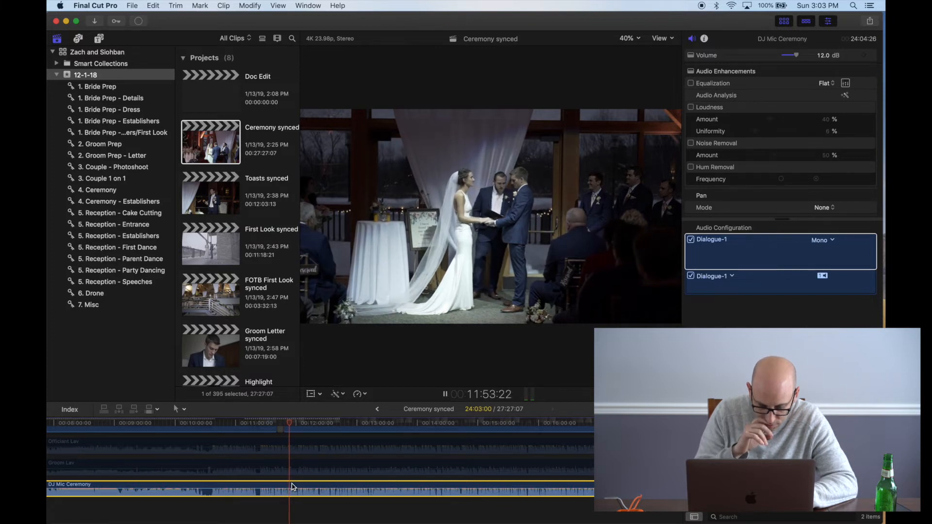
Step: Disable the DJ Mic Ceremony audio and use the Officiant Lav as the only ceremony sound
key(v)
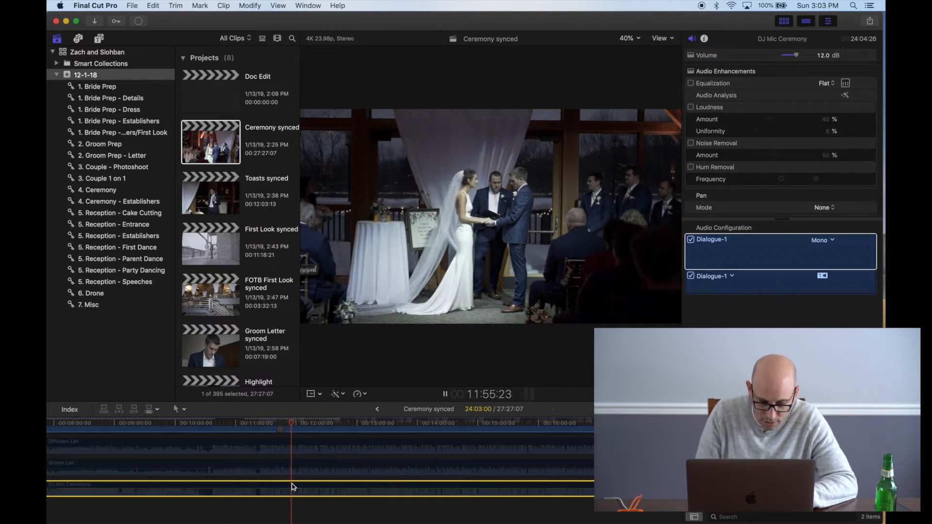
key(space)
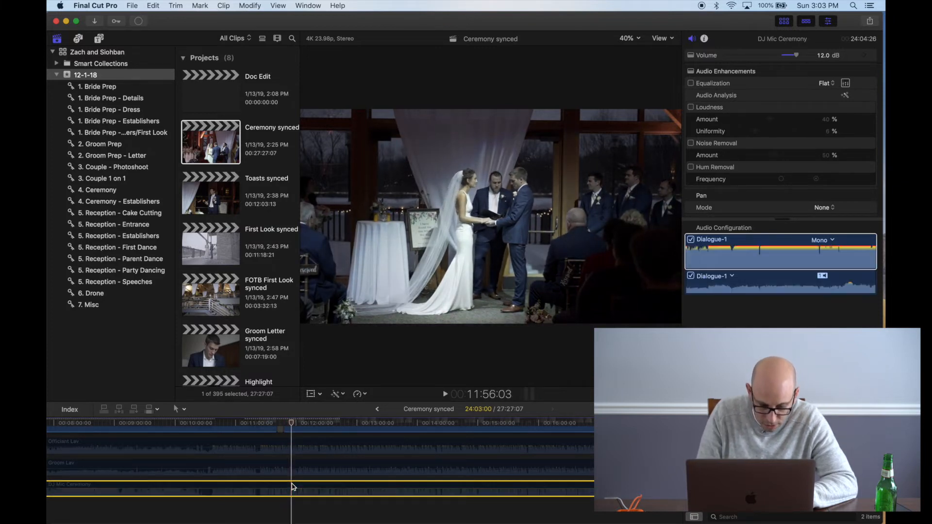
click(294, 441)
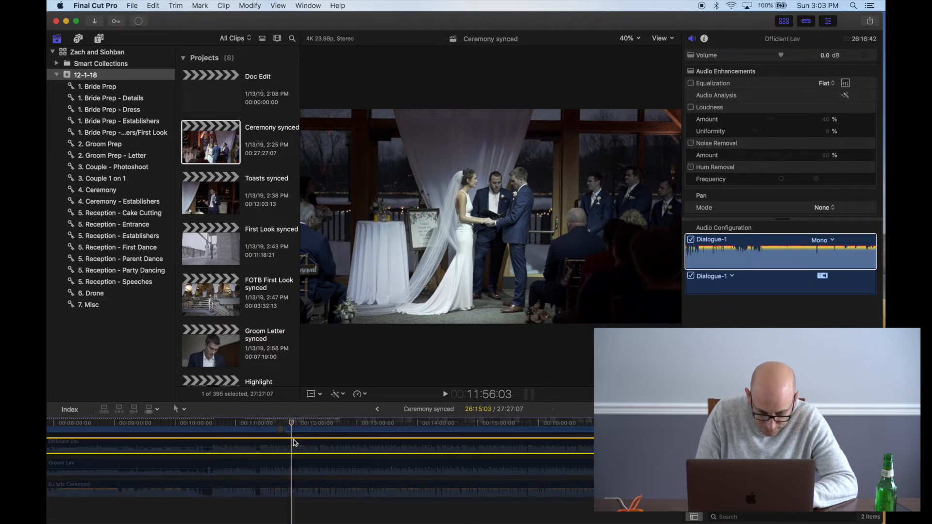
click(293, 490)
key(space)
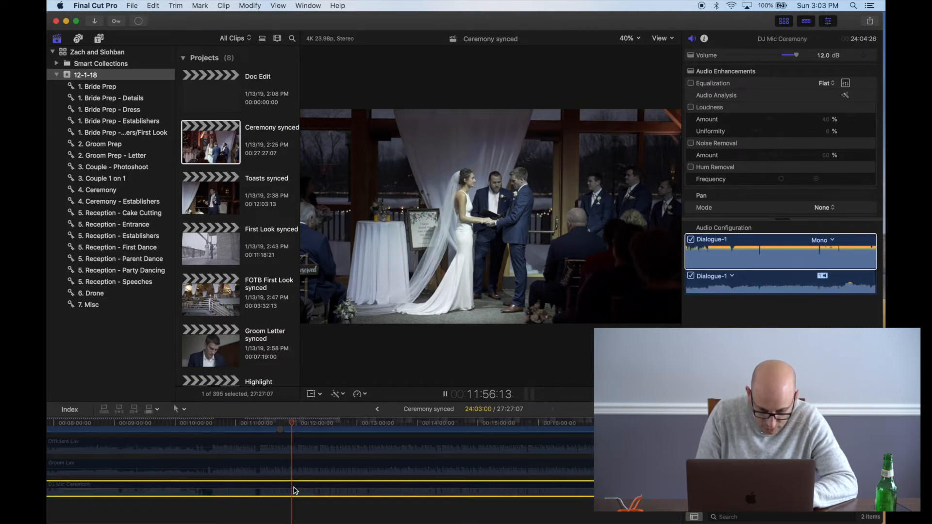
key(v)
Step: Play to about 12:01 and examine the camera clips C0152, C0003 and C0004 covering that moment
scroll(306, 438, up, 6)
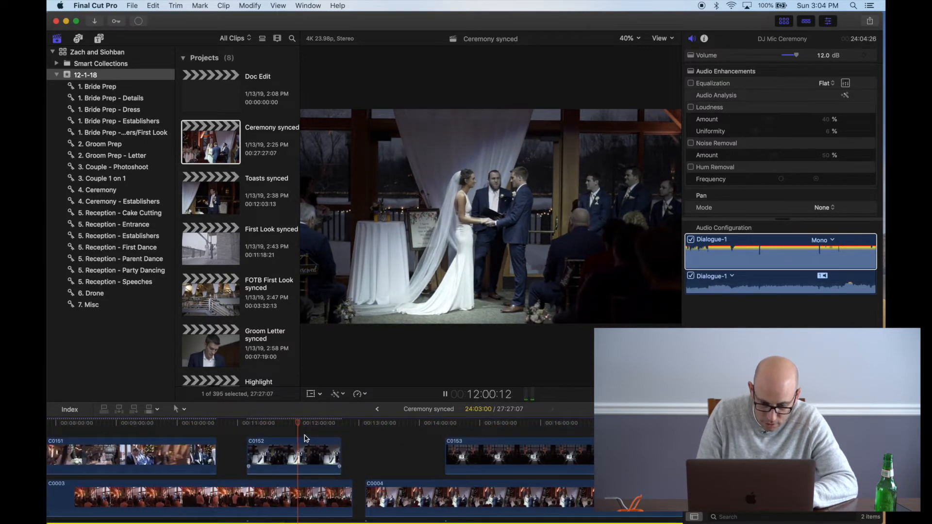
key(space)
scroll(307, 486, down, 3)
scroll(306, 480, up, 5)
click(301, 444)
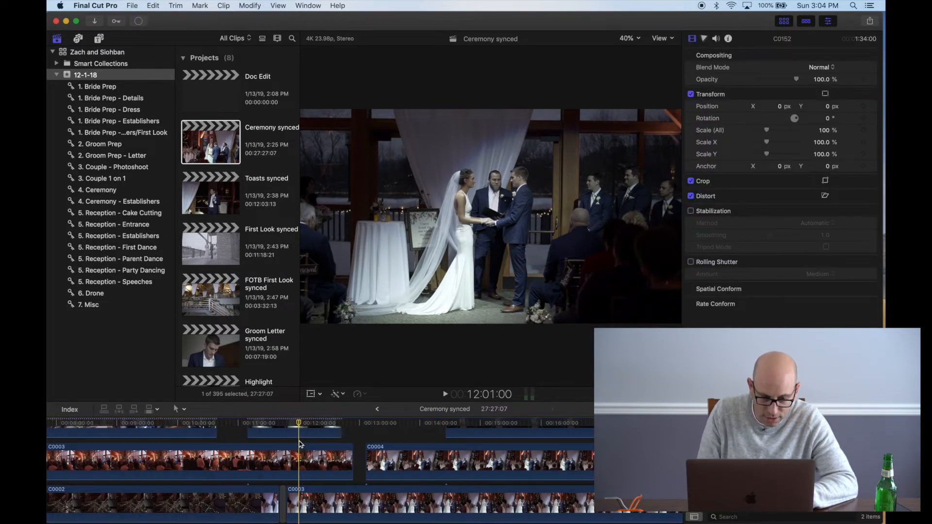
scroll(300, 444, up, 3)
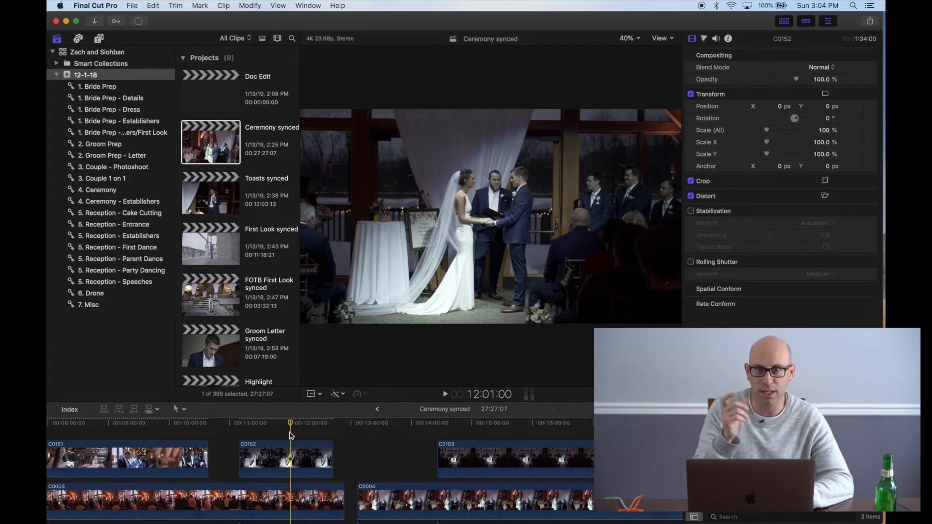
Step: Play the ceremony onward from about 12:01, listening to the Officiant Lav audio and checking the camera clips above it
key(space)
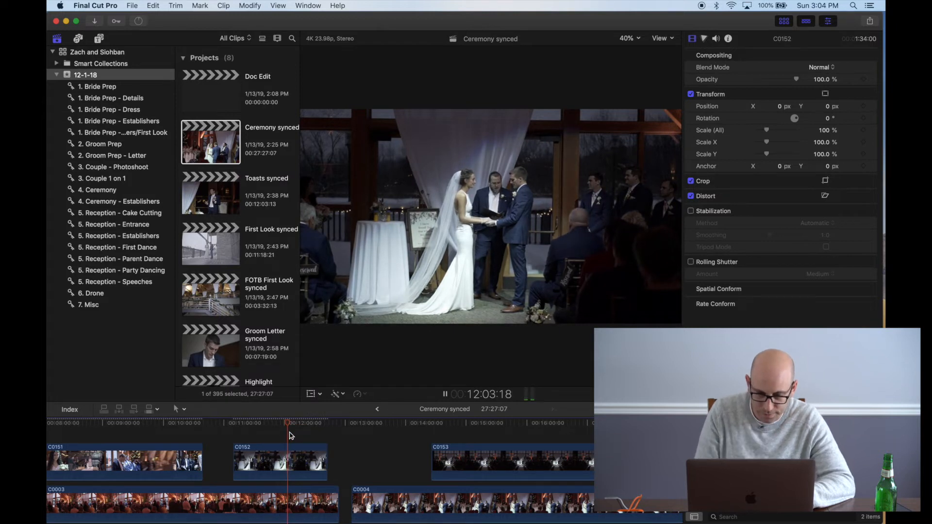
scroll(289, 436, down, 2)
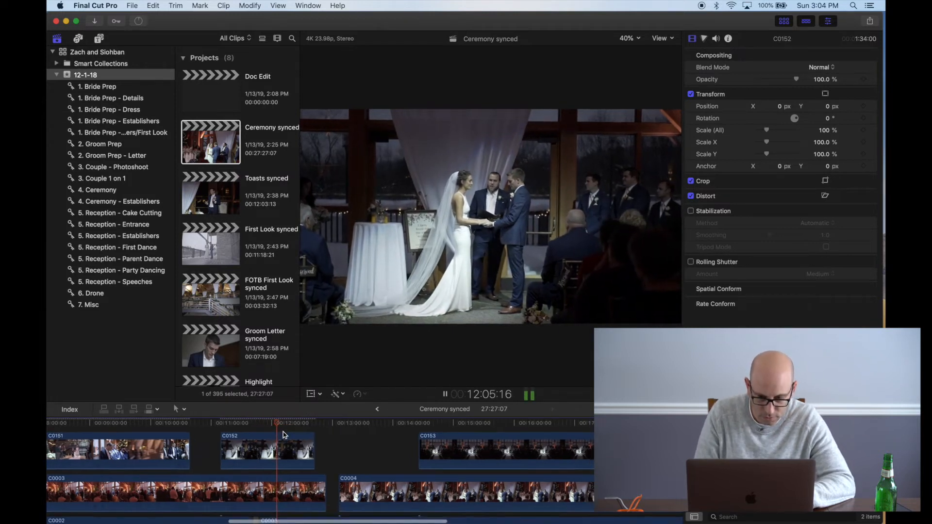
scroll(285, 435, down, 5)
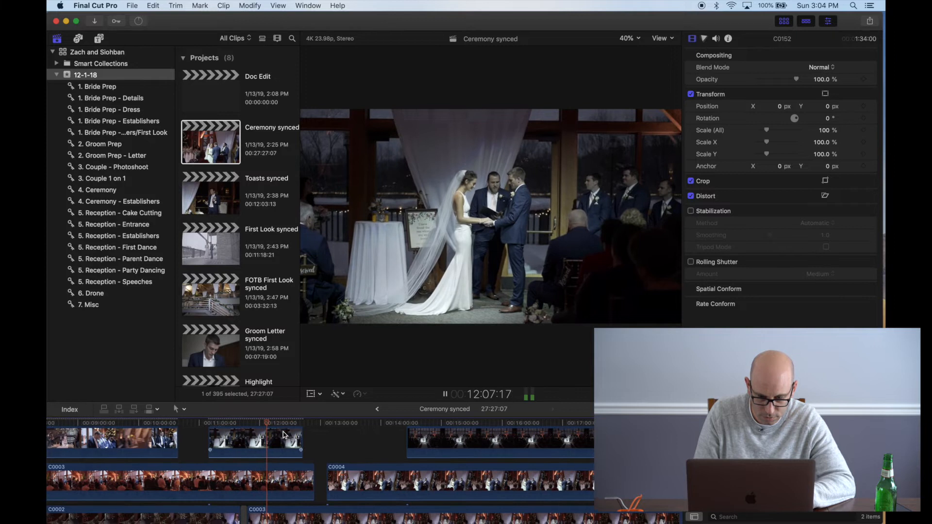
key(space)
click(276, 493)
scroll(275, 491, up, 1)
scroll(276, 492, up, 1)
click(280, 479)
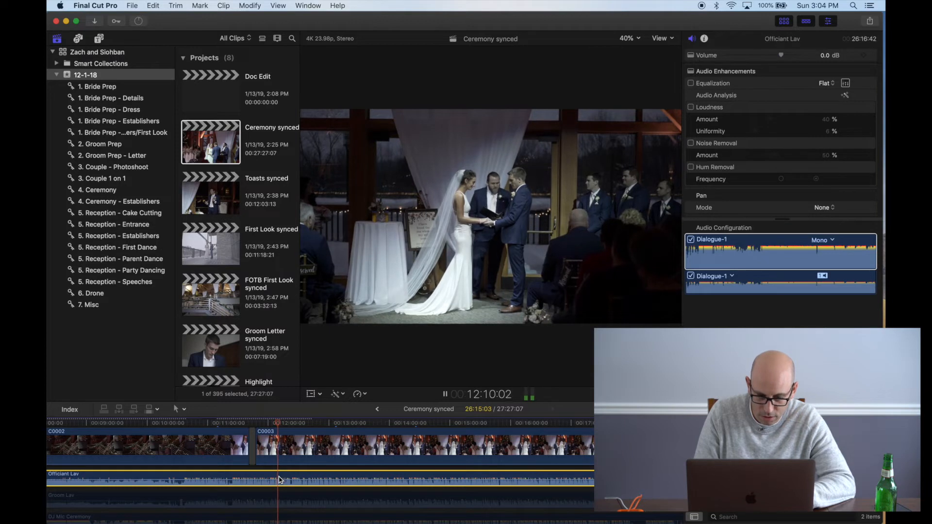
scroll(280, 479, down, 2)
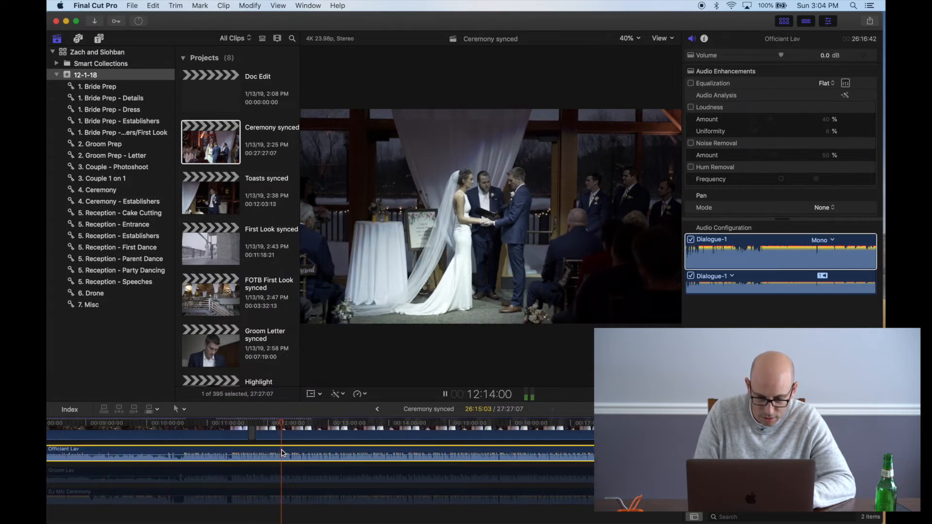
scroll(283, 453, up, 2)
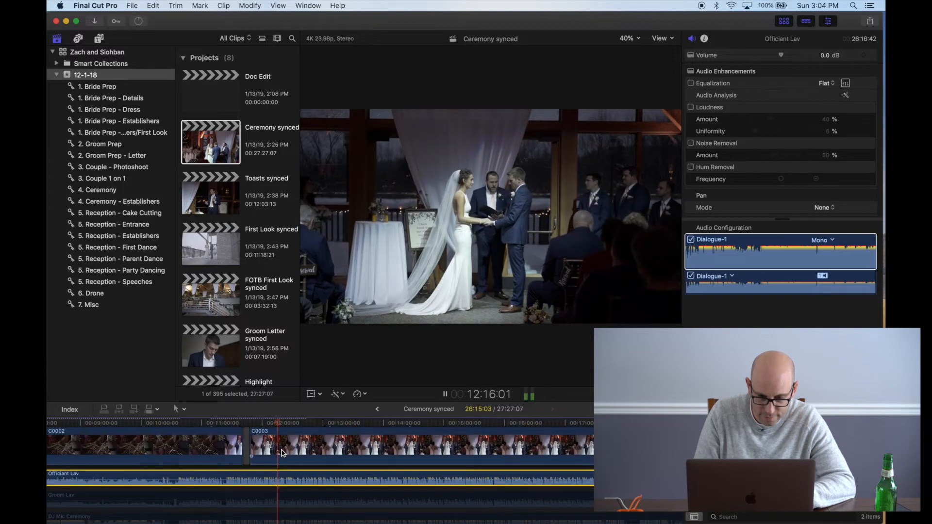
scroll(282, 453, up, 5)
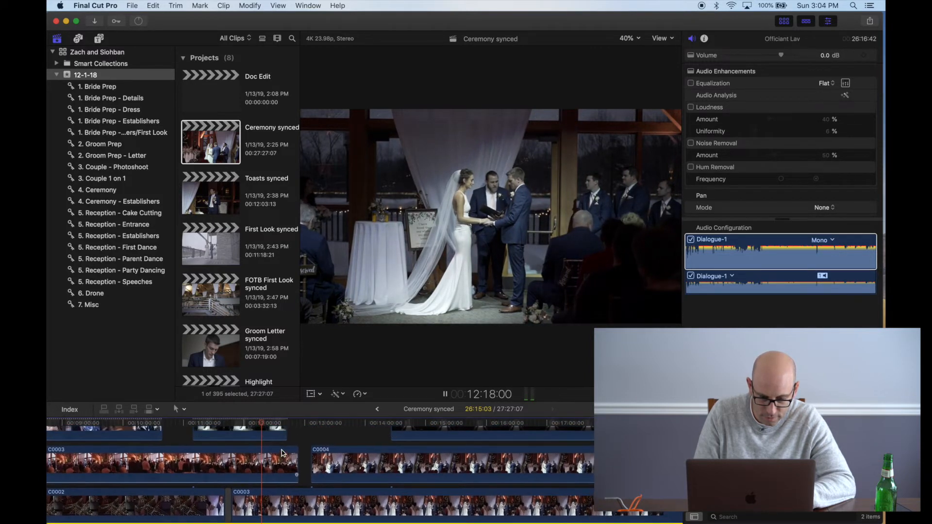
scroll(283, 453, up, 2)
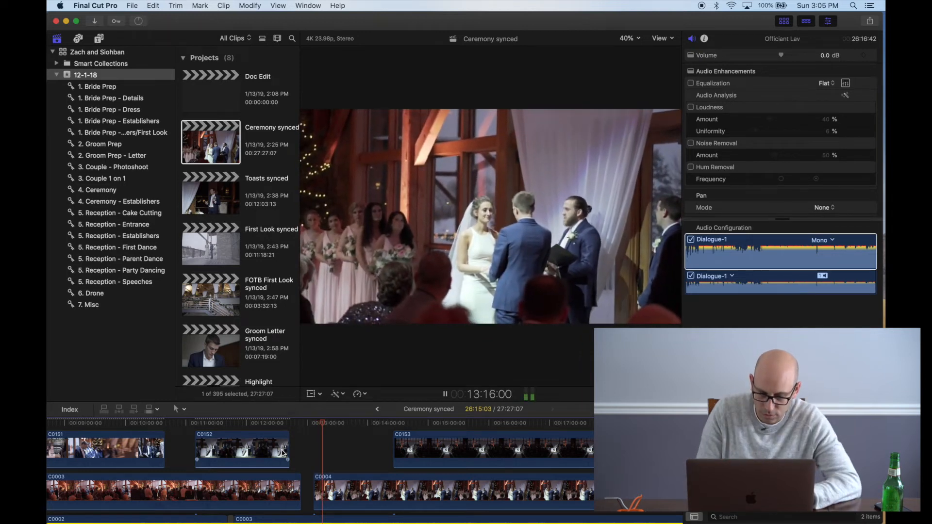
Step: Trim the beginning of camera clip C0004 so it starts at about 13:17 in the synced ceremony
key(space)
click(315, 487)
drag(315, 487, 324, 487)
key(space)
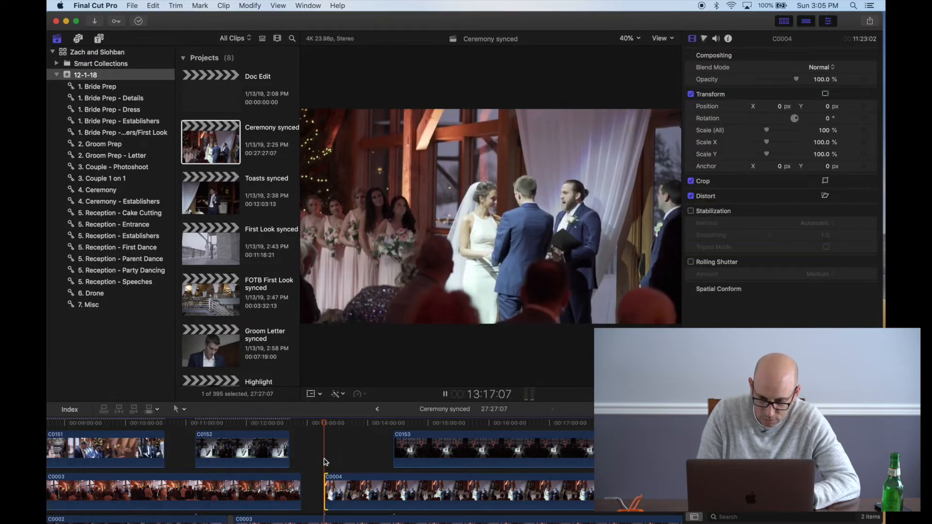
Step: Skip ahead through the ceremony to about 14:26, where wide camera clip C0153 begins, sampling the sound on the way
scroll(324, 462, right, 1)
scroll(324, 462, down, 1)
key(space)
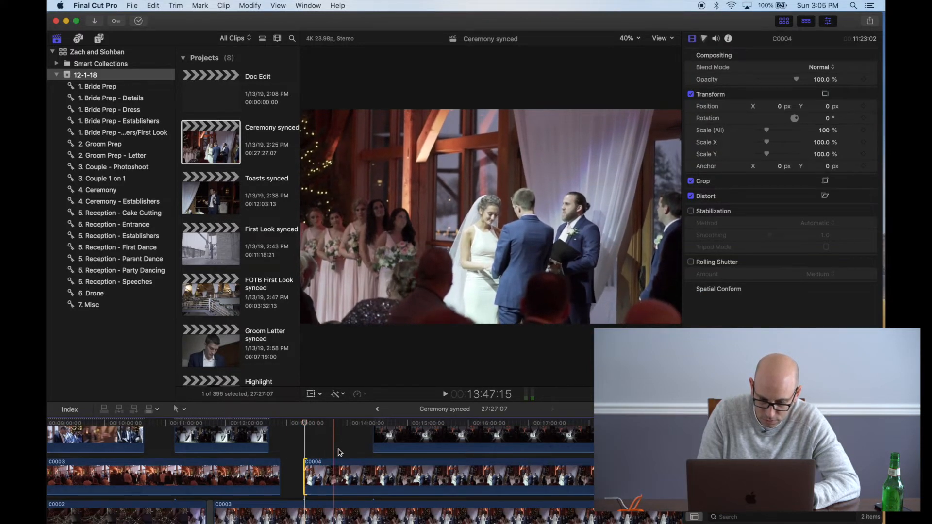
click(352, 450)
key(space)
scroll(350, 447, up, 2)
scroll(349, 448, right, 2)
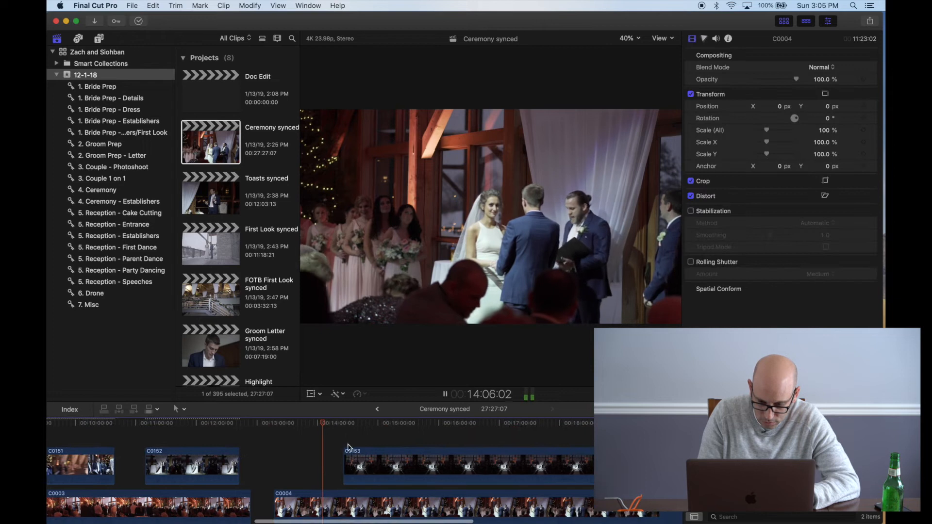
click(344, 444)
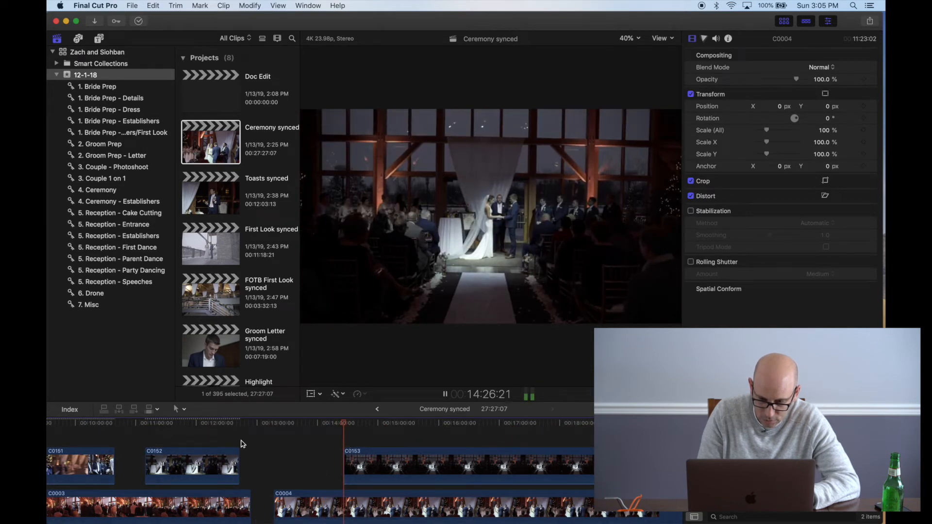
Step: Listen to the ceremony over wide clip C0153 from about 14:26, skipping ahead to about 14:59
scroll(242, 444, right, 3)
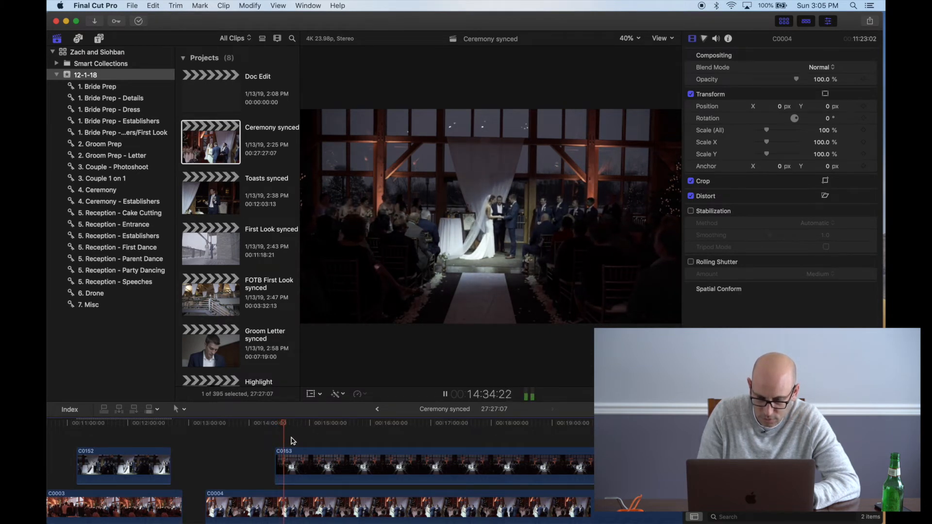
scroll(296, 440, right, 2)
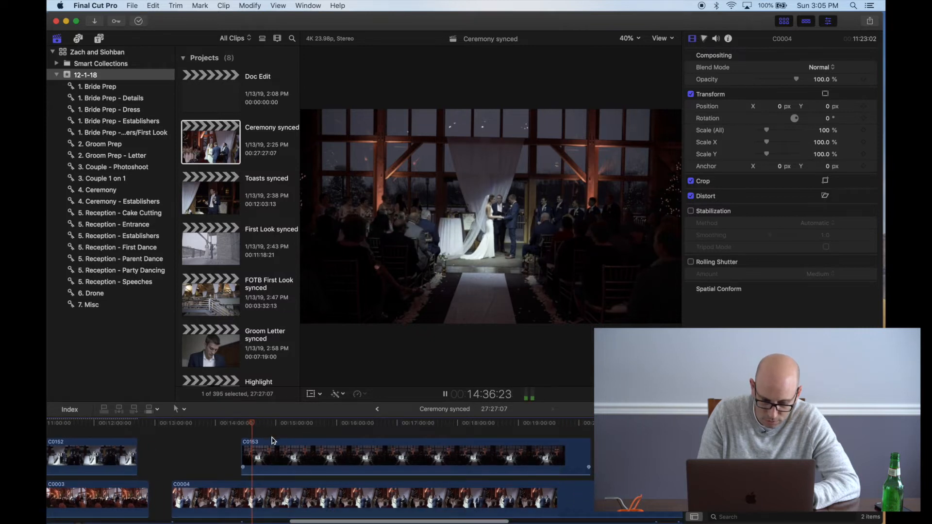
scroll(272, 440, down, 4)
scroll(271, 436, up, 4)
scroll(272, 436, right, 2)
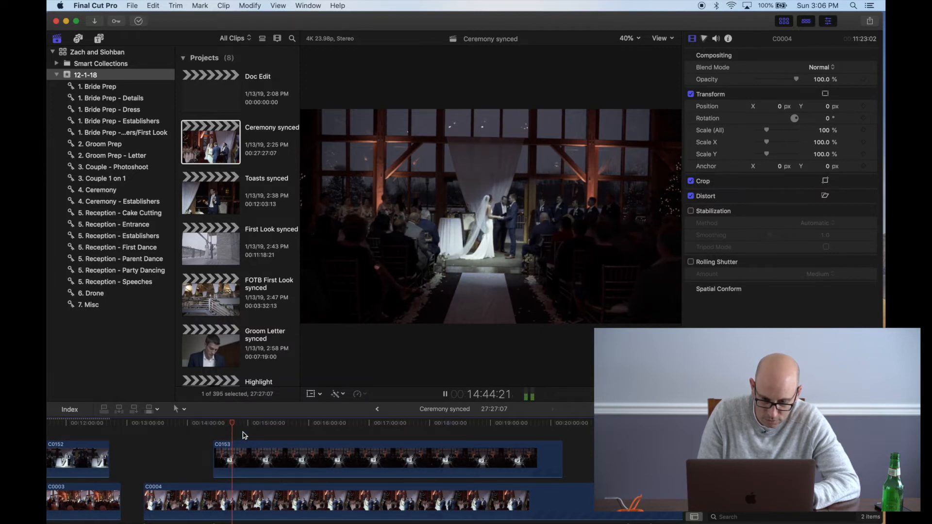
click(246, 436)
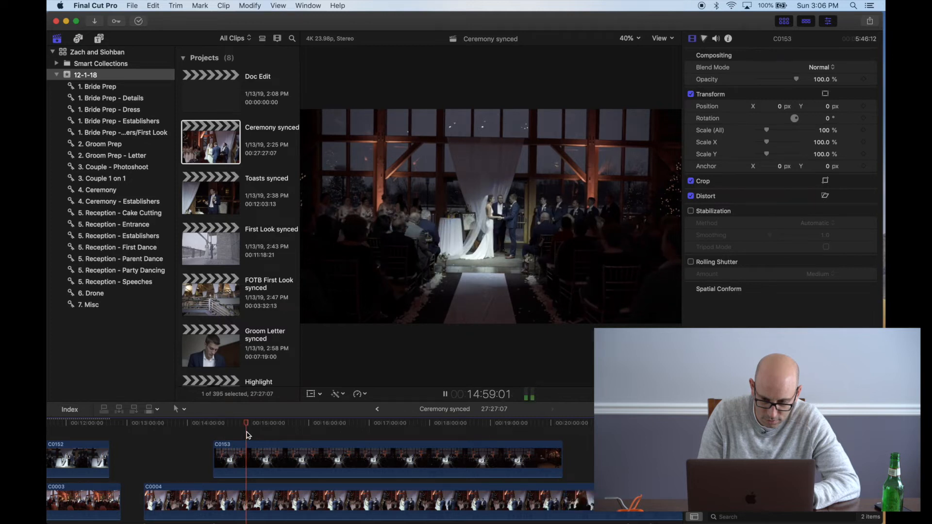
scroll(248, 435, down, 1)
scroll(248, 436, right, 1)
scroll(246, 435, right, 1)
scroll(247, 436, up, 1)
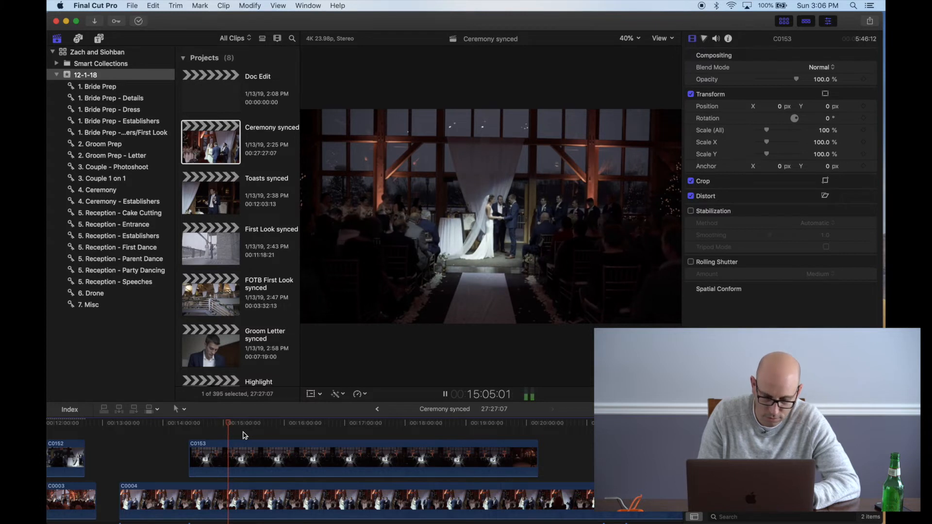
Step: Sample the ceremony at about 15:19, replay it from about 15:09, and check the Officiant Lav audio and camera clips there
click(244, 435)
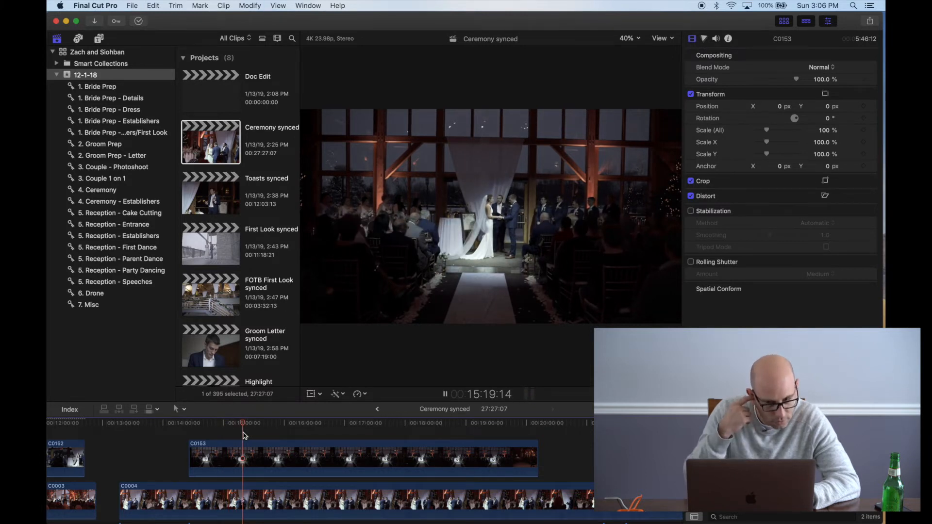
click(231, 434)
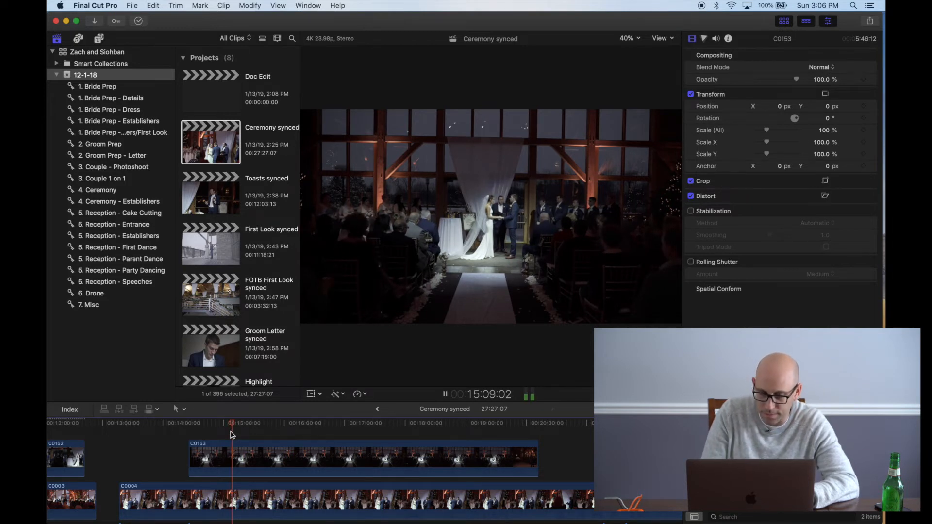
scroll(231, 435, down, 5)
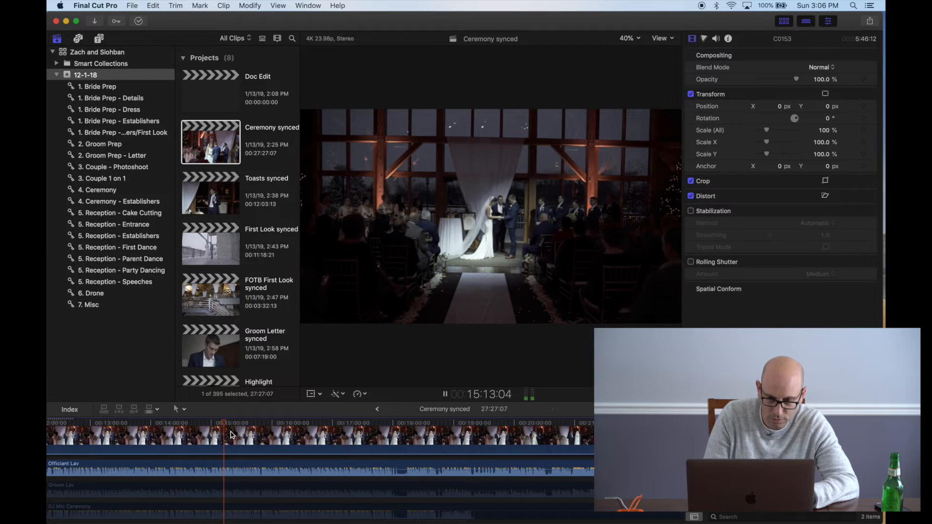
scroll(231, 435, up, 5)
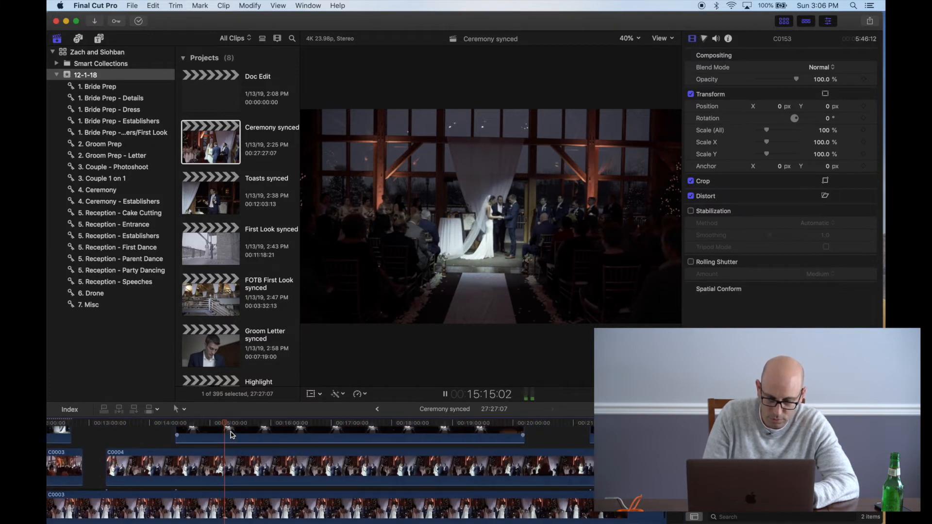
scroll(232, 436, up, 1)
scroll(231, 435, up, 2)
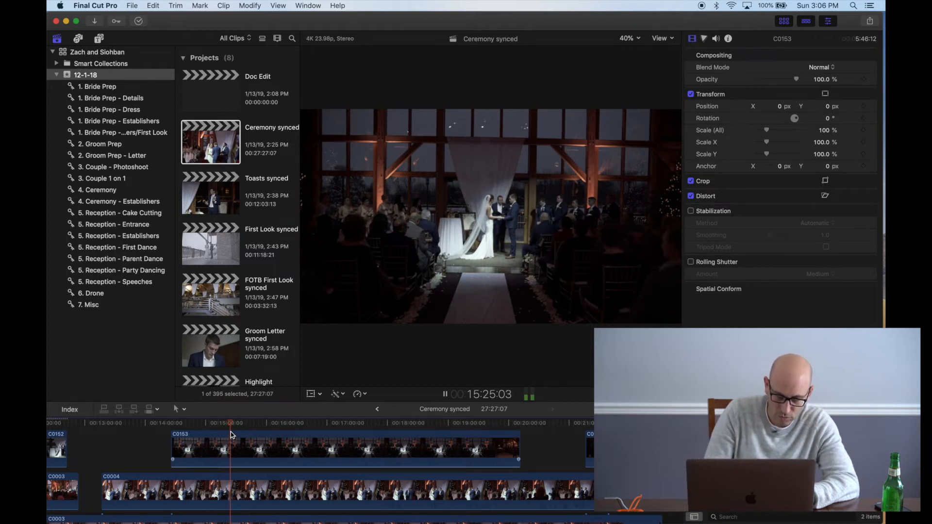
Step: Zoom in on the timeline around 15:25 and enlarge the timeline area to show more of the ceremony tracks
key(super+equal)
key(super+equal)
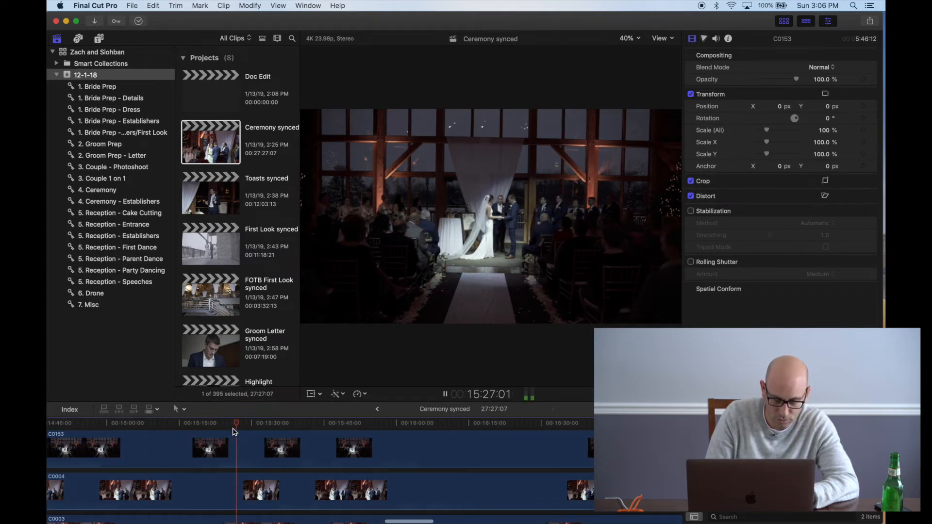
scroll(233, 433, down, 4)
scroll(233, 432, up, 2)
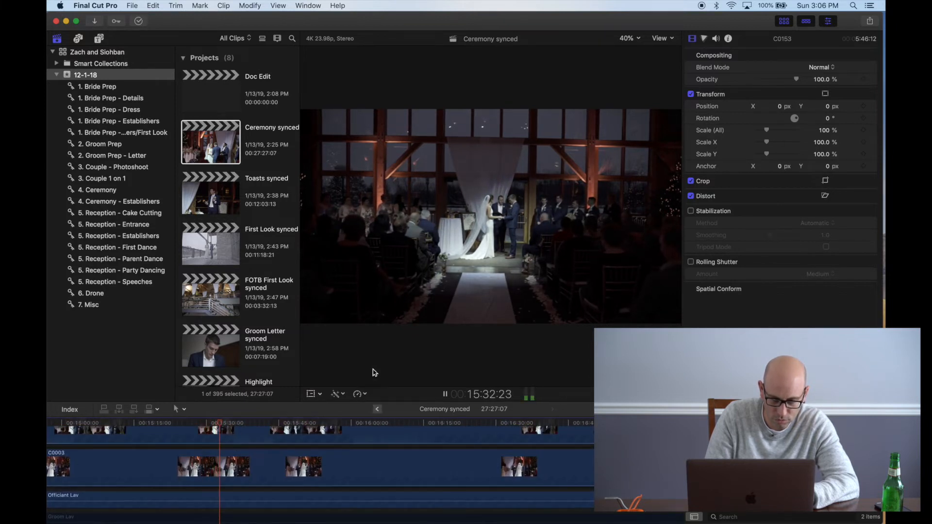
drag(375, 400, 375, 361)
scroll(261, 457, up, 3)
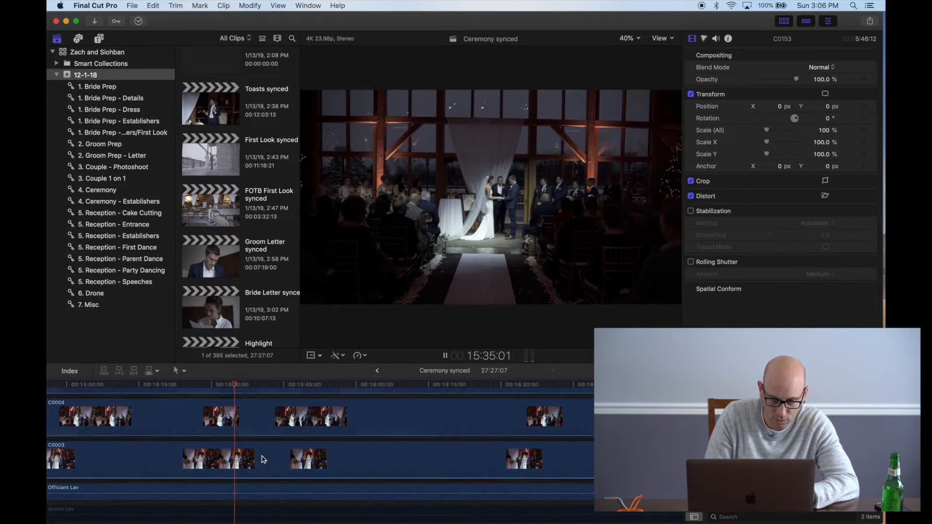
Step: Pause at about 15:36 to compare the camera clips, then resume and replay the Officiant Lav passage from about 15:40
scroll(262, 459, up, 2)
key(space)
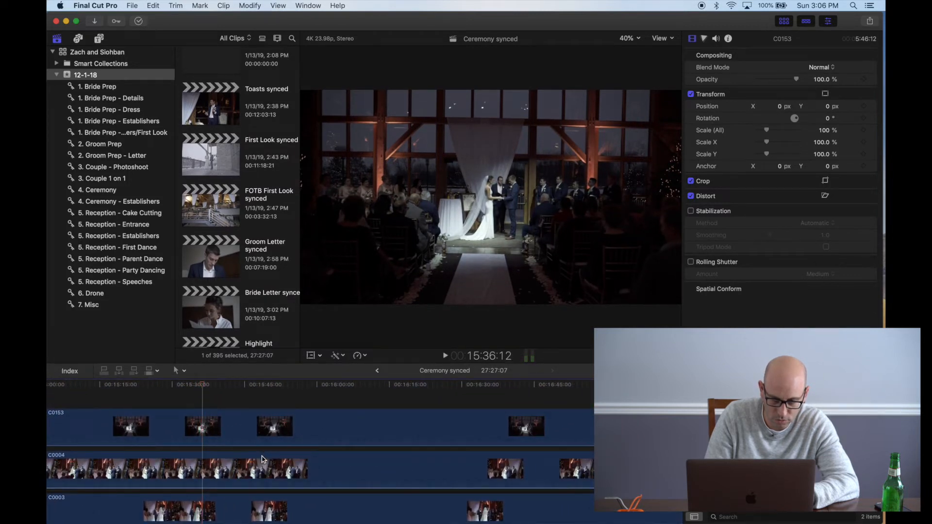
scroll(263, 459, down, 3)
key(space)
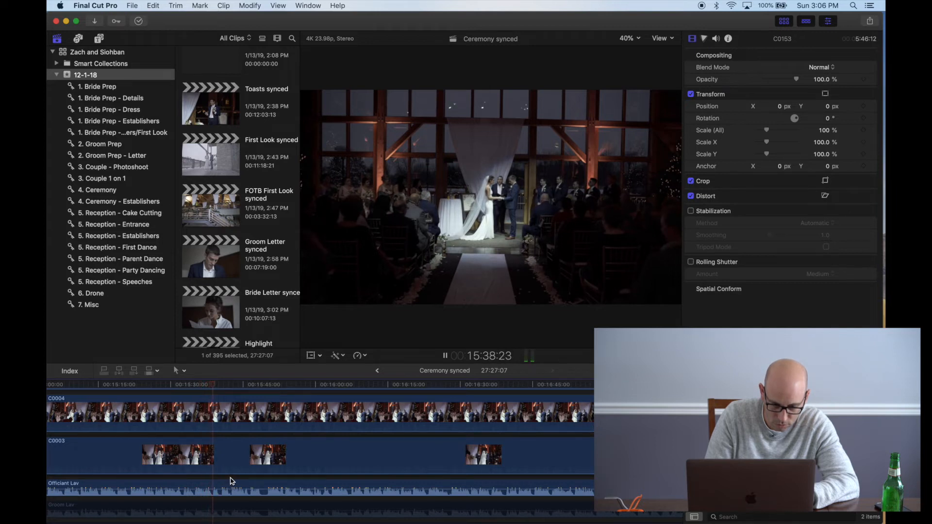
scroll(232, 481, down, 1)
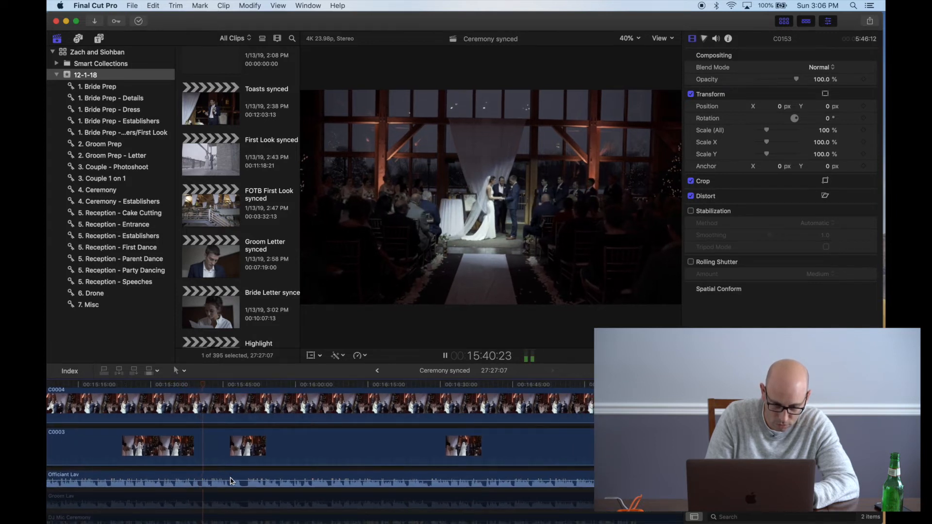
click(202, 472)
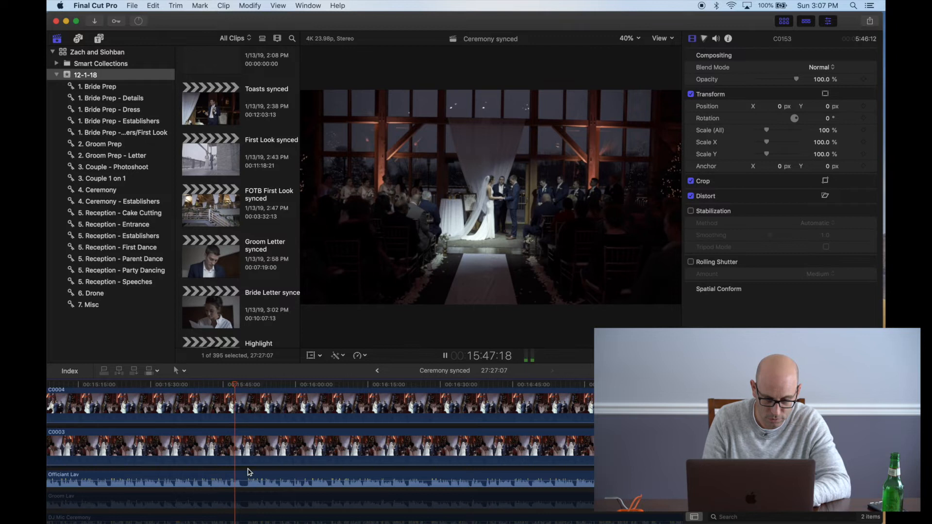
Step: Listen to the Officiant Lav audio from about 15:47 to 16:23, following the camera coverage from C0004 and C0003
scroll(248, 472, right, 3)
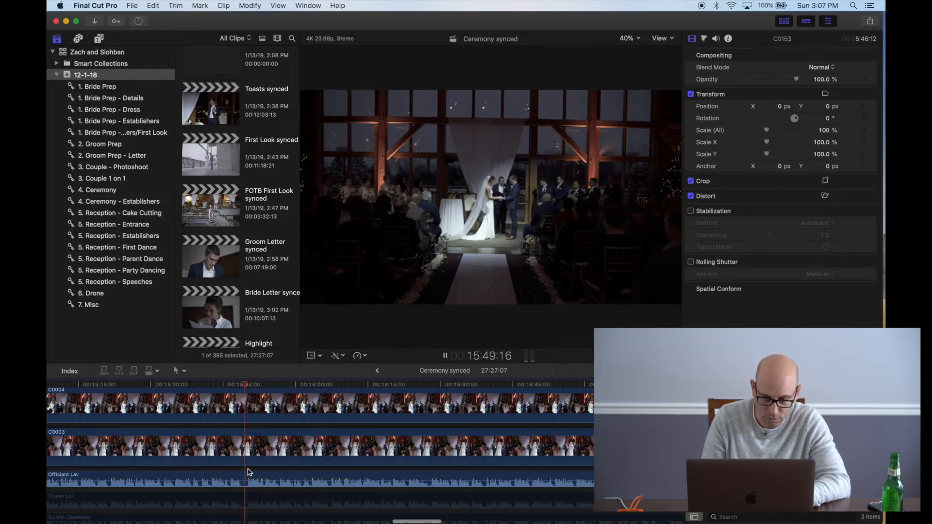
scroll(248, 468, down, 1)
scroll(248, 469, right, 3)
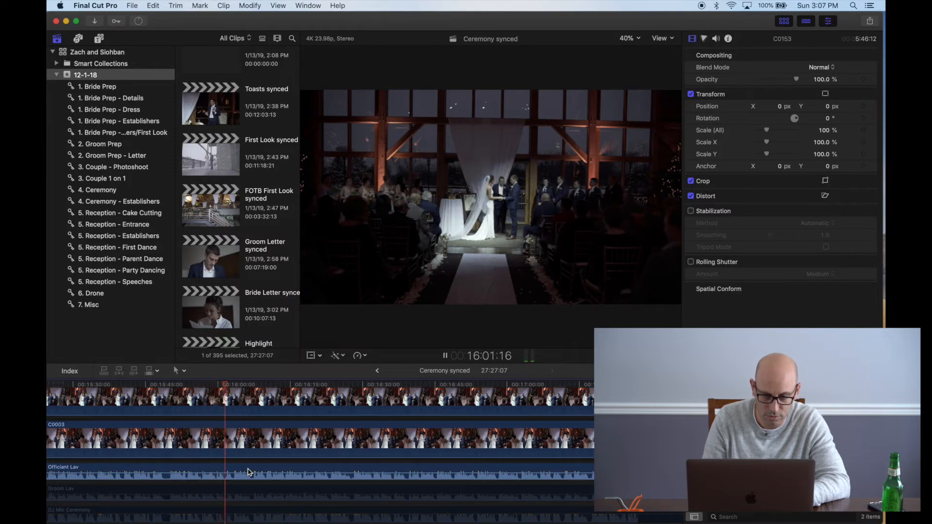
scroll(248, 472, right, 3)
scroll(248, 472, up, 1)
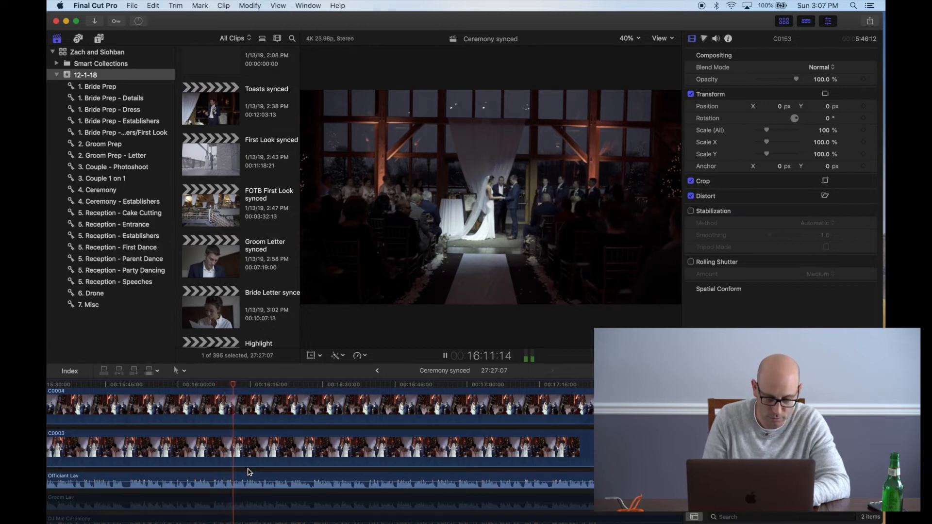
scroll(248, 472, right, 3)
scroll(248, 472, right, 5)
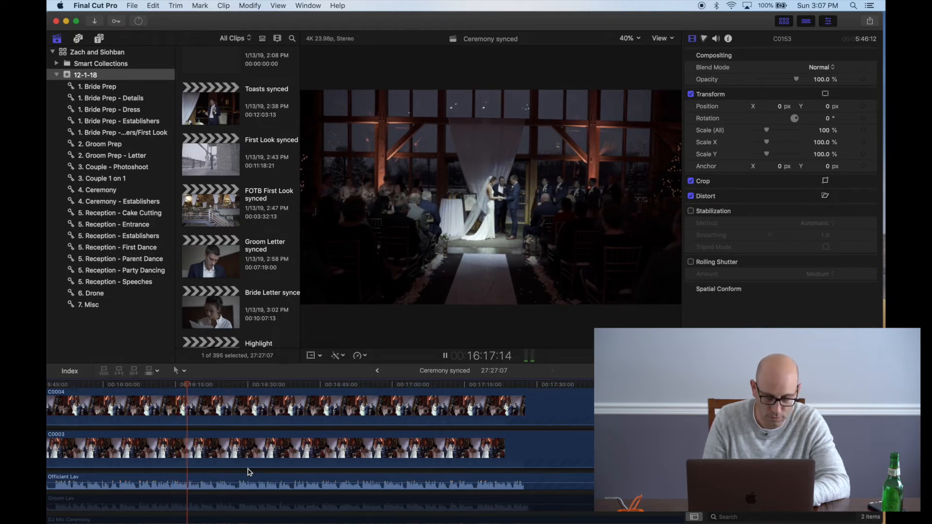
scroll(248, 472, right, 2)
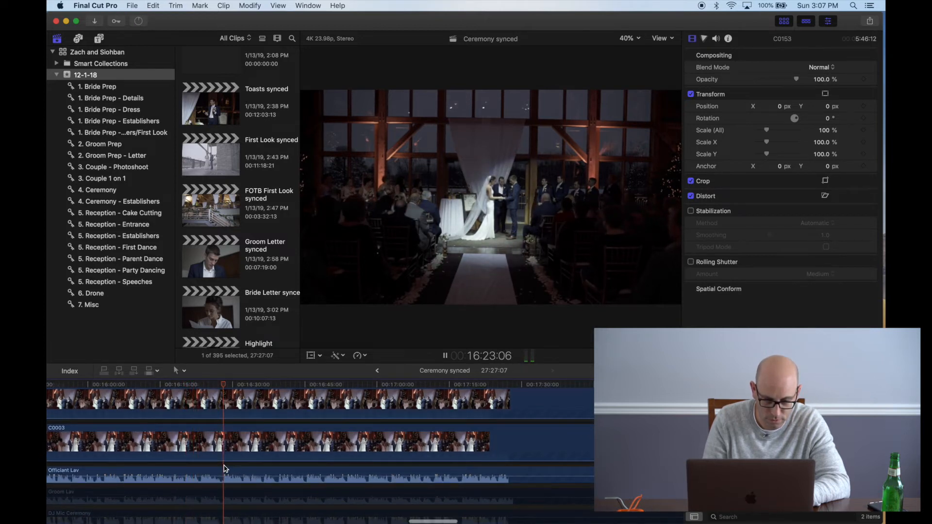
scroll(225, 466, right, 3)
Step: Skip ahead to about 16:31 and review the ceremony speech in increments up to about 17:20
click(234, 461)
click(233, 457)
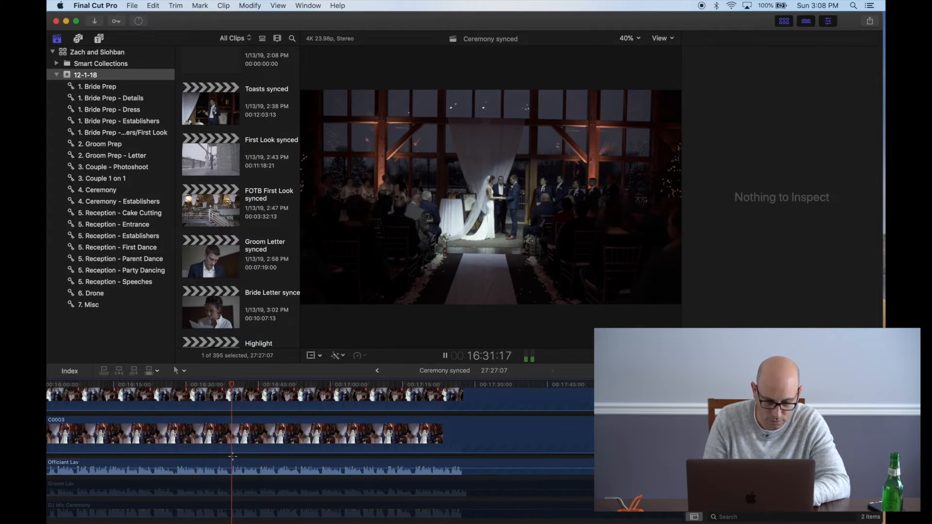
scroll(232, 456, right, 4)
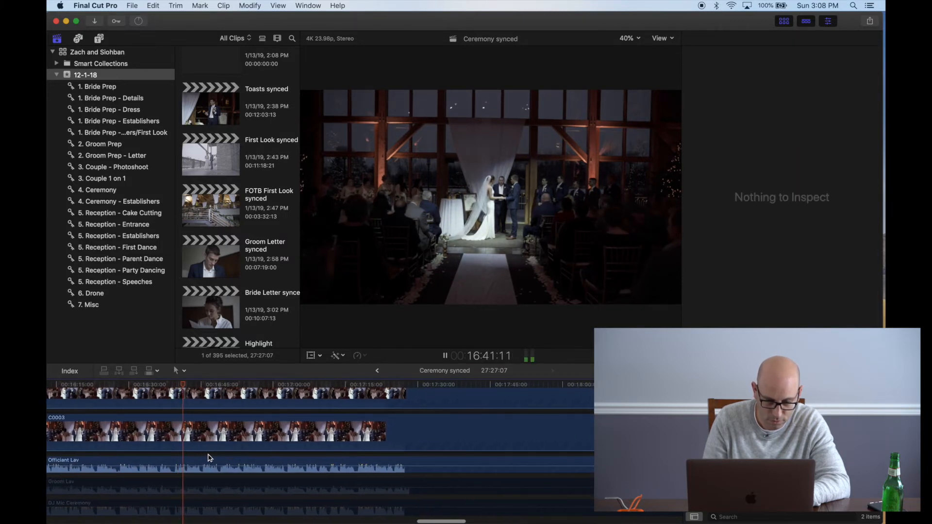
scroll(223, 456, right, 3)
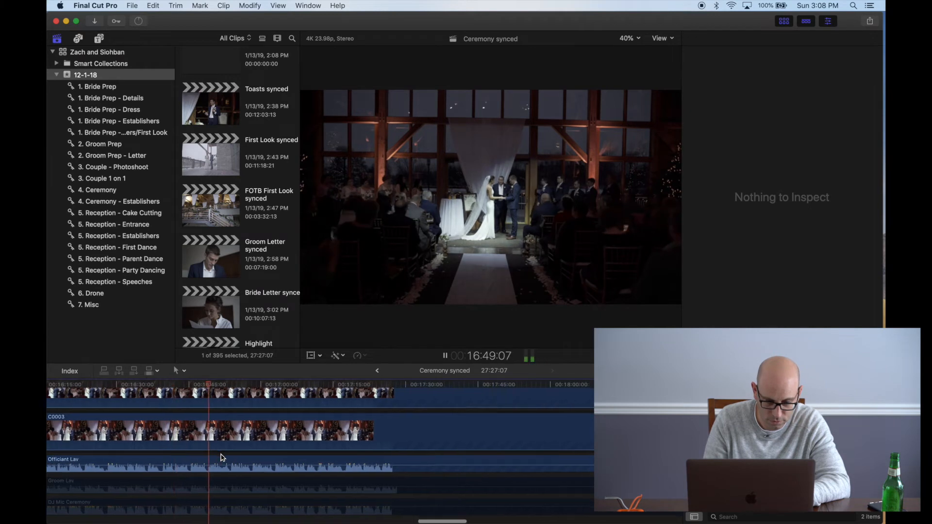
scroll(228, 453, right, 4)
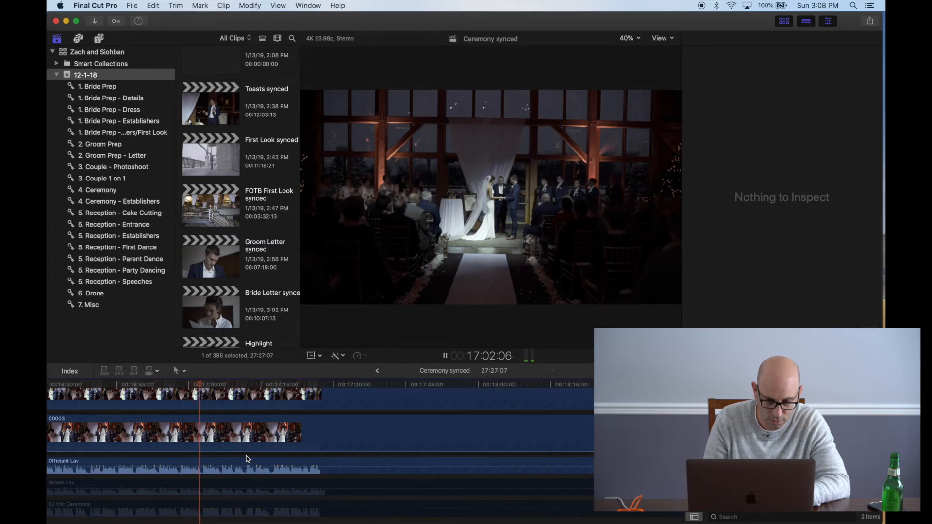
scroll(247, 459, right, 4)
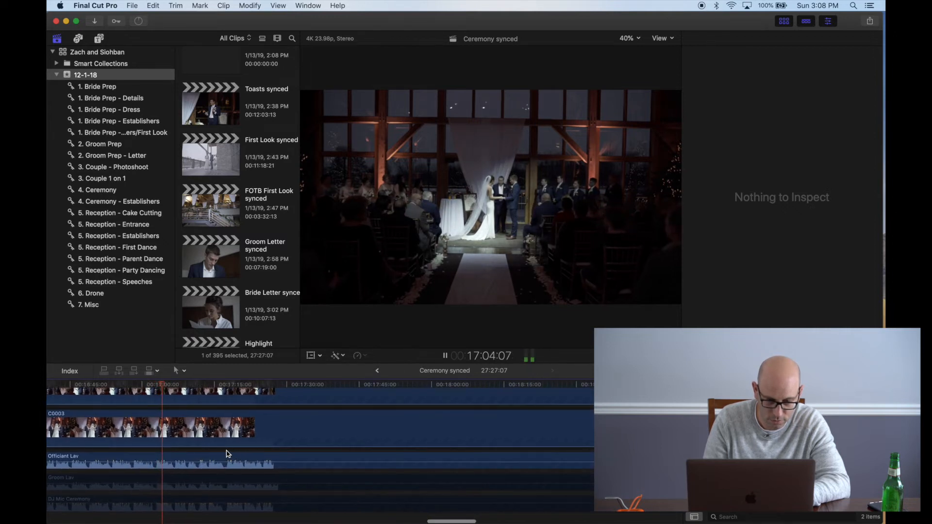
scroll(229, 455, right, 6)
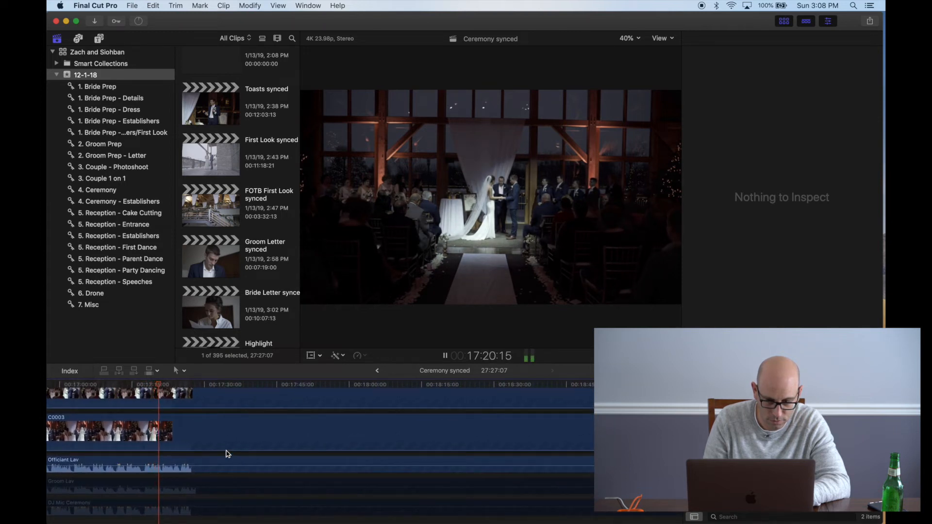
Step: Jump forward to about 17:34 and keep listening to the Officiant Lav audio through about 17:41
scroll(228, 455, right, 1)
scroll(229, 454, down, 1)
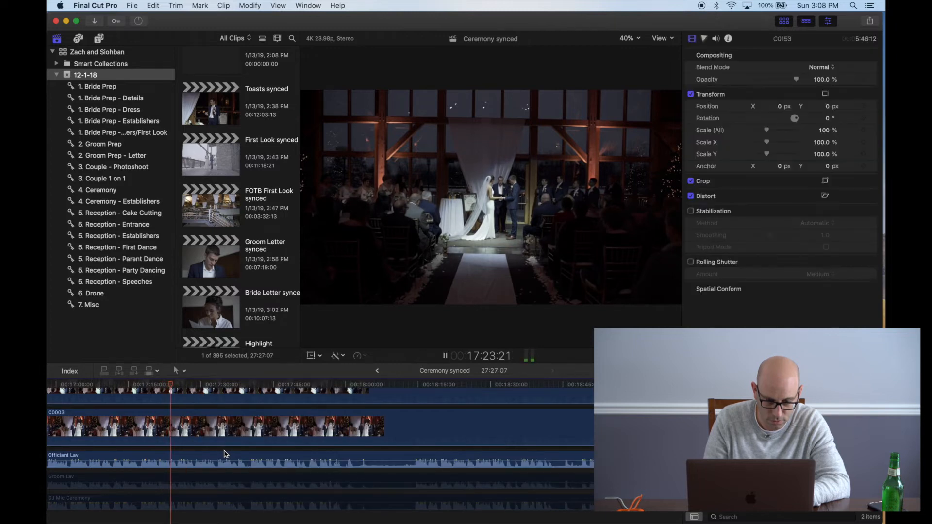
click(220, 452)
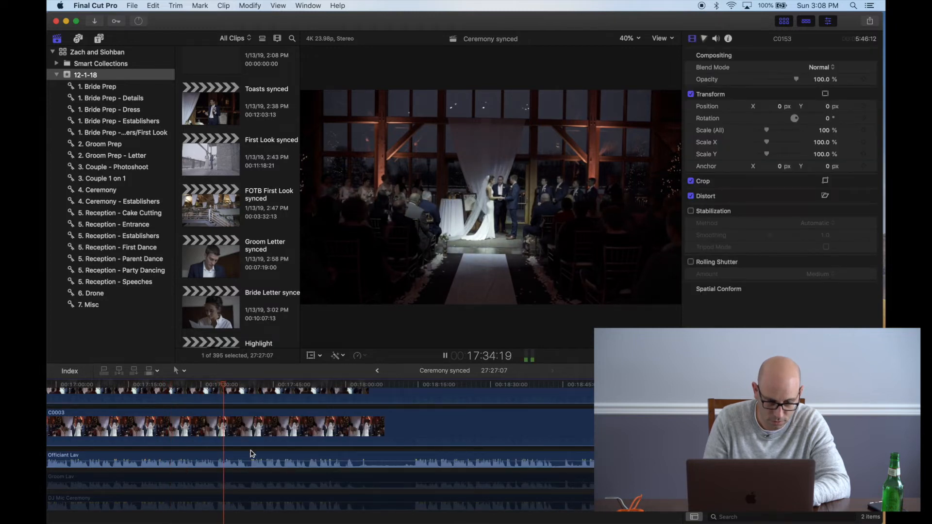
scroll(251, 454, right, 4)
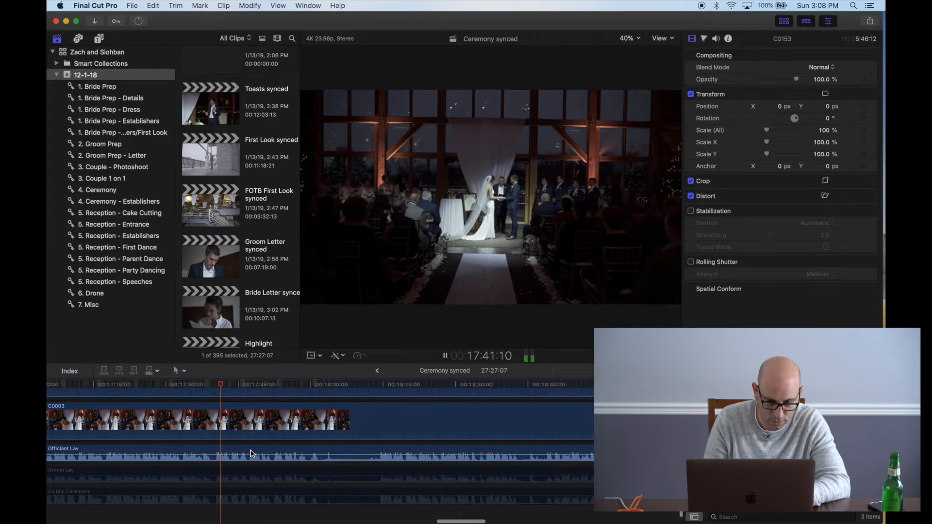
Step: Replay the Officiant Lav passage from about 17:41 to 18:00 and pinpoint where it starts, around 17:43
key(space)
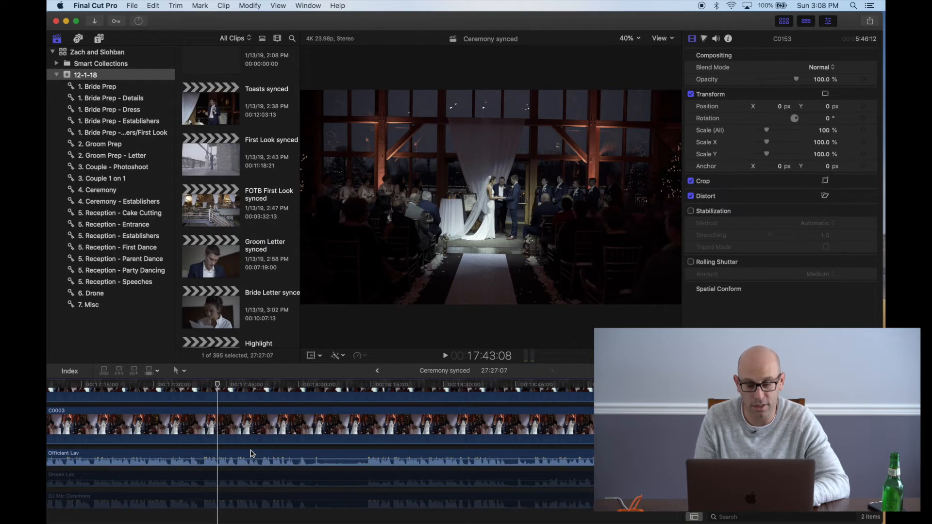
key(space)
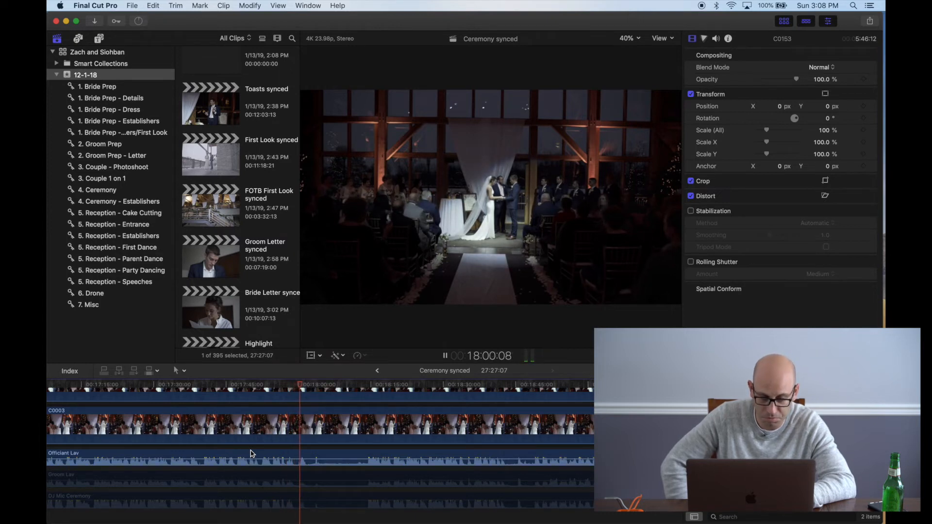
click(201, 451)
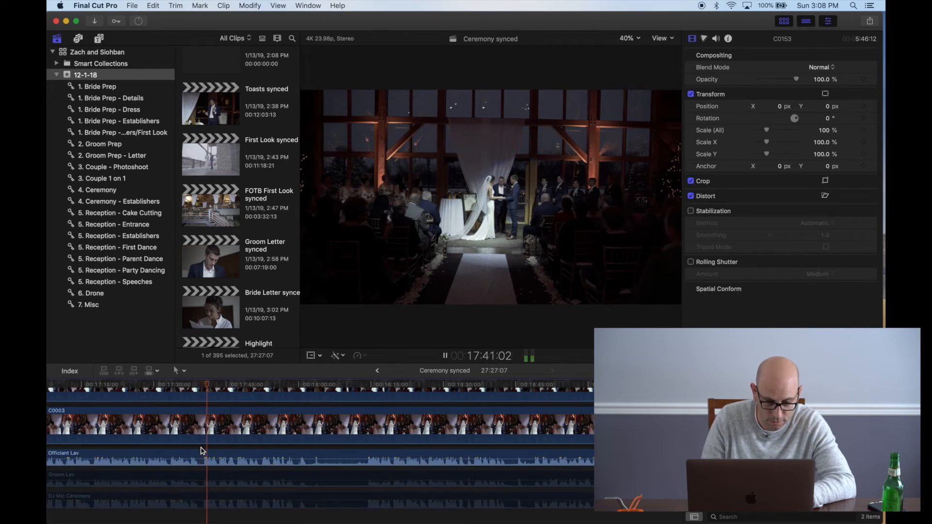
key(space)
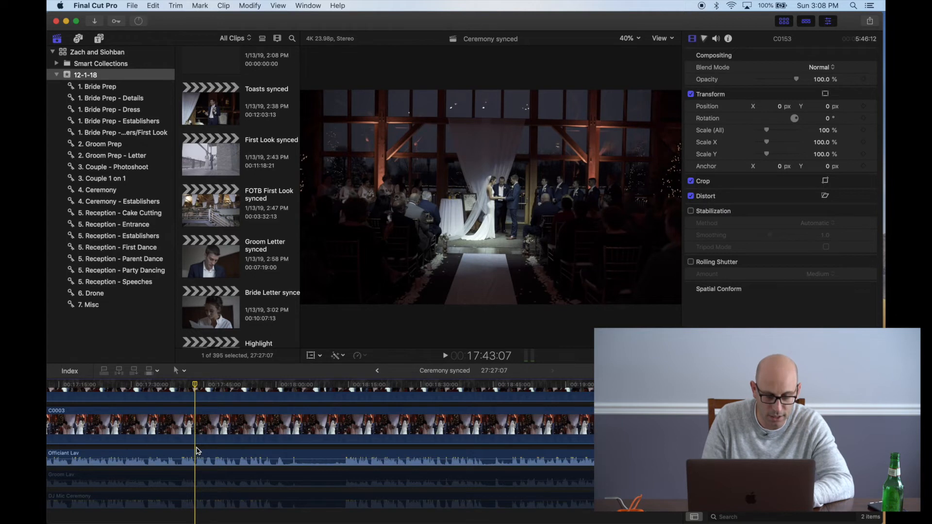
key(space)
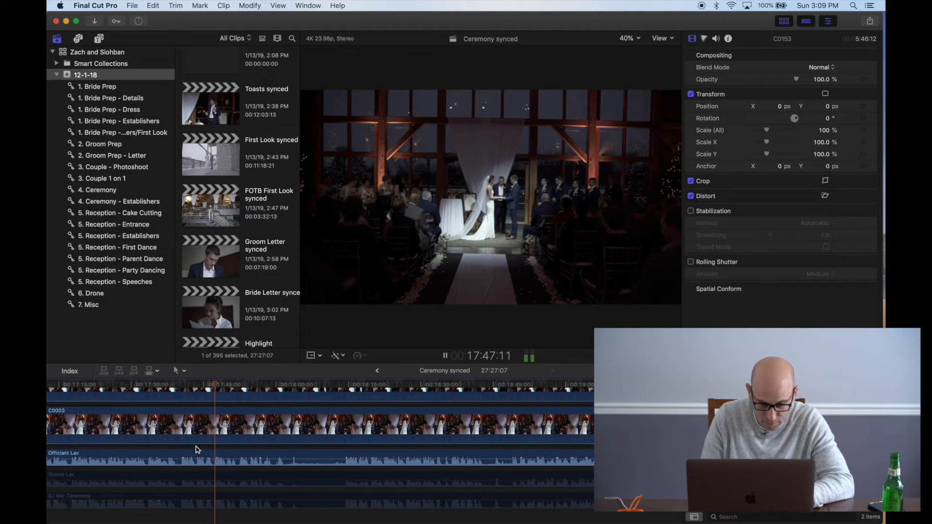
click(197, 449)
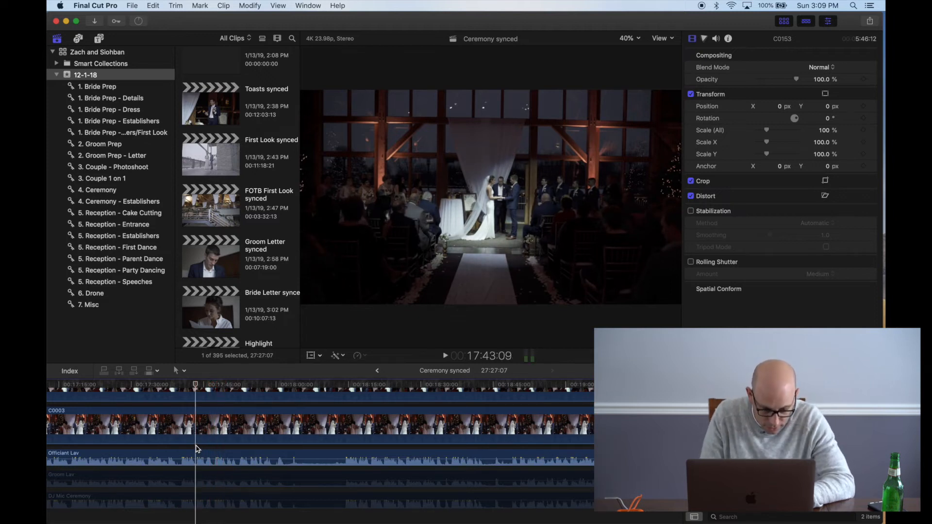
key(space)
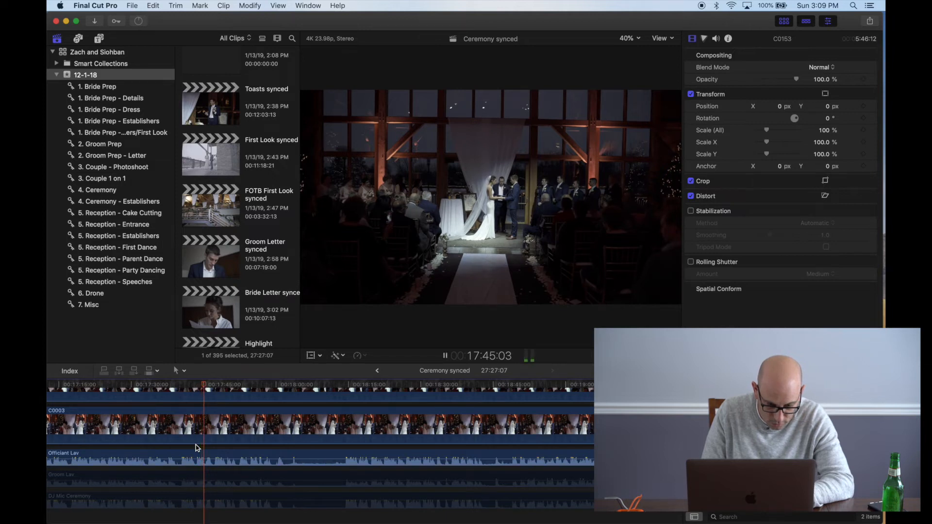
Step: Blade the Officiant Lav, Groom Lav and DJ Mic Ceremony audio clips at 17:43:09
click(197, 448)
click(197, 454)
key(super+b)
click(197, 480)
key(super+b)
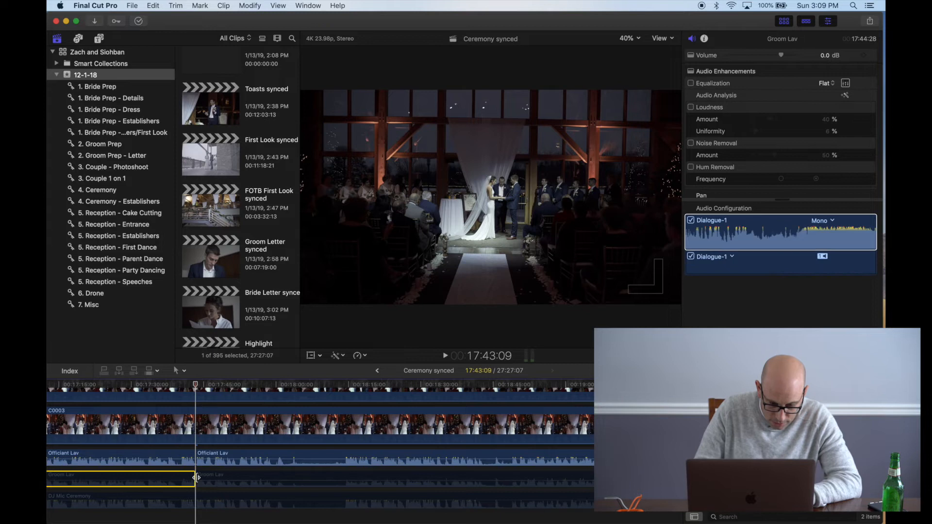
click(195, 498)
key(super+b)
Step: Blade the camera clips C0003, C0004 and C0153 at the same 17:43:09 point
scroll(197, 439, up, 2)
click(196, 440)
key(super+b)
scroll(200, 437, up, 2)
click(208, 426)
key(super+b)
scroll(216, 425, up, 2)
click(222, 422)
key(super+b)
scroll(262, 441, down, 3)
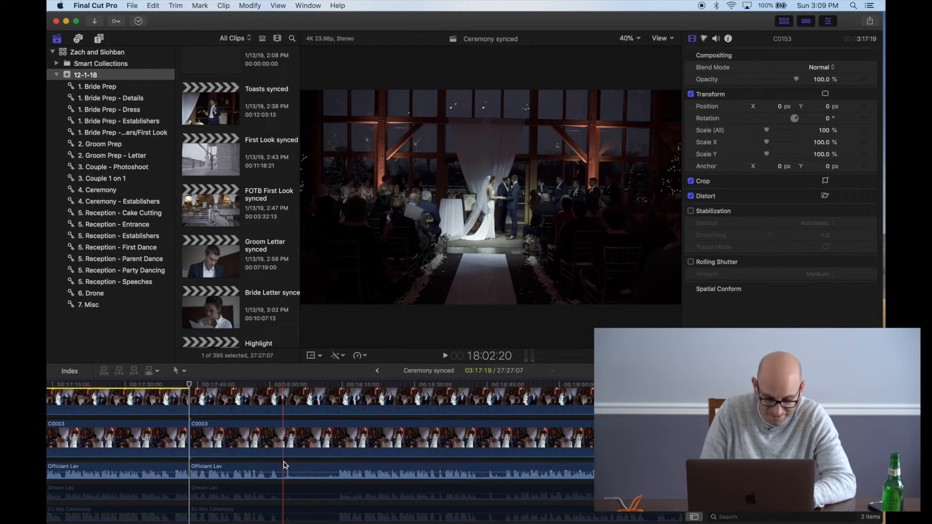
Step: Blade the DJ Mic Ceremony, Groom Lav and Officiant Lav audio clips at 18:02:08 to end the passage
click(283, 513)
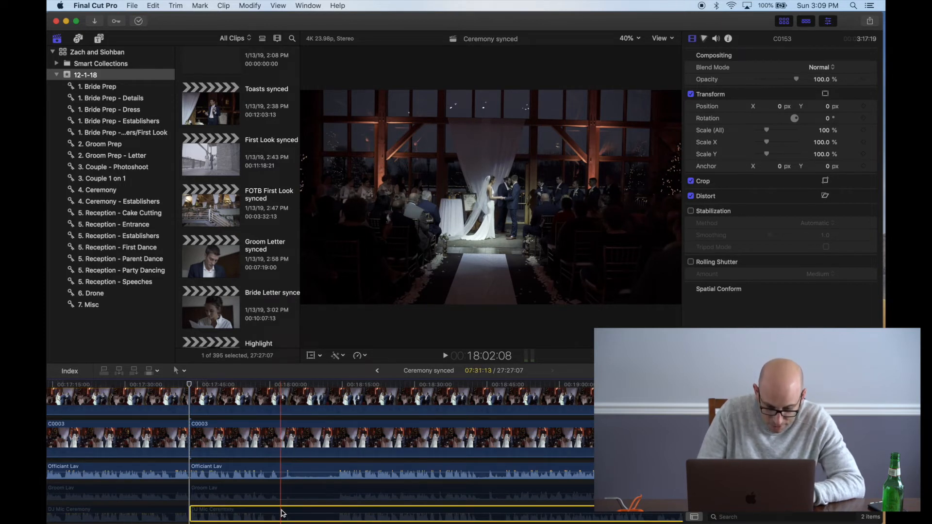
key(super+b)
click(283, 493)
key(super+b)
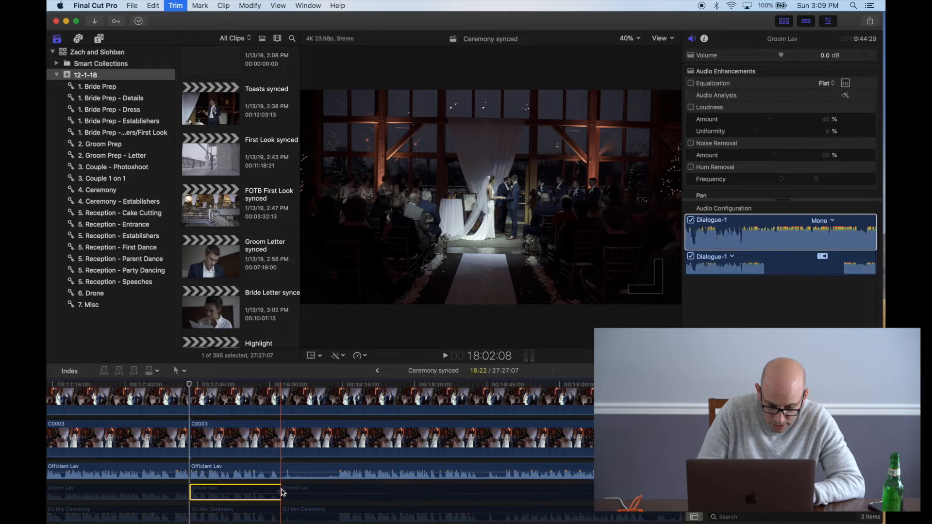
click(285, 464)
key(super+b)
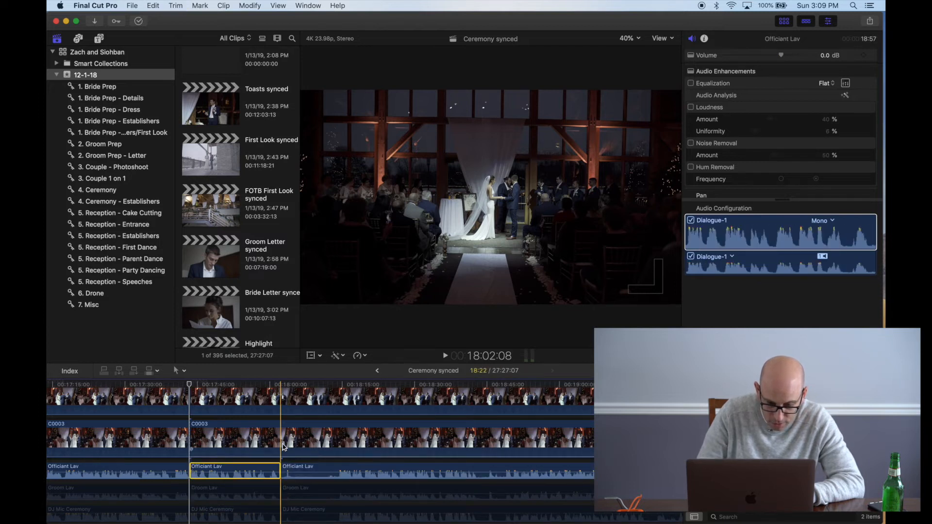
Step: Blade the camera clips C0003, C0004 and C0153 at 18:02:08
click(285, 439)
key(super+b)
scroll(286, 432, up, 2)
click(289, 426)
key(super+b)
scroll(294, 420, up, 2)
click(301, 408)
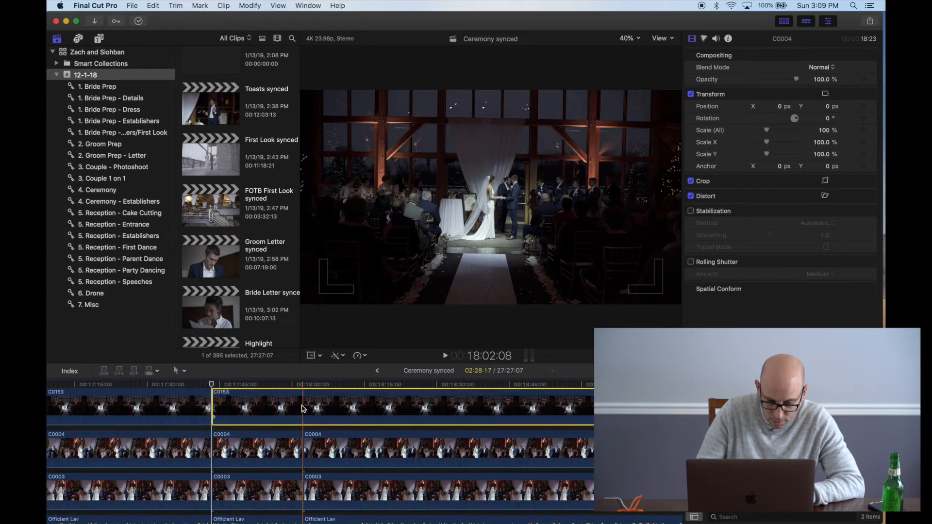
key(super+b)
Step: Select and copy all six camera and audio segments between 17:43:09 and 18:02:08
super+click(284, 443)
scroll(284, 442, down, 2)
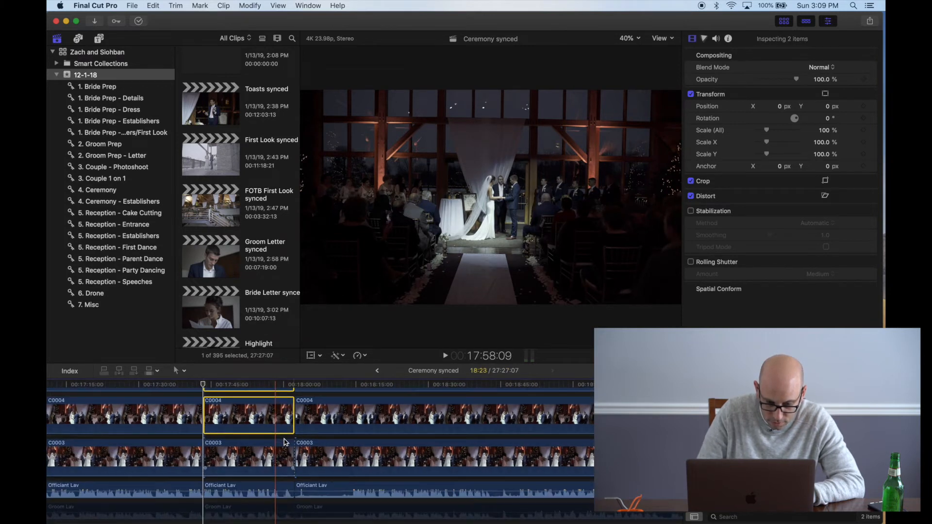
super+click(262, 460)
super+click(262, 488)
scroll(260, 484, down, 2)
super+click(256, 468)
super+click(257, 490)
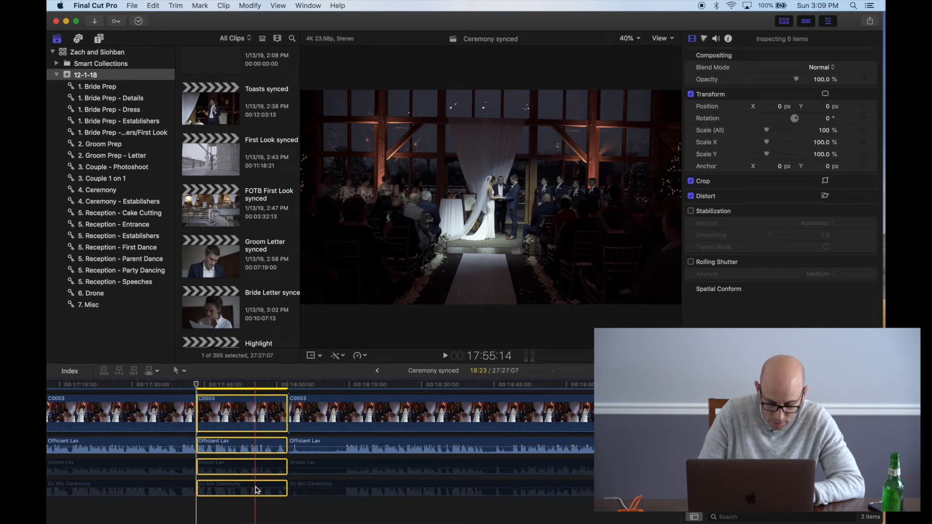
key(Delete)
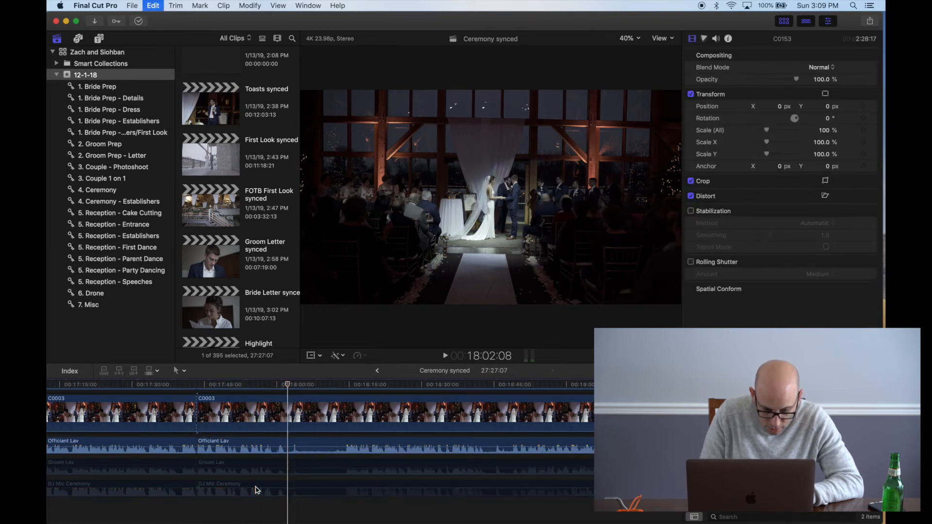
Step: Undo the blade cuts across the ceremony's camera and audio tracks to restore the continuous clips
key(Up)
key(super+z)
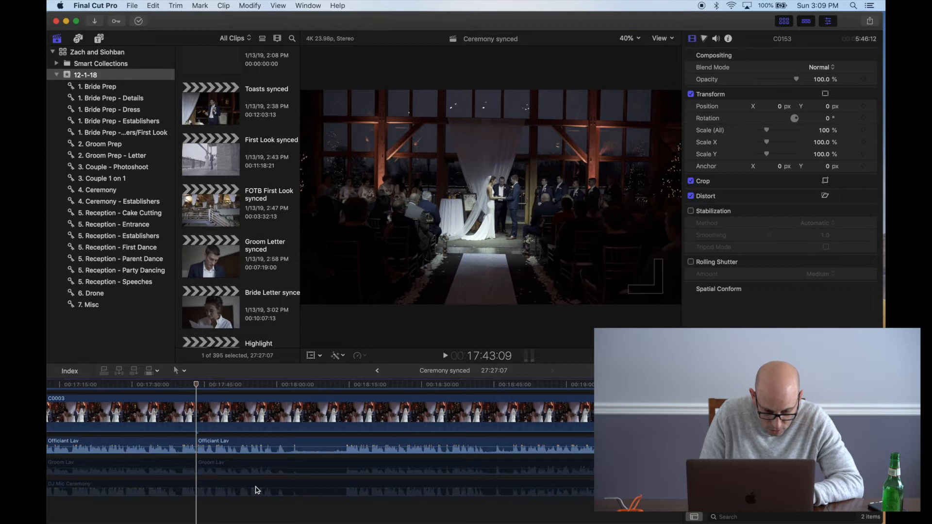
scroll(253, 476, up, 3)
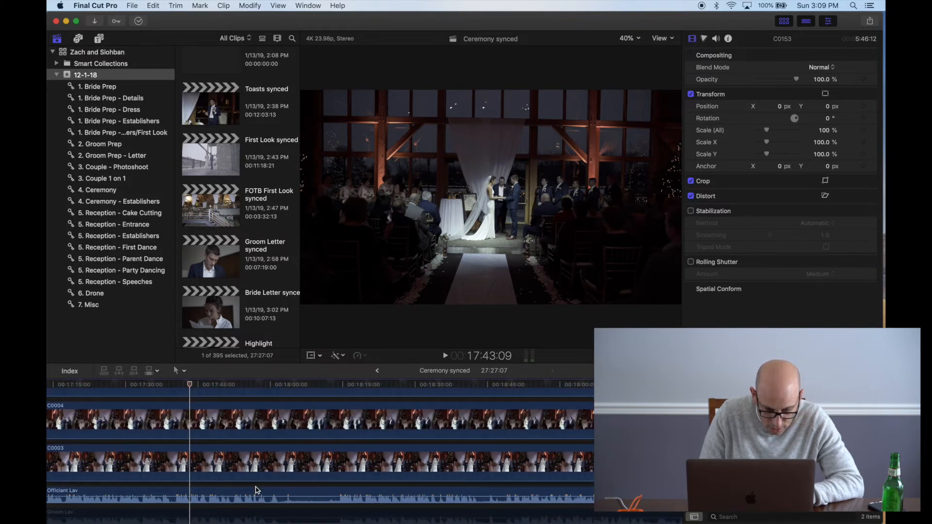
Step: Open the Highlight project and paste the copied ceremony passage at its end, after the Bride Letter clip
scroll(217, 254, down, 8)
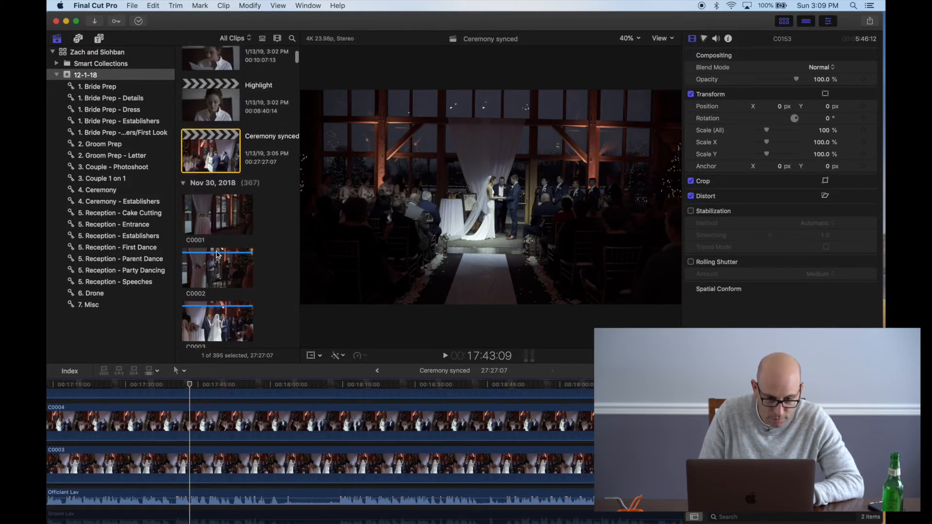
double_click(210, 147)
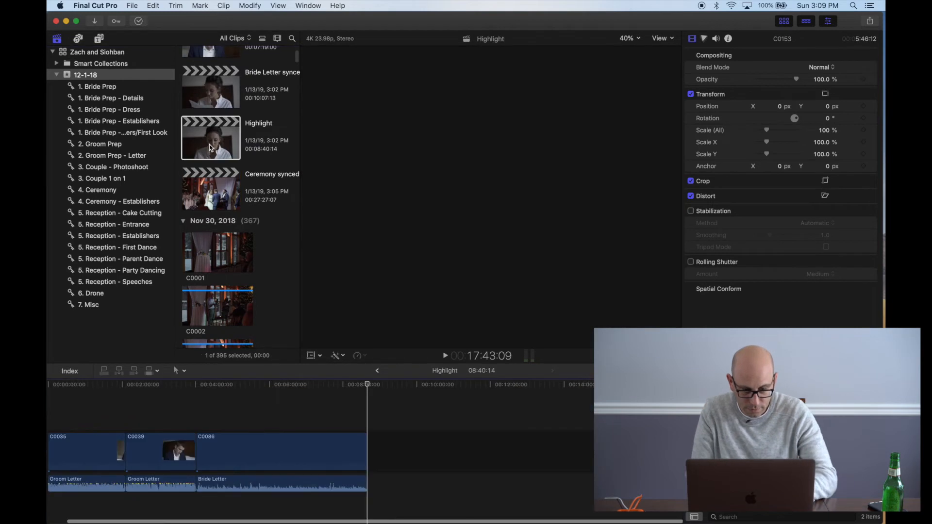
key(super+v)
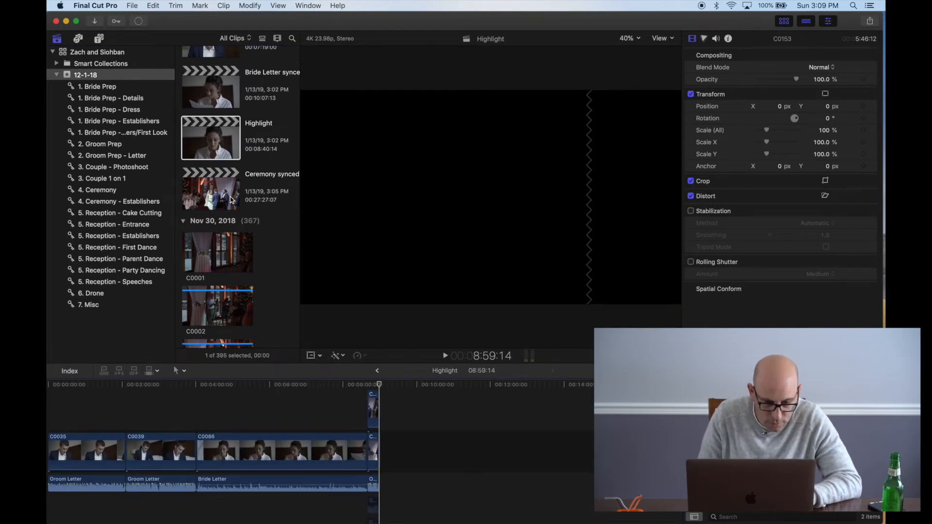
Step: Reopen the Ceremony synced project and resume listening to the Officiant Lav audio from about 18:13 to 18:28
scroll(229, 172, up, 10)
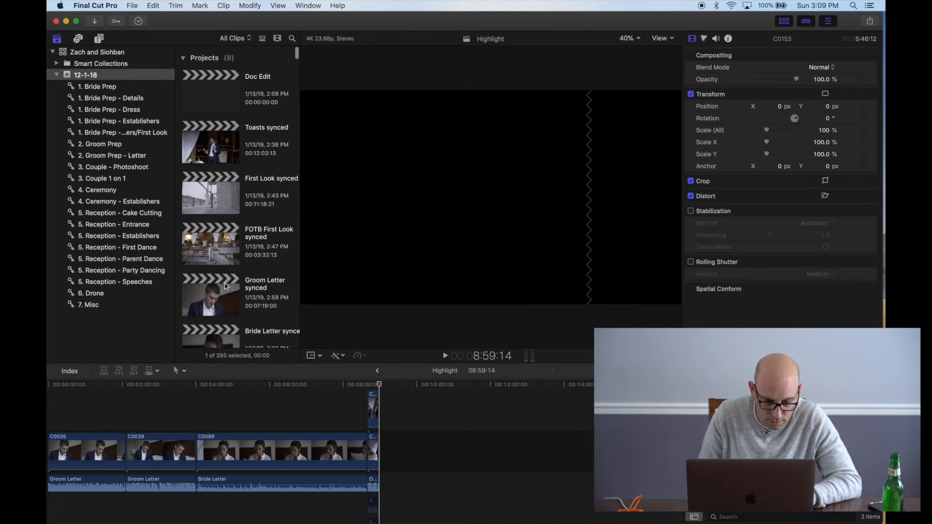
scroll(226, 288, down, 5)
scroll(225, 289, down, 2)
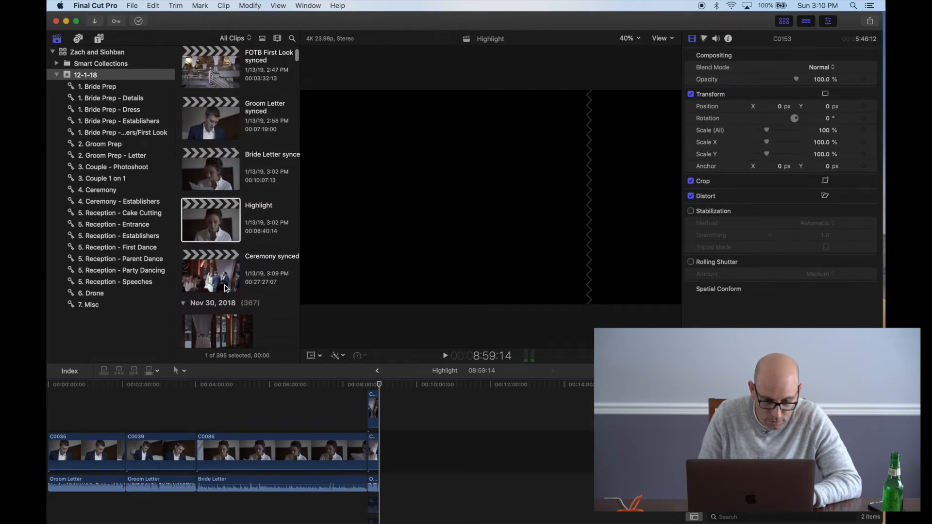
double_click(222, 281)
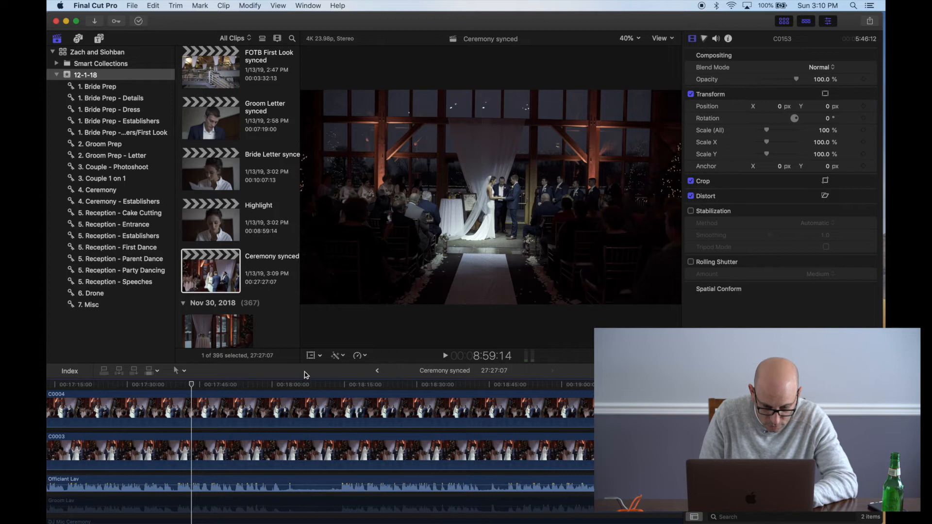
key(space)
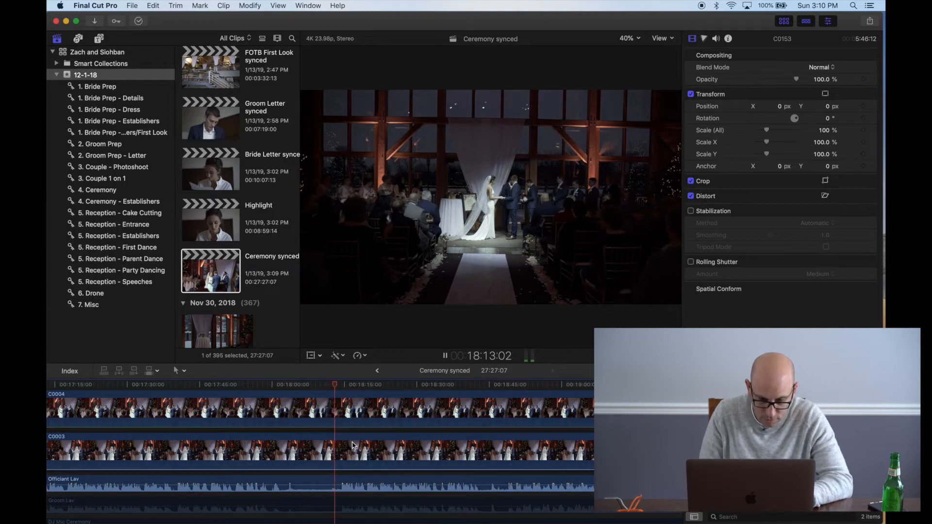
scroll(354, 447, right, 5)
scroll(354, 446, down, 2)
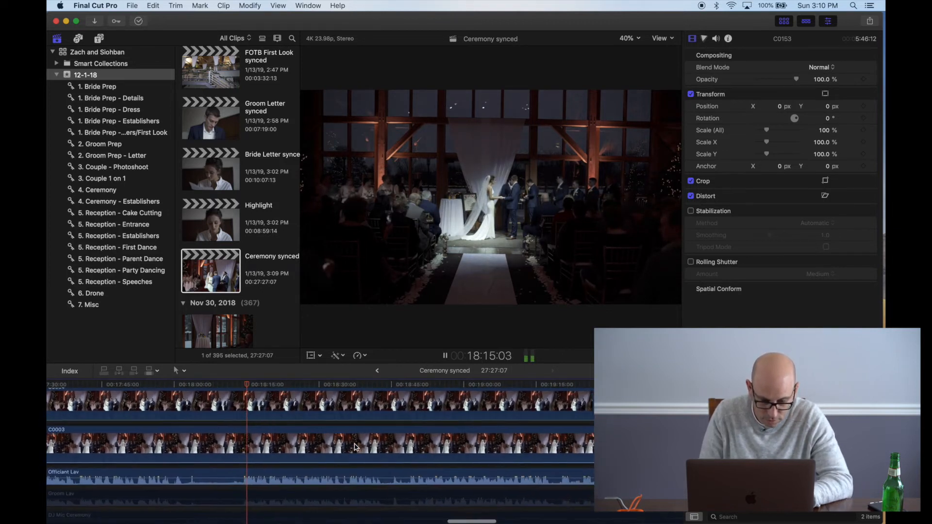
scroll(340, 437, up, 2)
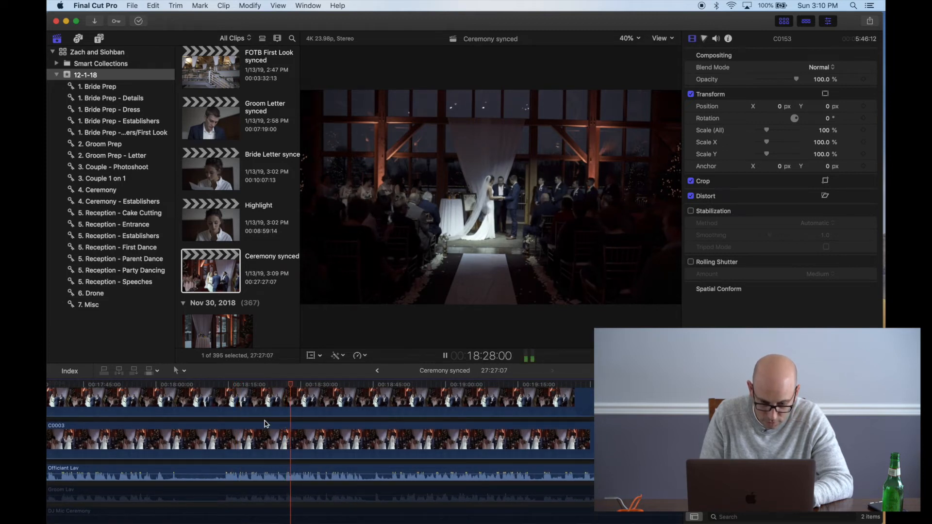
Step: Skip ahead to about 18:34 and listen to the Officiant Lav audio through about 19:11
click(325, 423)
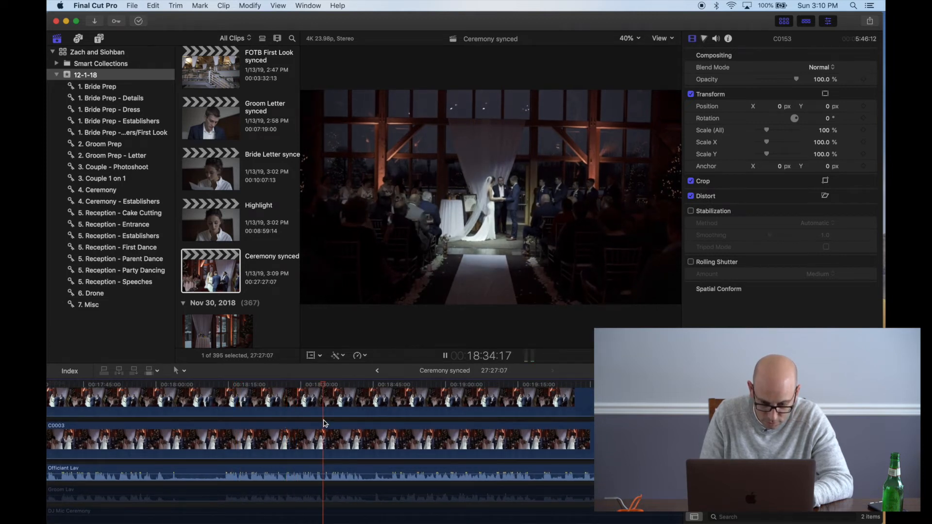
scroll(325, 424, right, 3)
scroll(325, 423, right, 3)
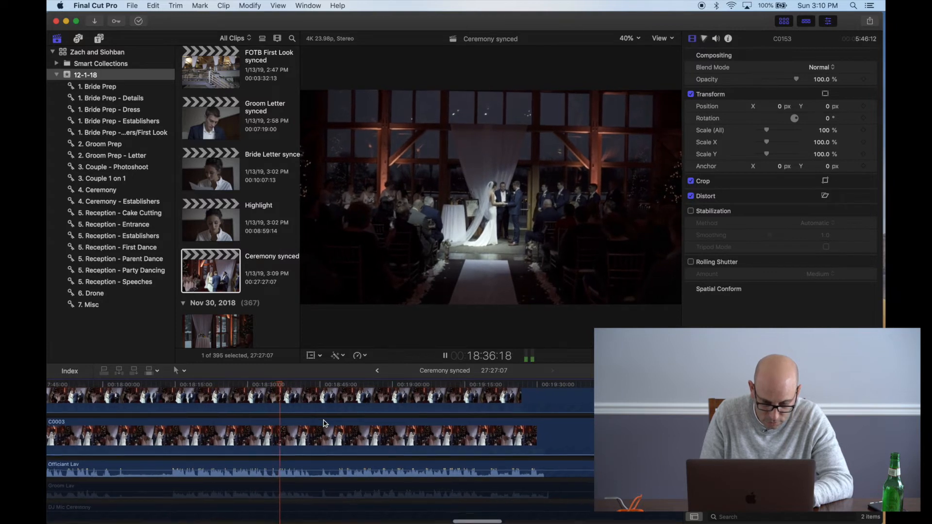
scroll(325, 423, right, 1)
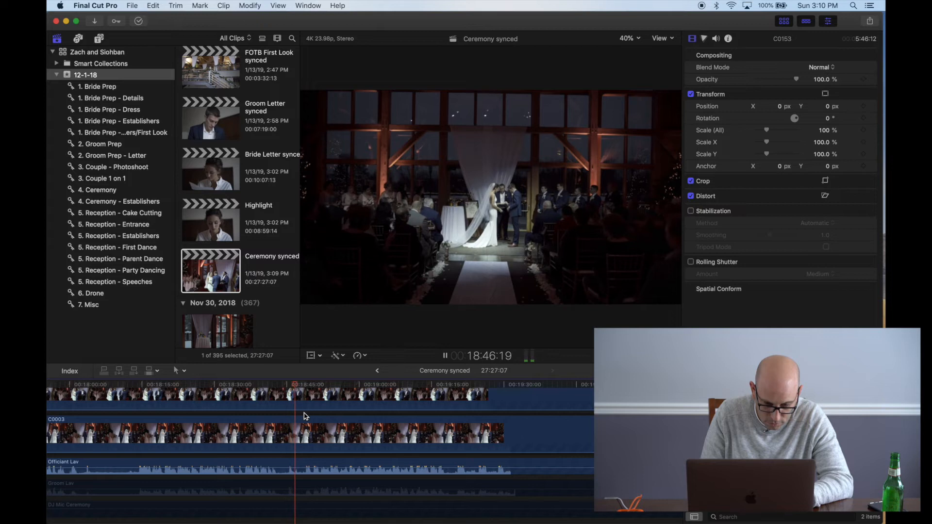
scroll(305, 416, right, 5)
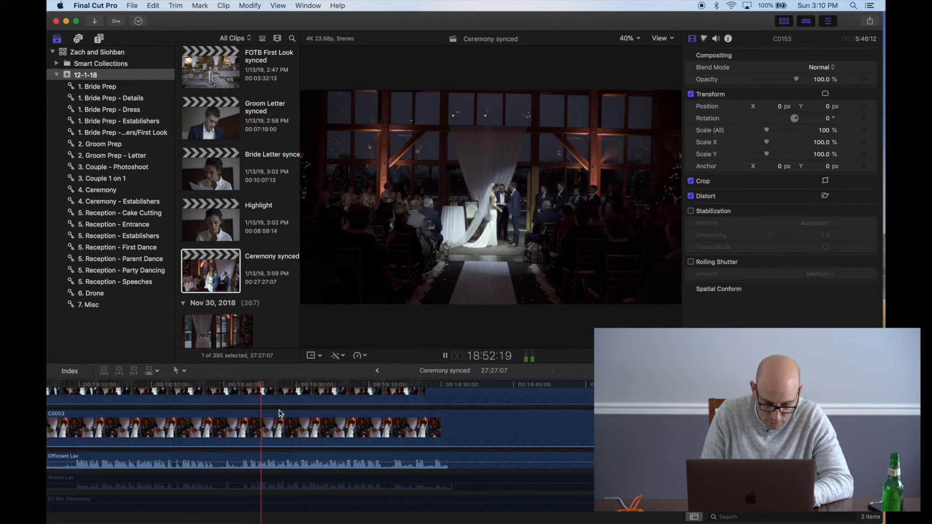
scroll(284, 407, right, 3)
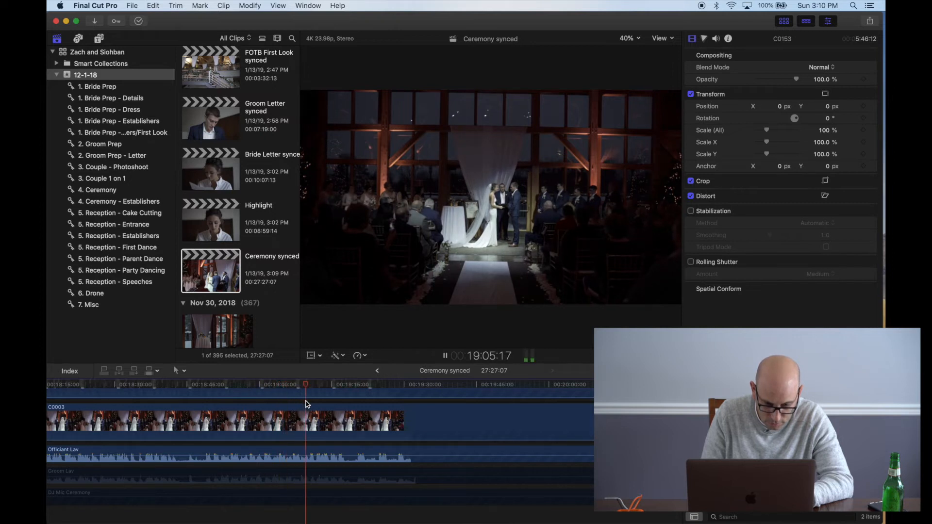
scroll(306, 405, right, 3)
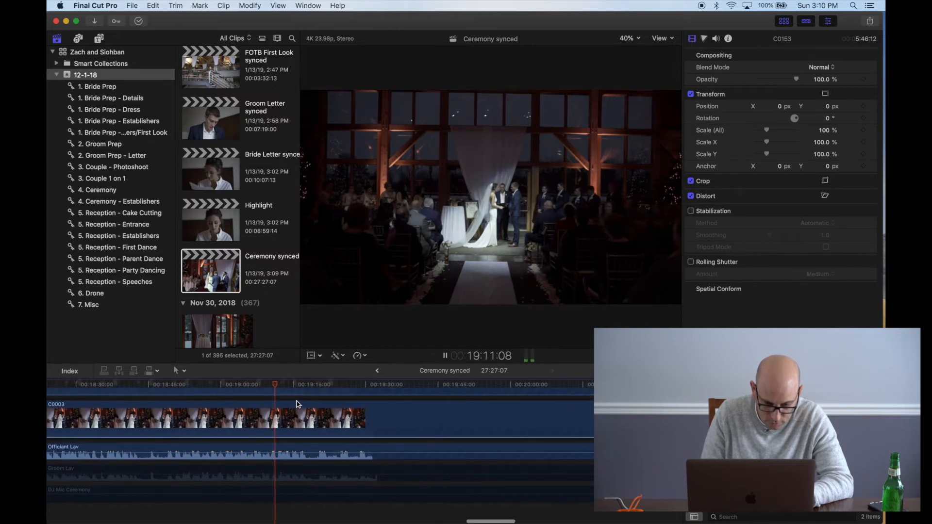
Step: Skip ahead from about 19:11 and listen to the Officiant Lav audio from about 19:41 to 19:49
key(space)
key(space)
scroll(302, 402, right, 8)
key(space)
key(space)
click(311, 407)
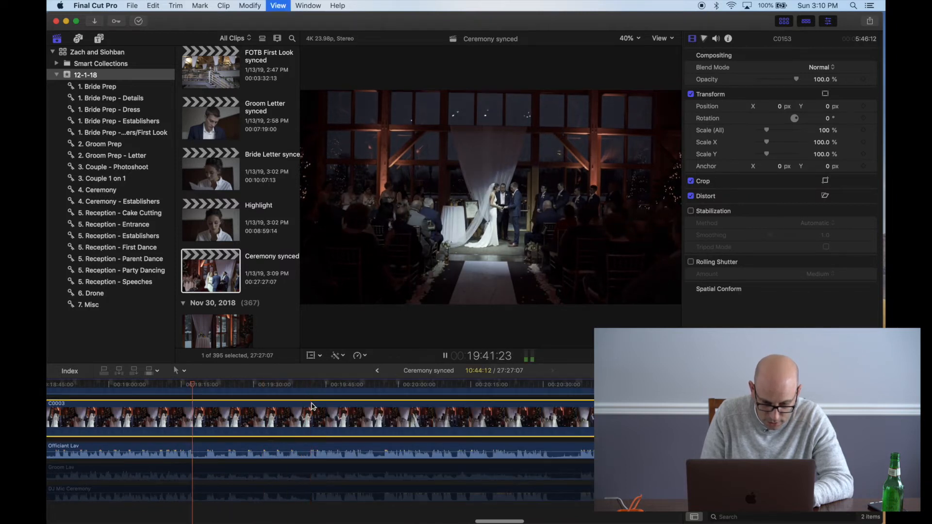
scroll(311, 406, right, 3)
scroll(313, 407, right, 1)
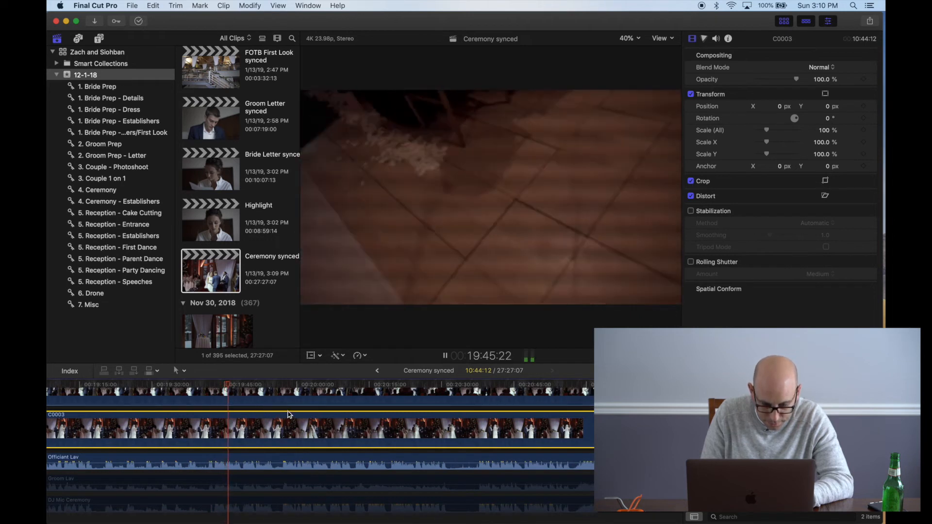
scroll(281, 412, up, 1)
scroll(280, 413, up, 3)
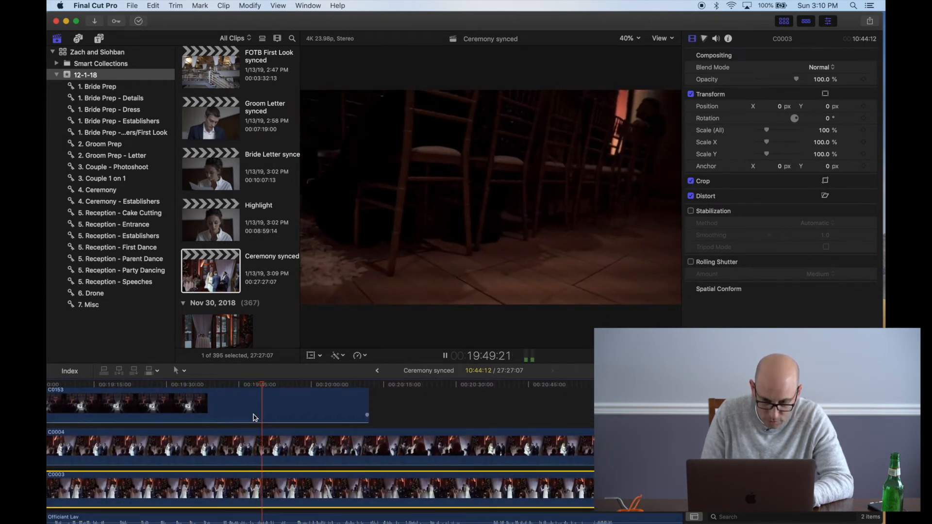
key(space)
Step: Sample the Officiant Lav audio between about 20:15 and 20:56 to locate where the closing passage starts
click(386, 425)
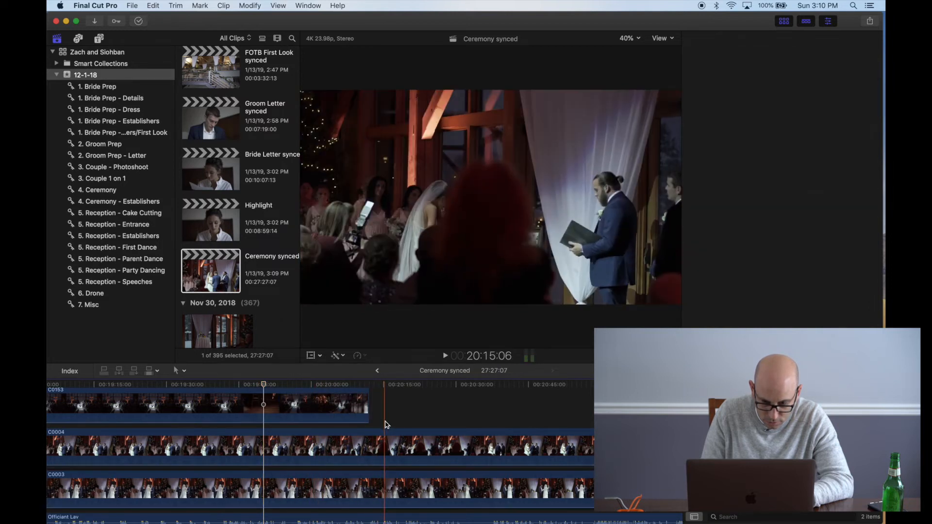
scroll(385, 423, right, 10)
scroll(385, 423, down, 2)
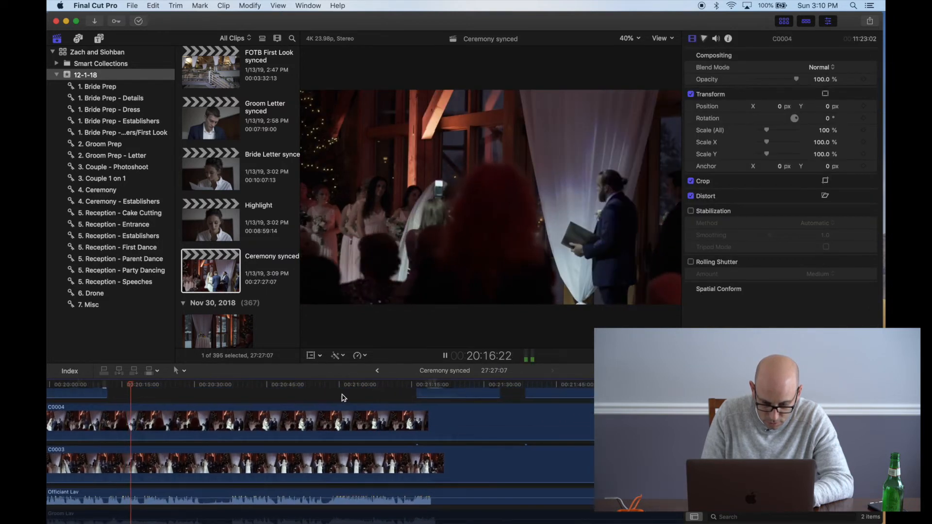
click(334, 395)
key(space)
key(space)
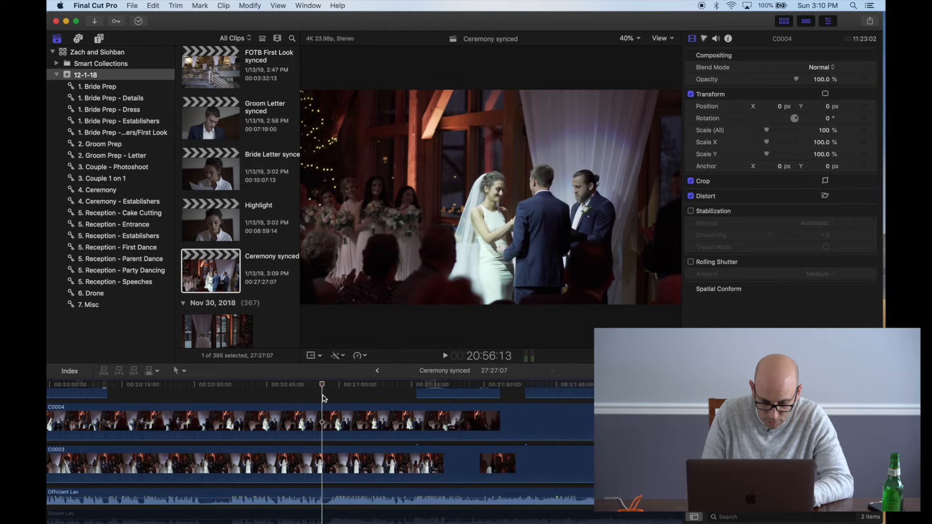
key(space)
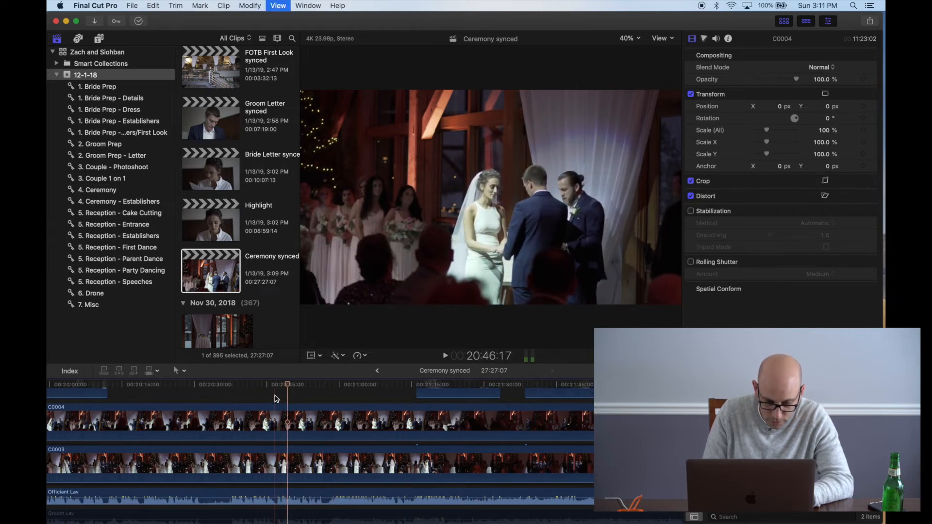
key(space)
Step: Blade camera clips C0004 and C0003 at 20:46:17, the start of the closing passage
click(275, 415)
key(cmd+b)
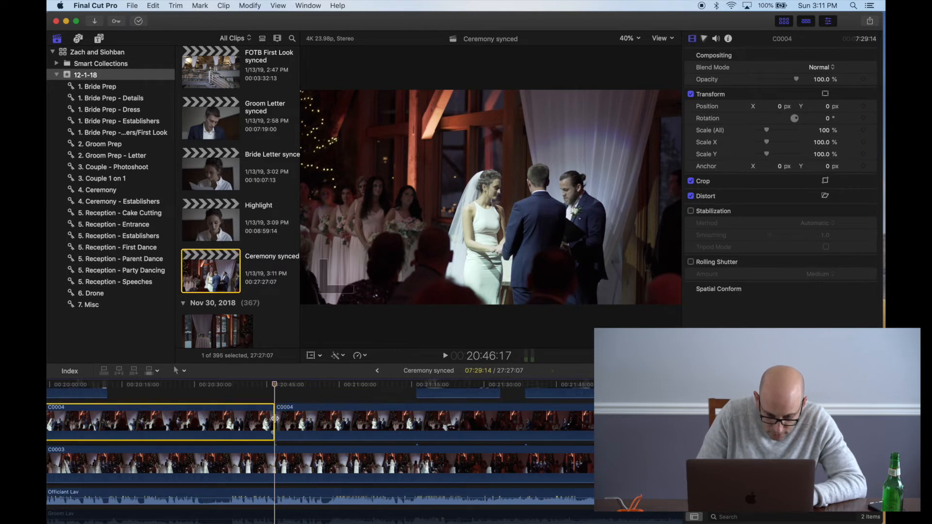
click(276, 458)
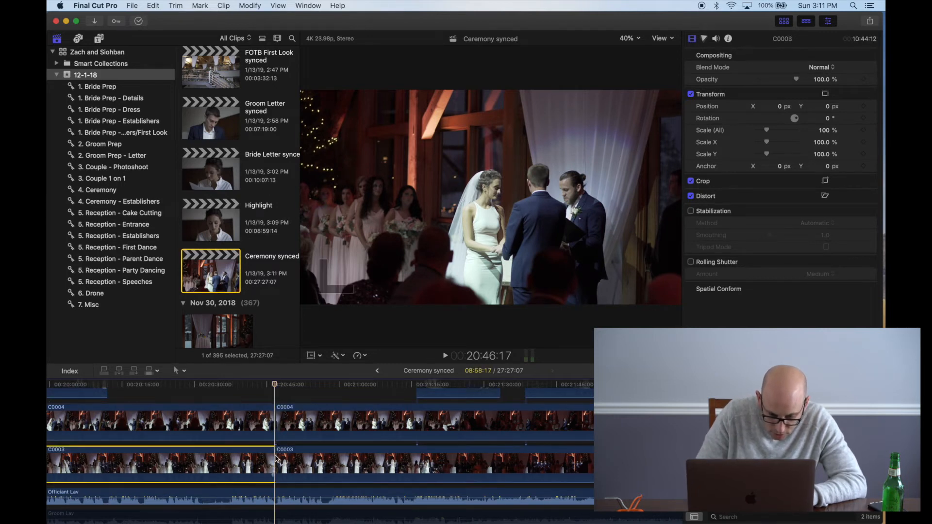
key(cmd+b)
Step: Blade the Officiant Lav, Groom Lav and DJ Mic Ceremony audio tracks at 20:46:17, in line with the camera cuts
scroll(275, 461, down, 3)
click(273, 468)
key(cmd+b)
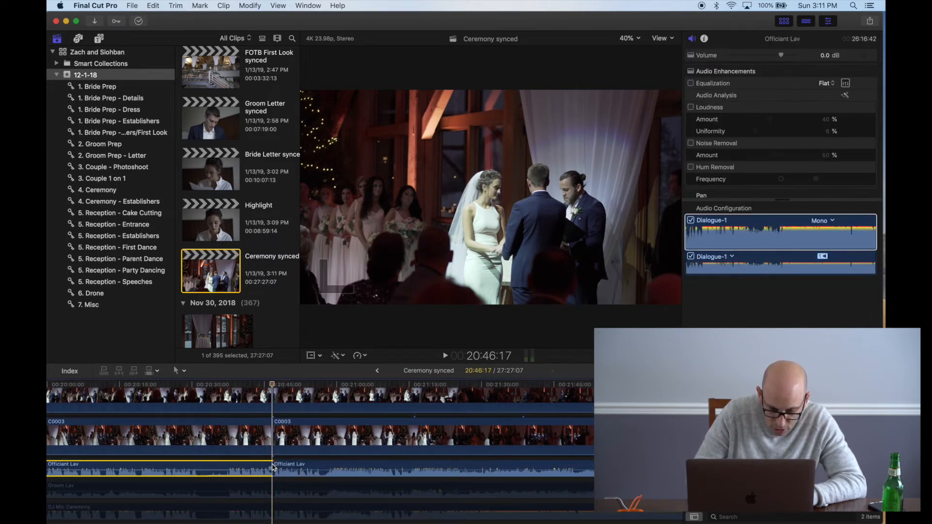
scroll(274, 468, down, 3)
click(267, 468)
key(cmd+b)
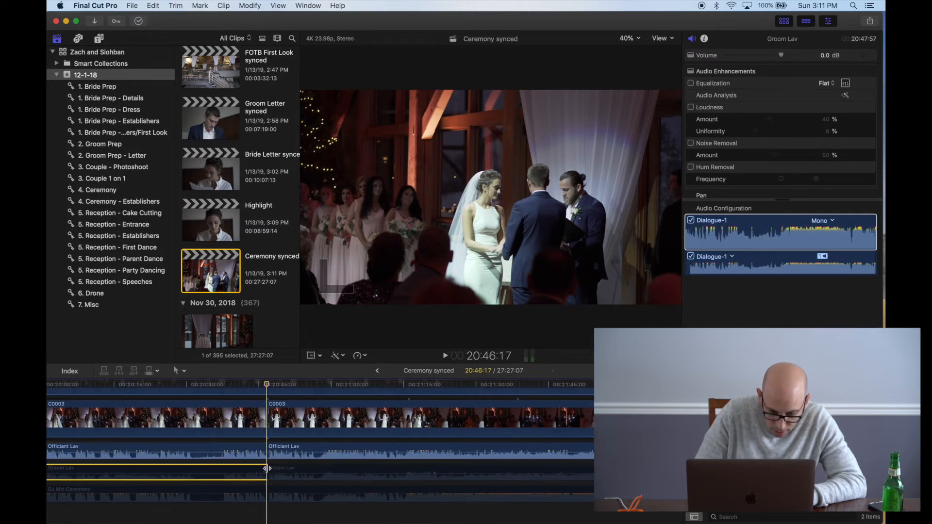
click(267, 493)
key(cmd+b)
Step: Listen to the closing passage from about 21:03 to 21:26, checking the camera angles over the couple's exit
scroll(268, 494, right, 2)
click(304, 454)
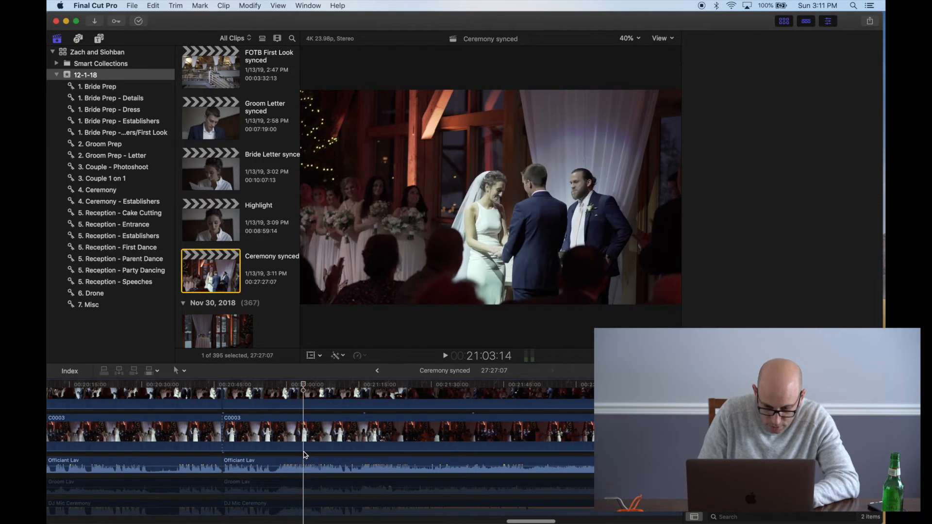
key(space)
click(361, 460)
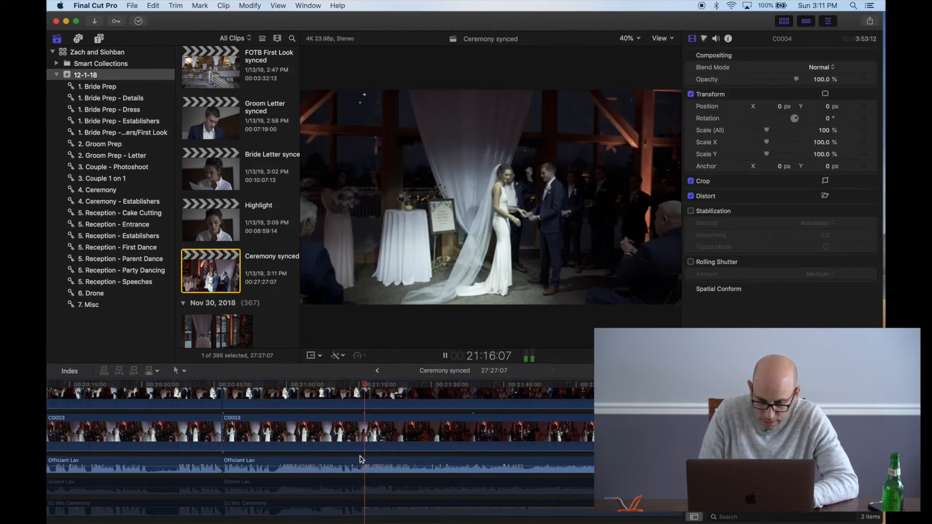
scroll(362, 459, right, 2)
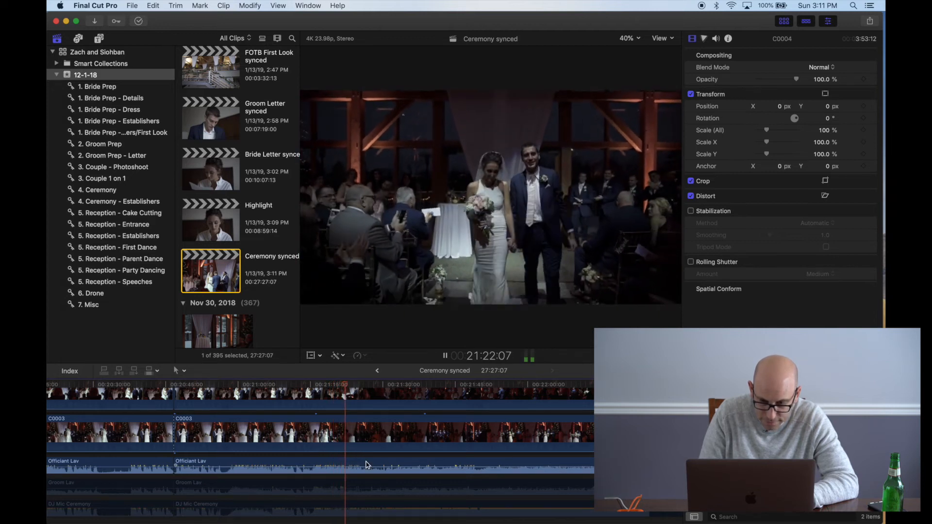
scroll(367, 465, right, 3)
scroll(367, 465, up, 1)
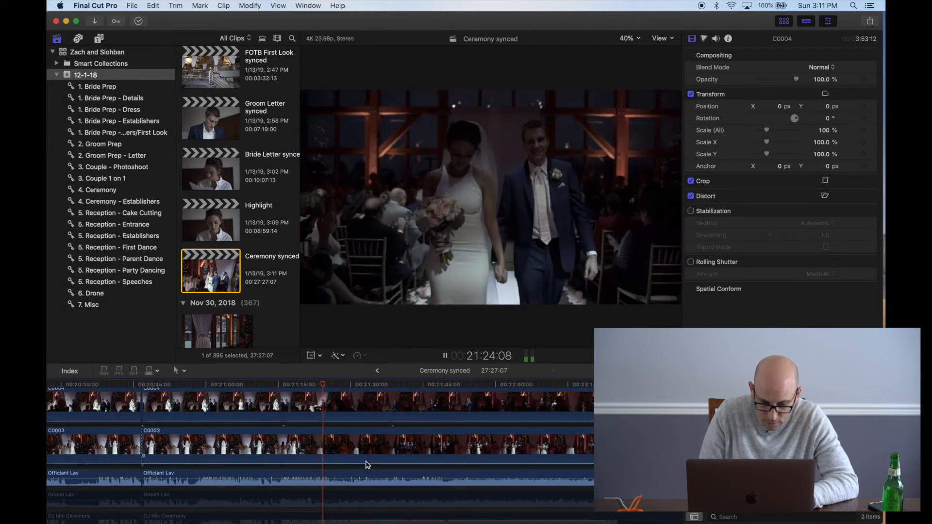
scroll(366, 465, up, 3)
scroll(366, 465, right, 1)
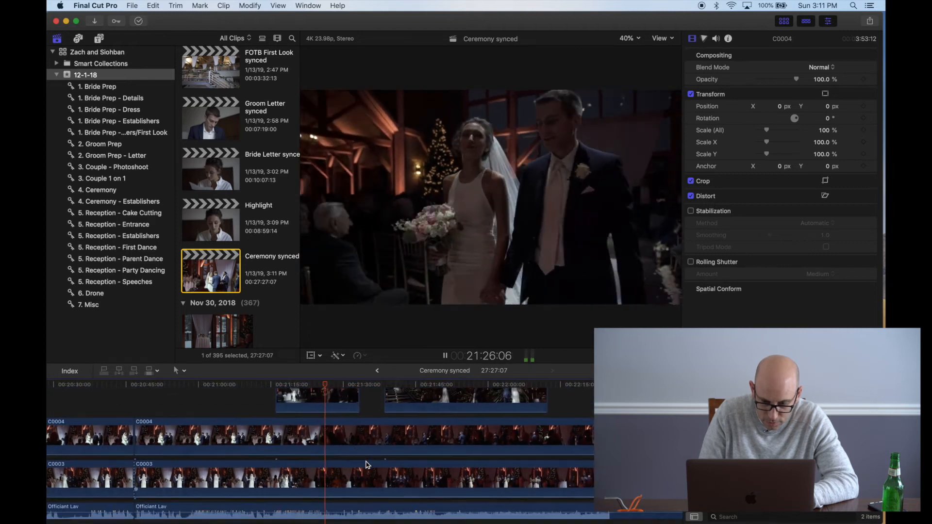
scroll(367, 465, down, 1)
key(space)
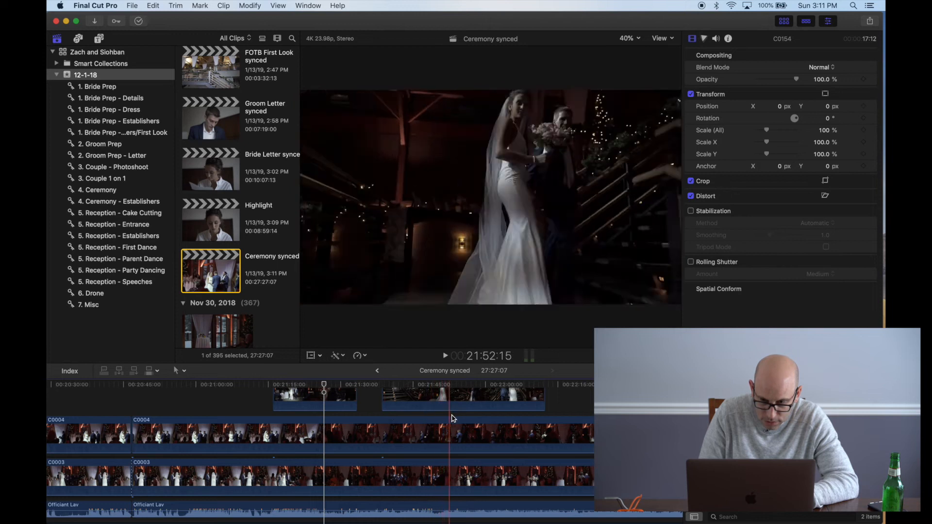
Step: Blade camera clips C0004 and C0003 at 21:33:12 to mark the end of the closing passage
click(358, 430)
key(super+b)
scroll(358, 430, down, 2)
click(348, 449)
key(super+b)
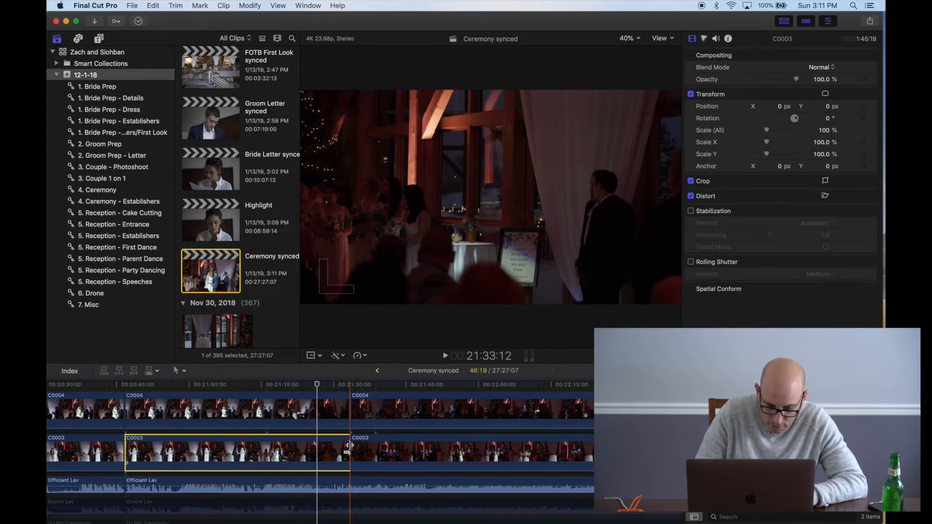
Step: Blade the Officiant Lav, Groom Lav and DJ Mic Ceremony audio tracks at 21:33:12, in line with the camera cuts
scroll(349, 445, down, 2)
super+click(339, 451)
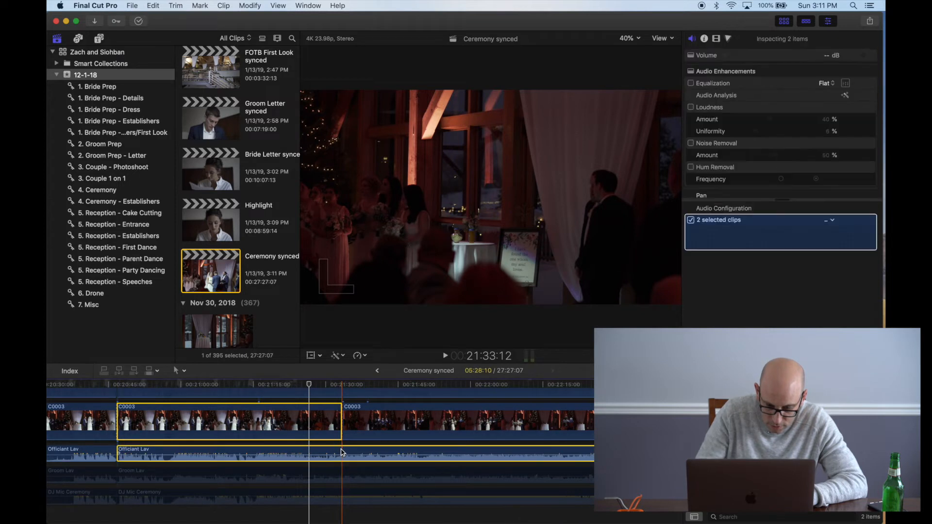
click(340, 472)
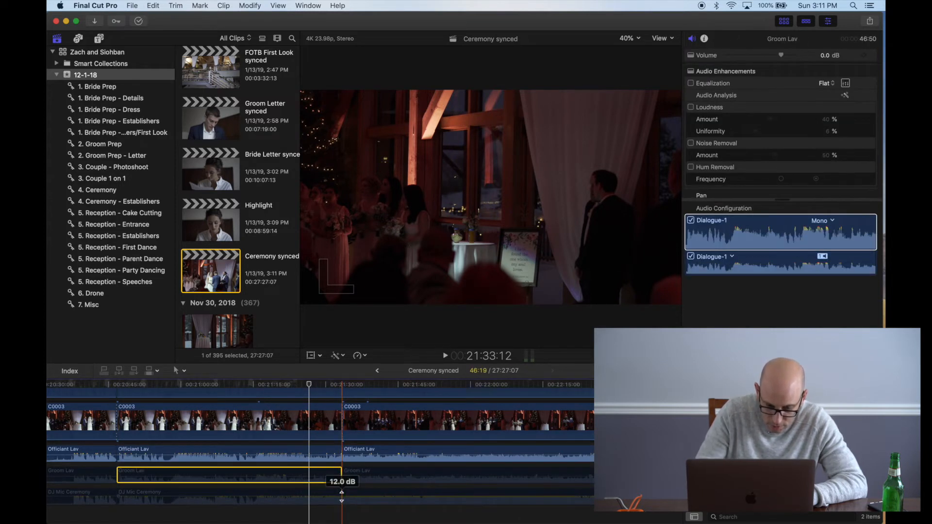
click(341, 493)
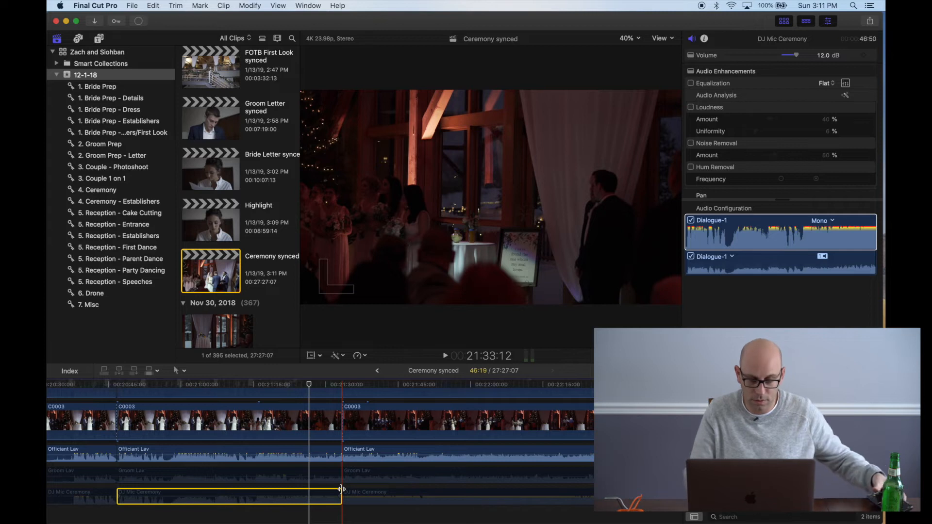
Step: Select the closing passage's segments on all three audio tracks, C0003 and C0004, plus the short exit clip above them
scroll(289, 473, up, 2)
super+click(290, 460)
scroll(290, 459, up, 3)
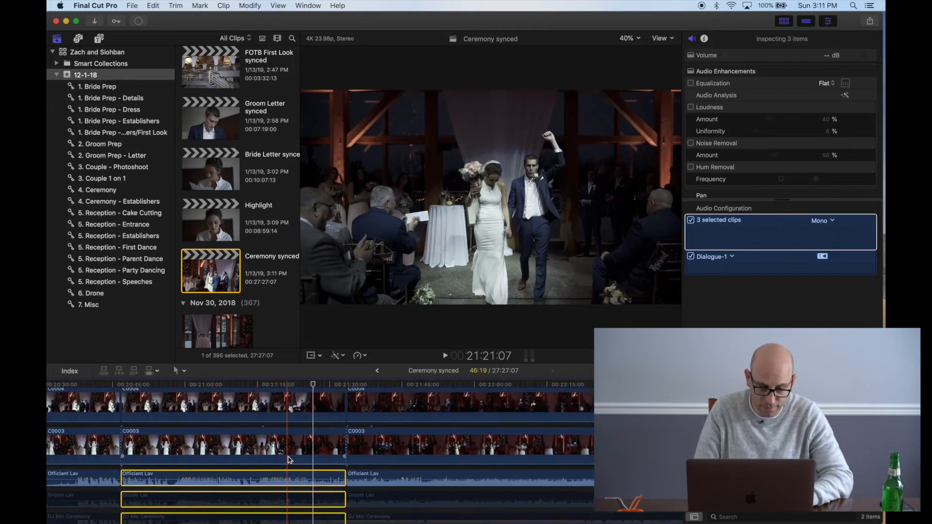
super+click(289, 459)
scroll(290, 451, up, 3)
super+click(298, 400)
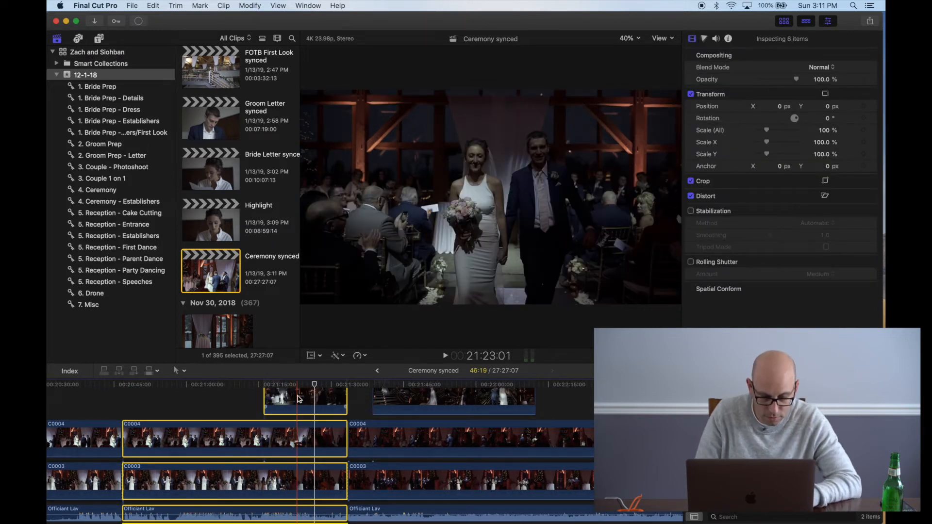
Step: Open the Highlight project and paste the copied ceremony clips at its end
scroll(238, 169, up, 5)
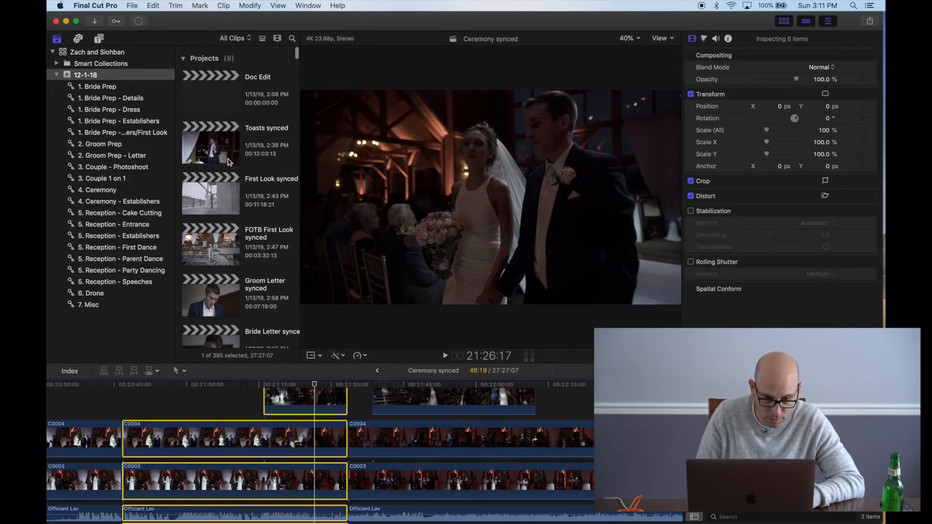
scroll(239, 240, down, 5)
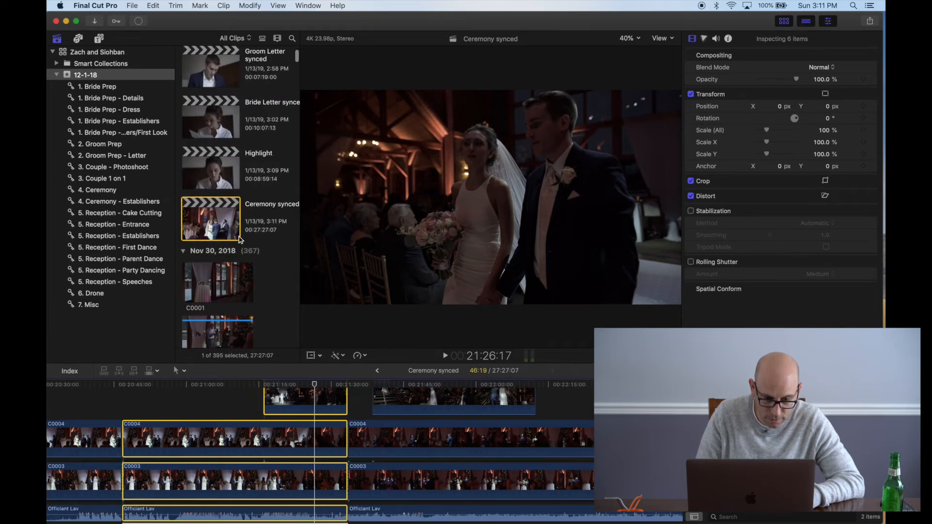
double_click(224, 183)
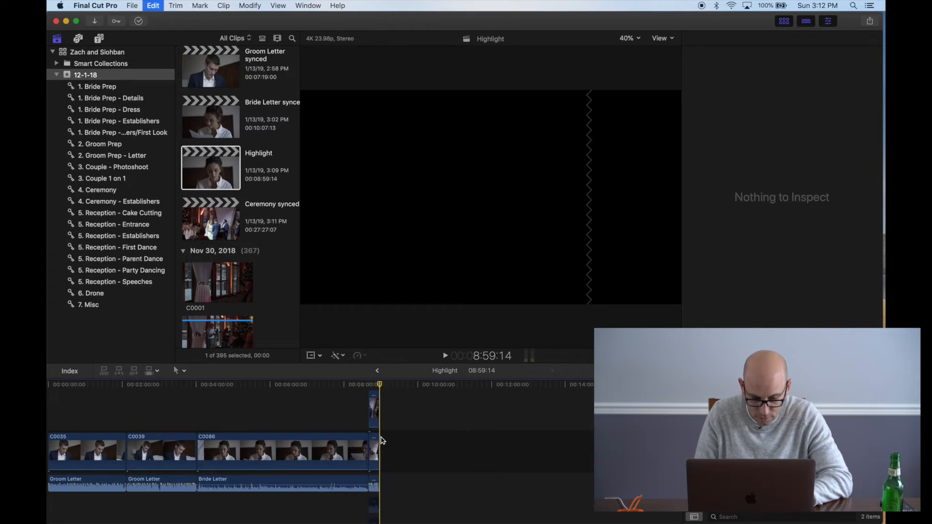
key(super+v)
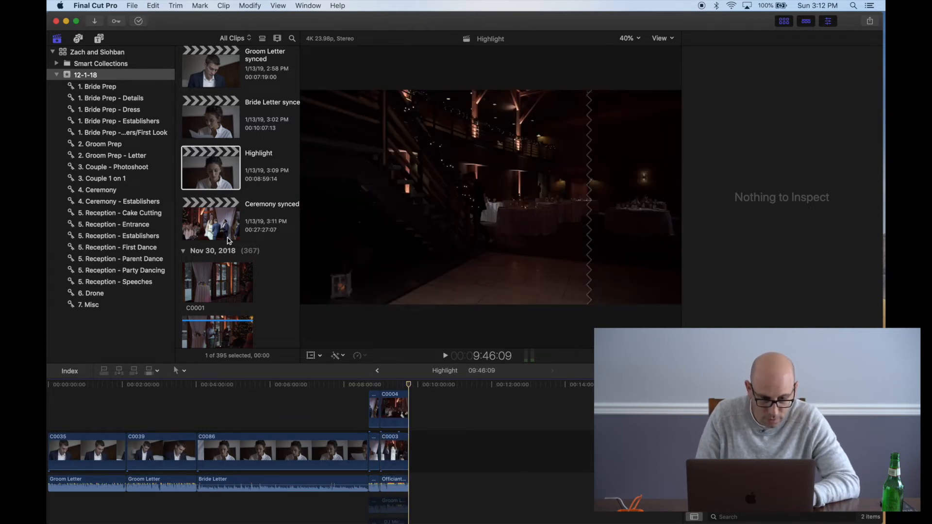
Step: Return to the Ceremony synced project and undo the Highlight paste and the recent cuts in the ceremony clips
click(207, 183)
double_click(211, 207)
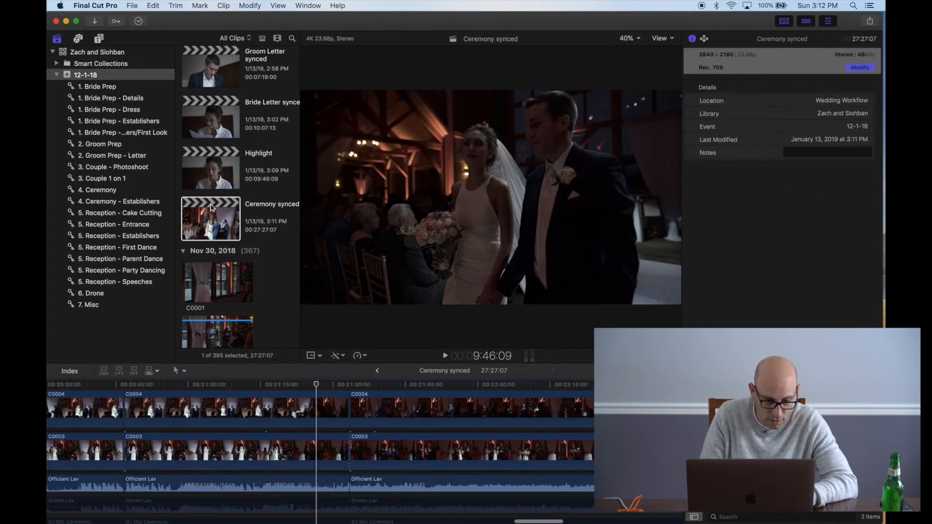
key(super+bracketleft)
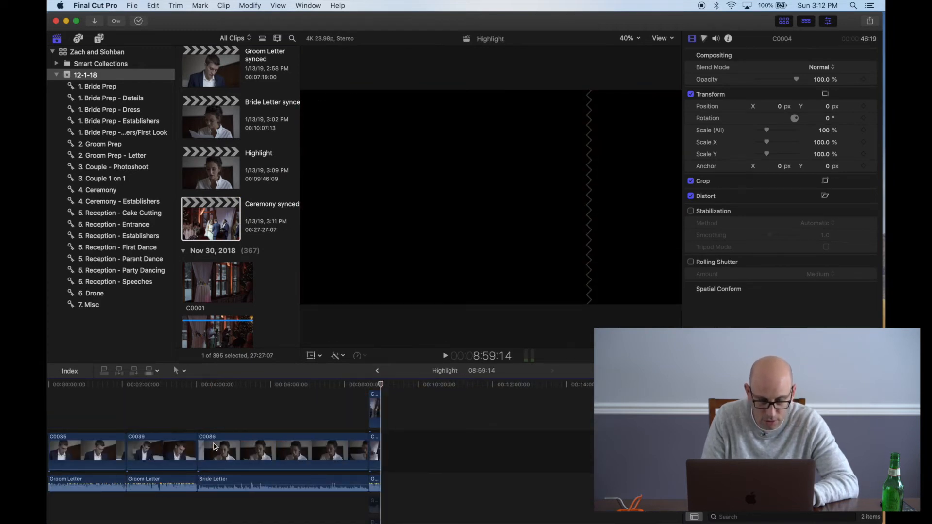
key(super+bracketright)
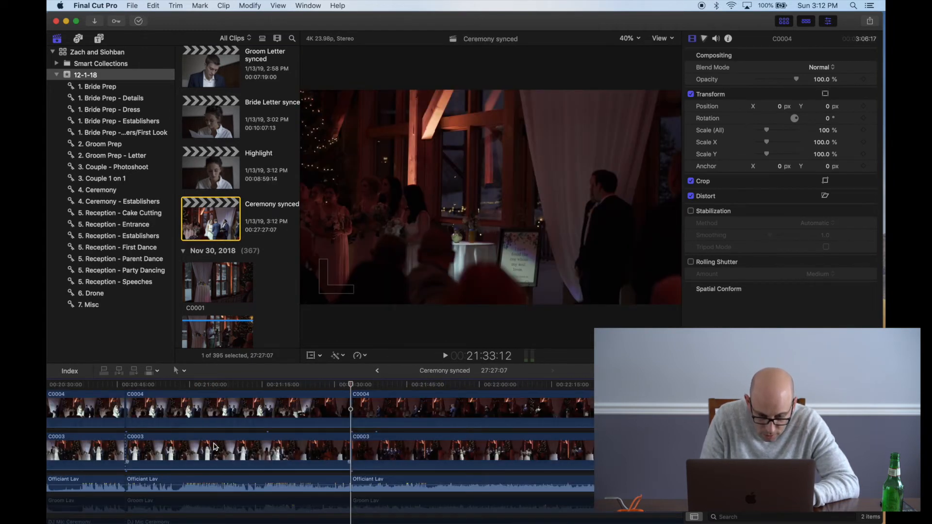
key(super+z)
key(super+z)
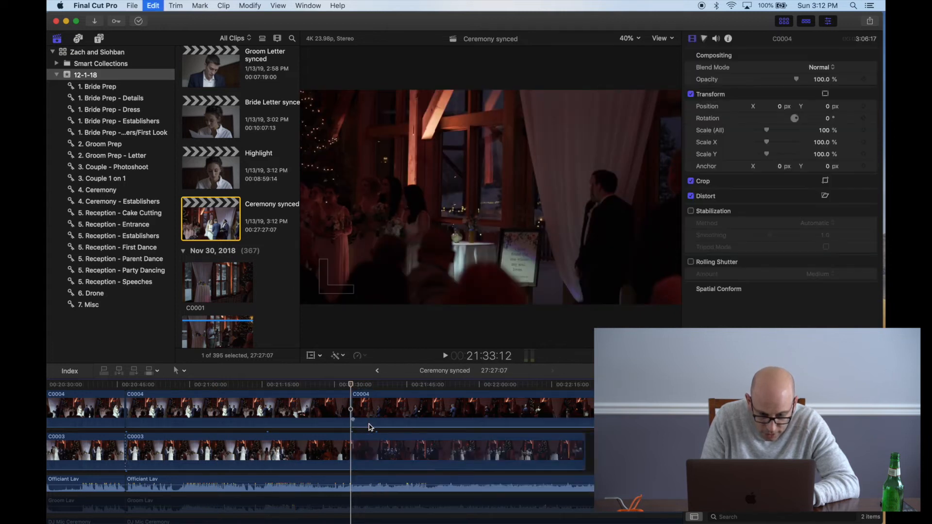
key(Up)
key(super+z)
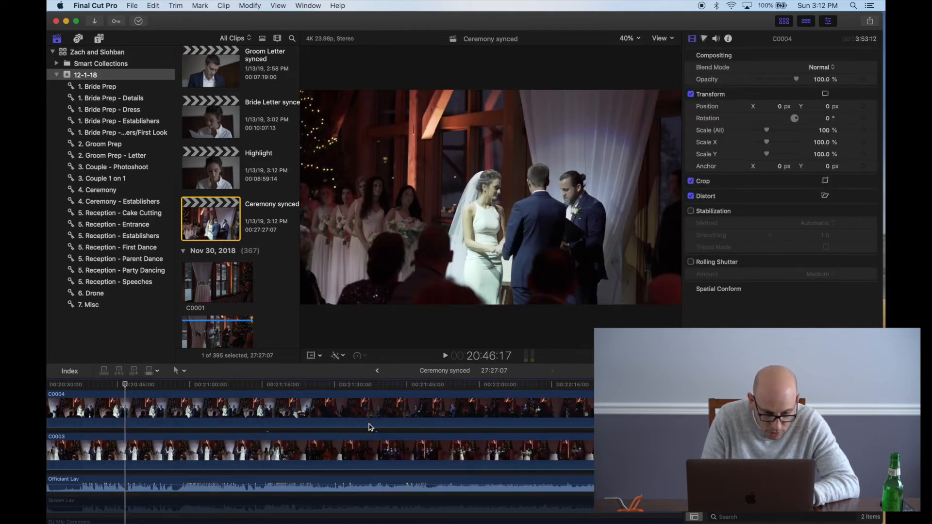
Step: Paste the copied ceremony segment at the end of the Highlight project and reopen Ceremony synced
double_click(214, 163)
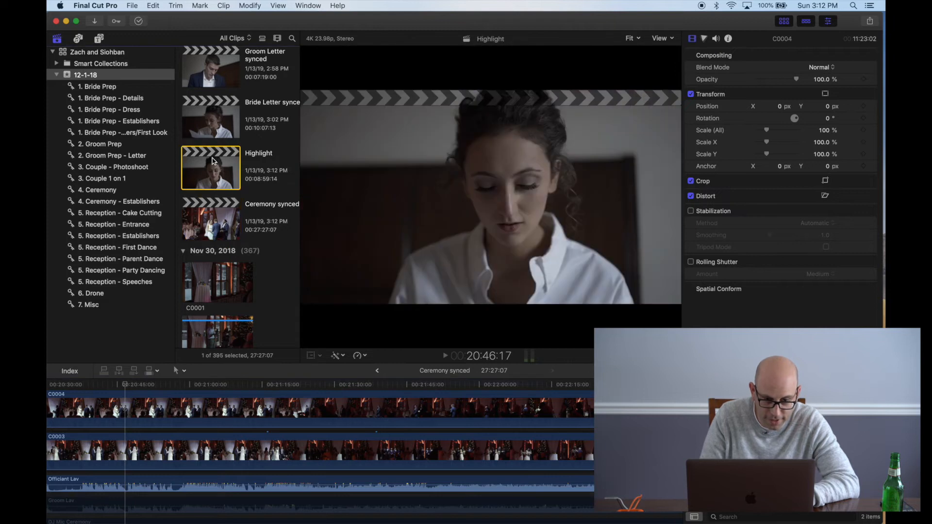
key(super+v)
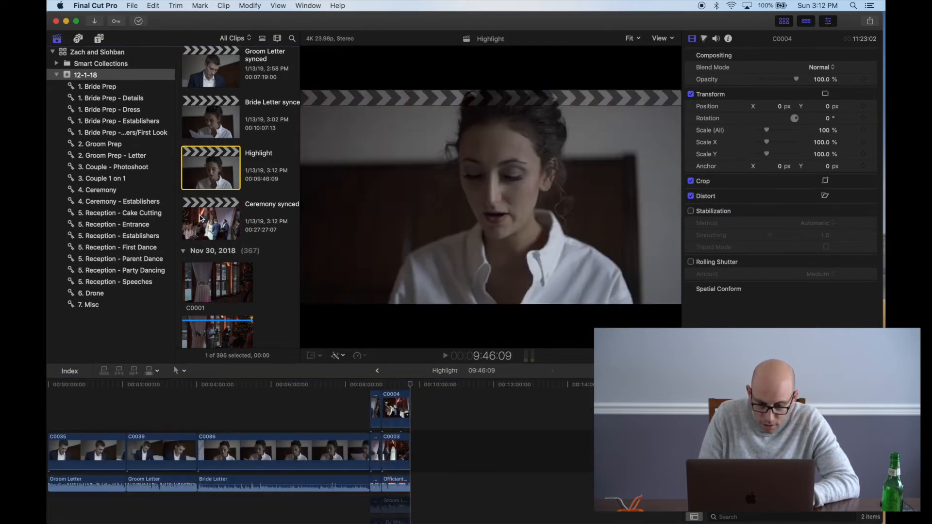
double_click(201, 218)
Step: Audition earlier parts of the ceremony around 18:15 and 15:22 to look for the next passage to pull
scroll(115, 484, left, 15)
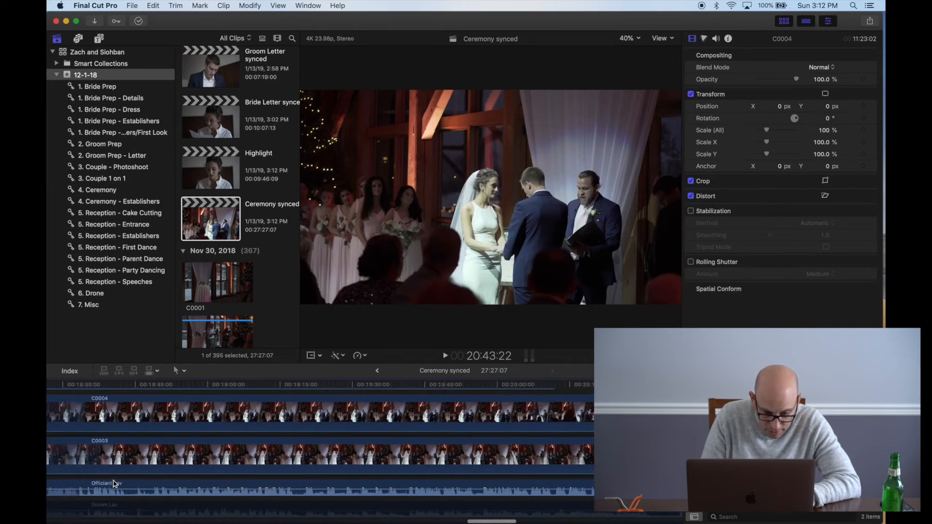
click(79, 447)
key(space)
scroll(85, 445, down, 2)
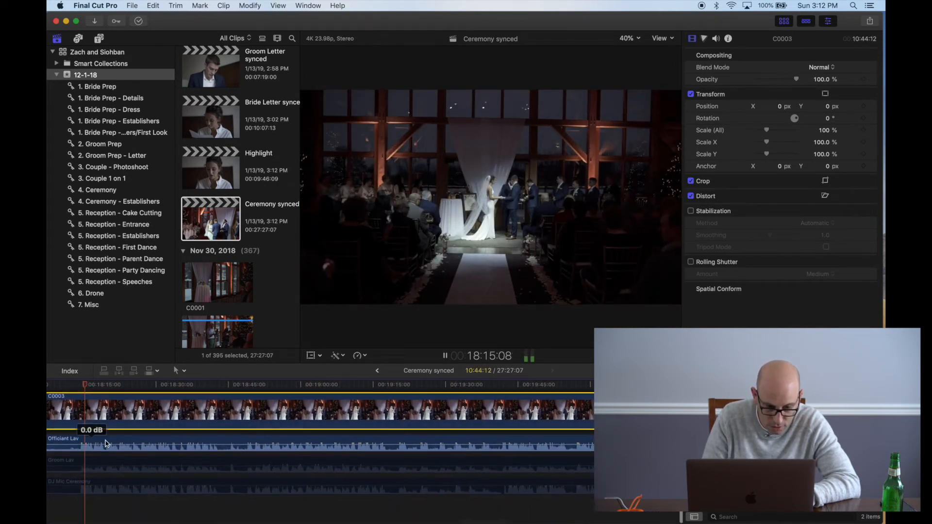
key(space)
scroll(80, 445, left, 10)
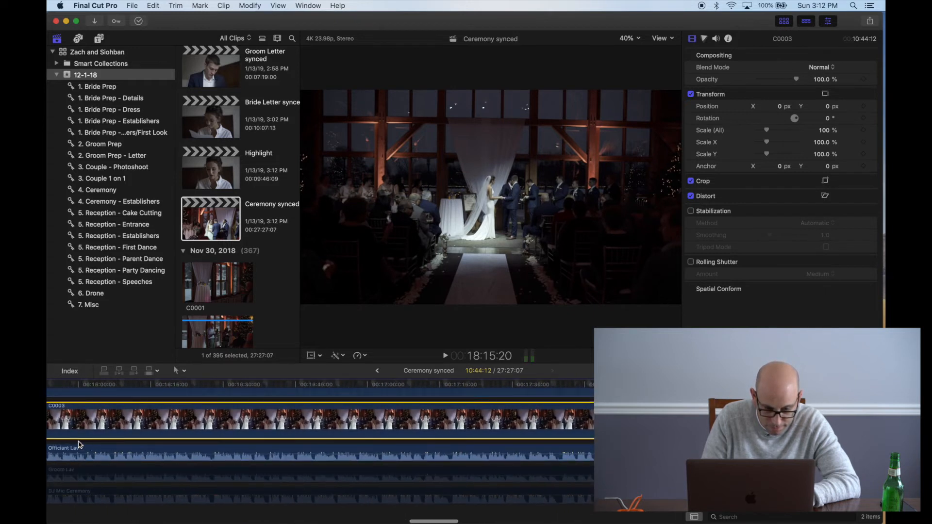
click(123, 445)
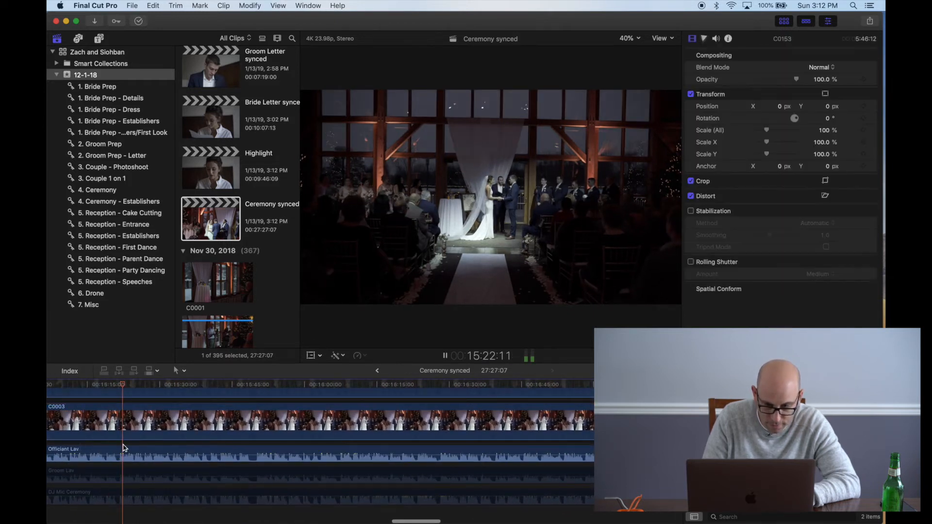
key(space)
scroll(130, 444, left, 10)
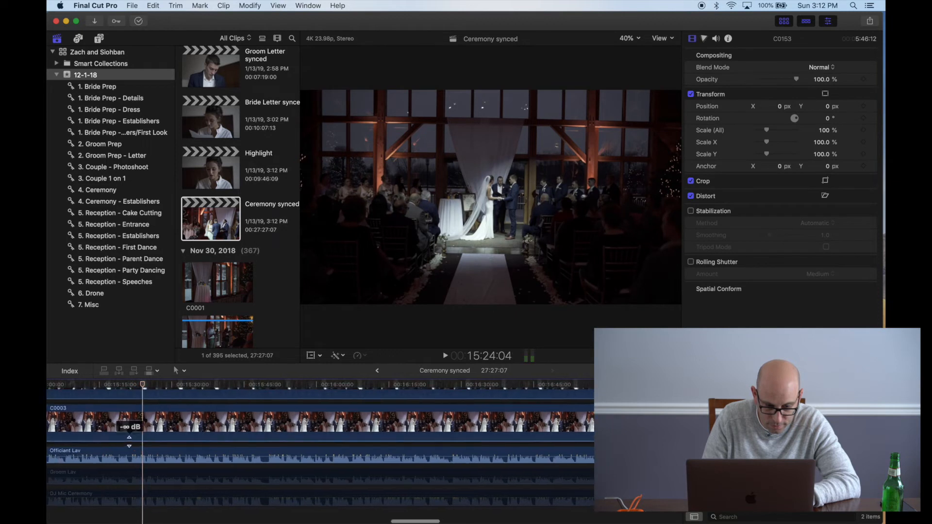
Step: Play the ceremony at several spots between about 14:25 and 15:40 to locate where the wanted passage starts
click(149, 438)
scroll(148, 436, left, 5)
key(space)
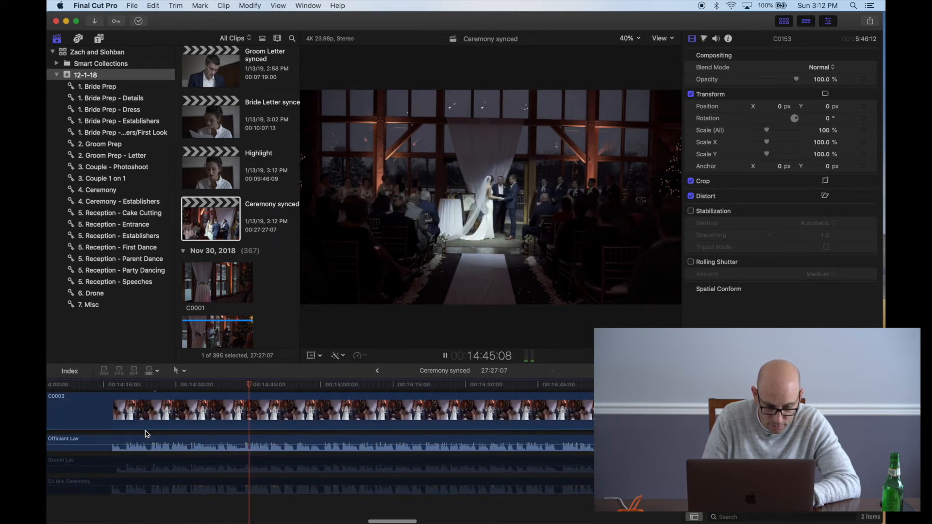
key(space)
click(154, 434)
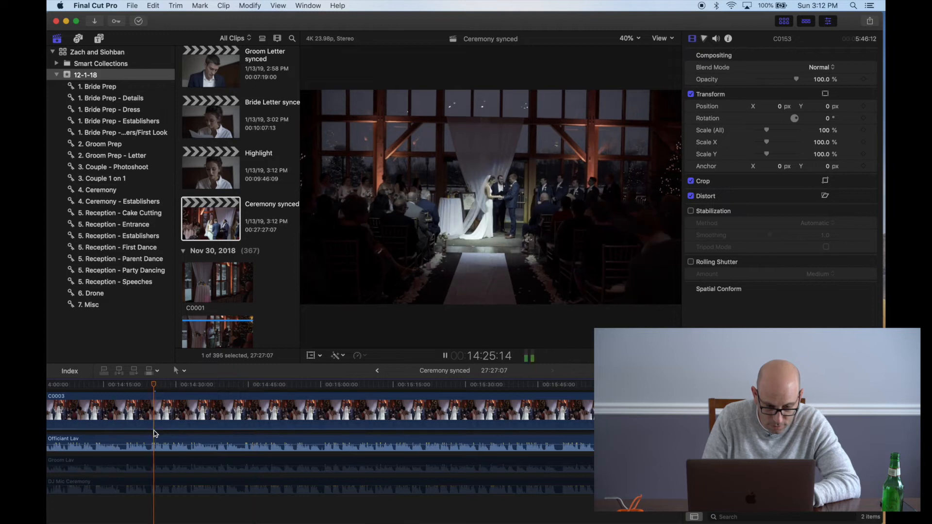
scroll(154, 434, right, 10)
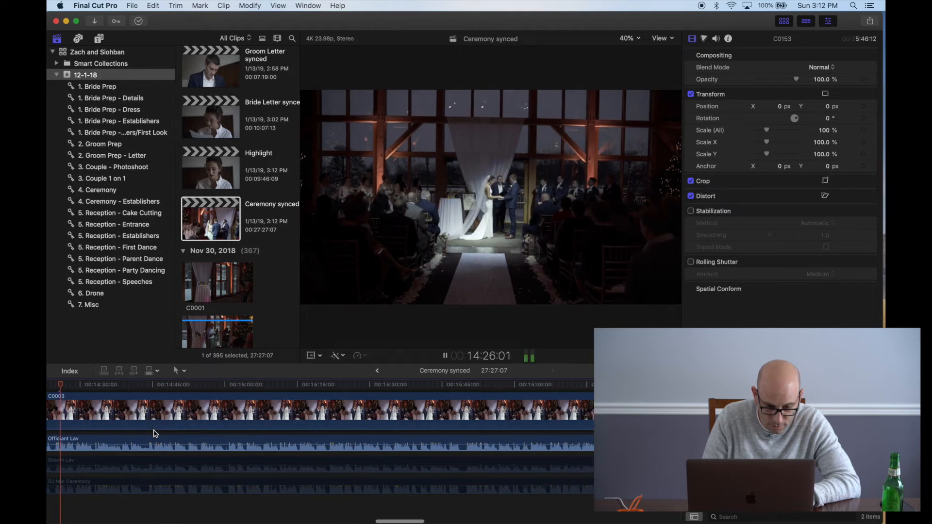
key(space)
click(205, 437)
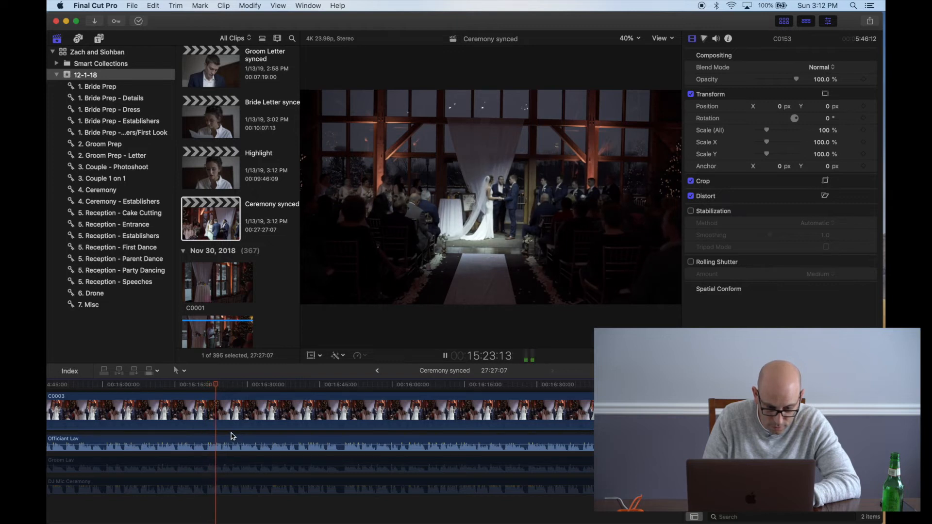
key(space)
scroll(232, 436, right, 3)
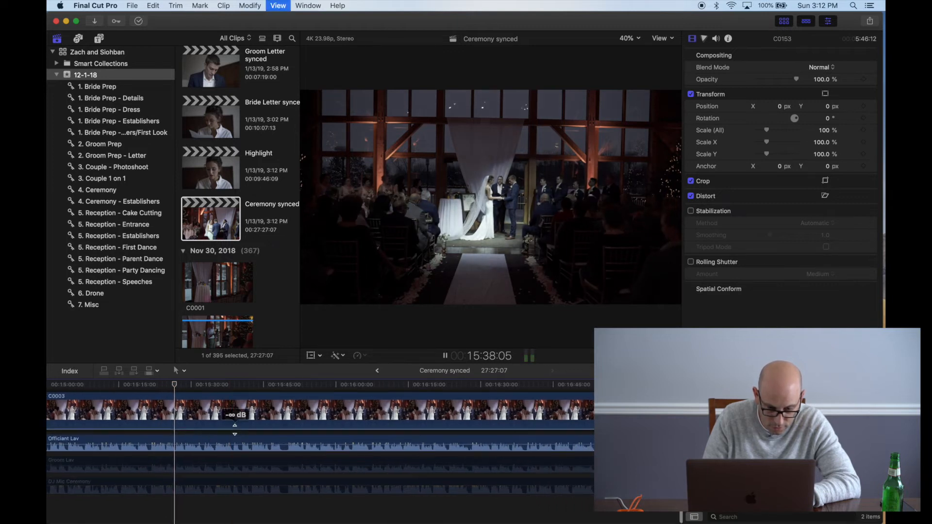
scroll(236, 433, right, 2)
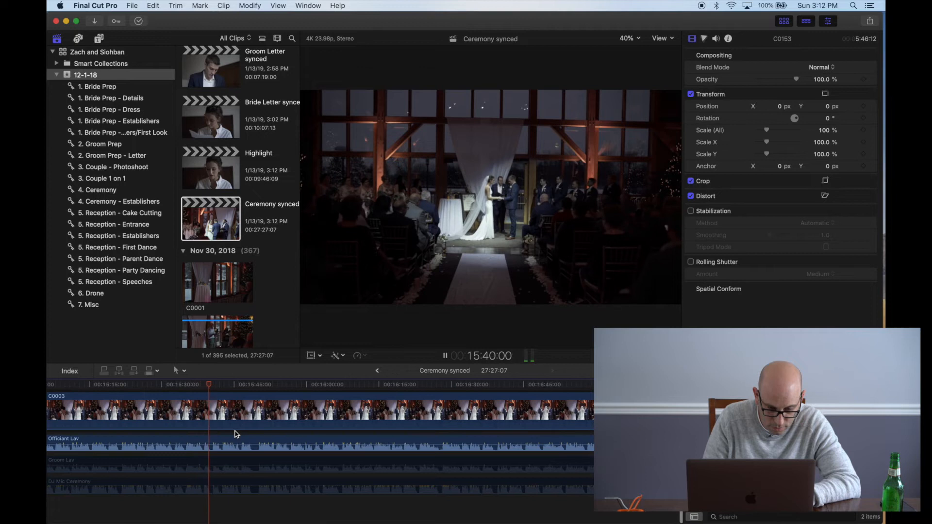
Step: Split the Officiant Lav, Groom Lav and DJ Mic Ceremony audio clips at 15:40:06
click(211, 445)
key(super+b)
click(212, 461)
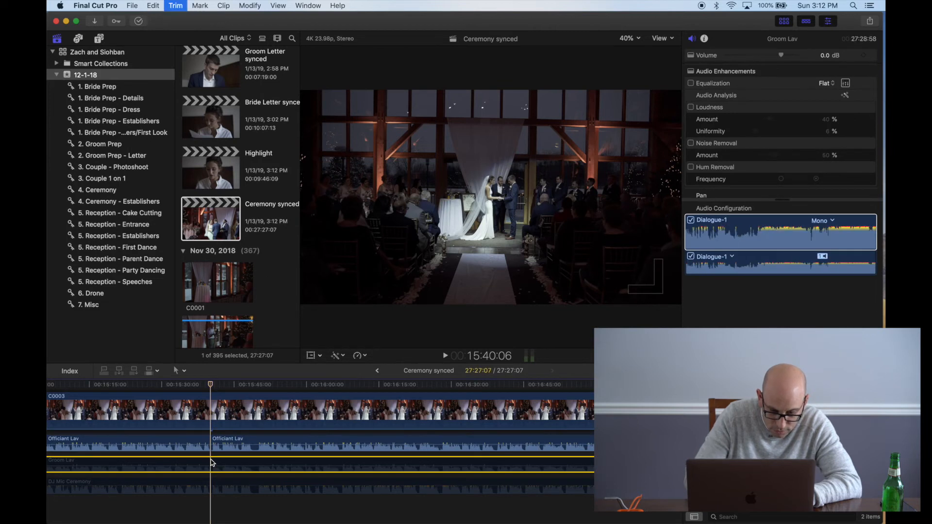
key(super+b)
click(212, 485)
key(super+b)
Step: Split the stacked C0003, C0004 and C0153 video clips at 15:40:06
scroll(213, 466, up, 2)
click(214, 456)
key(super+b)
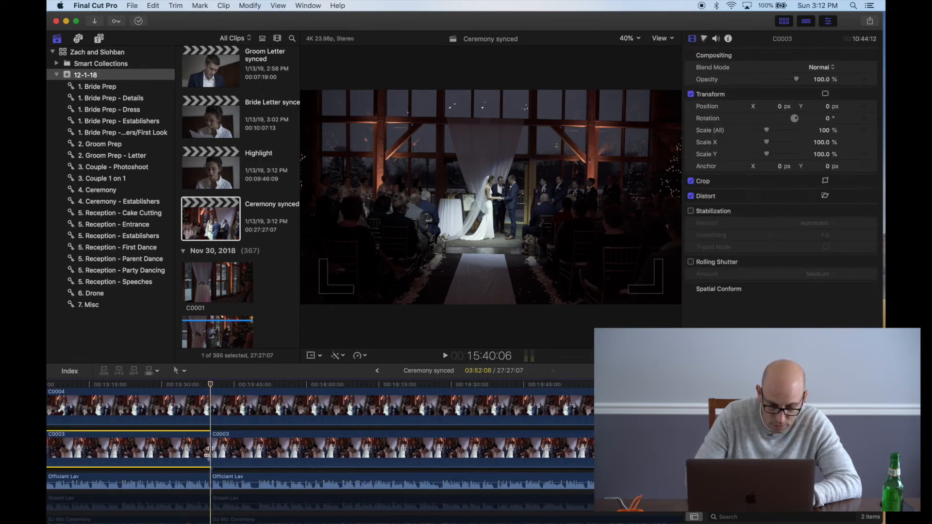
scroll(212, 442, up, 2)
click(211, 428)
key(super+b)
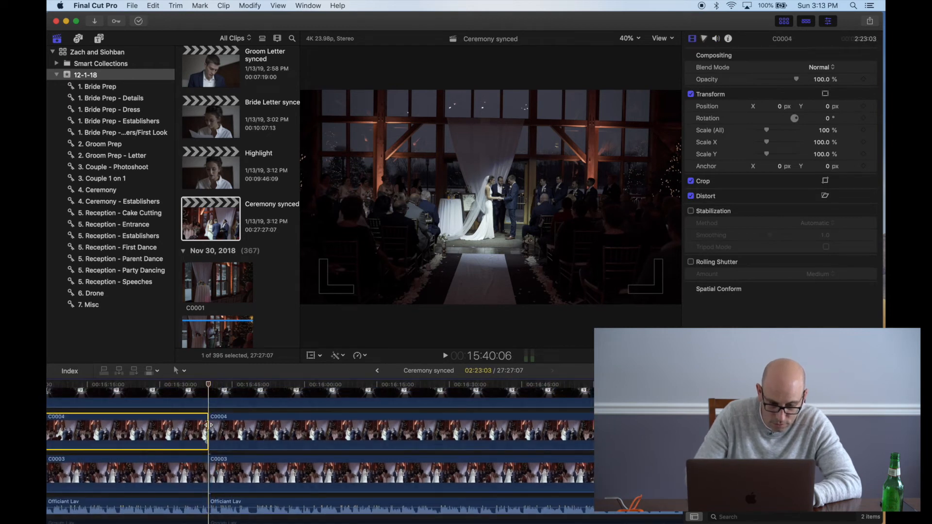
scroll(210, 423, up, 2)
click(210, 411)
key(super+b)
Step: Play the ceremony onward from the new cut to about 16:05 to locate where the passage ends
scroll(224, 427, down, 3)
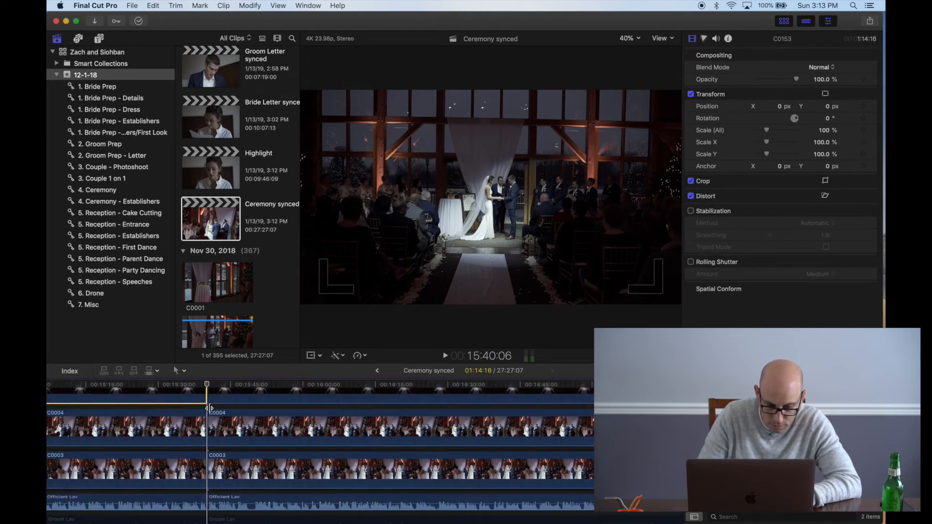
click(237, 459)
key(space)
scroll(237, 459, down, 2)
scroll(236, 458, right, 3)
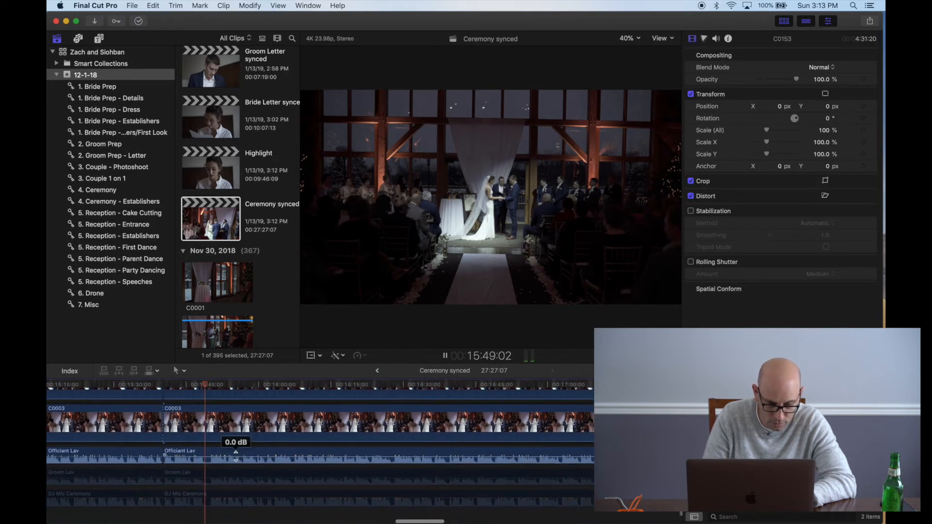
scroll(236, 458, right, 1)
scroll(237, 458, down, 1)
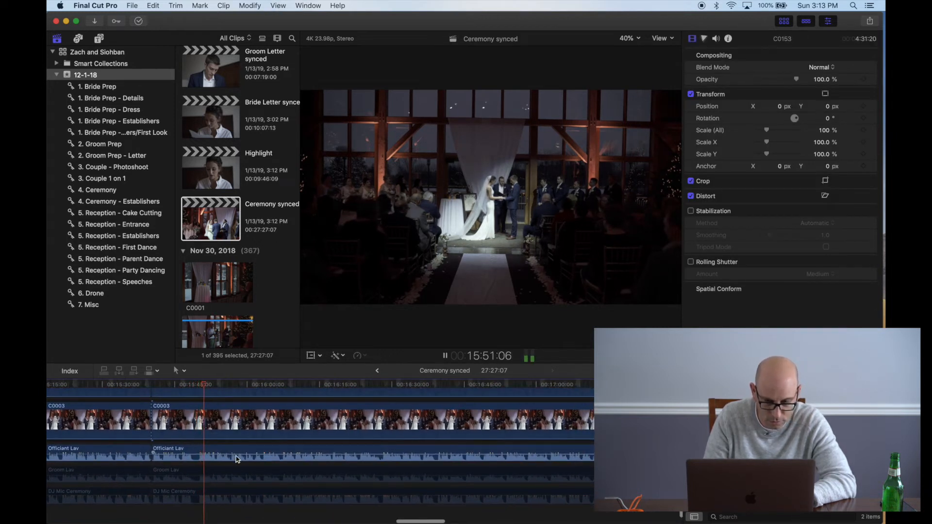
scroll(236, 458, right, 1)
scroll(237, 458, up, 1)
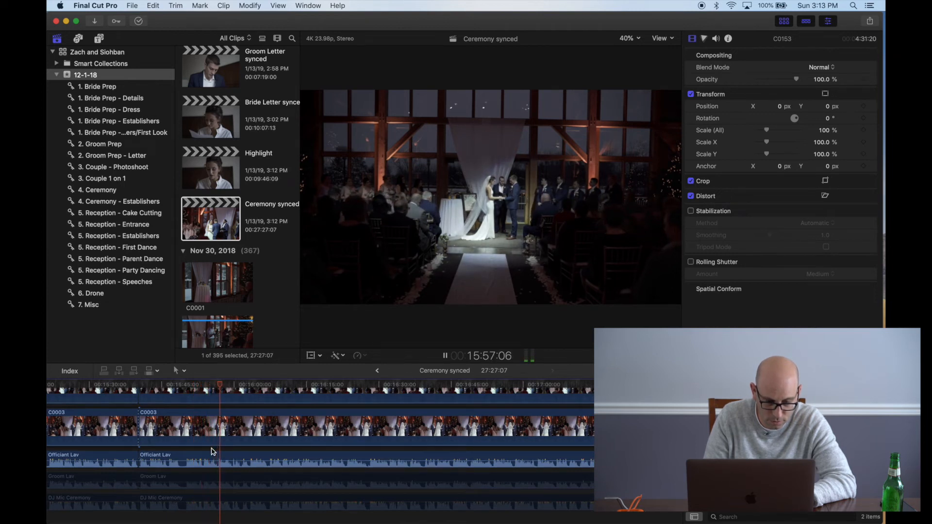
scroll(212, 451, down, 2)
scroll(212, 452, right, 2)
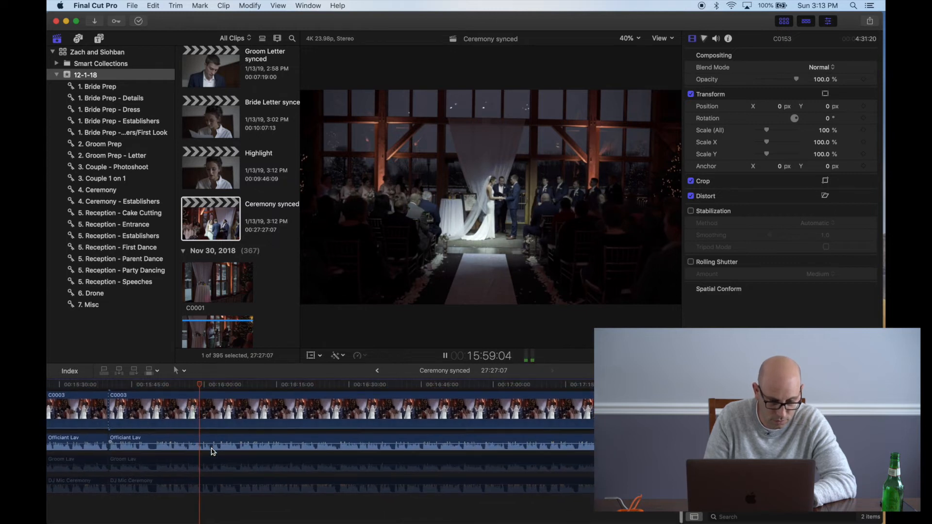
scroll(212, 452, right, 1)
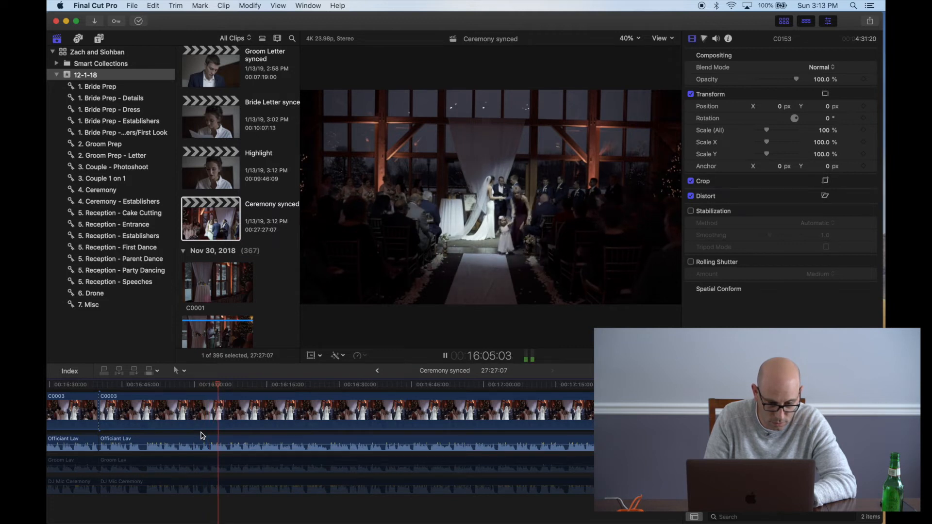
Step: Split the Officiant Lav, Groom Lav and DJ Mic Ceremony audio clips at 16:01:09
click(200, 443)
click(200, 443)
key(super+b)
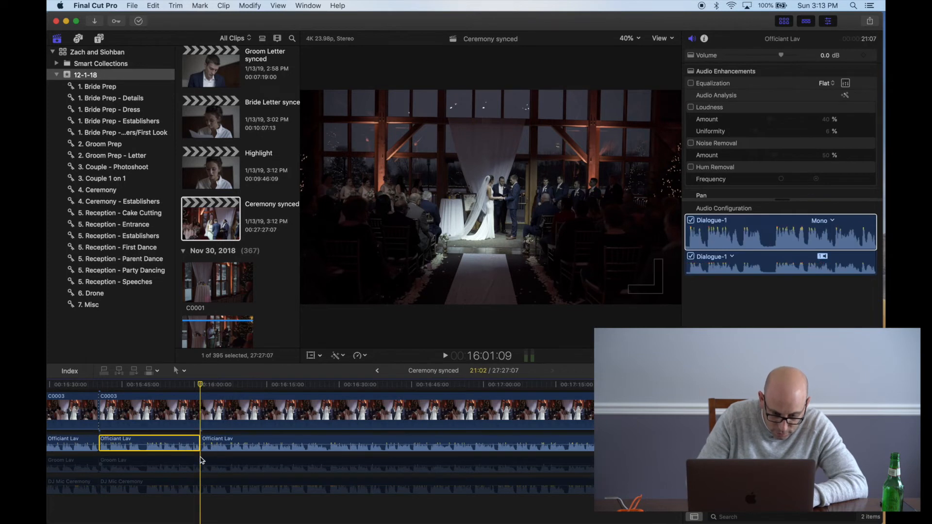
click(201, 461)
key(super+b)
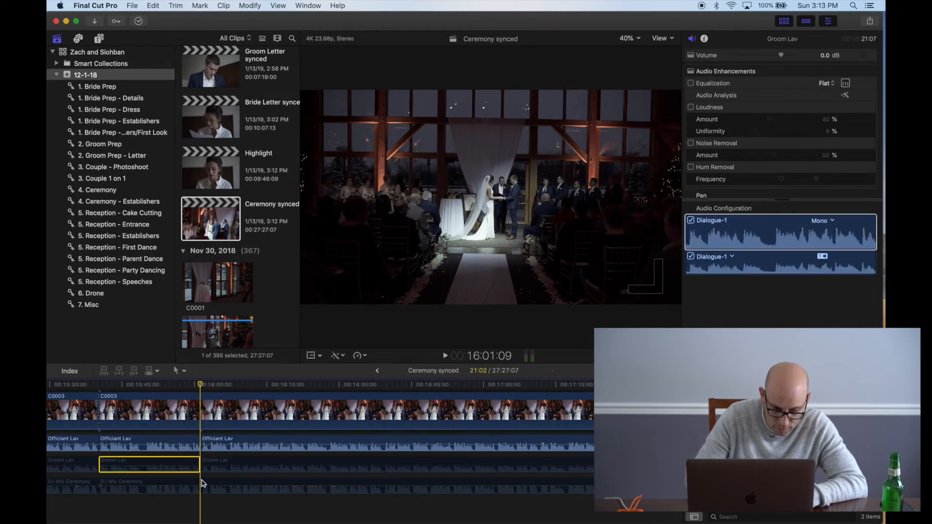
click(202, 483)
key(super+b)
Step: Split the stacked C0003, C0004 and C0153 video clips at 16:01:09
scroll(197, 466, up, 3)
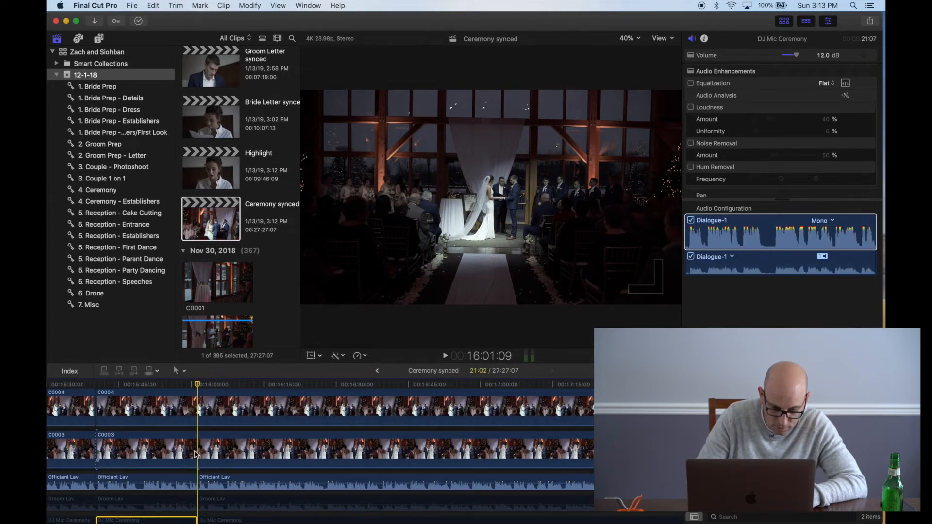
click(198, 448)
key(super+b)
scroll(198, 448, up, 2)
click(199, 435)
key(super+b)
scroll(199, 434, up, 2)
click(194, 444)
Step: Copy the stacked C0003, C0004, C0153, Officiant Lav, Groom Lav and DJ Mic Ceremony pieces between 15:40:06 and 16:01:09
super+click(162, 461)
scroll(161, 460, down, 2)
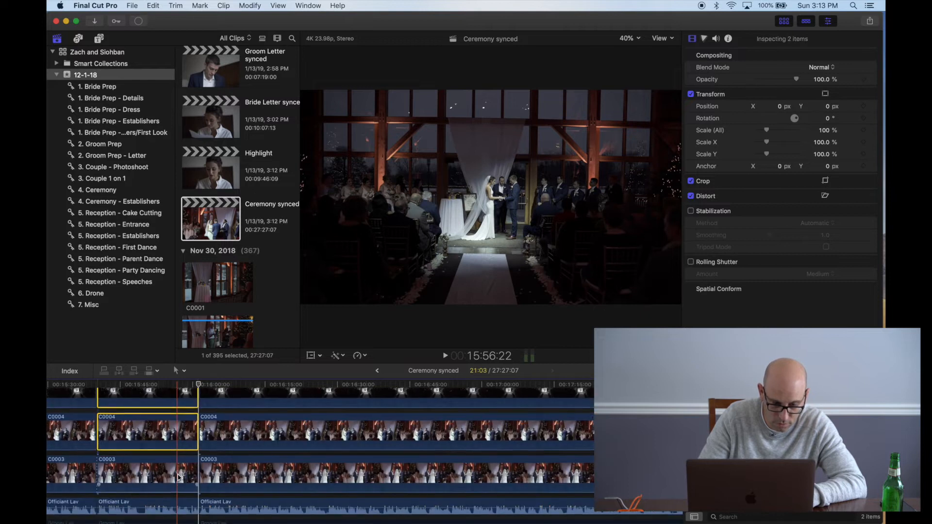
scroll(162, 460, down, 2)
super+click(162, 464)
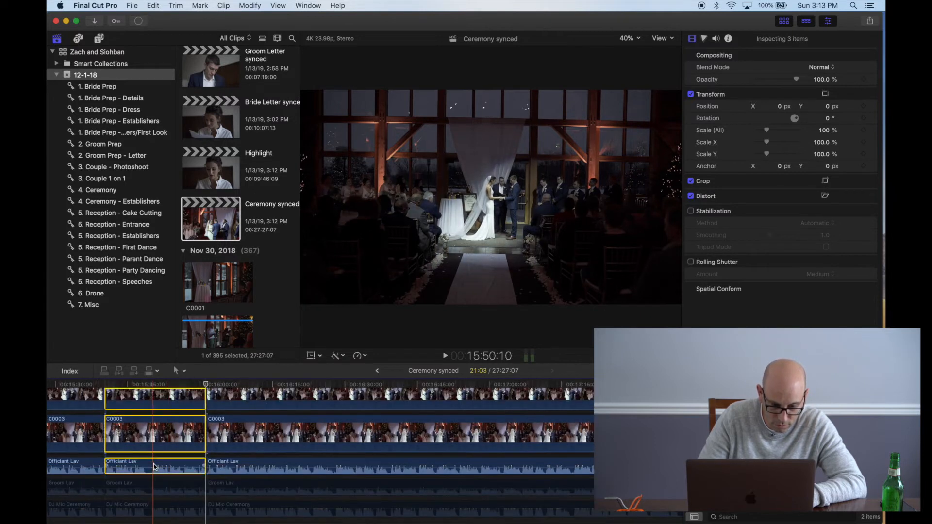
scroll(156, 464, down, 1)
super+click(149, 466)
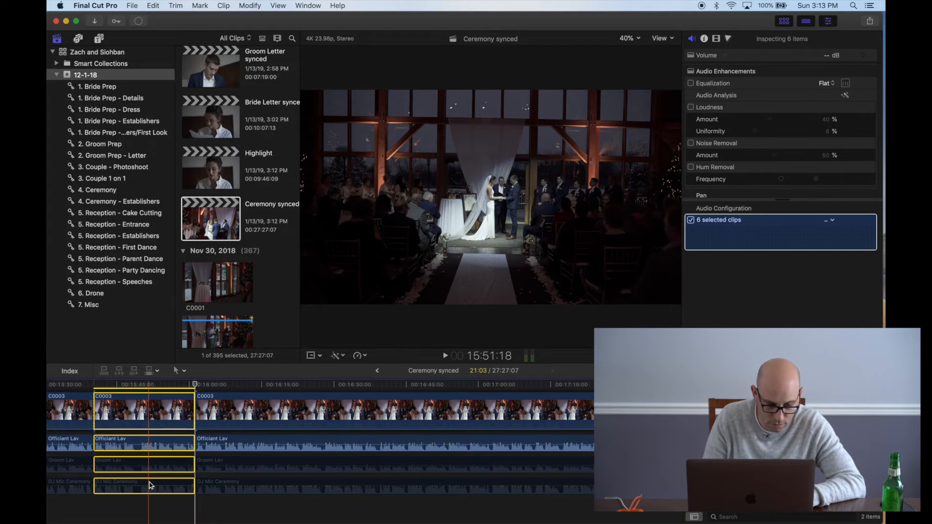
Step: Undo the splits at 16:01:09 and 15:40:06 across the stacked ceremony video and audio clips
key(Delete)
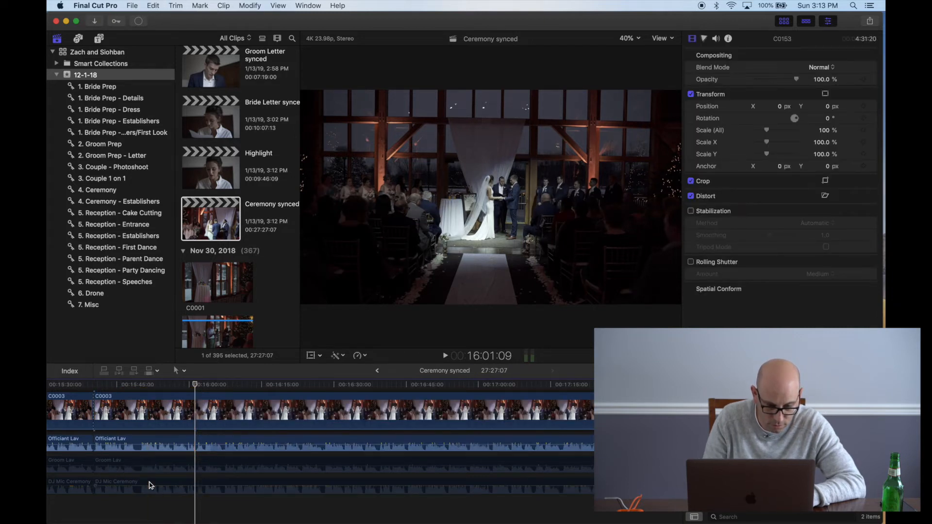
key(Up)
scroll(149, 486, left, 7)
scroll(150, 486, up, 1)
key(Delete)
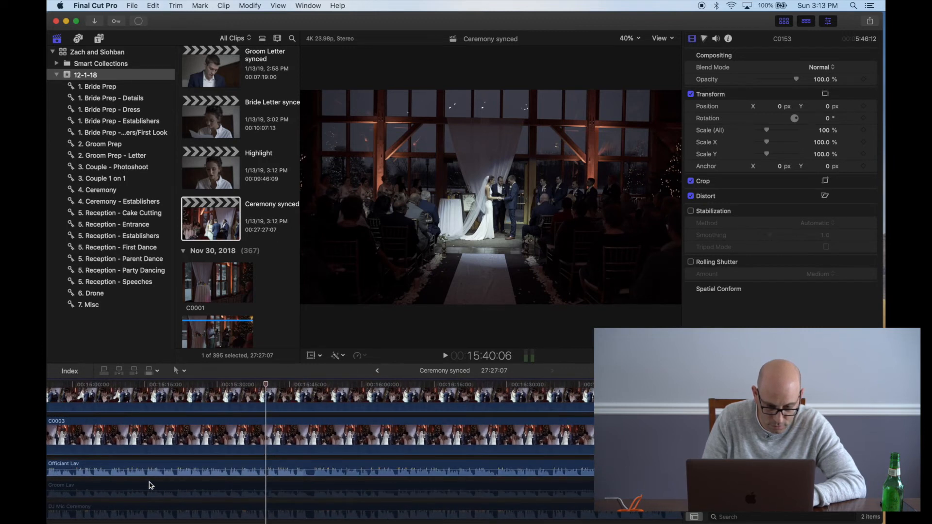
Step: Open the Highlight project and paste the copied ceremony passage at its end, at 9:46:09
double_click(220, 169)
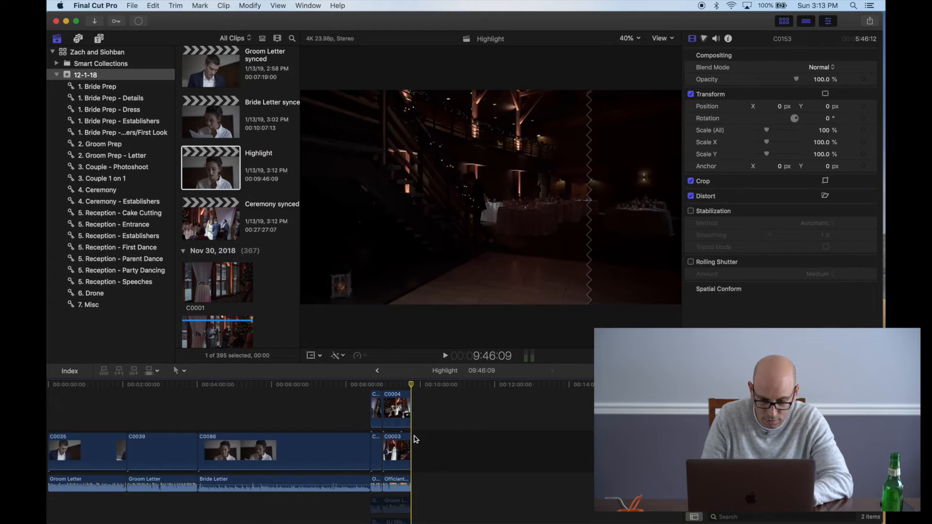
key(super+v)
click(431, 438)
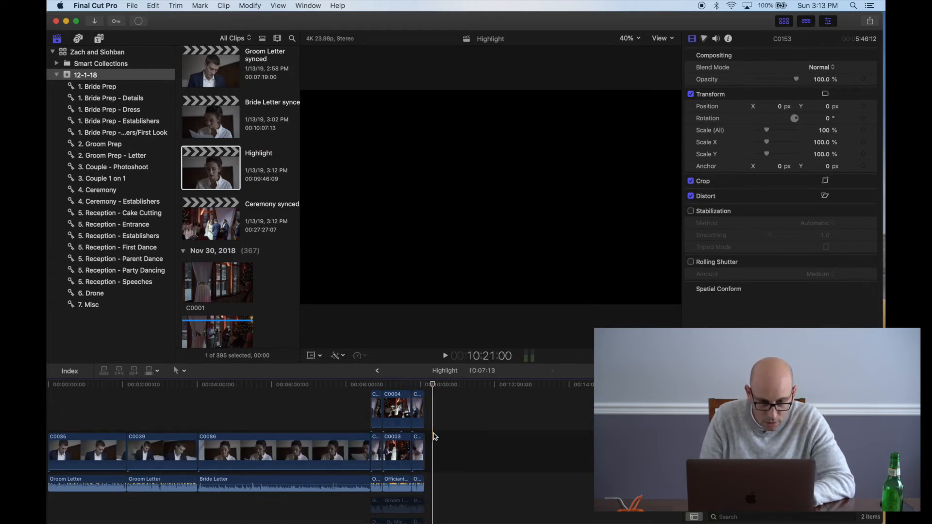
Step: Open the Toasts synced project from the project list
scroll(208, 183, up, 10)
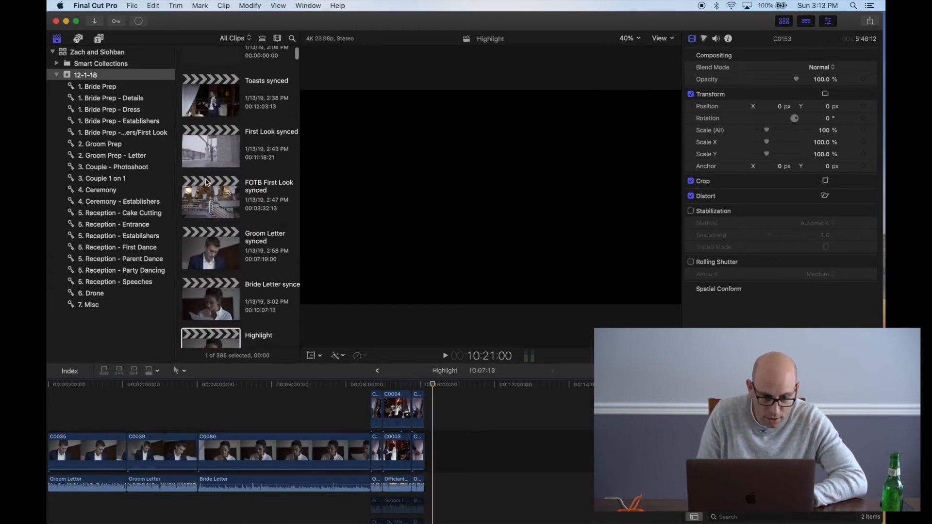
scroll(206, 179, down, 1)
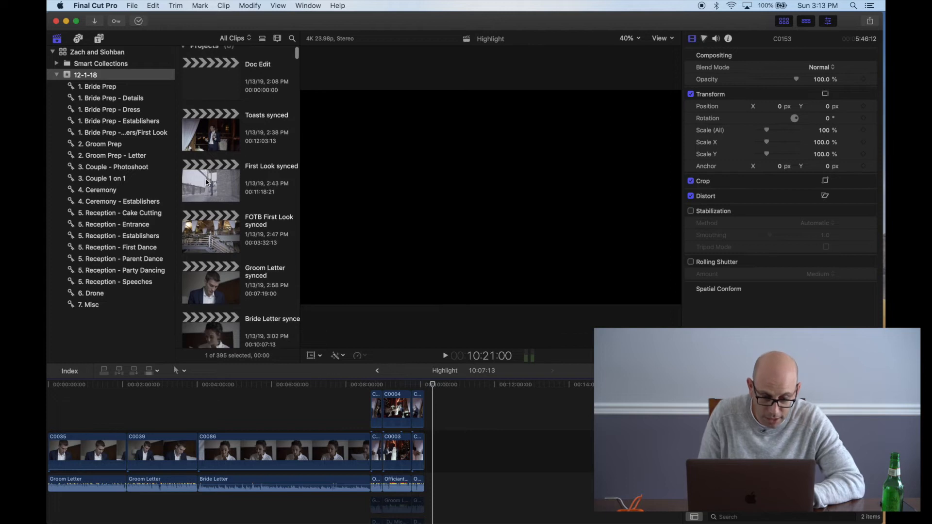
double_click(217, 128)
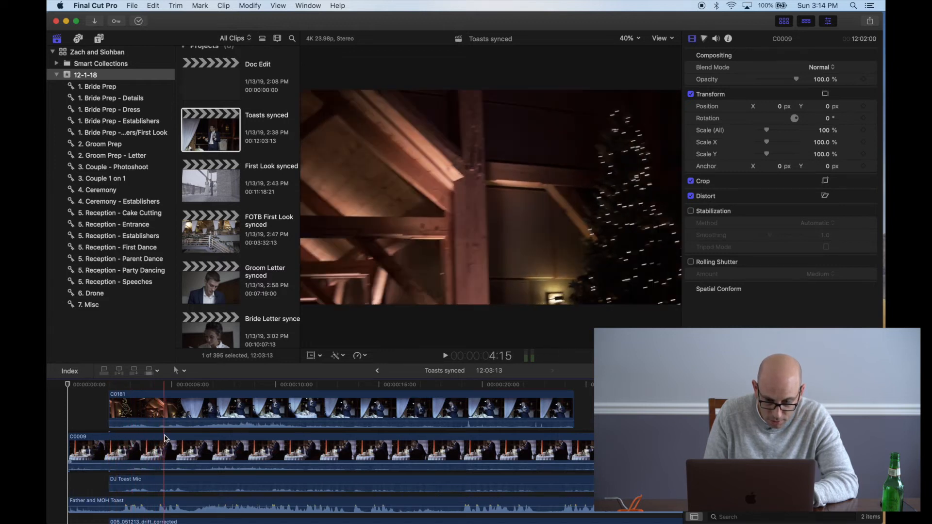
Step: Silence the audio of the C0009 and first C0181 video clips and of the DJ Toast Mic clip
scroll(180, 444, down, 2)
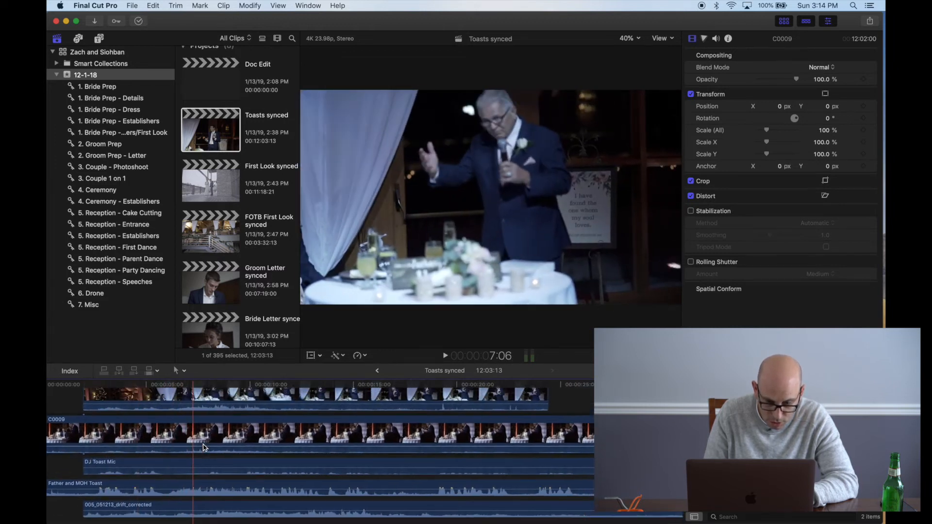
scroll(204, 448, up, 2)
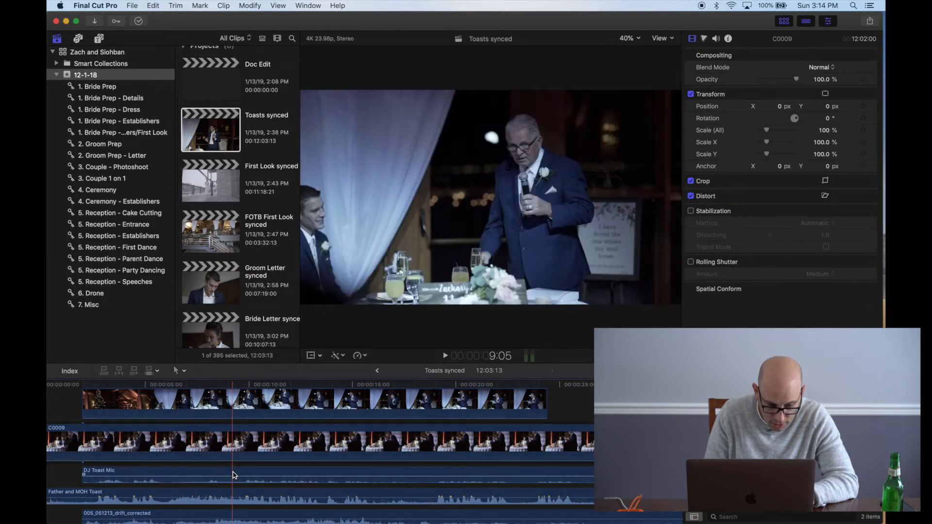
scroll(223, 498, down, 1)
scroll(223, 499, down, 3)
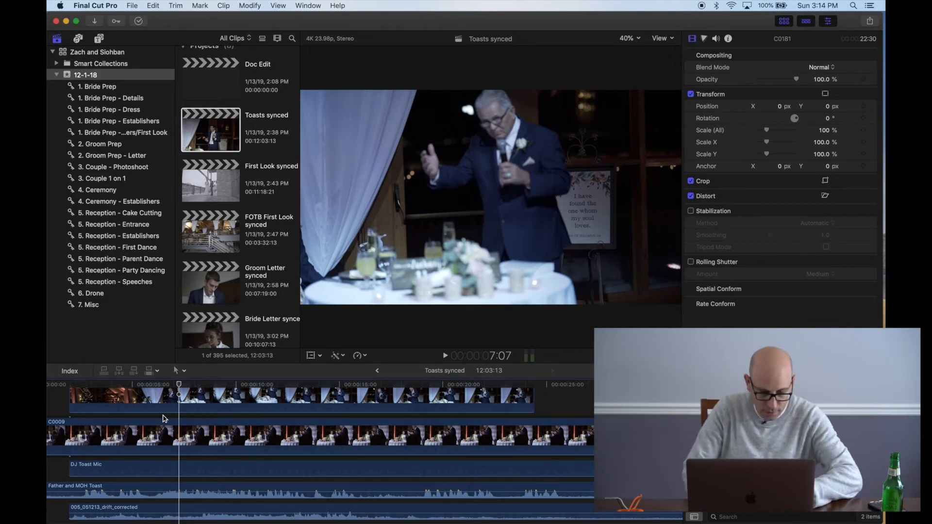
Step: Play the first toast from about 7 to 17 seconds and trim the start of the 005_051213_drift_corrected audio clip to about 1:41
key(space)
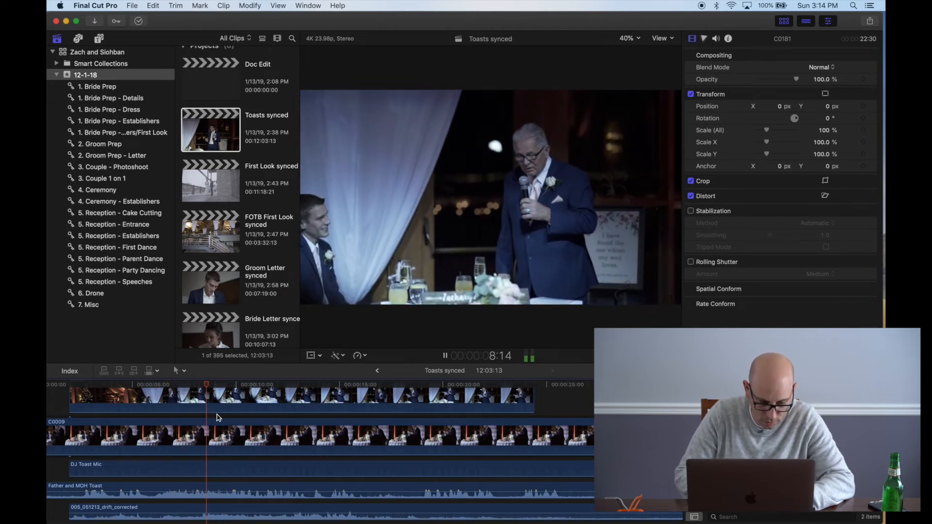
key(super+minus)
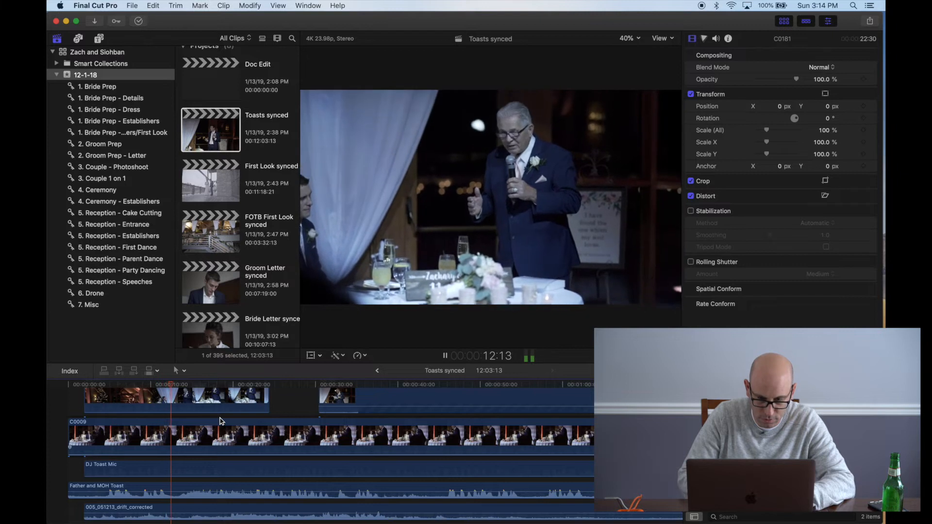
scroll(217, 451, down, 2)
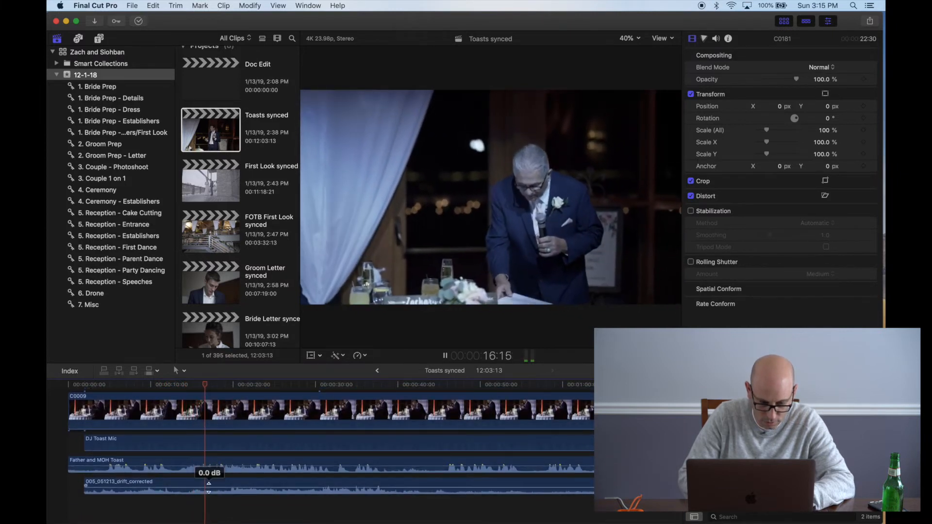
key(space)
key(super+minus)
key(super+minus)
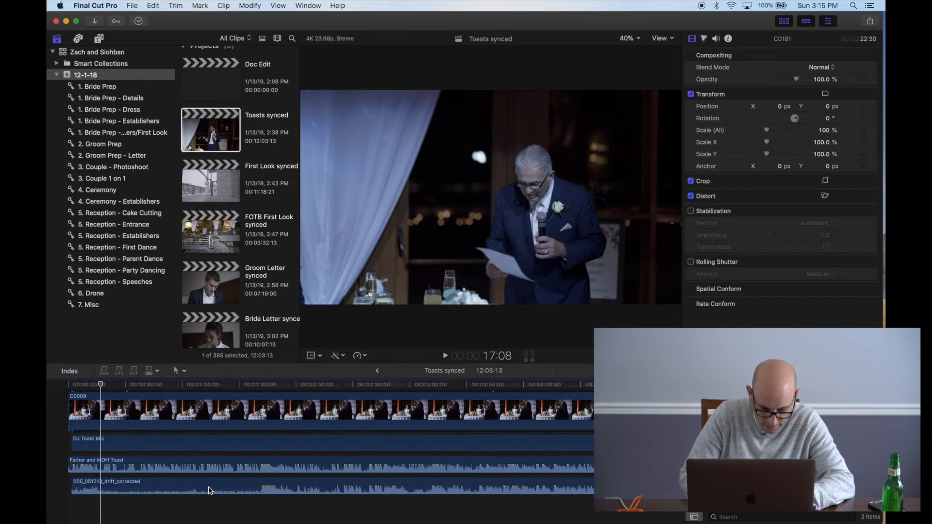
drag(72, 486, 262, 488)
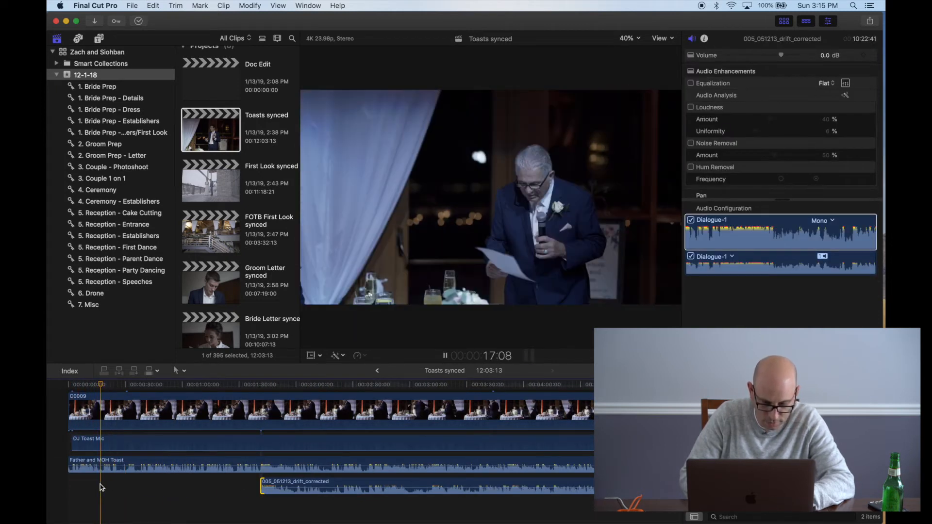
Step: Resume playing the toast from 17:08 and lower the volume of the C0182 clip to silence
key(space)
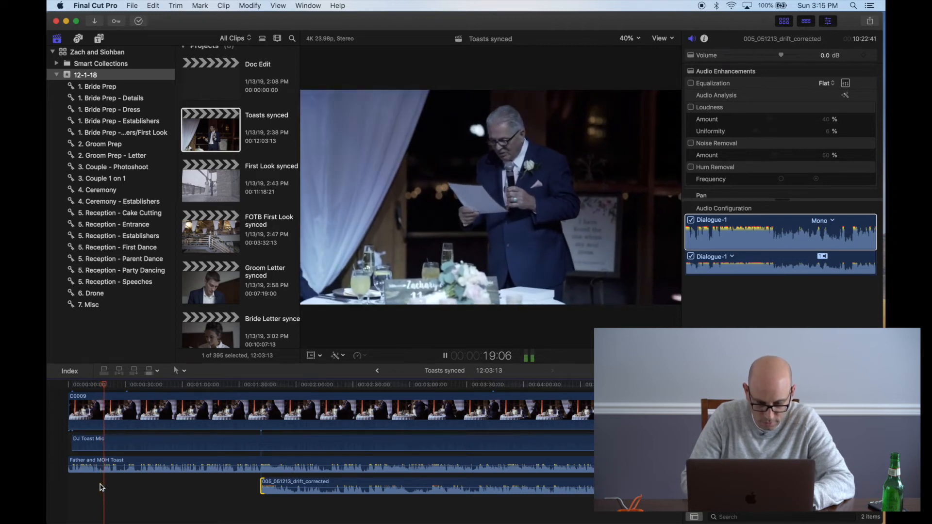
key(super+minus)
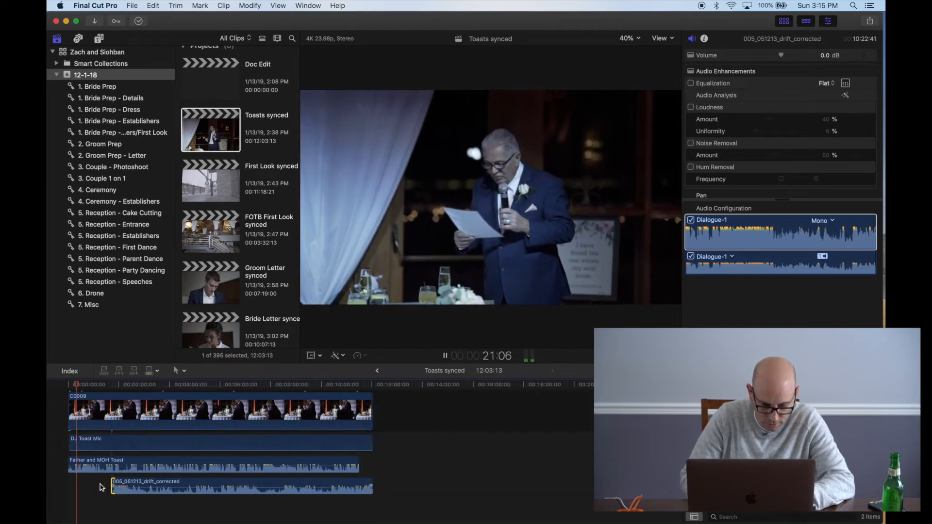
key(super+minus)
key(super+equal)
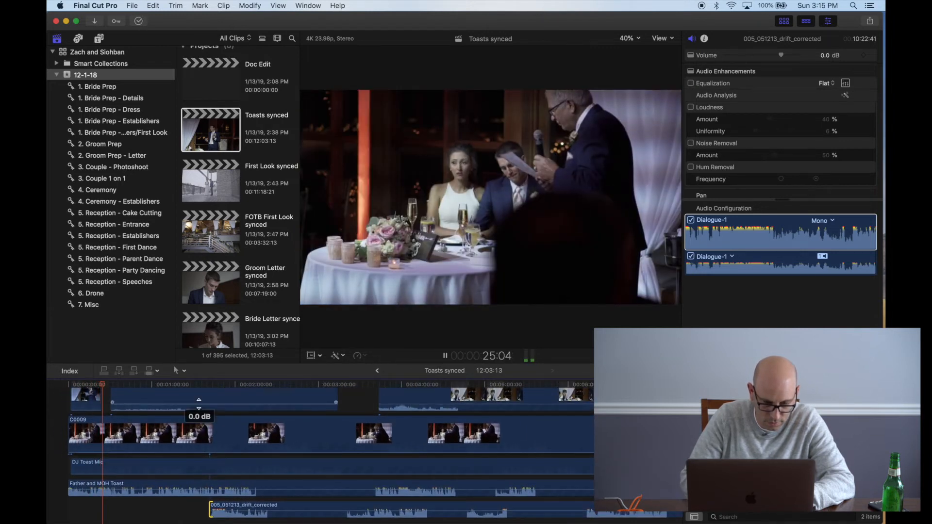
drag(199, 402, 199, 432)
Step: Play the first toast onward to about 1:36 to listen for usable passages
scroll(97, 403, up, 3)
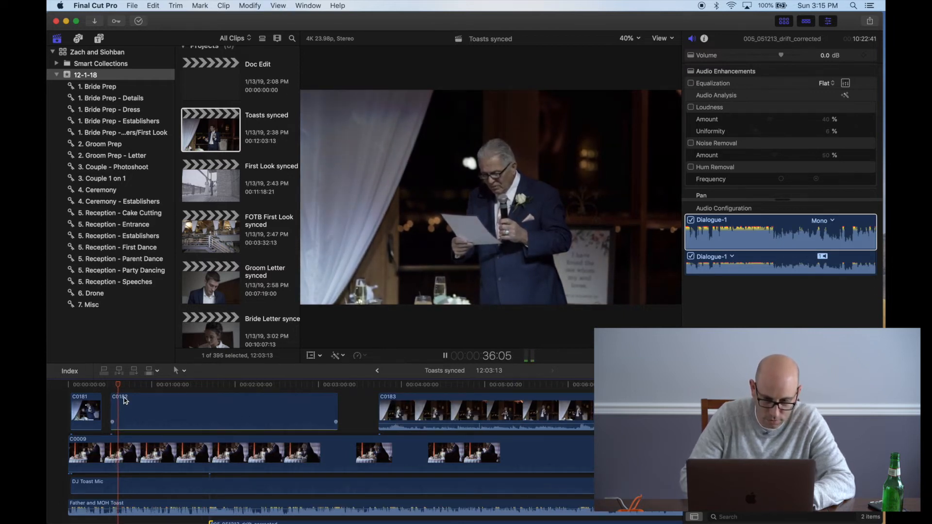
key(super+equal)
key(super+equal)
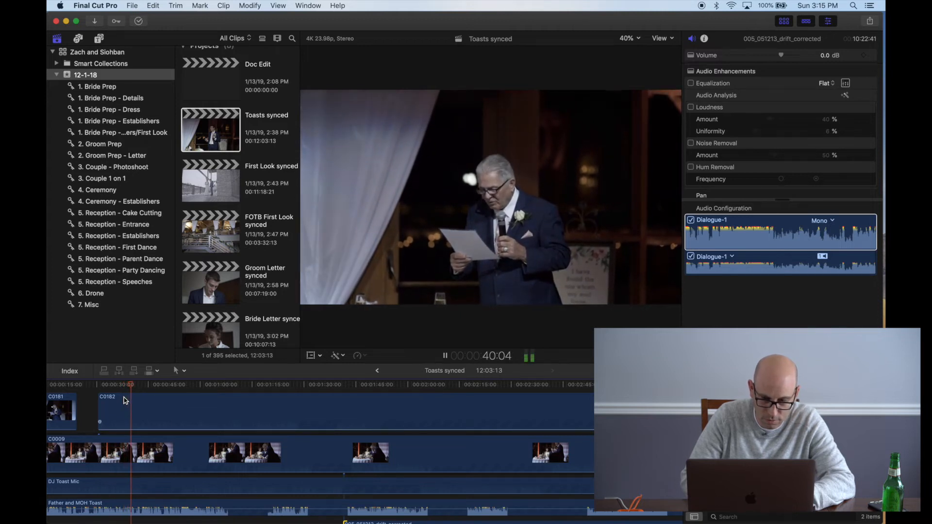
scroll(125, 401, down, 3)
scroll(125, 401, left, 5)
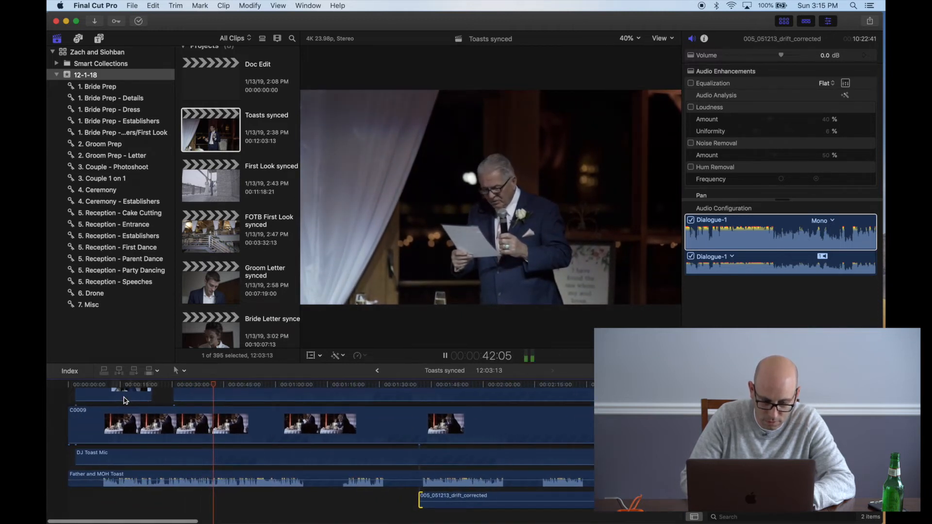
scroll(125, 400, right, 2)
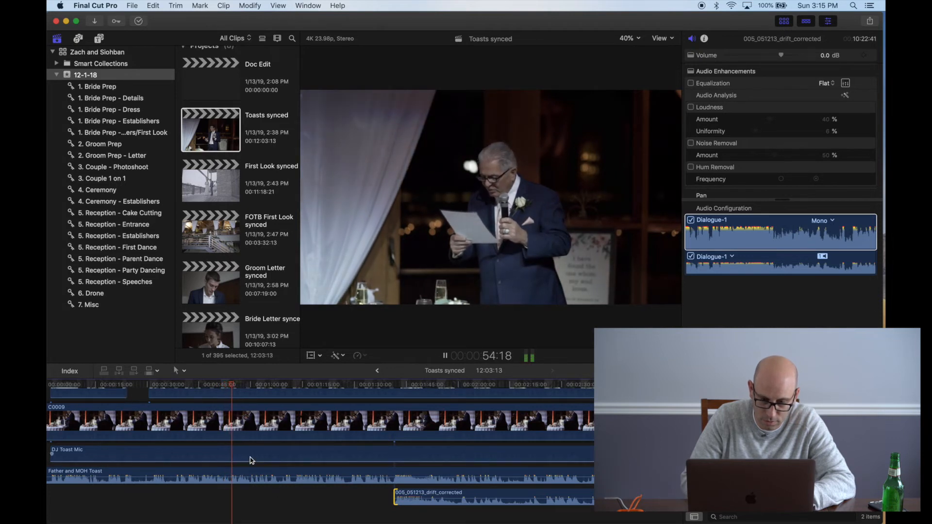
scroll(251, 460, up, 2)
scroll(251, 460, right, 3)
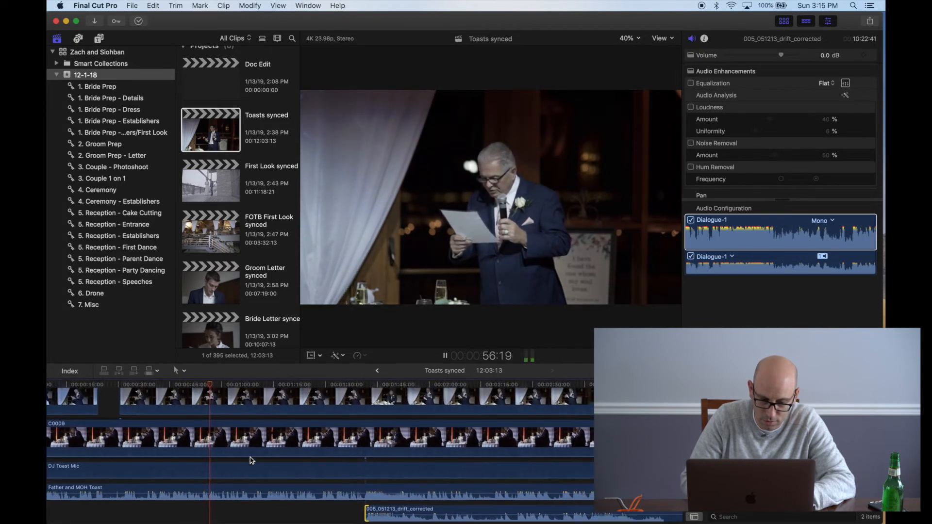
scroll(251, 460, up, 1)
scroll(251, 460, right, 2)
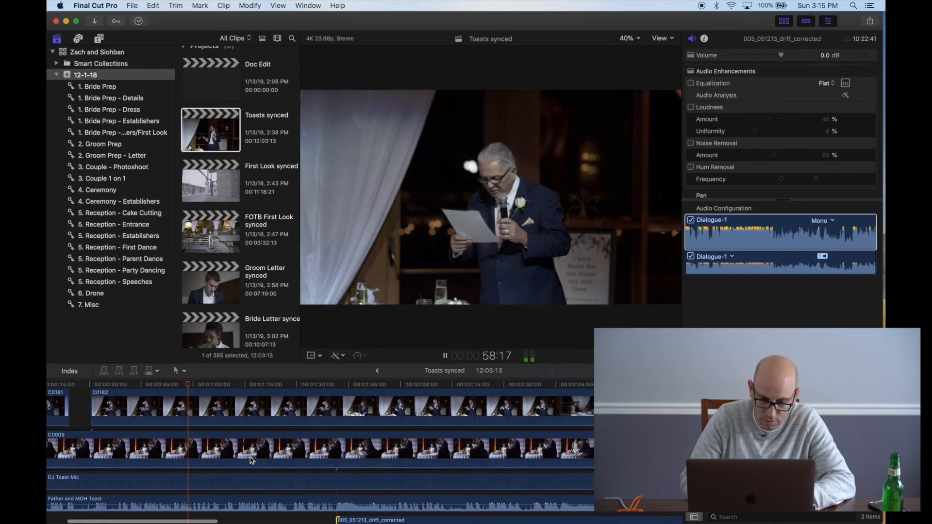
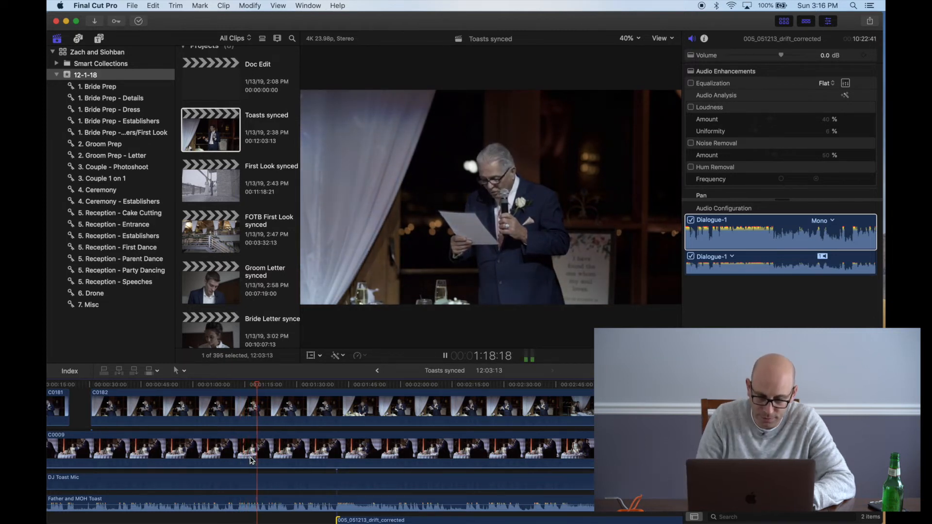
scroll(252, 460, down, 1)
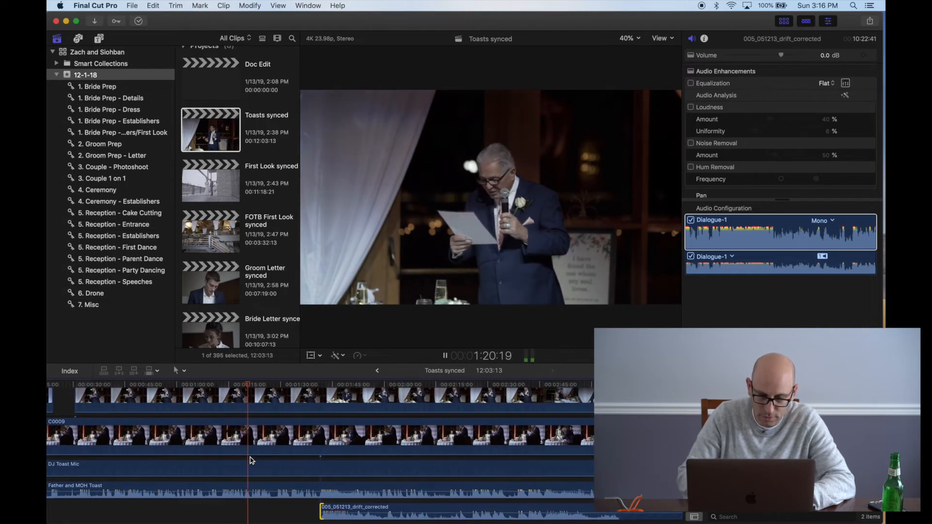
scroll(252, 460, down, 1)
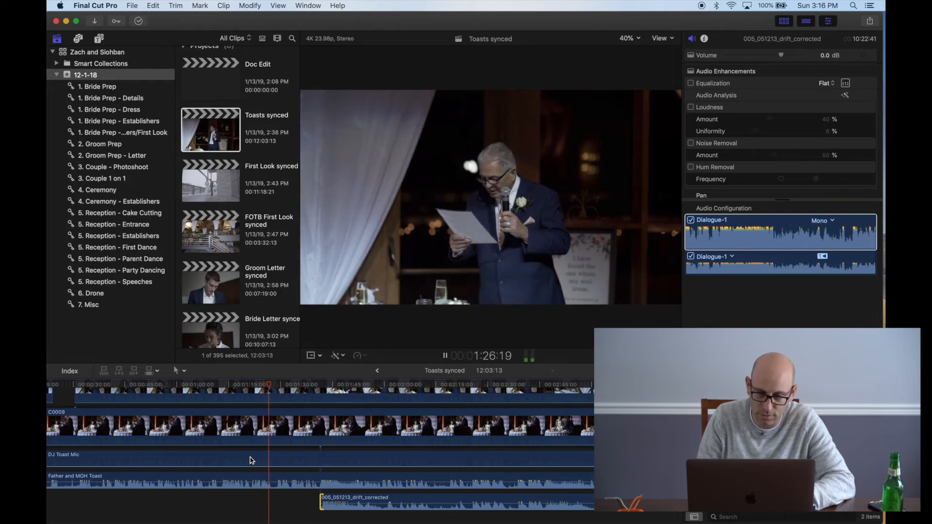
scroll(251, 459, down, 1)
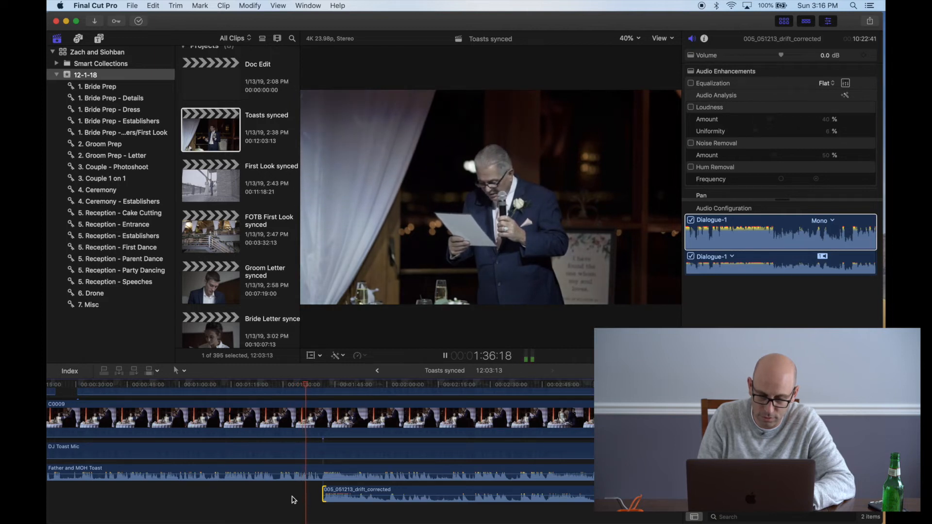
Step: Trim the start of the 005_051213_drift_corrected audio clip further to about 2:18, shortening the clip to 9:45:31
scroll(293, 500, right, 2)
scroll(293, 500, down, 1)
drag(294, 483, 422, 483)
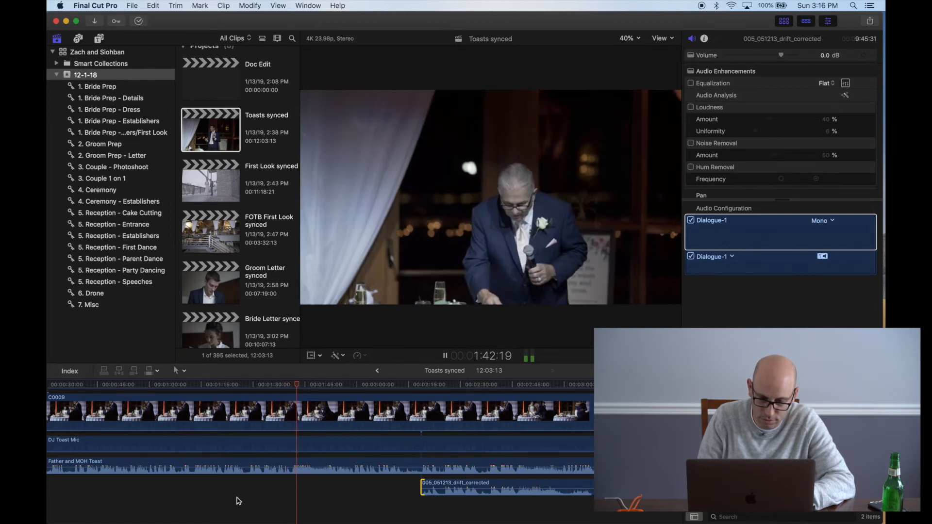
Step: Play the first toast from about 1:42 to 2:17 and trim the start of the 005_051213_drift_corrected clip to shorten it to 9:26:00
scroll(239, 501, left, 2)
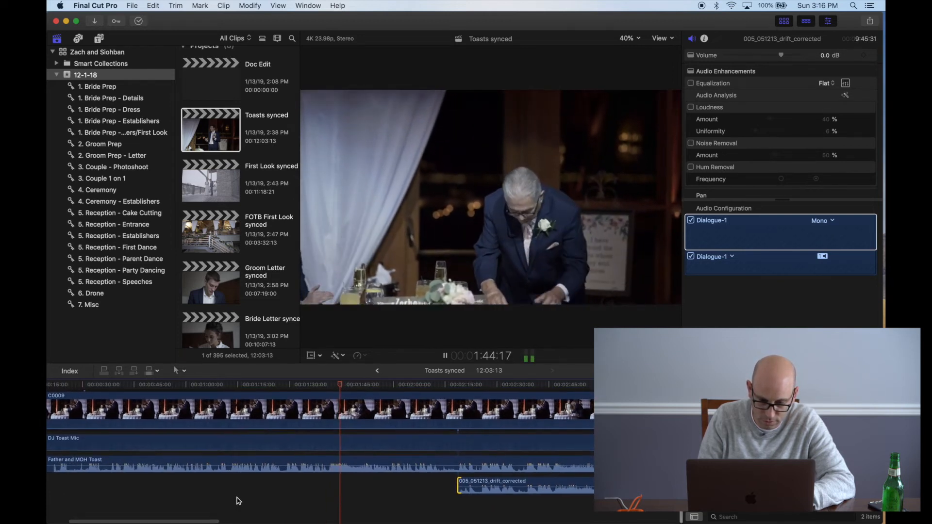
scroll(238, 501, right, 1)
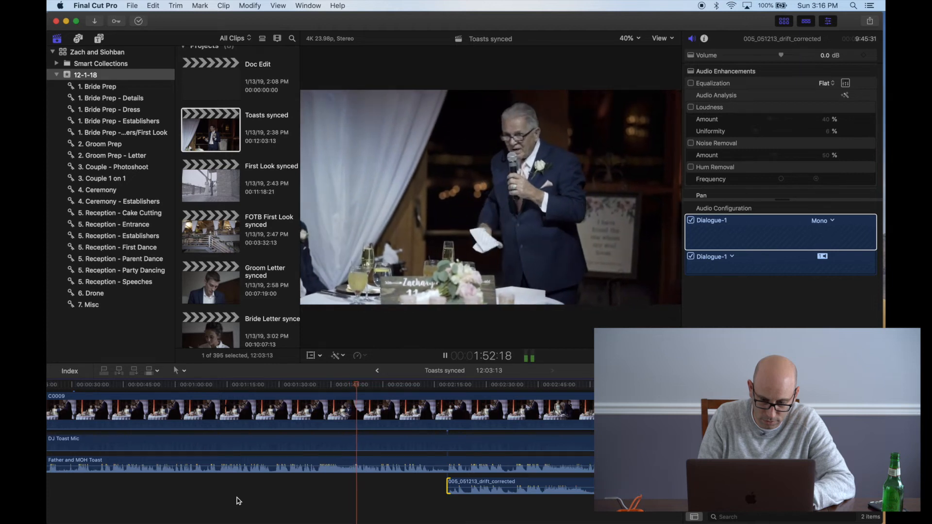
scroll(238, 501, right, 4)
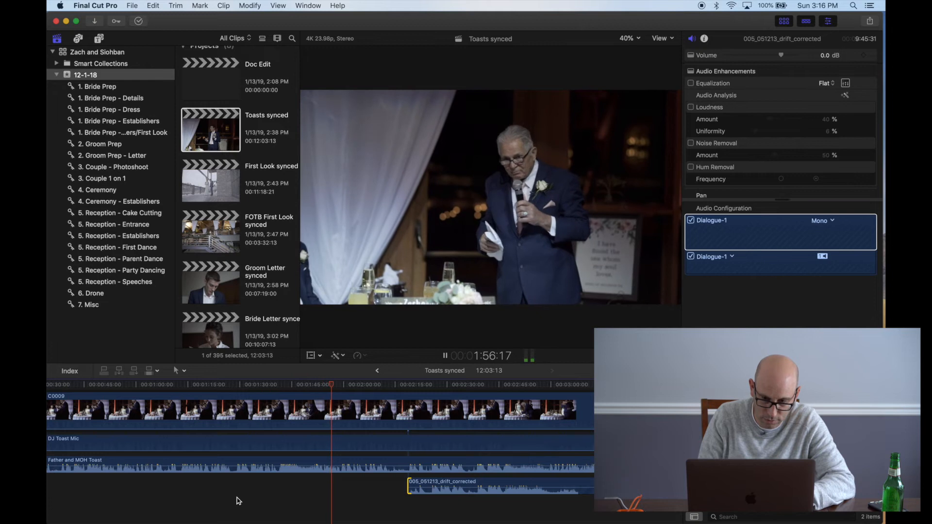
scroll(238, 501, right, 5)
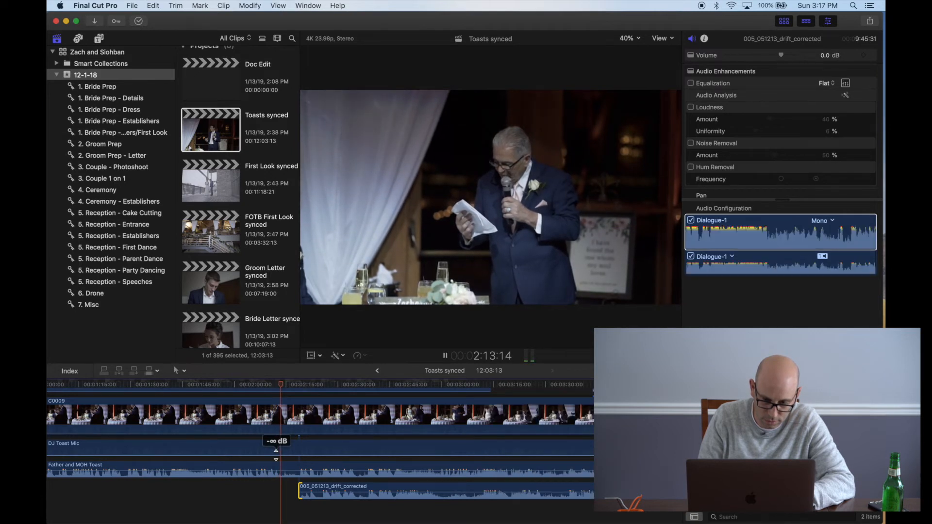
drag(301, 490, 367, 489)
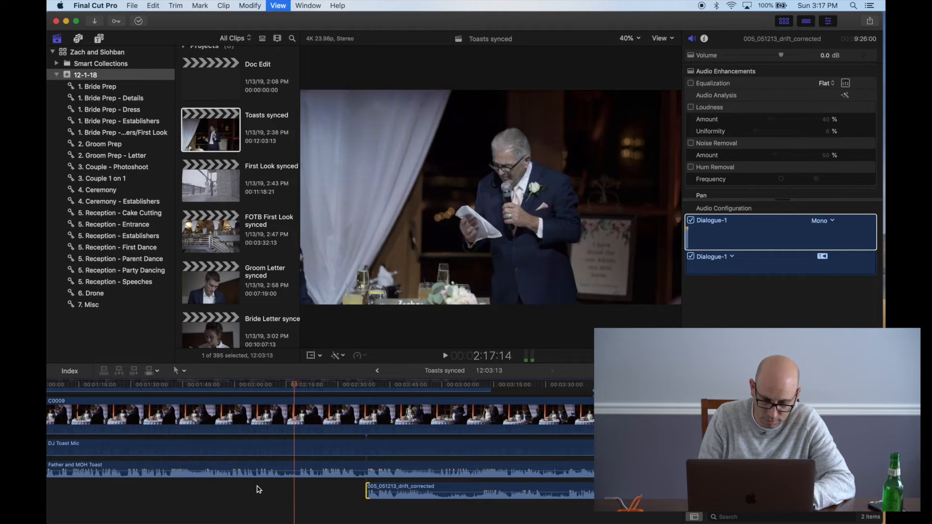
Step: Raise the DJ Toast Mic volume to 12.0 dB and play from about 2:04 with the Father and MOH Toast clip disabled
click(257, 489)
drag(273, 453, 273, 443)
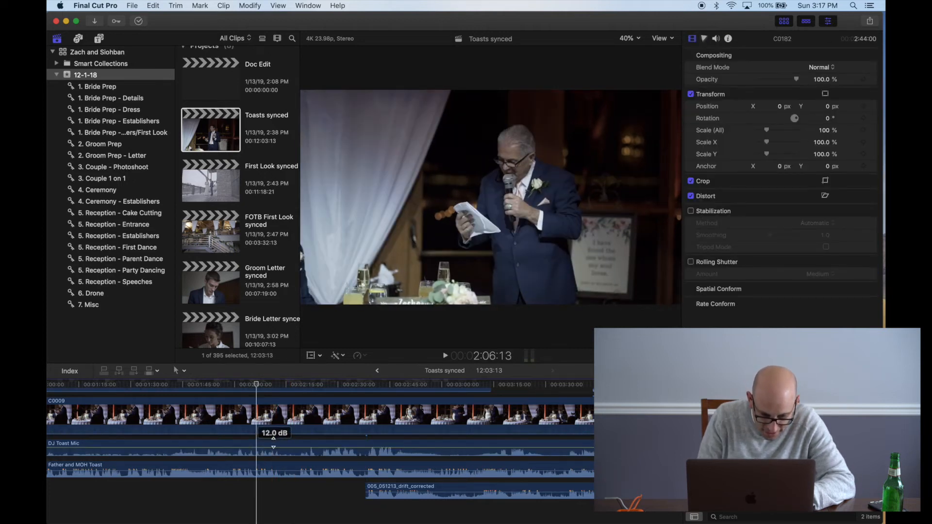
click(264, 467)
key(v)
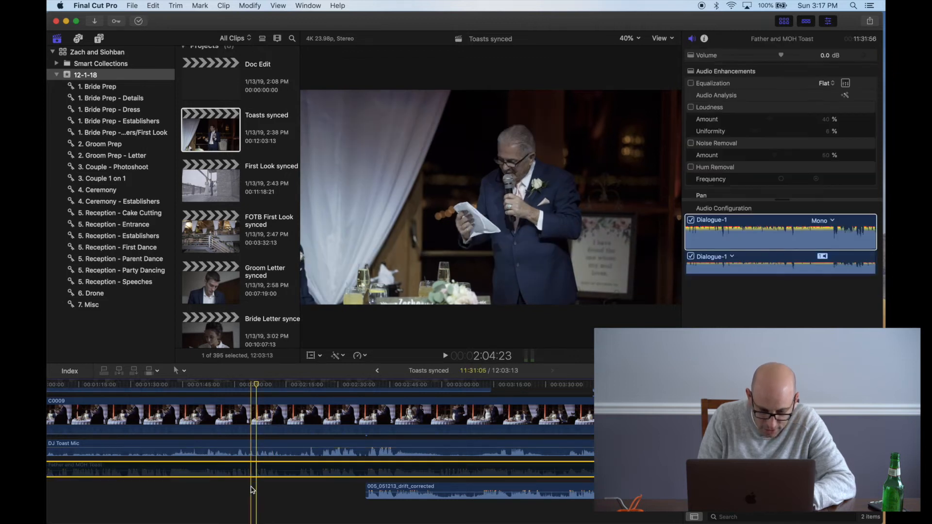
click(251, 489)
key(space)
key(super+4)
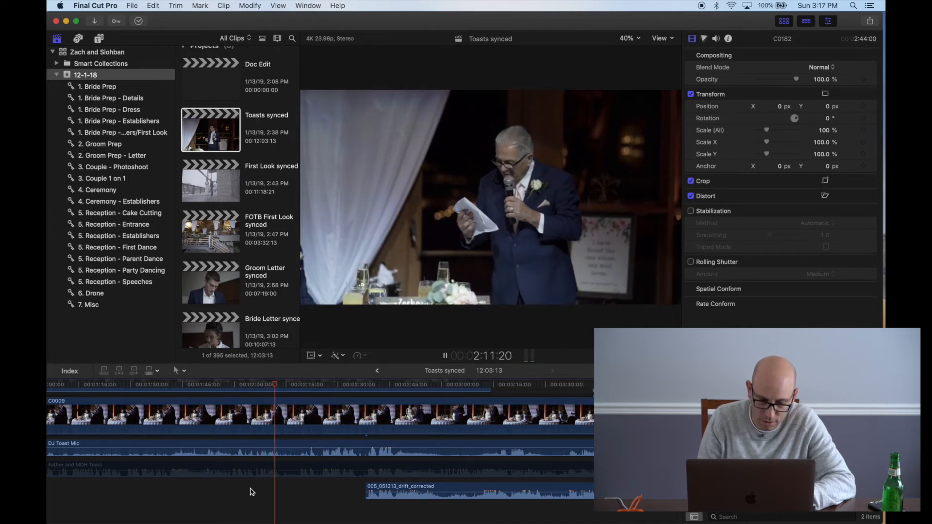
Step: Enable and disable the Father and MOH Toast clip during playback to compare it with the DJ Toast Mic audio
click(285, 470)
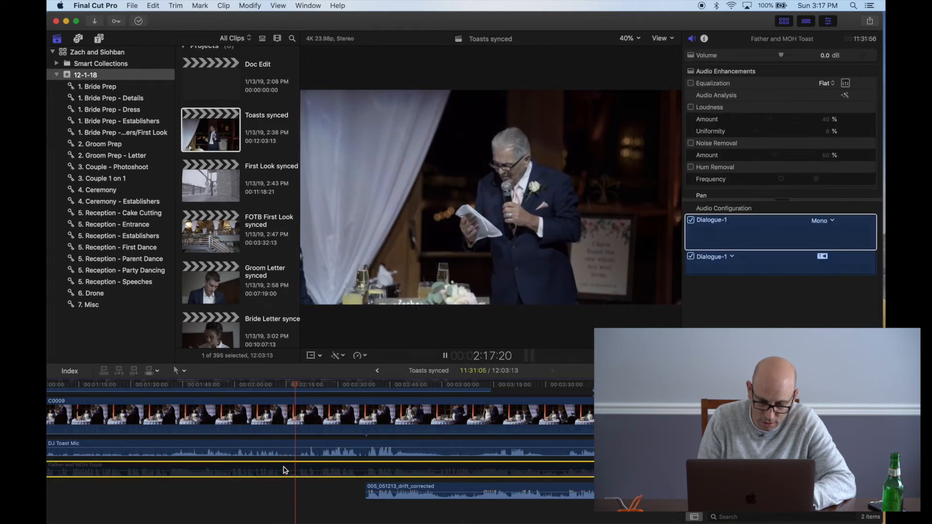
key(v)
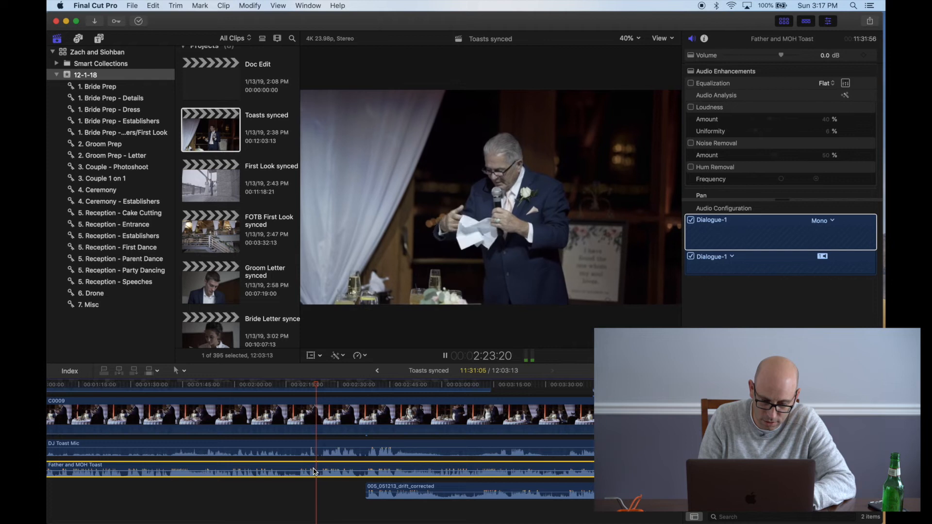
key(v)
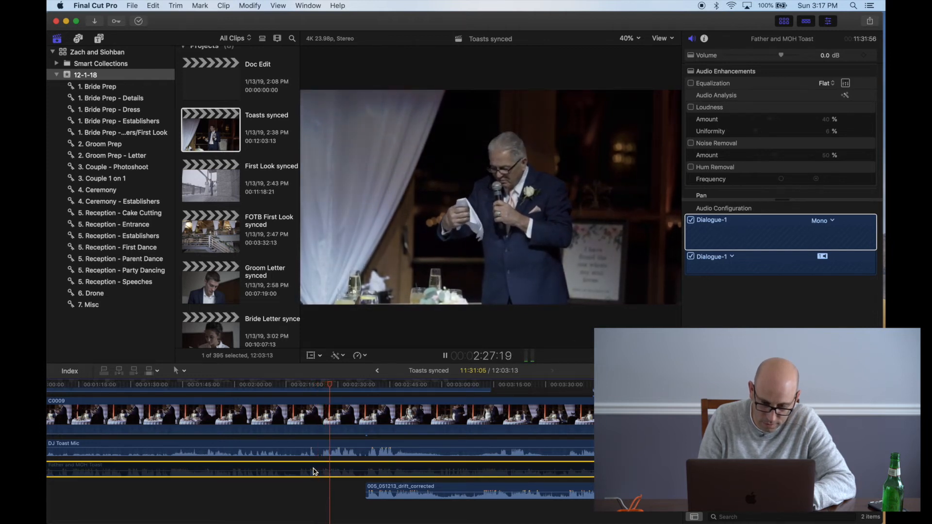
Step: Play the toast onward and trim the start of the 005_051213_drift_corrected clip further, shortening it to 8:47:41
scroll(313, 472, right, 1)
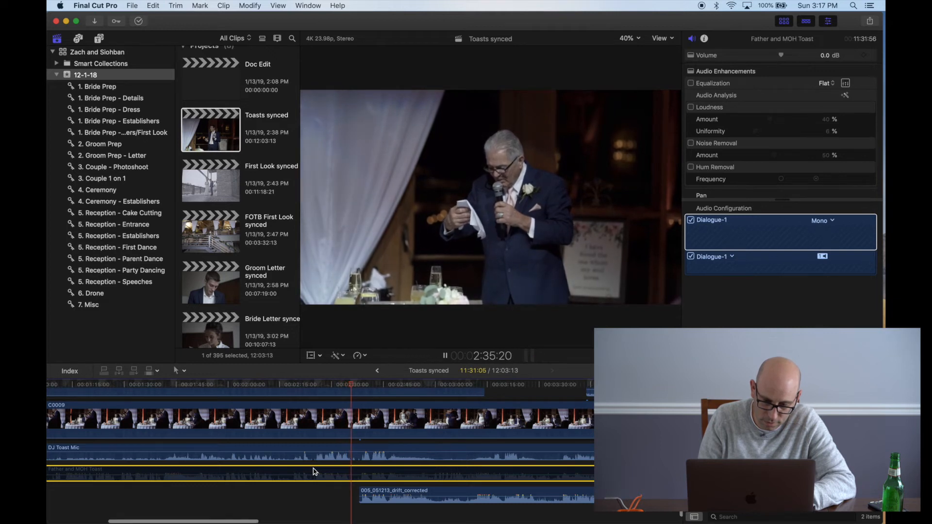
scroll(313, 474, right, 3)
drag(339, 496, 391, 500)
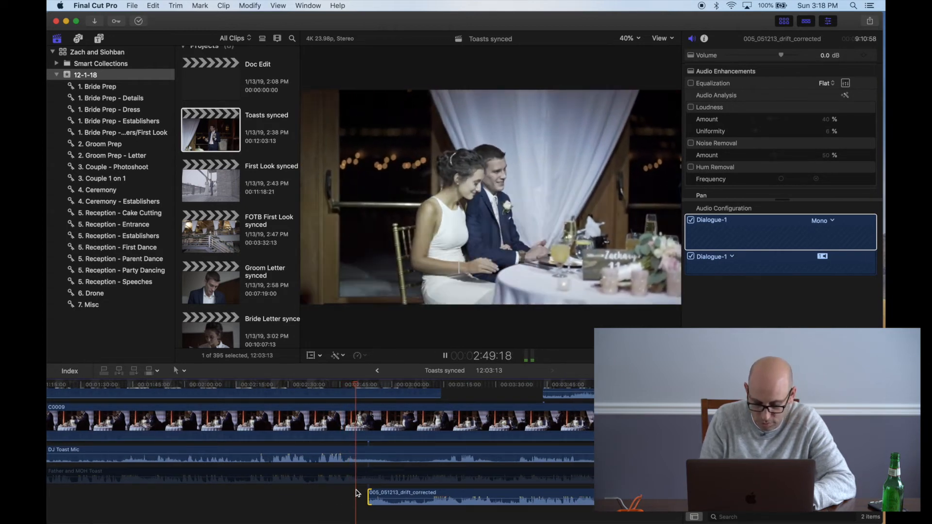
drag(370, 497, 450, 500)
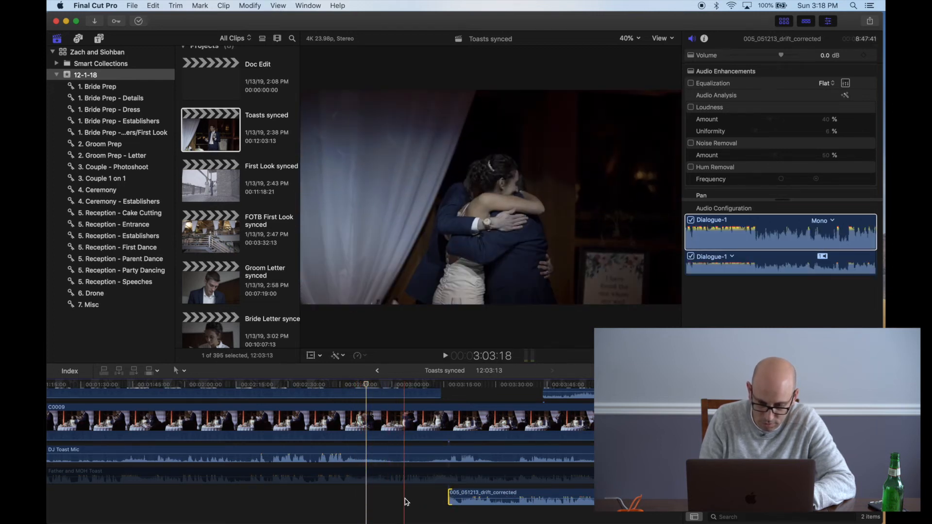
Step: Re-enable the Father and MOH Toast clip and split it, DJ Toast Mic, C0009 and C0182 at 2:58:20
click(387, 495)
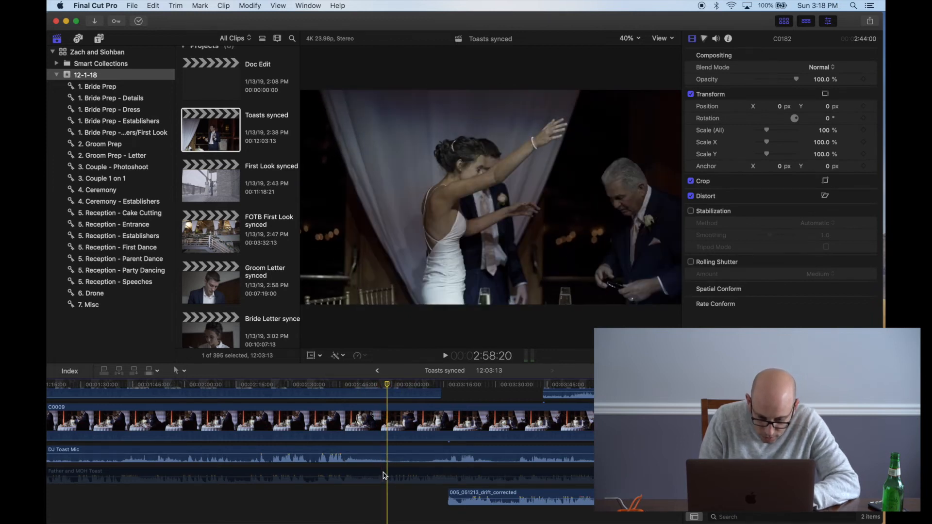
click(385, 476)
click(393, 452)
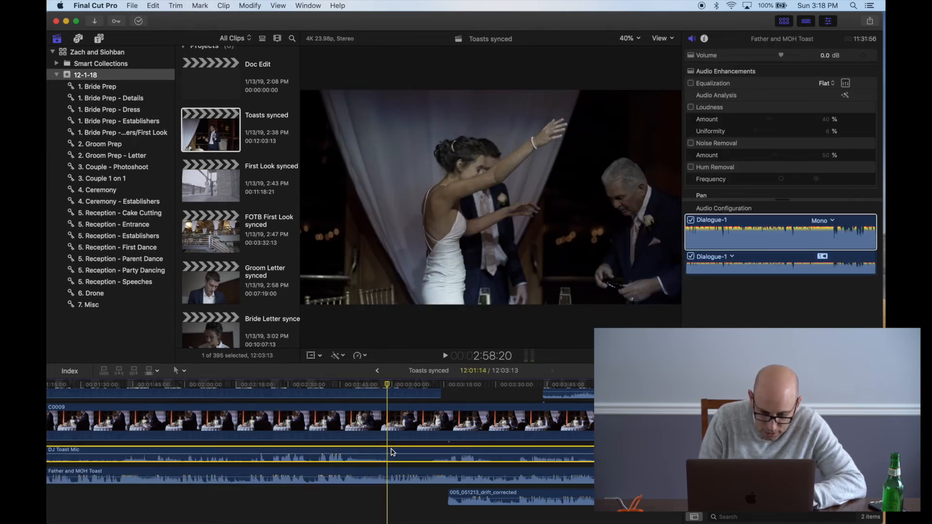
key(super+b)
click(388, 474)
key(super+b)
scroll(392, 452, up, 2)
click(393, 446)
scroll(393, 437, up, 2)
click(395, 418)
key(super+b)
Step: Listen through the toast from about 0:31 to find the wanted passage's start and park the playhead at 1:12:09
scroll(196, 505, left, 5)
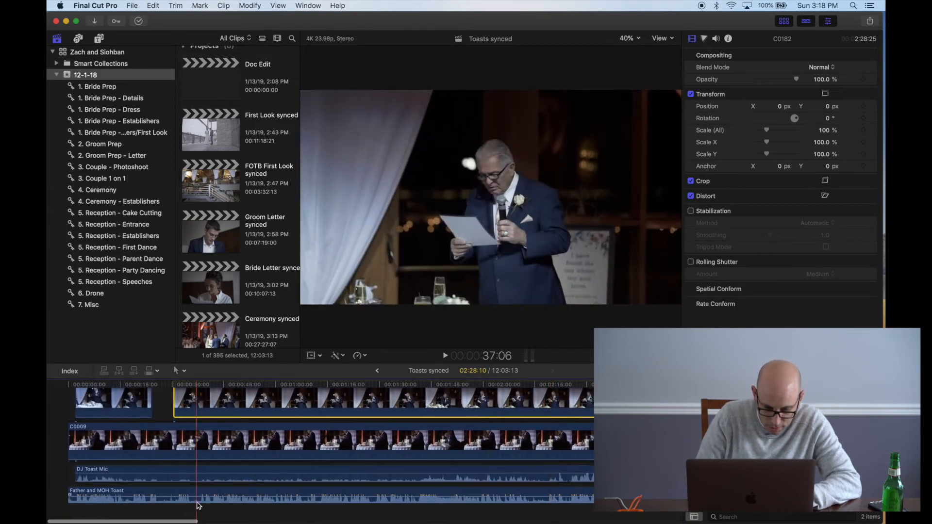
click(174, 508)
key(space)
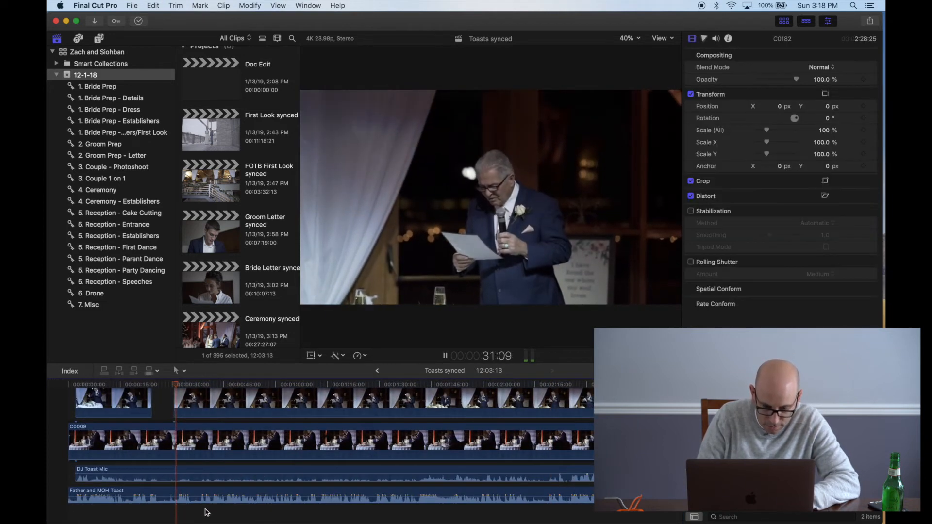
scroll(207, 512, down, 1)
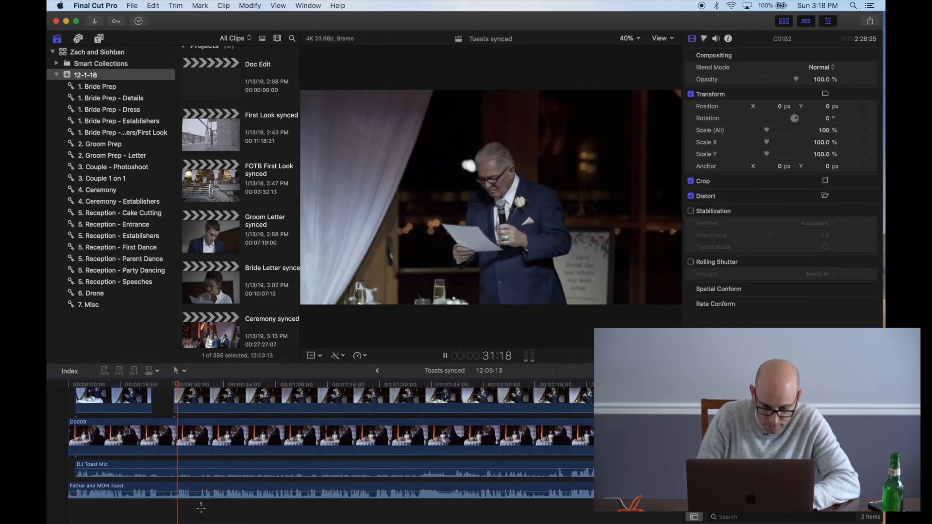
click(255, 510)
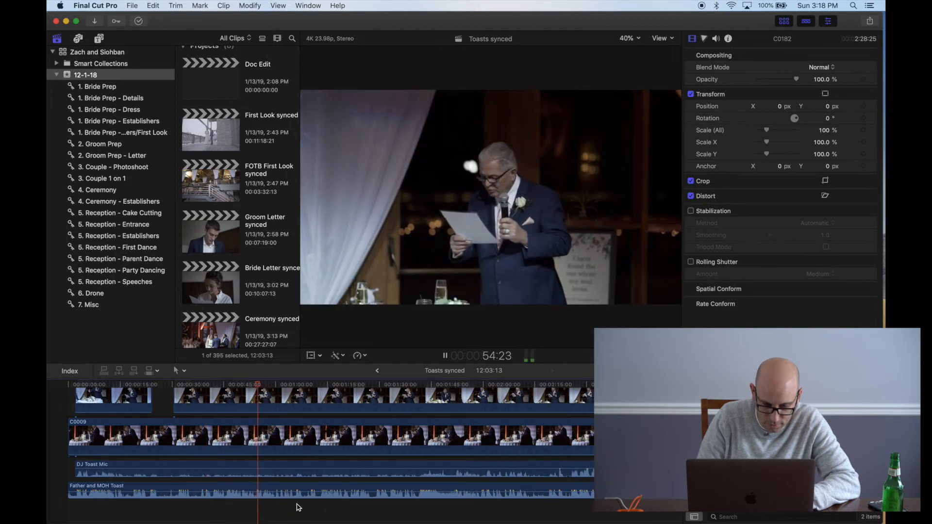
click(298, 507)
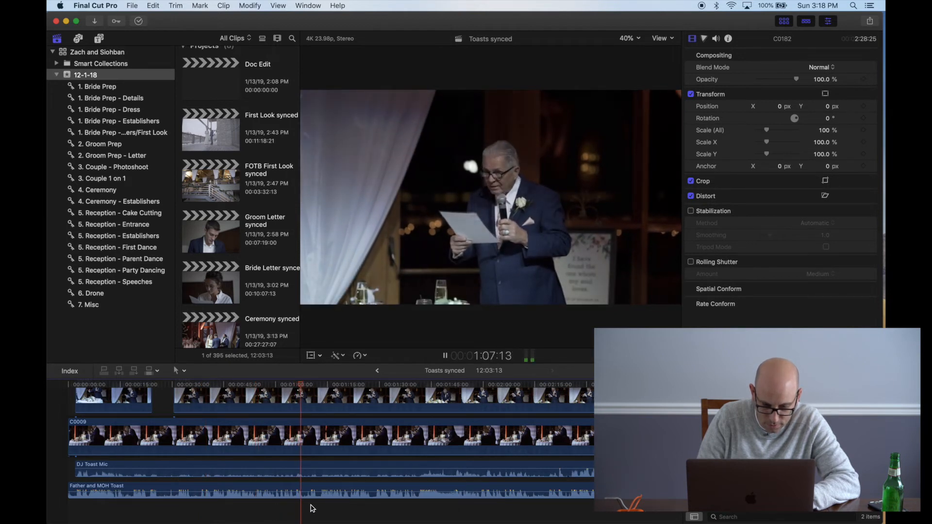
click(319, 507)
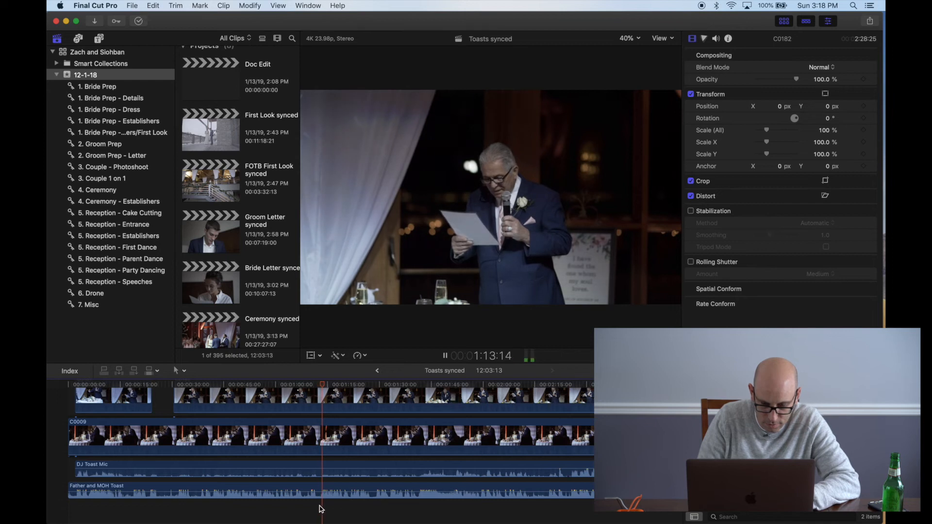
scroll(320, 506, right, 2)
click(296, 505)
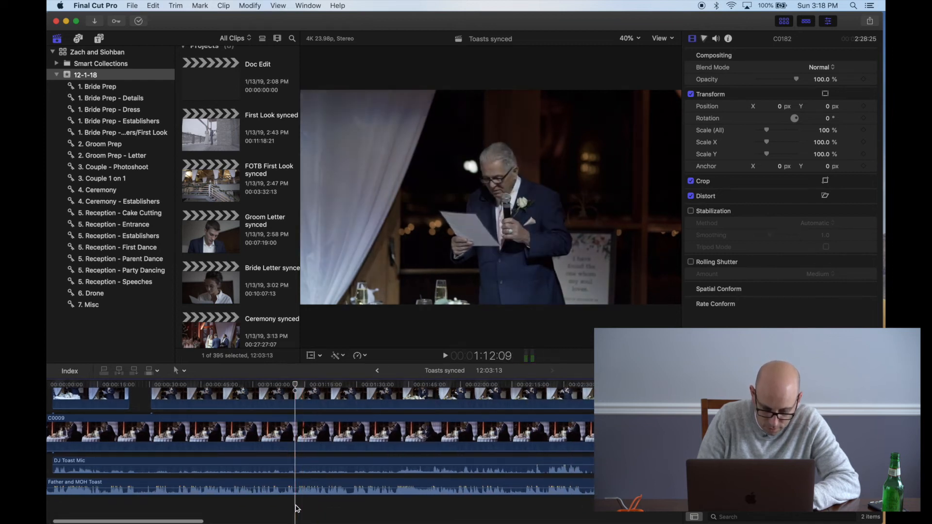
Step: Split the Father and MOH Toast, DJ Toast Mic, C0009 and C0182 clips at 1:12:09
click(298, 485)
key(super+b)
click(297, 463)
key(super+b)
click(293, 428)
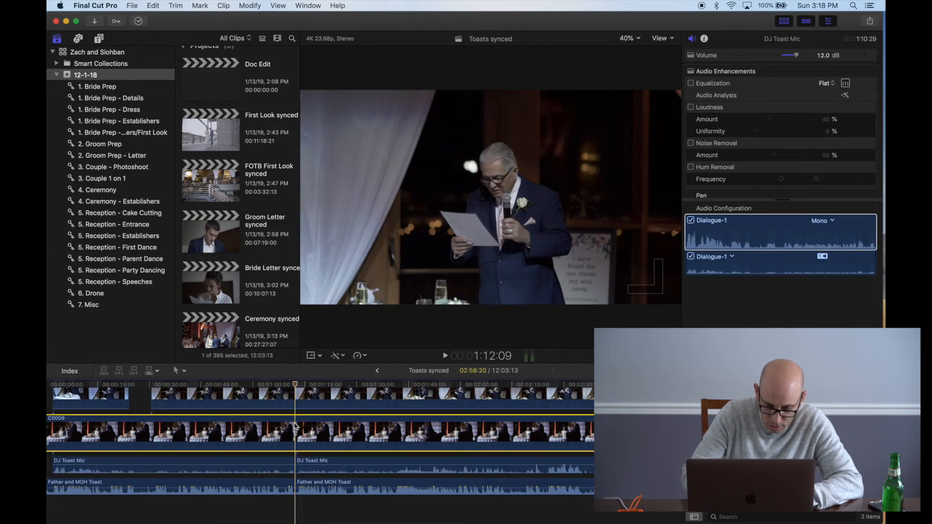
key(super+b)
scroll(294, 427, up, 3)
click(281, 416)
key(super+b)
Step: Copy the four stacked clip segments between 1:12:09 and 2:58:20 together
scroll(291, 427, right, 5)
super+click(327, 454)
super+click(327, 485)
super+click(328, 506)
key(super+c)
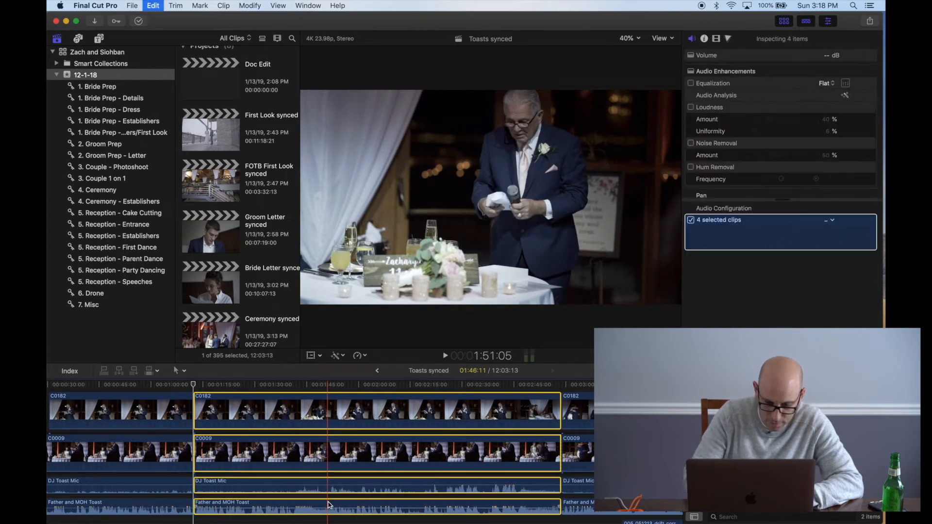
Step: Undo the splits at 1:12:09 and 2:58:20 so the toast clips in the synced timeline are whole again
scroll(328, 505, left, 3)
key(super+z)
key(super+z)
key(super+z)
key(super+z)
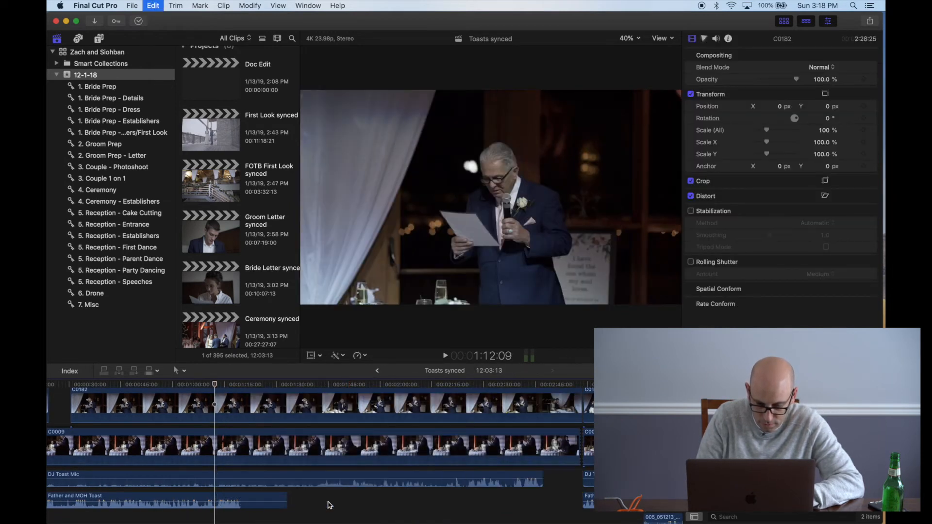
key(Down)
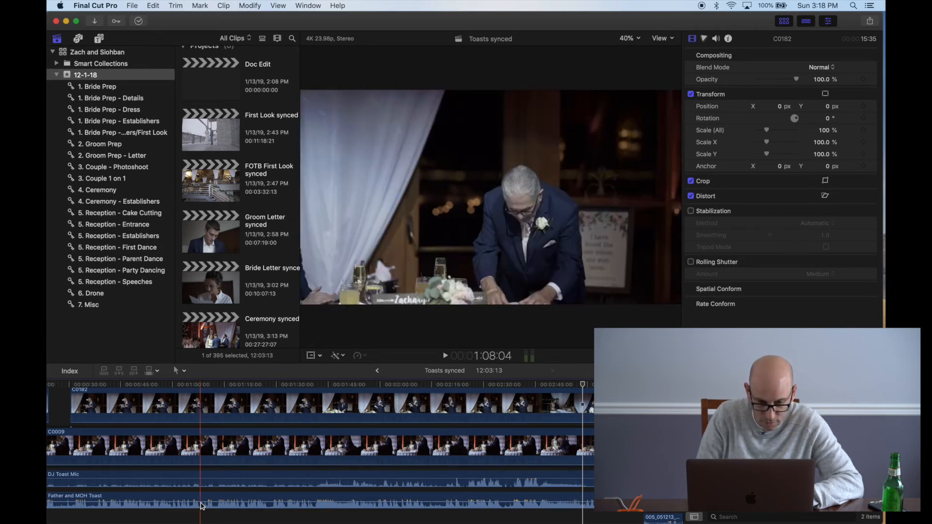
scroll(327, 500, right, 5)
scroll(211, 53, up, 2)
Step: Open the Highlight project from the browser
scroll(219, 200, down, 10)
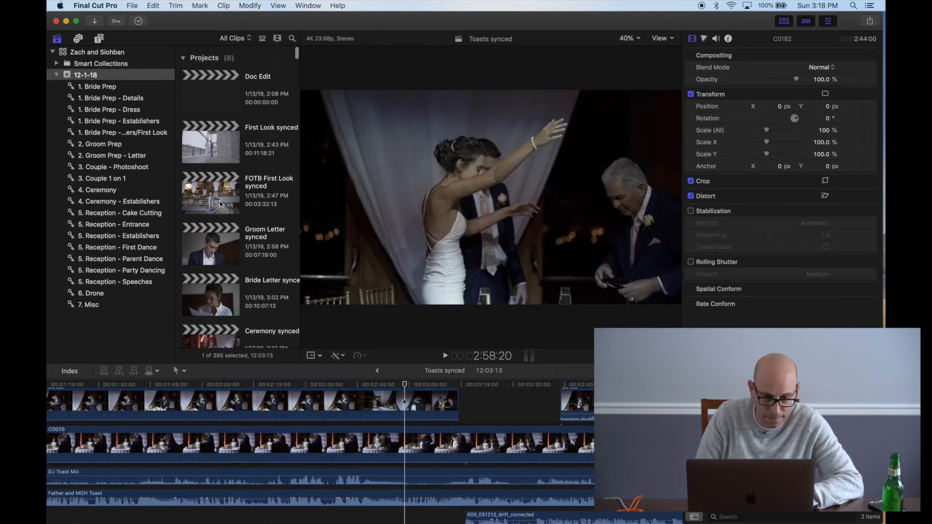
scroll(221, 204, up, 2)
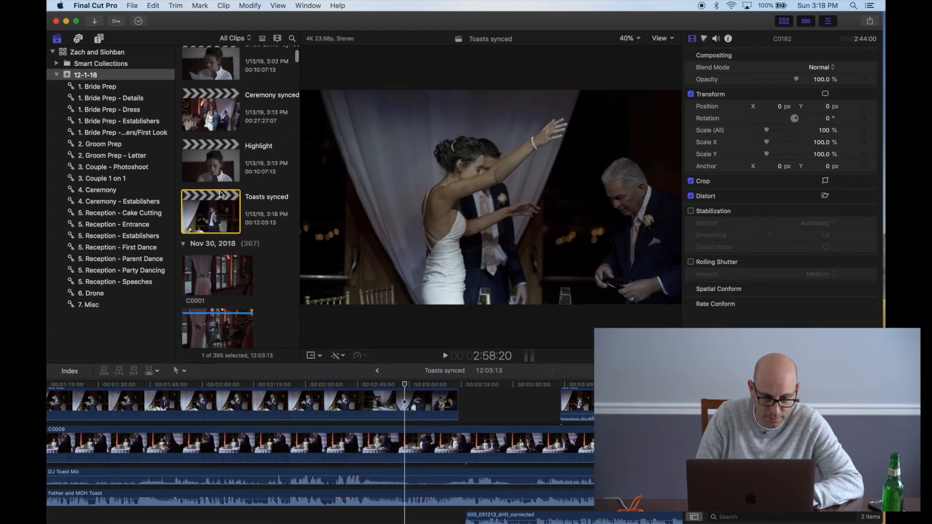
double_click(221, 170)
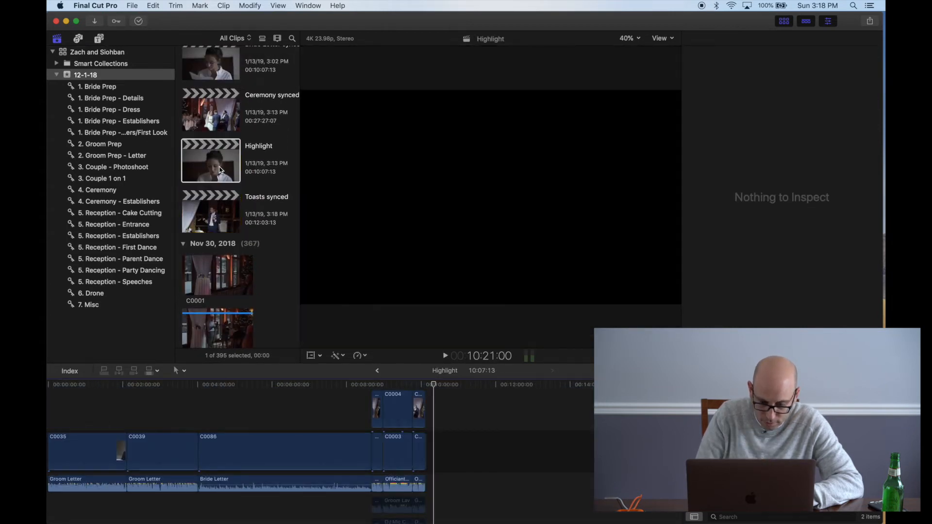
Step: Delete the tiny gap after the last C0003 clip at the end of the Highlight timeline
key(super+equal)
key(super+equal)
key(super+equal)
key(super+equal)
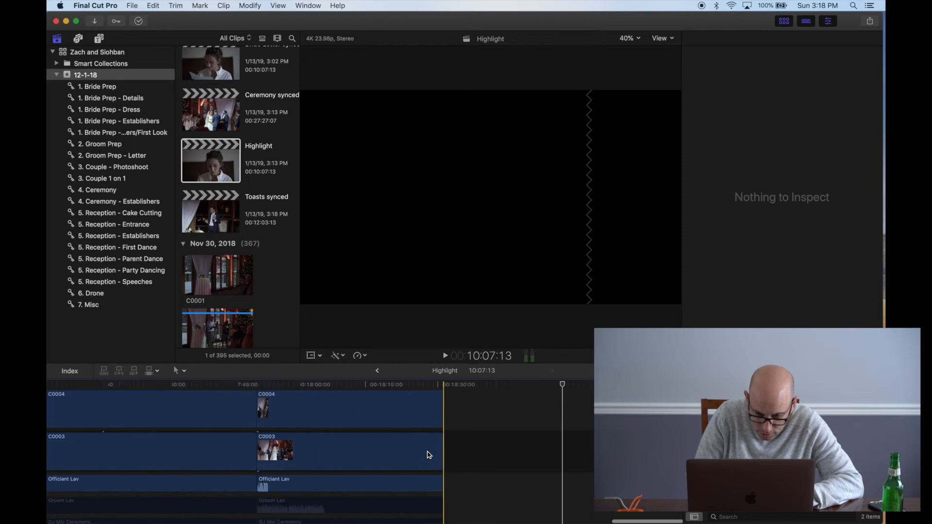
click(445, 451)
key(super+equal)
key(super+equal)
key(super+equal)
key(super+equal)
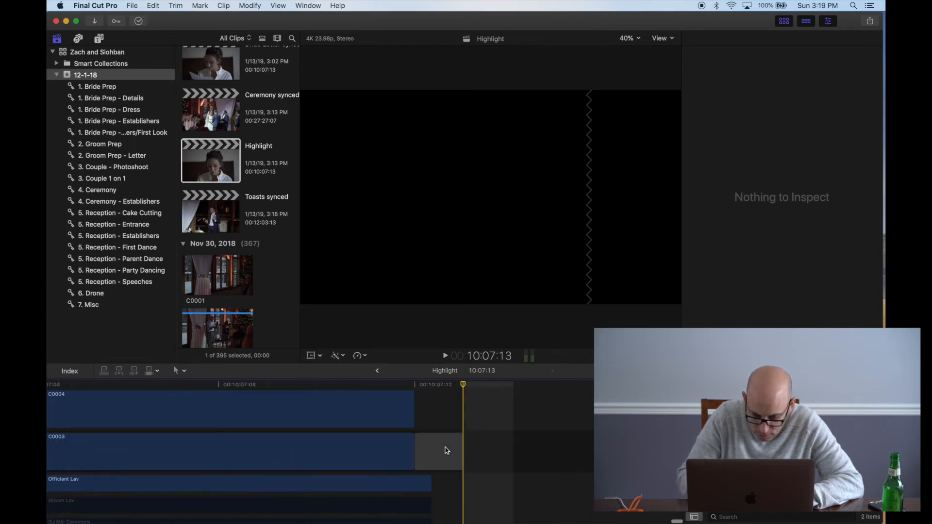
key(BackSpace)
Step: Trim the end of the last Officiant Lav clip to a length of 21:06, flush with the video clips above
key(super+minus)
key(super+minus)
key(super+minus)
key(super+minus)
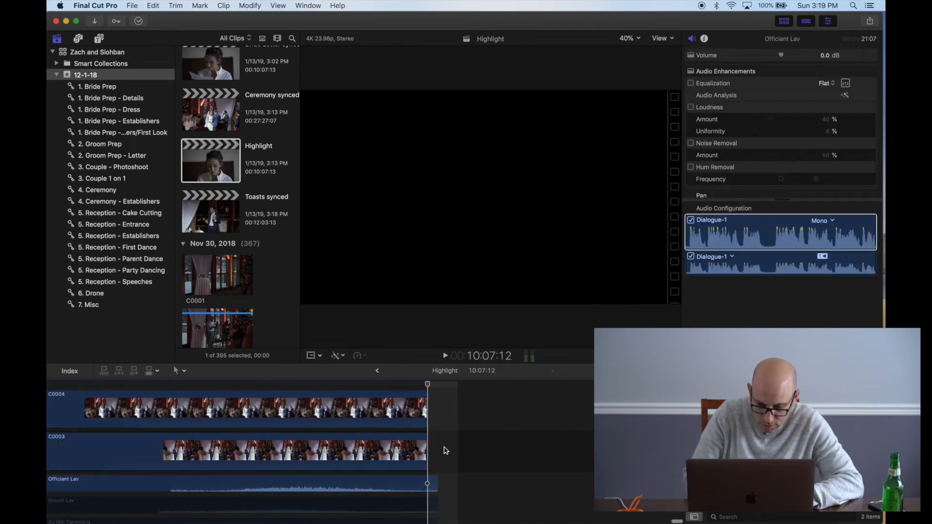
click(445, 484)
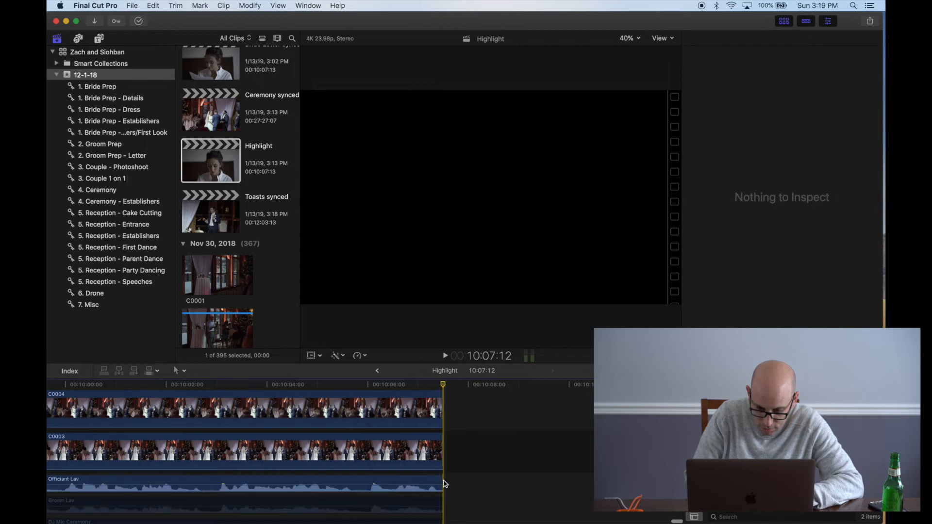
click(443, 480)
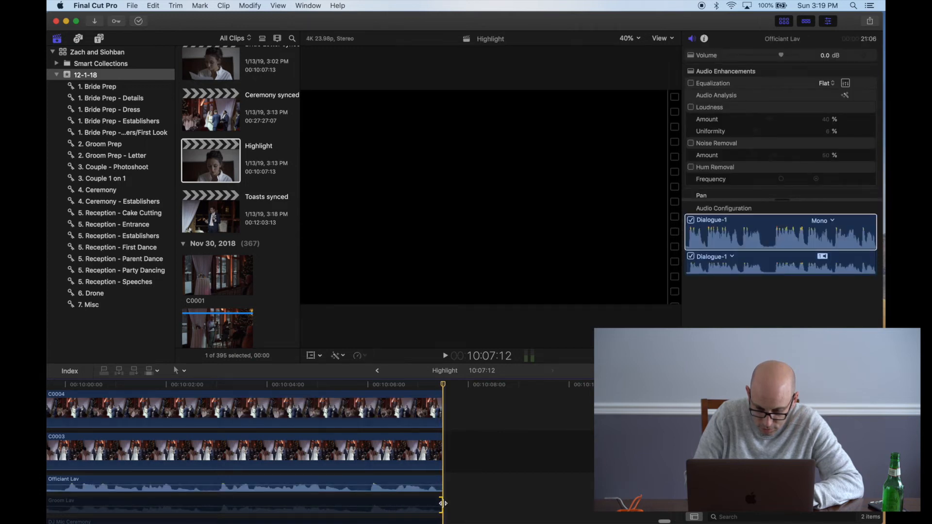
Step: Paste the copied toast passage with its C0182, C0009 and microphone clips at the end of the Highlight timeline
click(443, 458)
key(End)
key(shift+z)
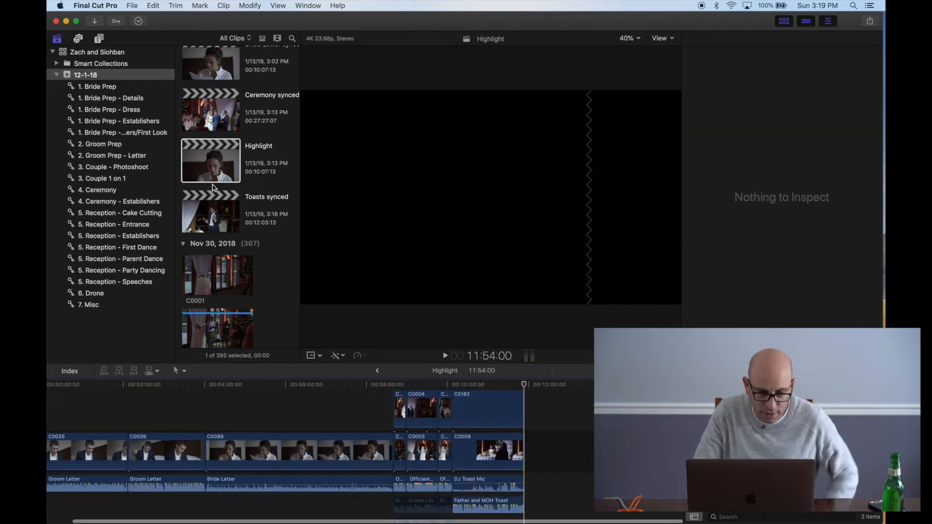
Step: Open the Toasts synced project and play the next toast from about 3:42
click(212, 175)
double_click(213, 213)
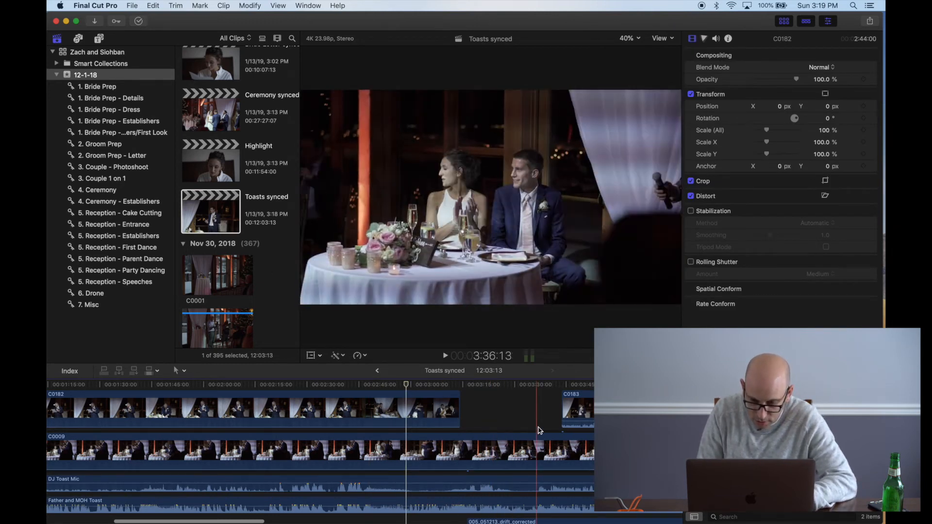
scroll(554, 426, right, 5)
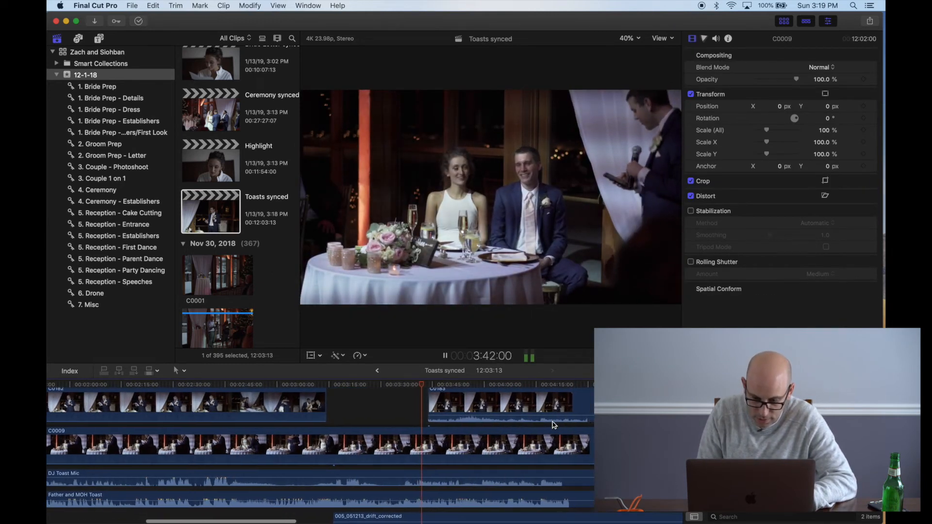
scroll(555, 426, down, 2)
key(space)
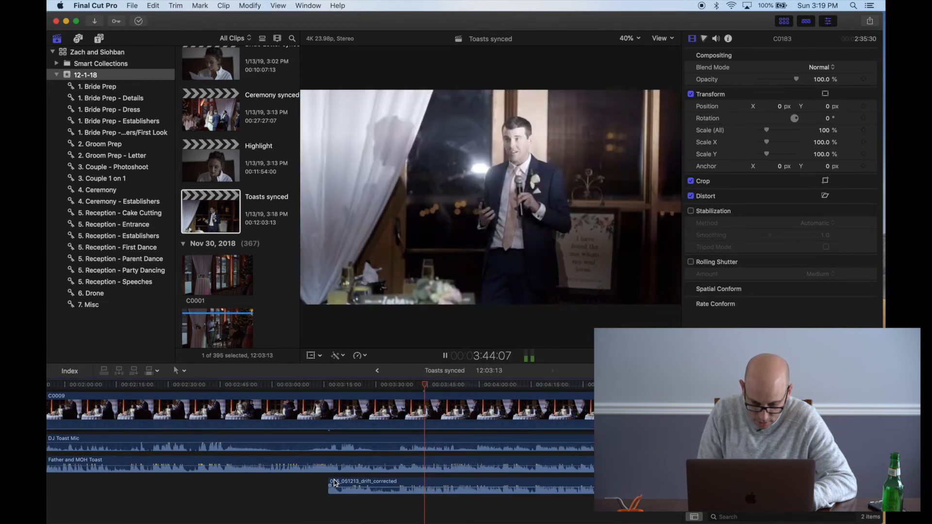
Step: Trim the start of the 005_051213_drift_corrected audio to a length of about 7:27
drag(330, 487, 577, 494)
click(428, 458)
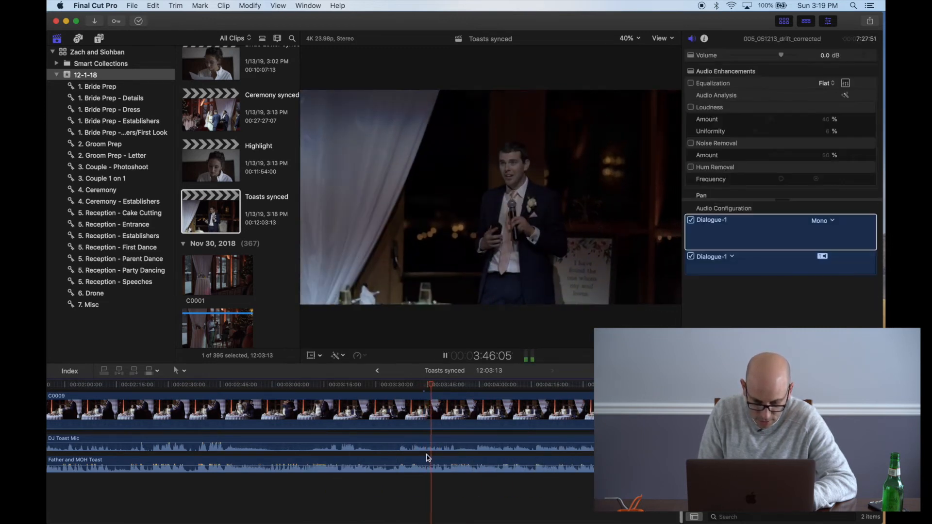
Step: Compare the two toast microphones by disabling each in turn, leaving only DJ Toast Mic enabled and Father and MOH Toast disabled
click(439, 445)
drag(439, 446, 438, 443)
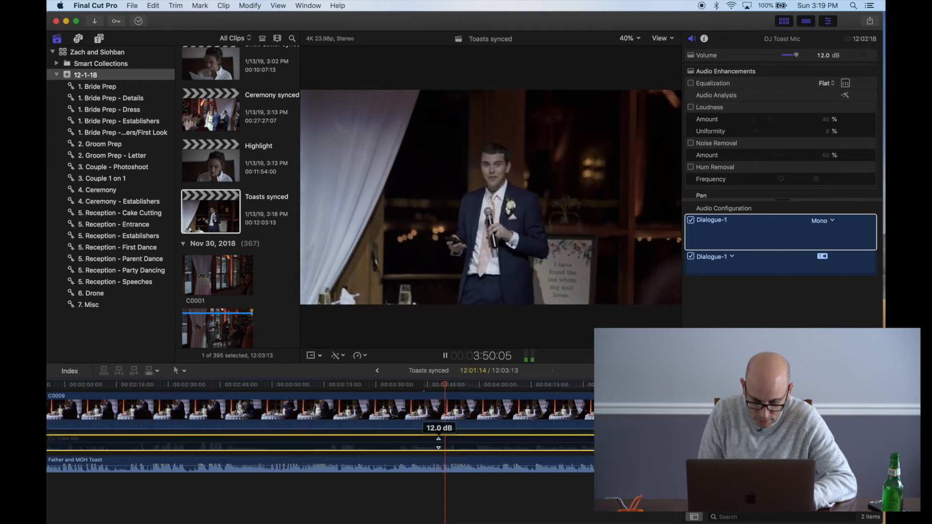
scroll(439, 443, right, 3)
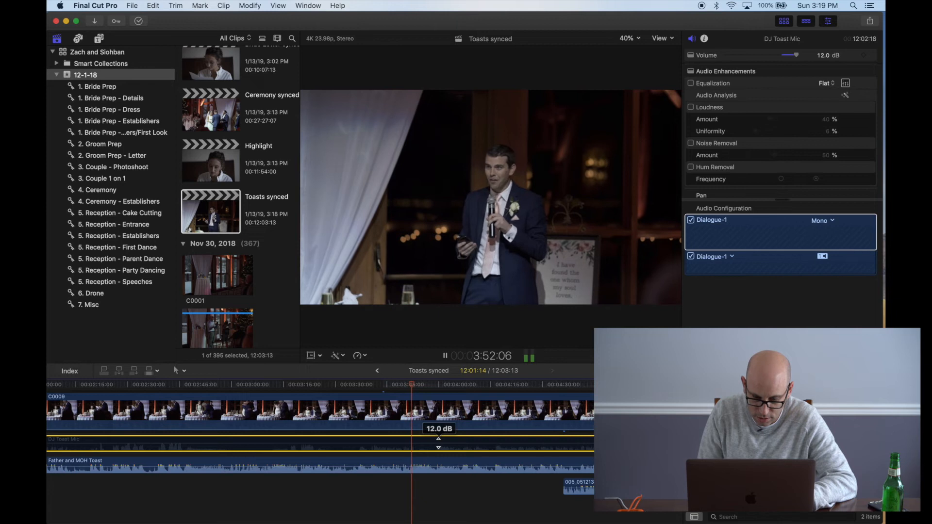
scroll(439, 444, right, 2)
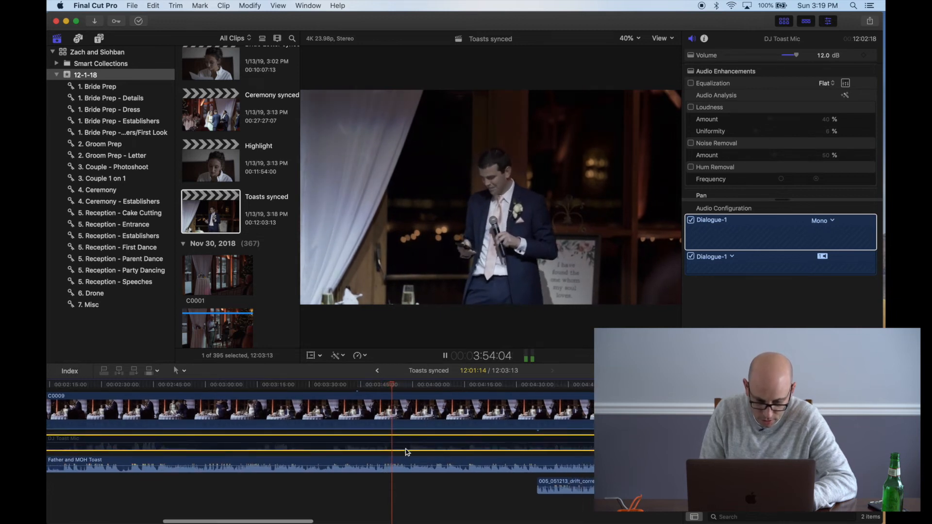
click(401, 464)
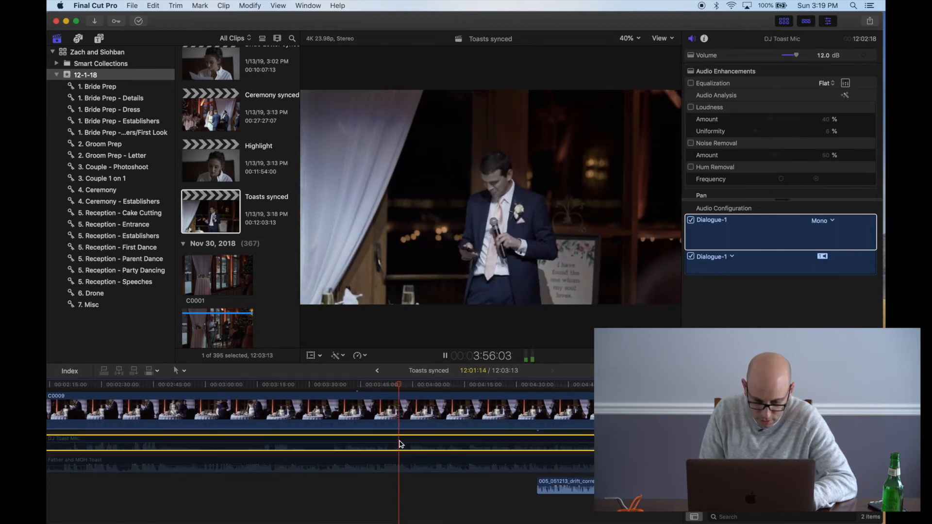
scroll(401, 444, up, 3)
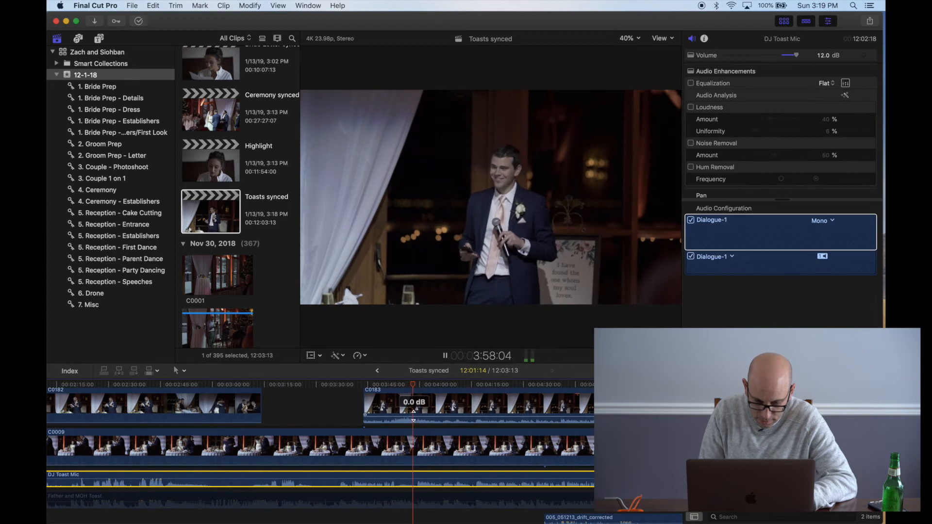
Step: Listen to the toast from about 3:58 to 4:21 using only the DJ Toast Mic audio
scroll(427, 477, right, 2)
scroll(428, 477, down, 1)
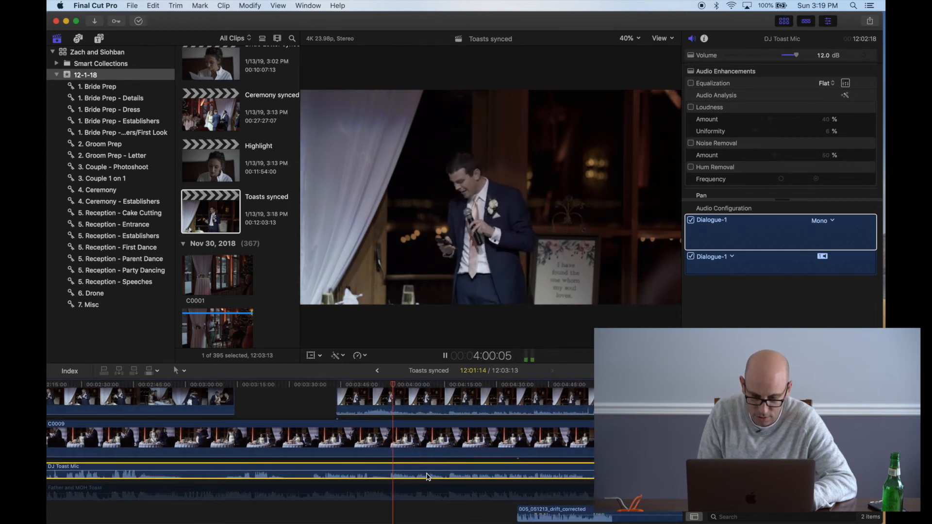
scroll(427, 478, down, 2)
scroll(428, 477, right, 3)
scroll(428, 477, right, 1)
click(398, 492)
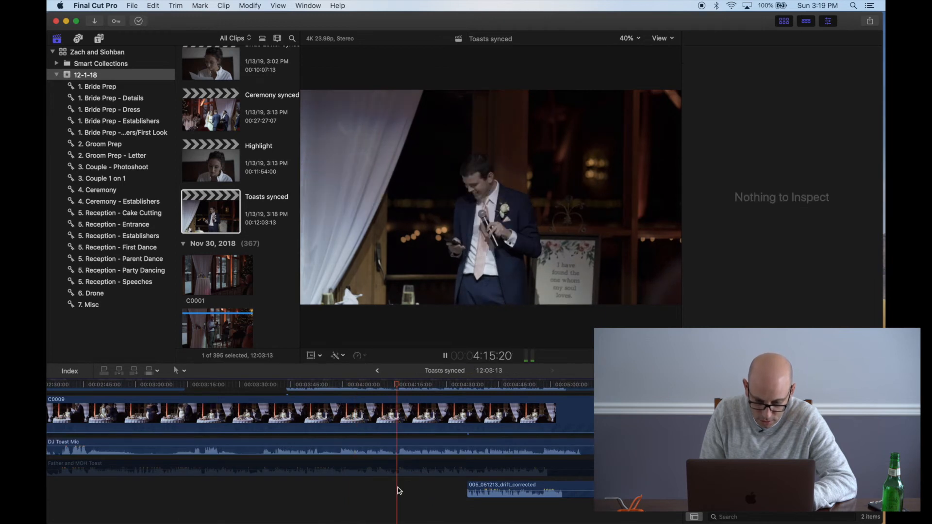
scroll(398, 491, right, 5)
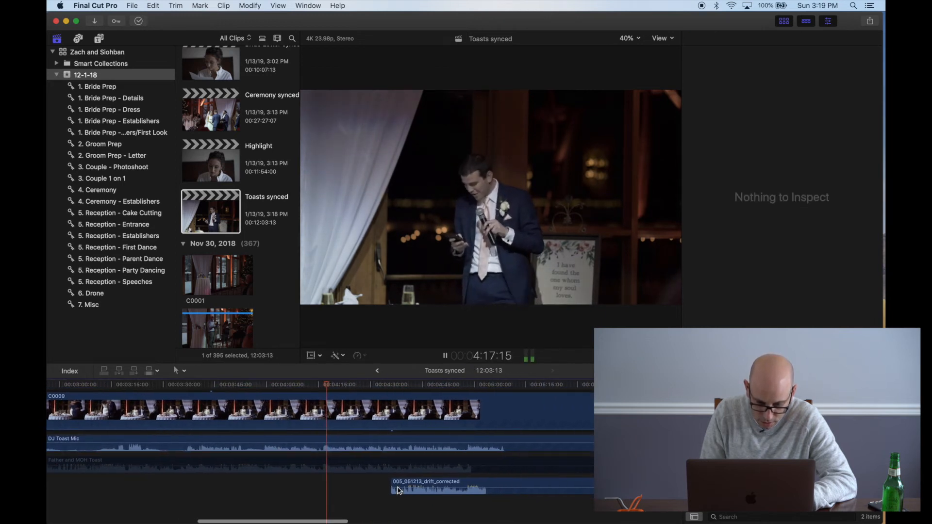
scroll(398, 492, right, 4)
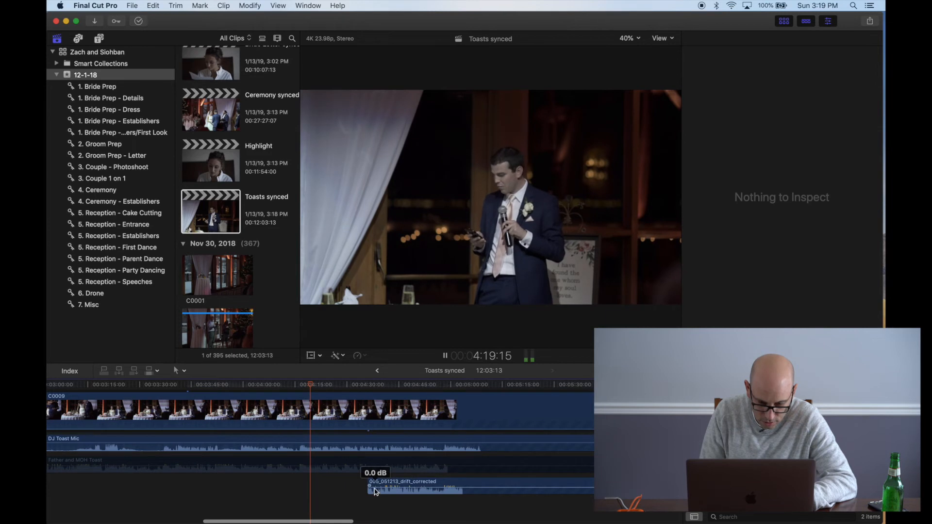
key(shift+z)
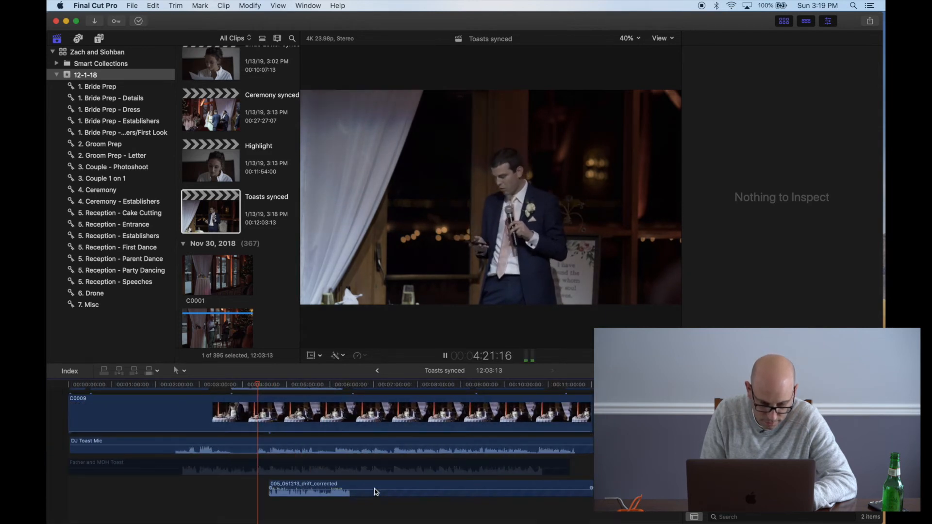
key(space)
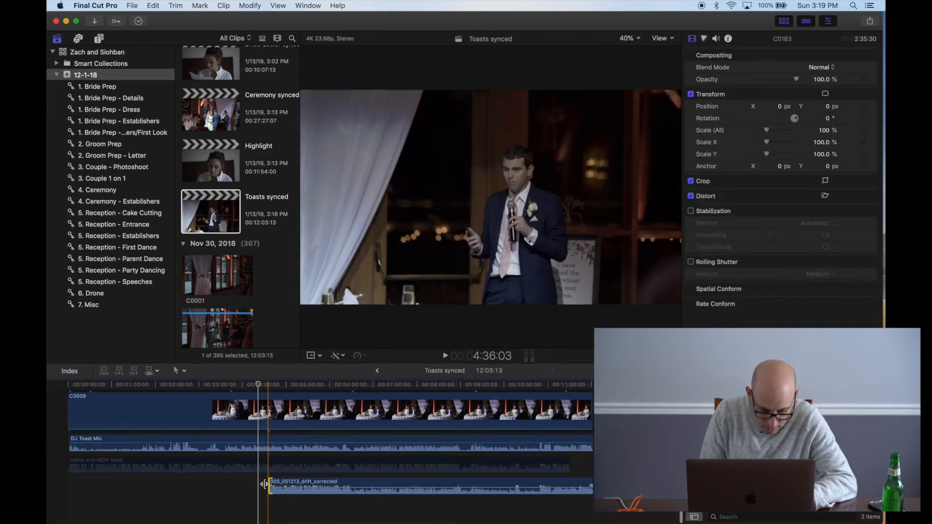
Step: Extend the start of the 005_051213_drift_corrected audio back to about 3:43 and disable the DJ Toast Mic clip
drag(270, 484, 231, 483)
click(264, 443)
key(space)
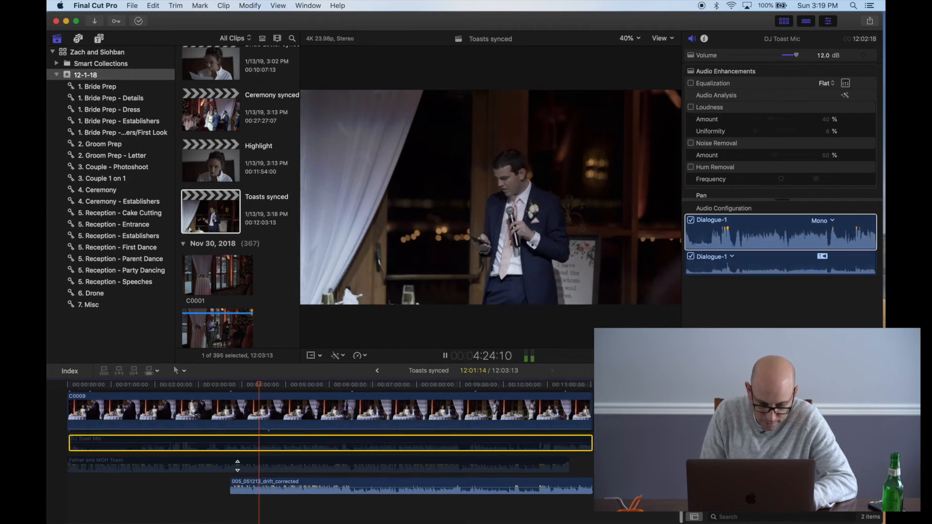
key(space)
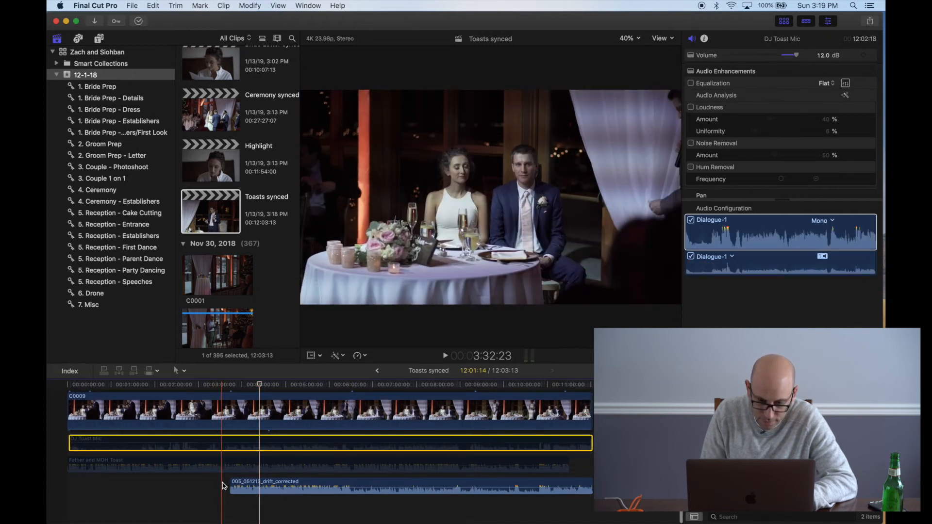
Step: Extend the start of the 005_051213_drift_corrected audio to a clip length of 8:49:03 and play the toast with it
click(226, 486)
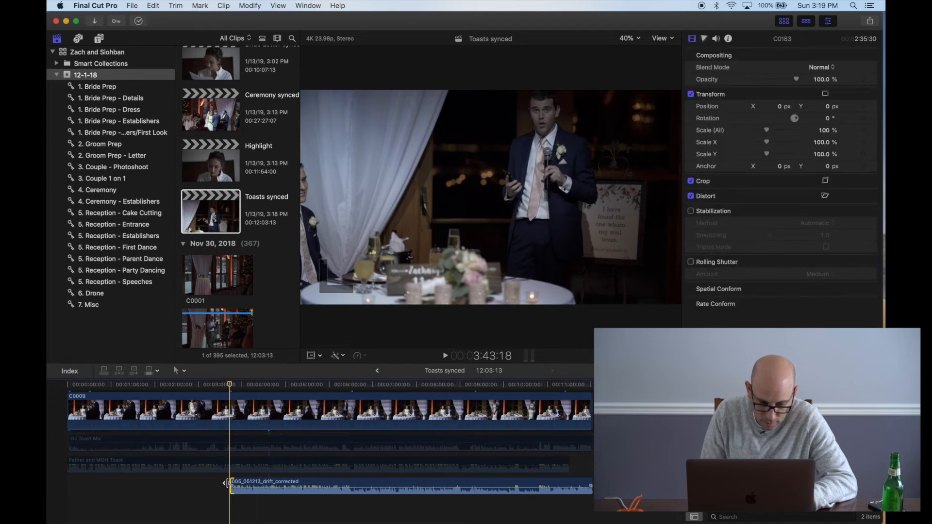
drag(233, 483, 211, 483)
click(283, 481)
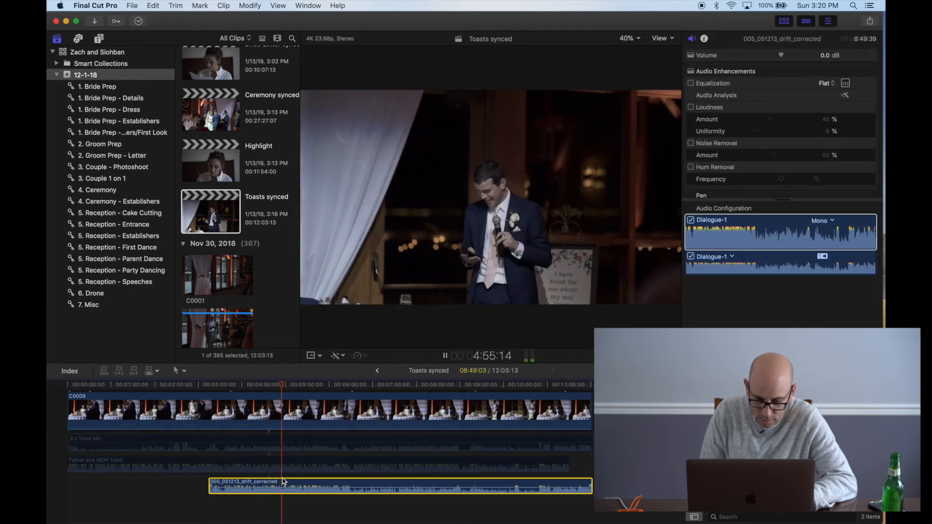
click(270, 476)
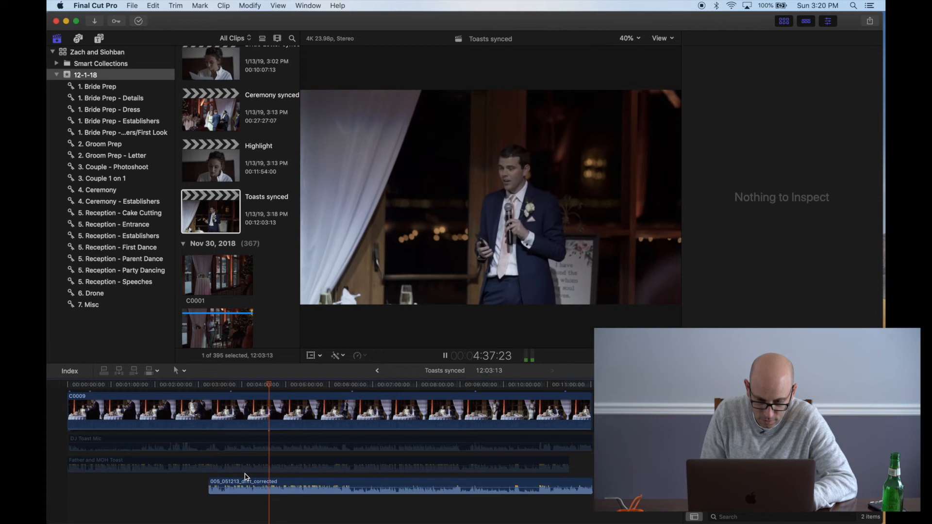
click(245, 476)
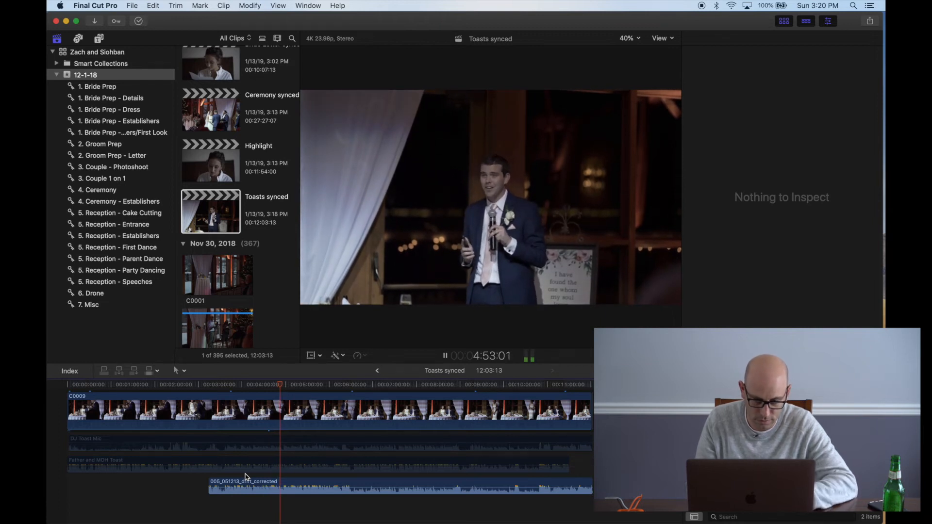
Step: Disable the C0183 clip to check the C0009 angle beneath it, and enable C0183 again
scroll(245, 477, up, 2)
click(280, 409)
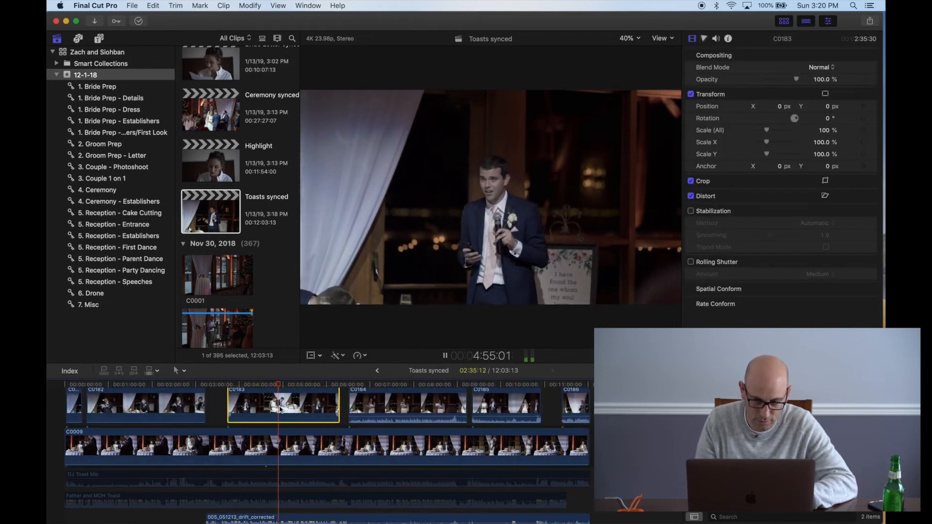
key(v)
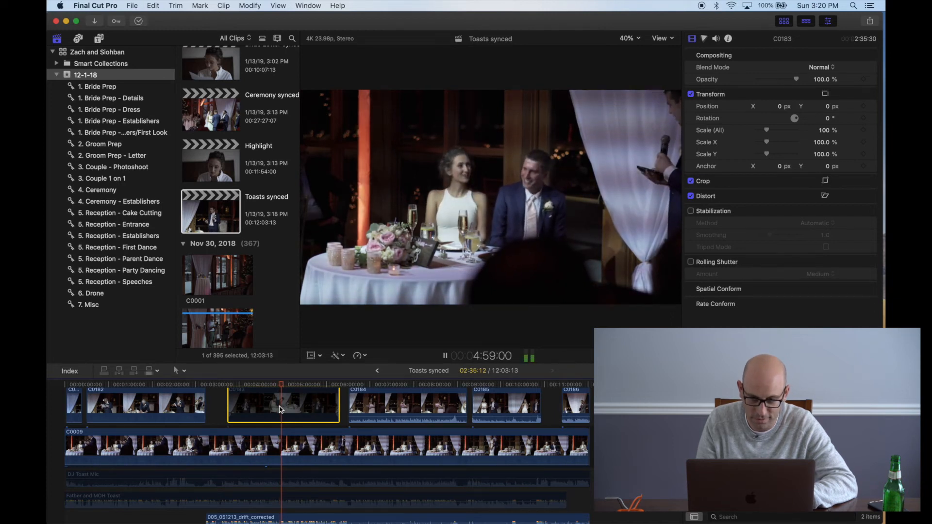
key(v)
Step: Play through the toast from about 5:03 to 6:20 to find where the speech ends
scroll(281, 409, down, 3)
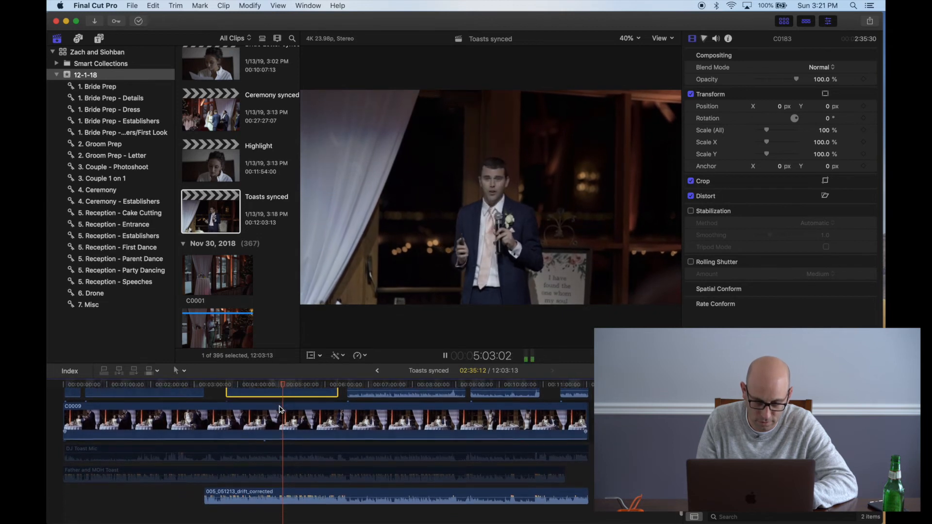
scroll(280, 409, down, 1)
click(298, 475)
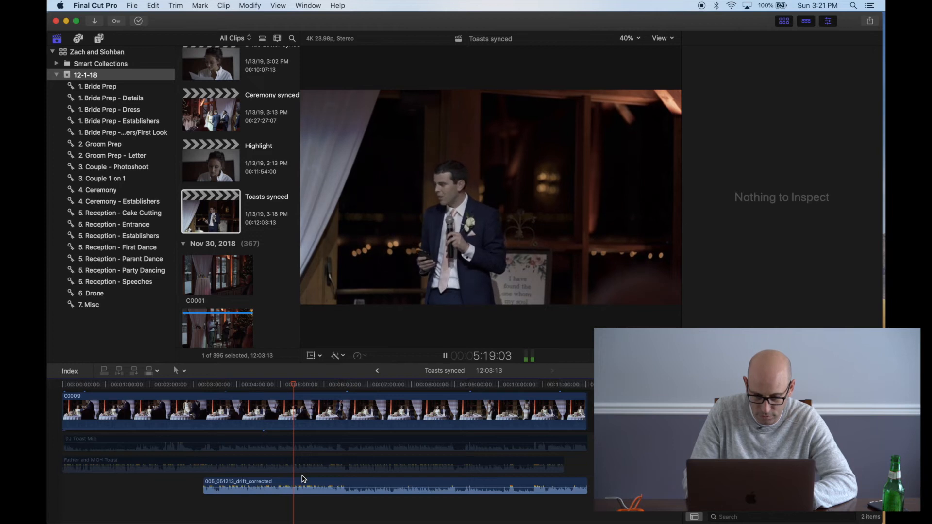
key(space)
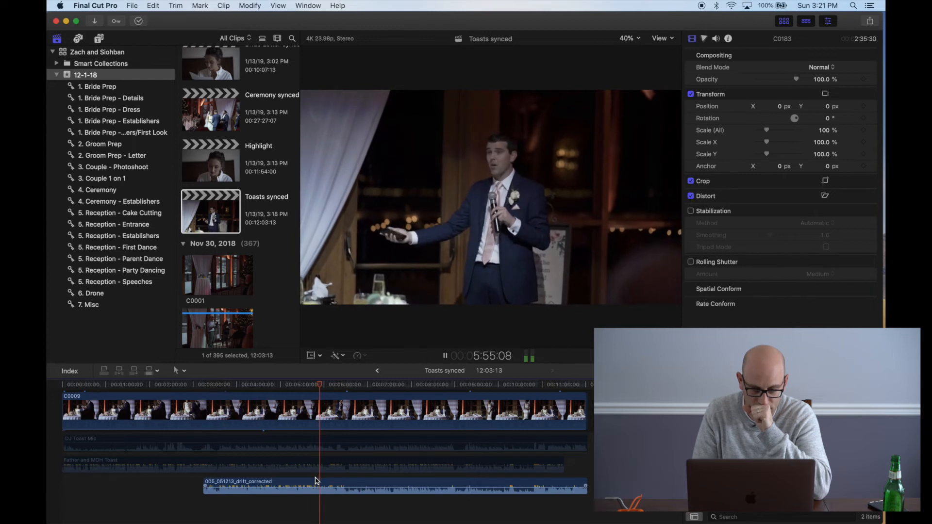
click(327, 481)
click(328, 478)
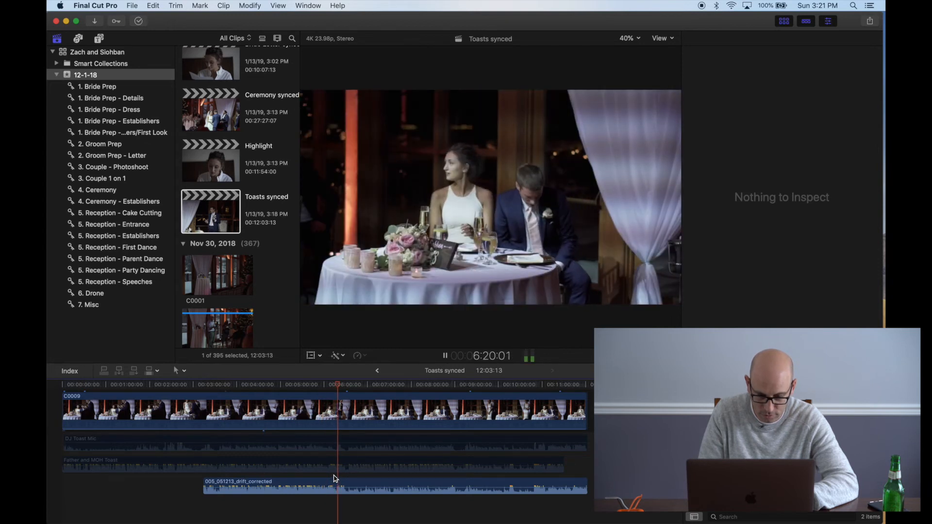
key(space)
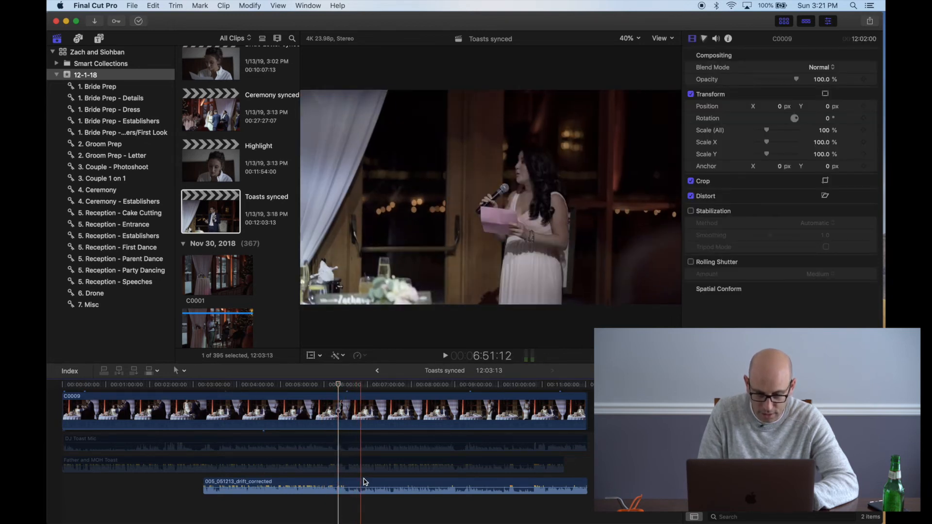
Step: Split the 005_051213_drift_corrected audio at 6:31:04 and delete the part after the cut
click(351, 483)
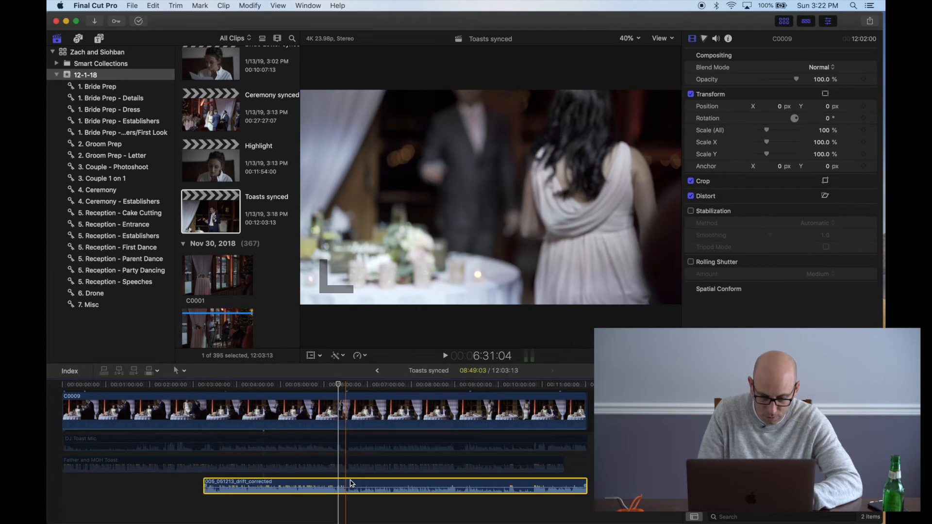
click(347, 485)
click(346, 486)
key(super+b)
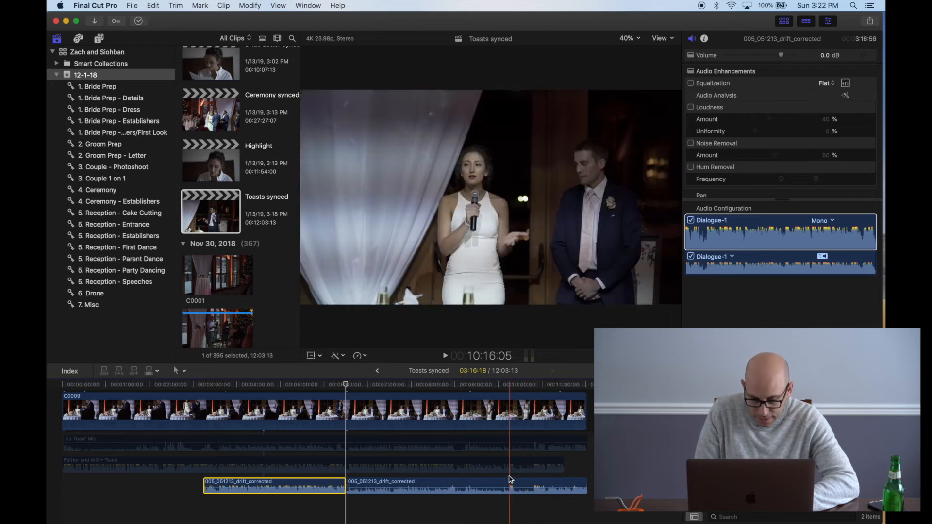
click(508, 479)
click(509, 481)
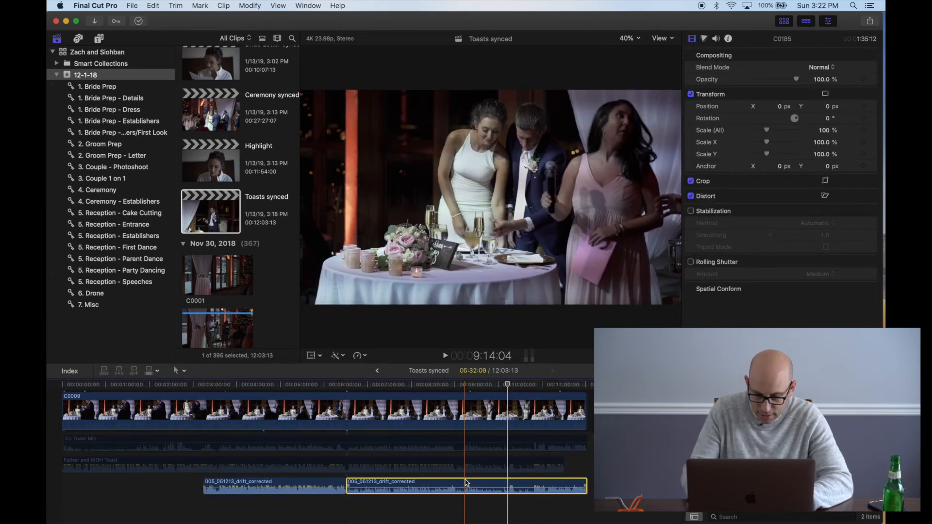
key(BackSpace)
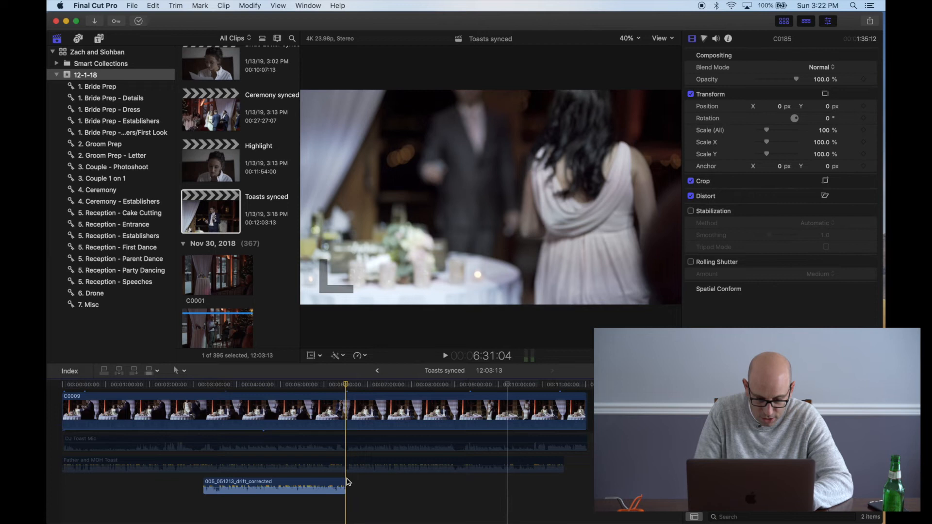
Step: Split the disabled Father and MOH Toast audio at 6:31:04 and trim its first part to 3:14:36, ending where 005_051213_drift_corrected starts
key(super+equal)
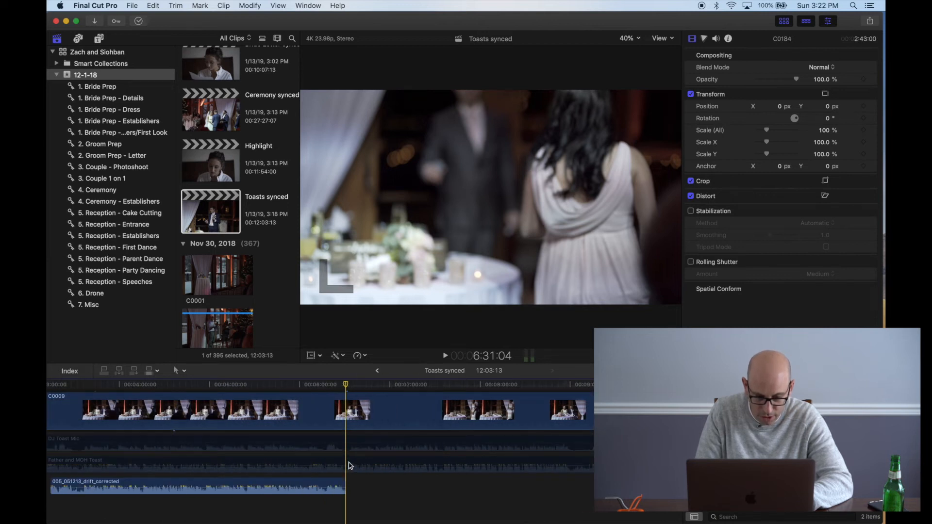
click(349, 462)
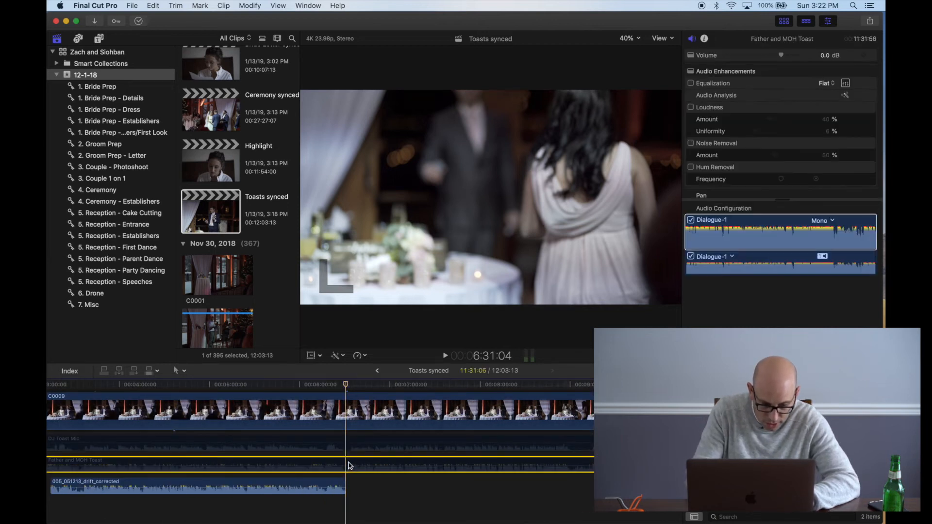
key(super+b)
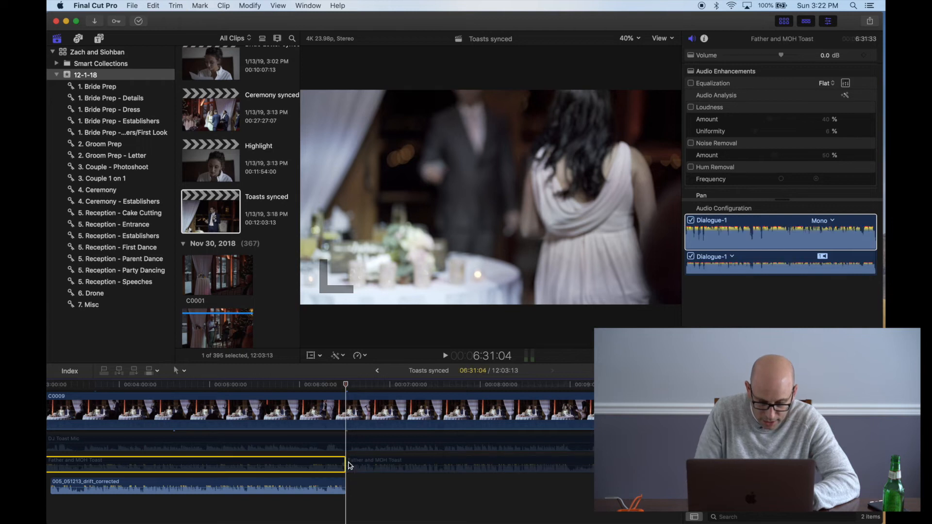
key(super+minus)
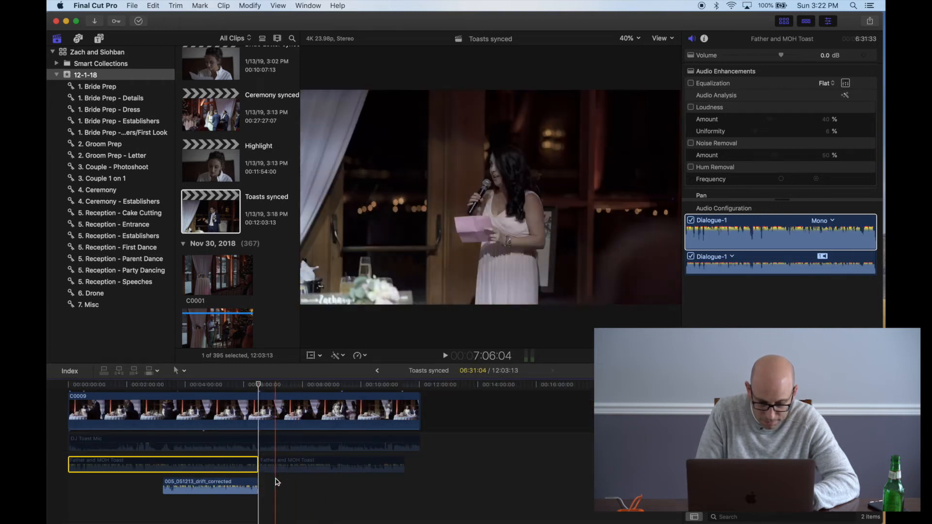
key(super+equal)
drag(260, 464, 127, 464)
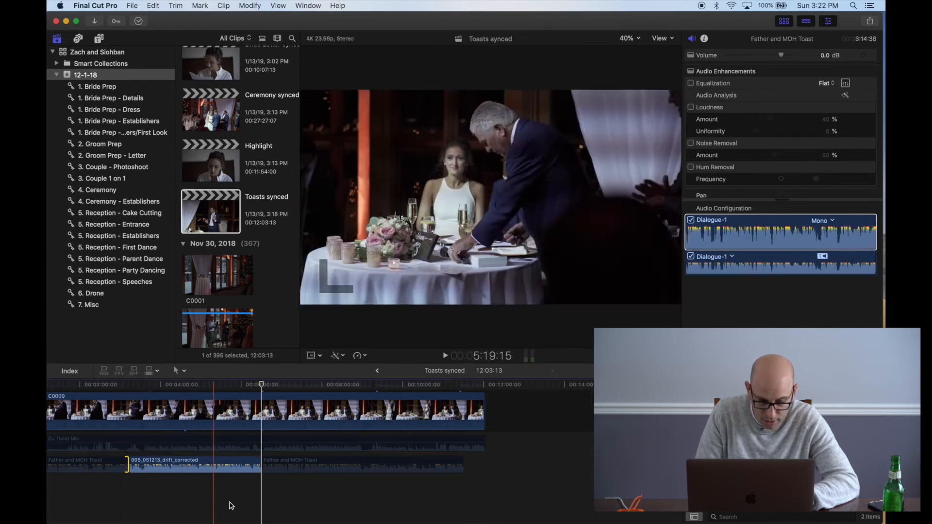
Step: Enable the Father and MOH Toast audio after the 6:31:04 cut and play the toast from there
click(272, 463)
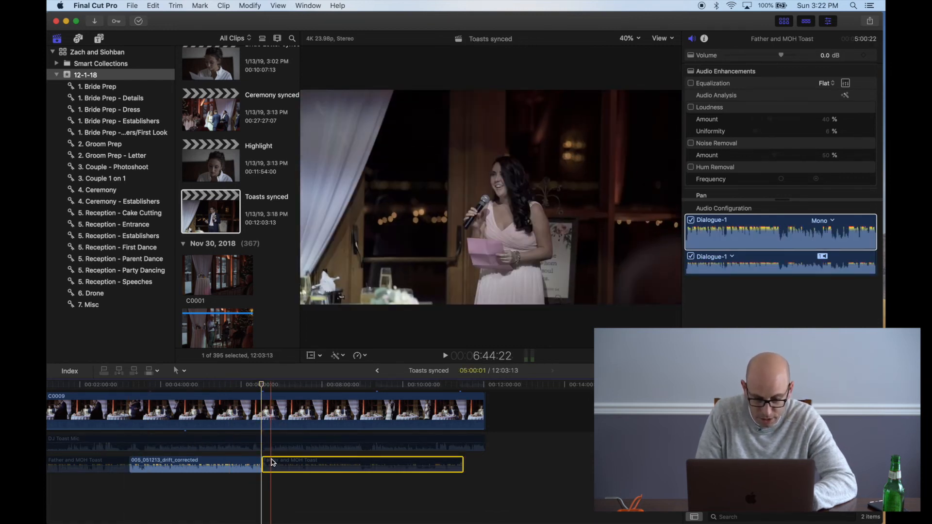
key(v)
click(264, 487)
key(space)
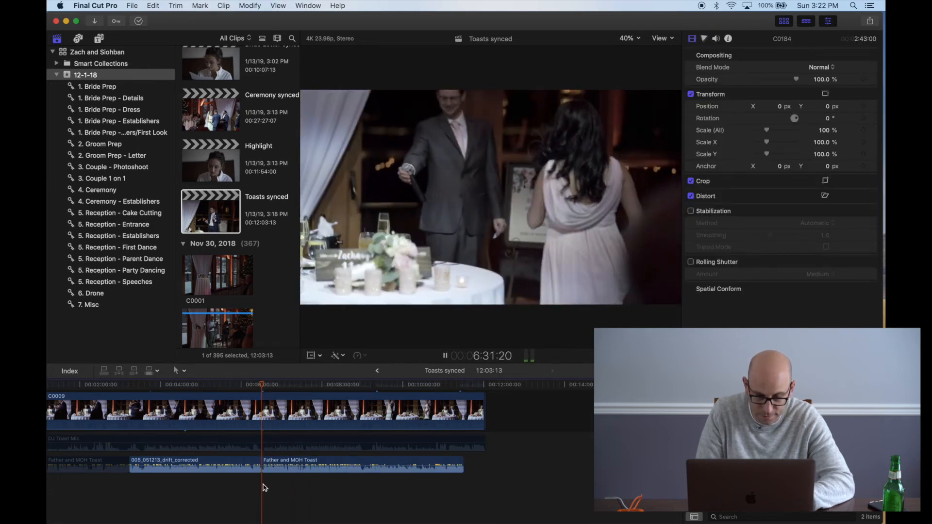
Step: Play sections of the woman's toast up to about 7:41 to judge the Father and MOH Toast audio
key(super+equal)
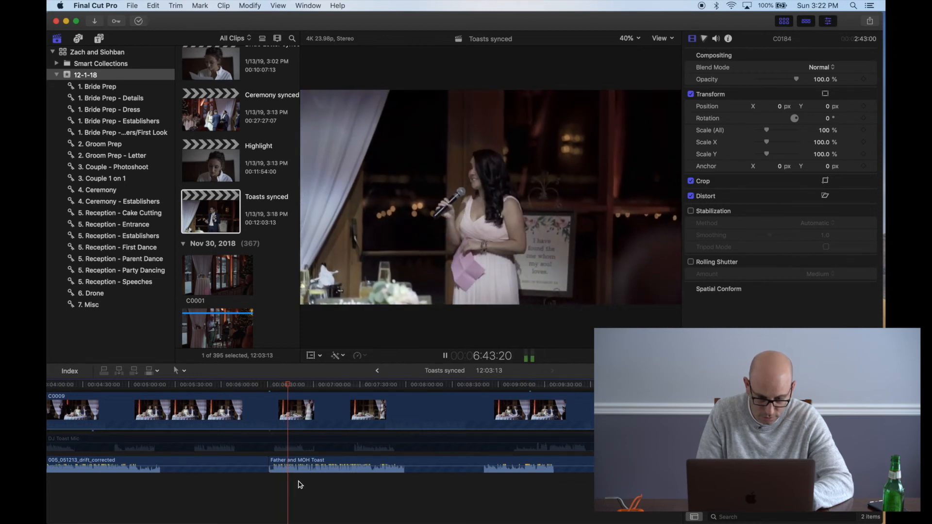
scroll(300, 484, right, 3)
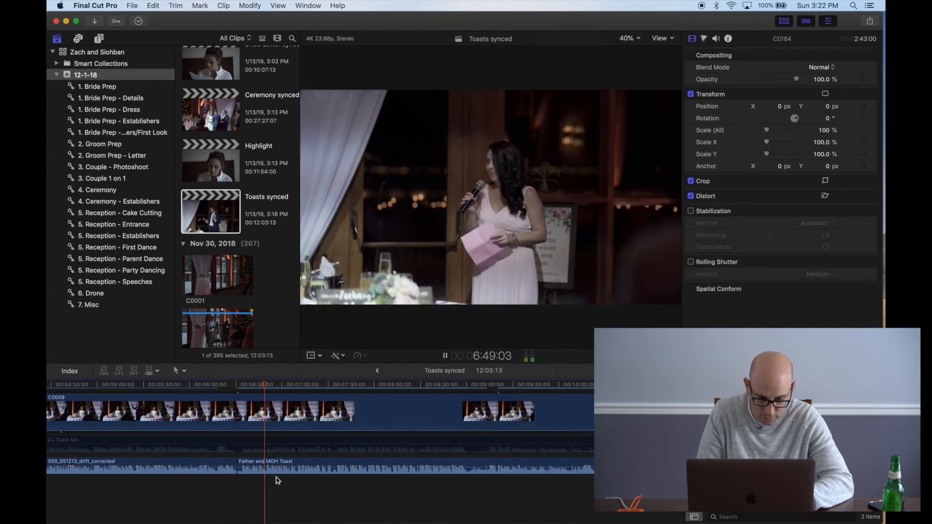
click(276, 478)
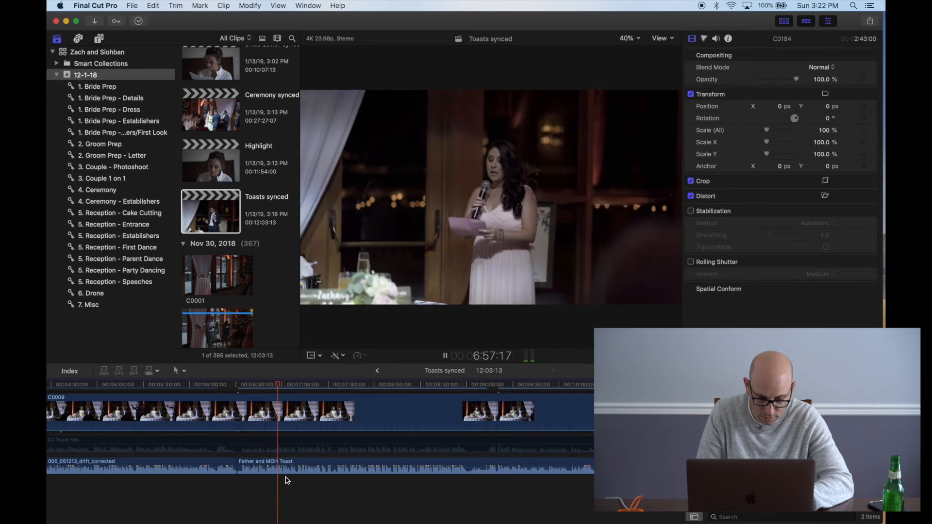
click(287, 478)
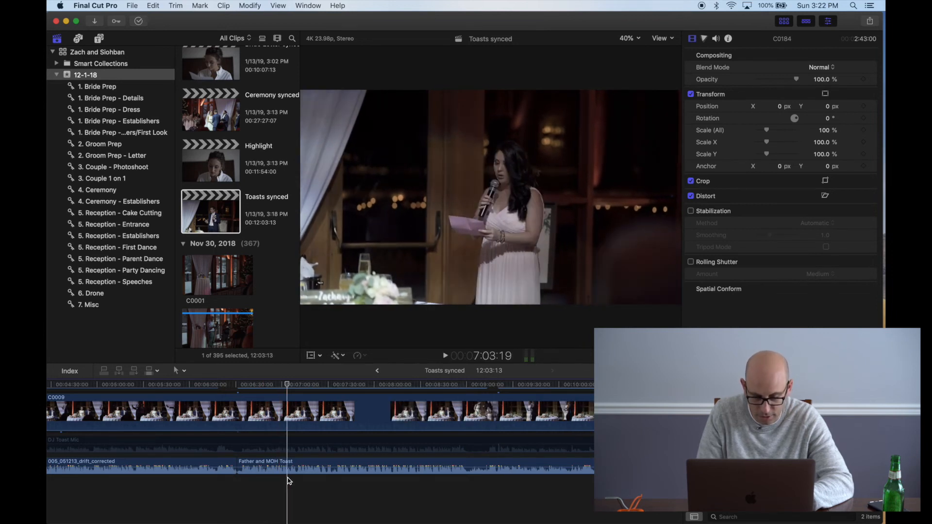
key(space)
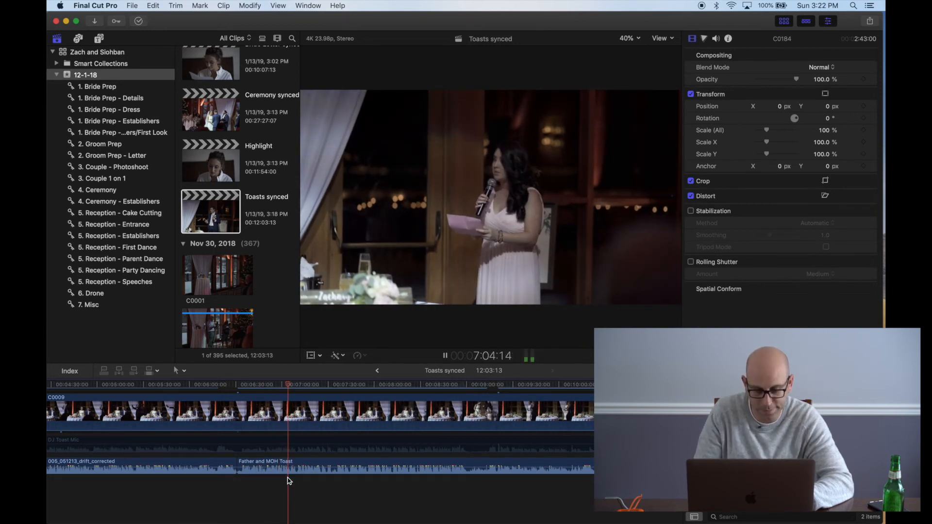
click(301, 484)
key(space)
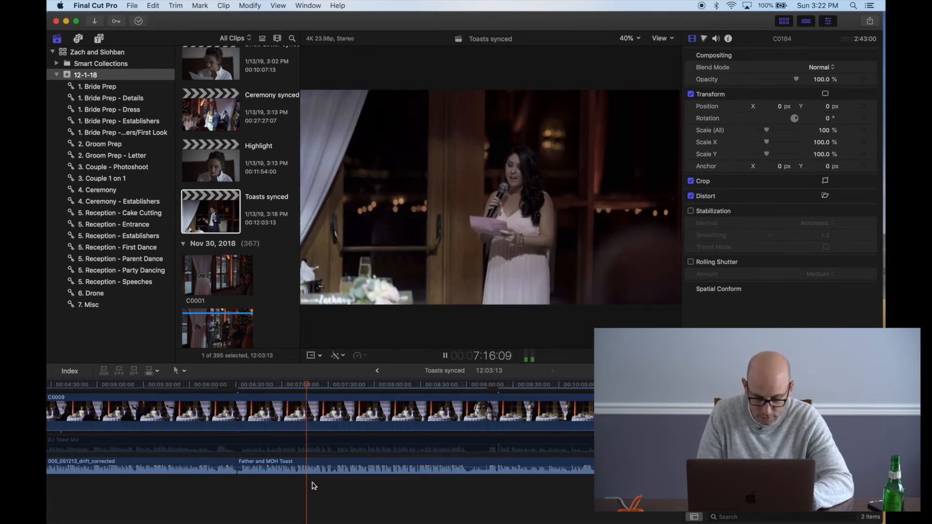
key(space)
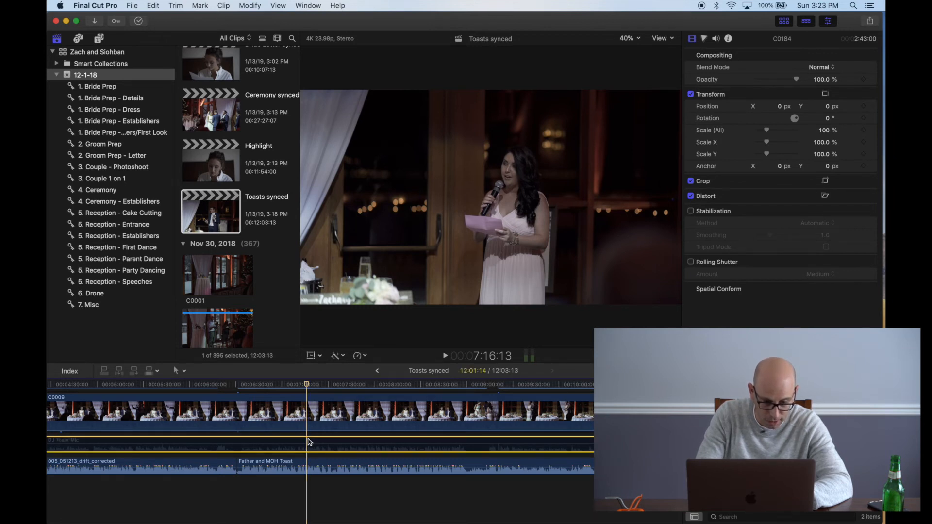
click(306, 466)
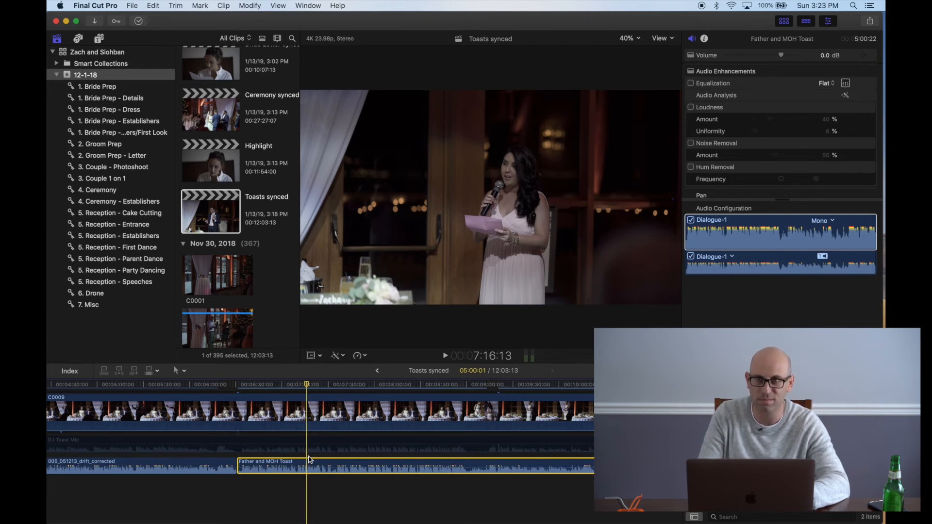
key(space)
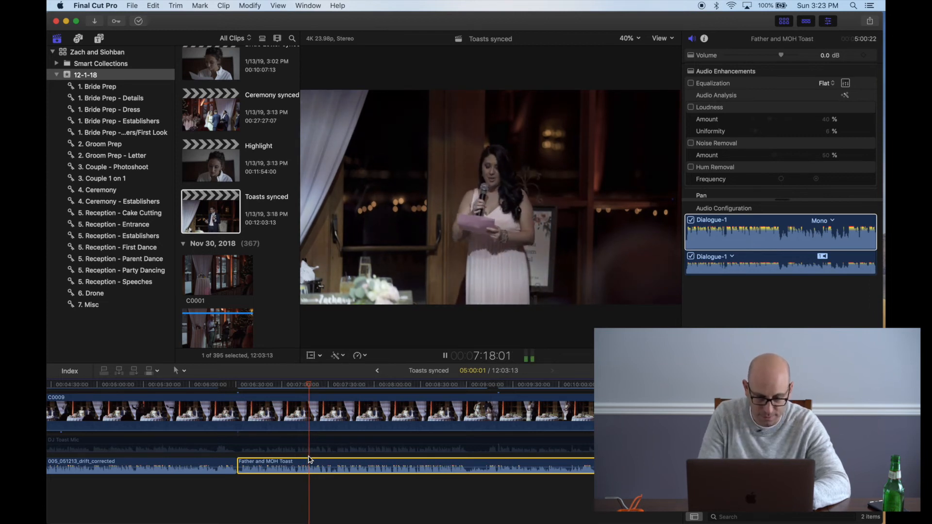
click(319, 456)
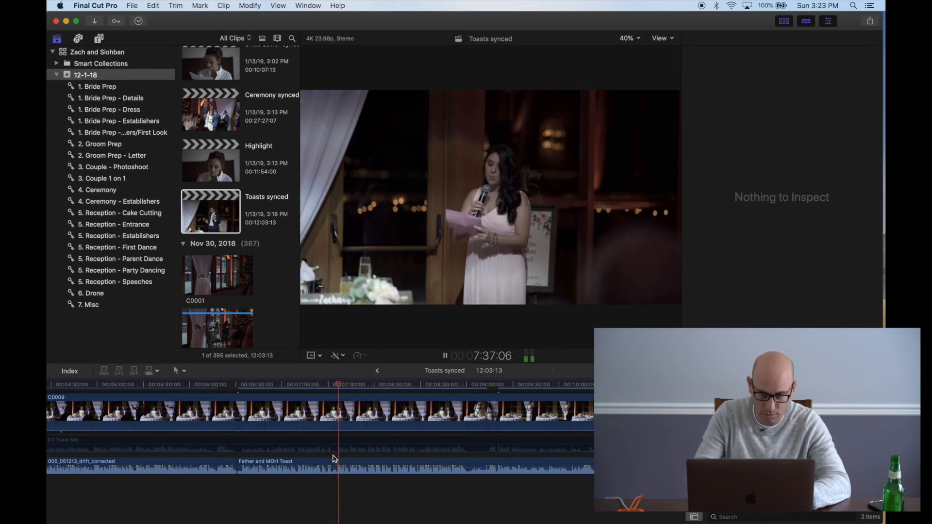
scroll(335, 459, right, 3)
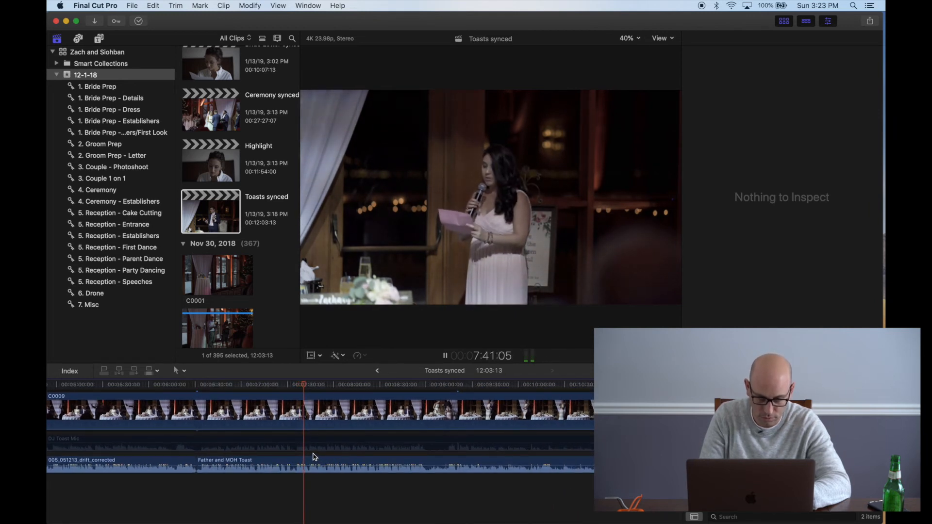
Step: Disable the second Father and MOH Toast part and enable the DJ Toast Mic audio in its place
click(311, 464)
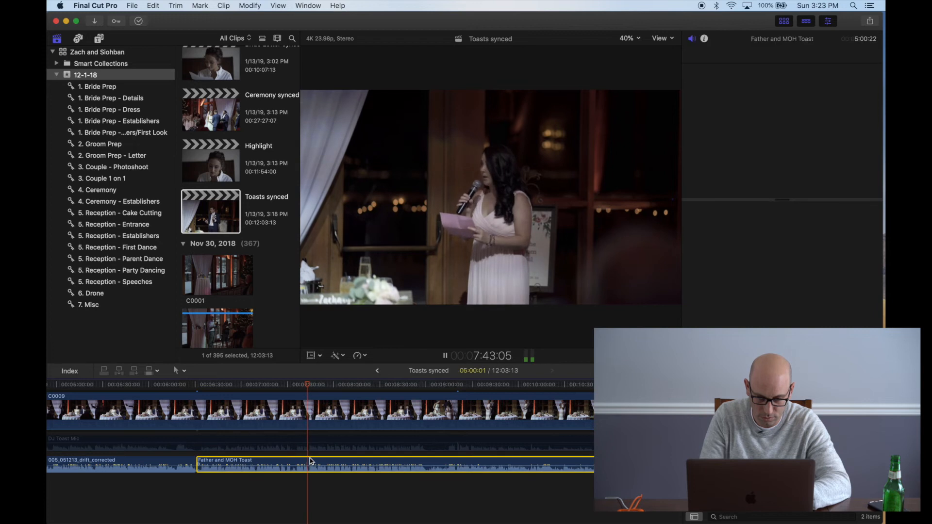
click(312, 442)
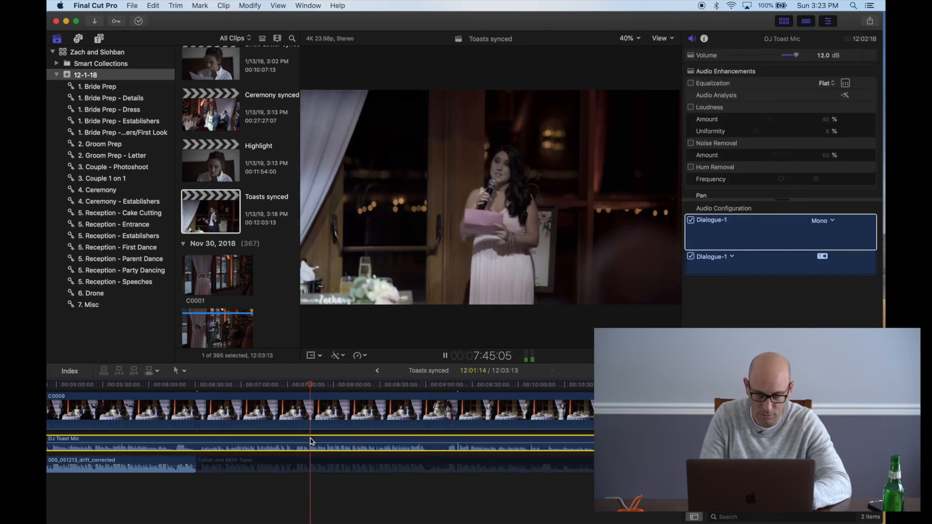
scroll(312, 442, right, 1)
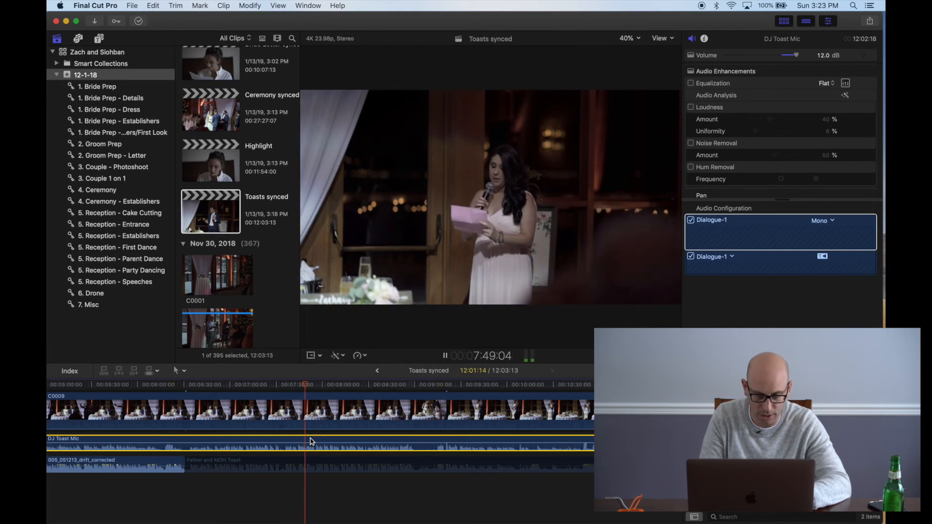
Step: Listen to the rest of the woman's toast on the DJ Toast Mic audio, up to about 8:50
scroll(320, 442, right, 3)
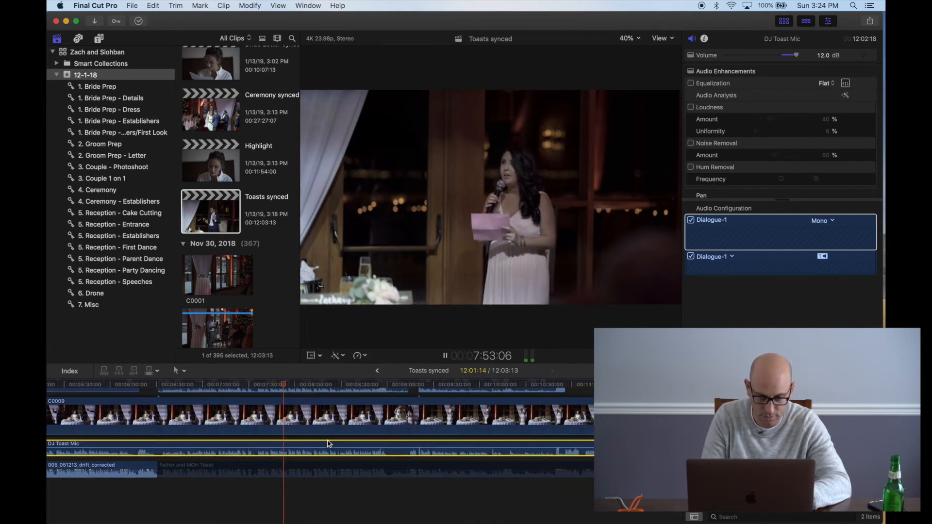
scroll(330, 444, up, 3)
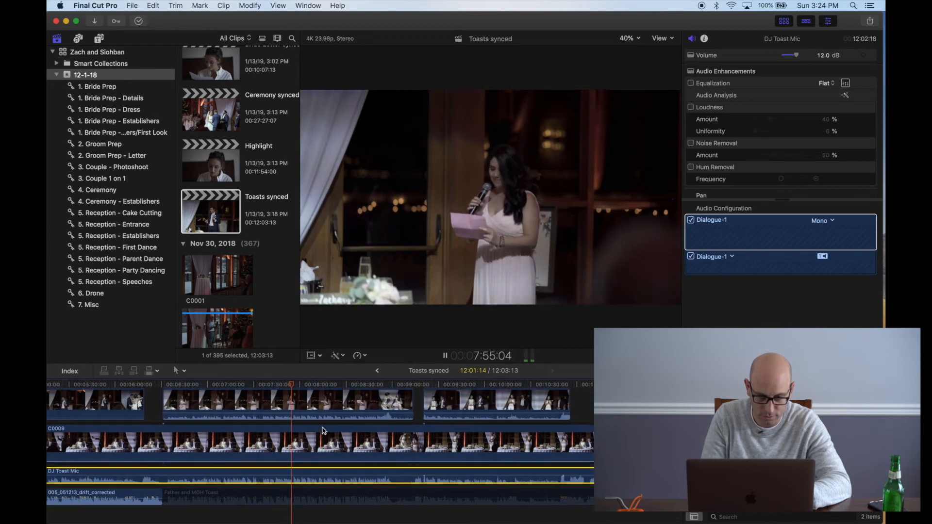
scroll(344, 466, down, 2)
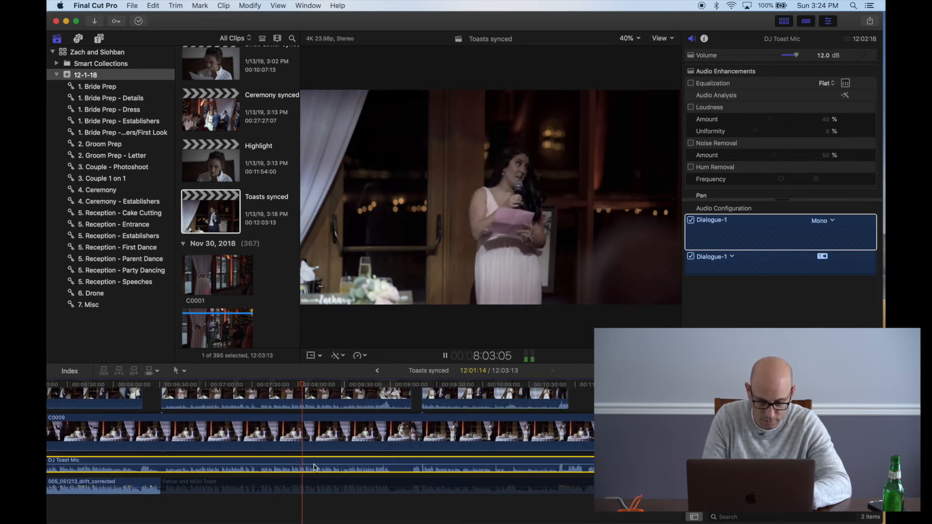
scroll(320, 474, left, 1)
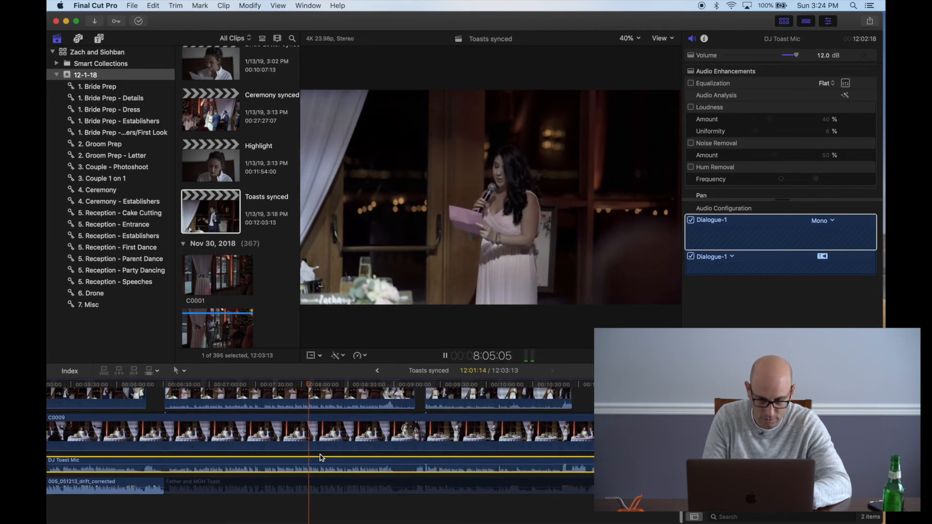
click(320, 456)
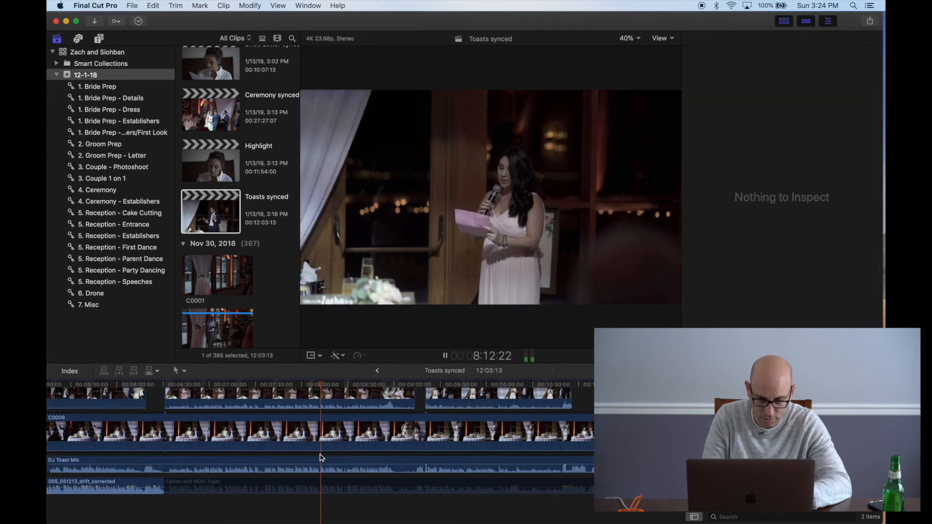
key(c)
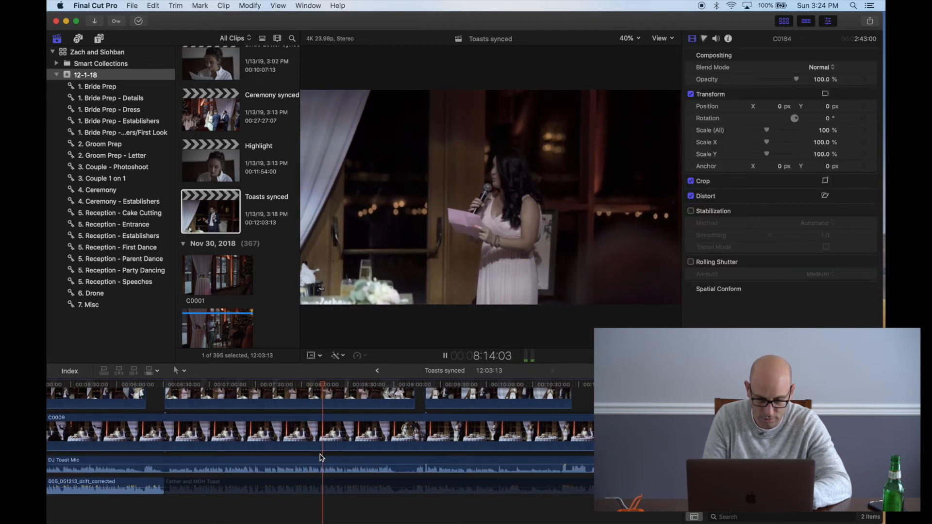
scroll(320, 458, right, 1)
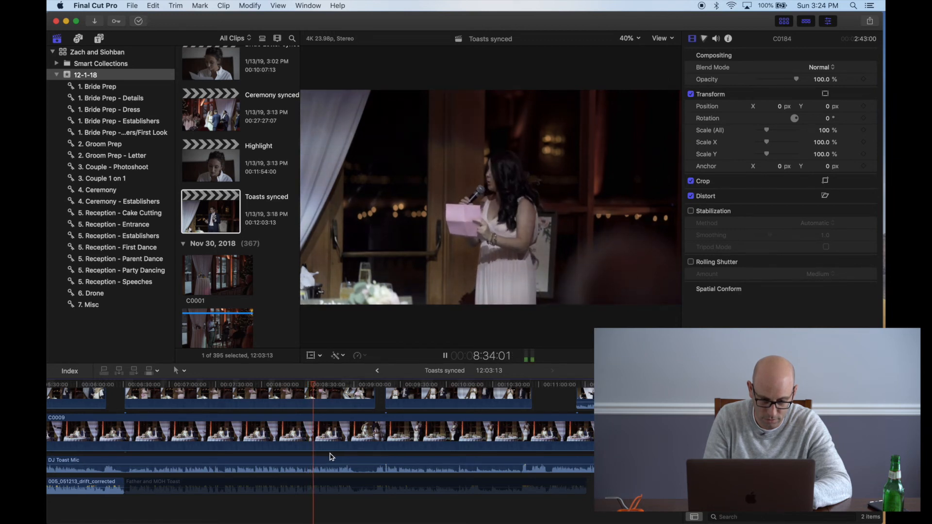
scroll(332, 457, right, 3)
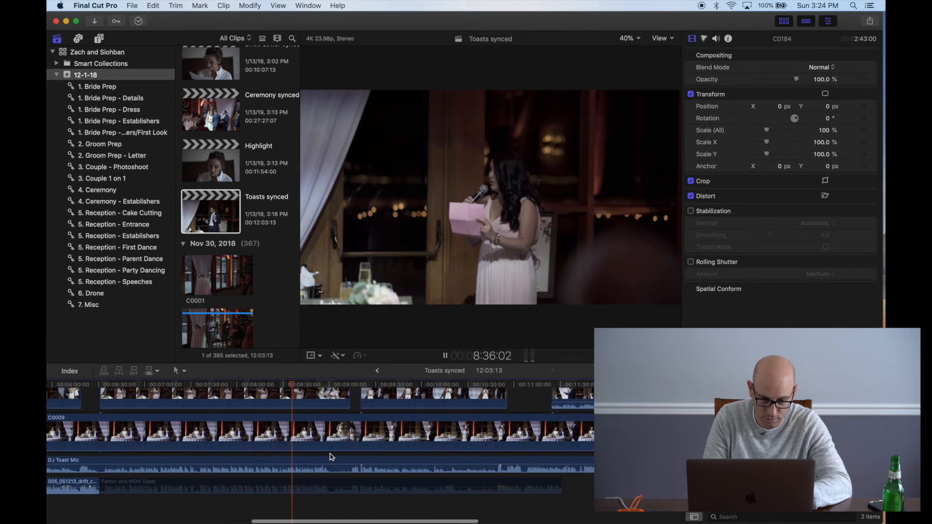
scroll(332, 457, right, 1)
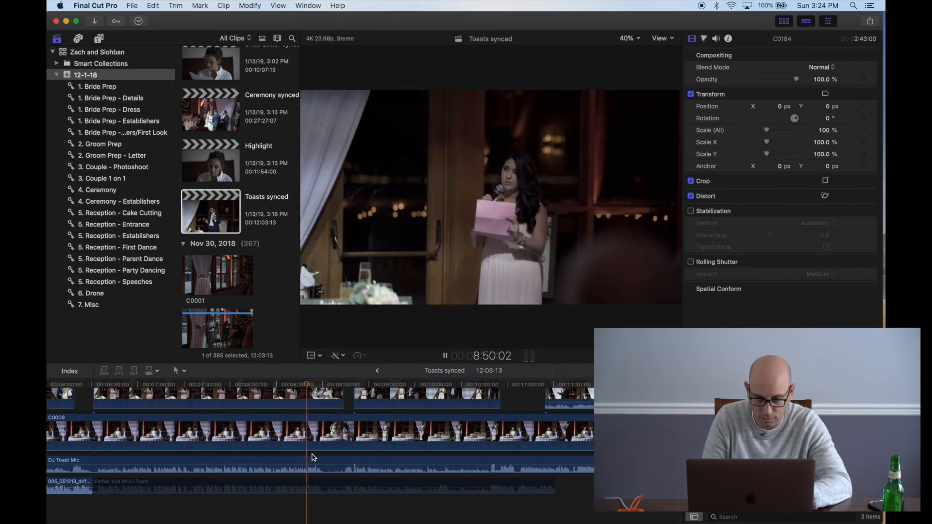
Step: Skip ahead to the couple's speech at about 9:20 and listen to it on the DJ Toast Mic audio until about 9:35
key(space)
click(345, 458)
click(345, 458)
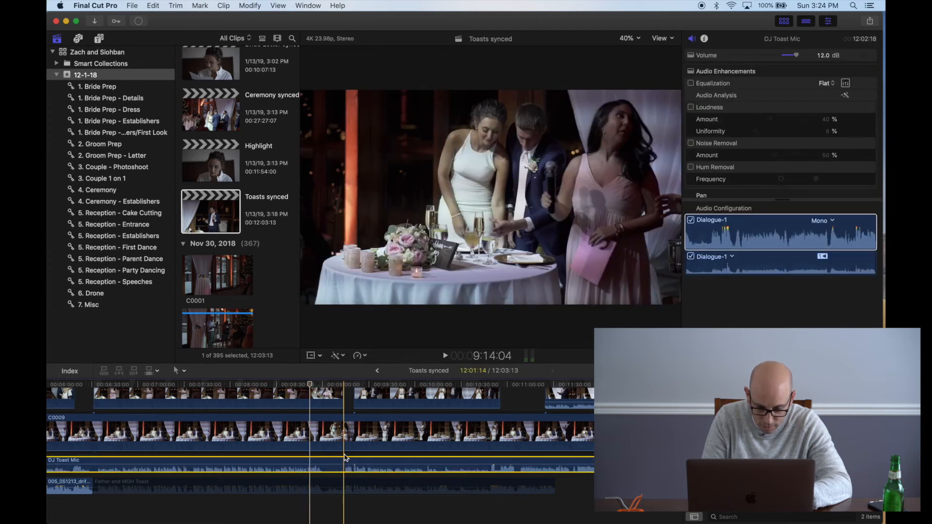
scroll(342, 454, right, 2)
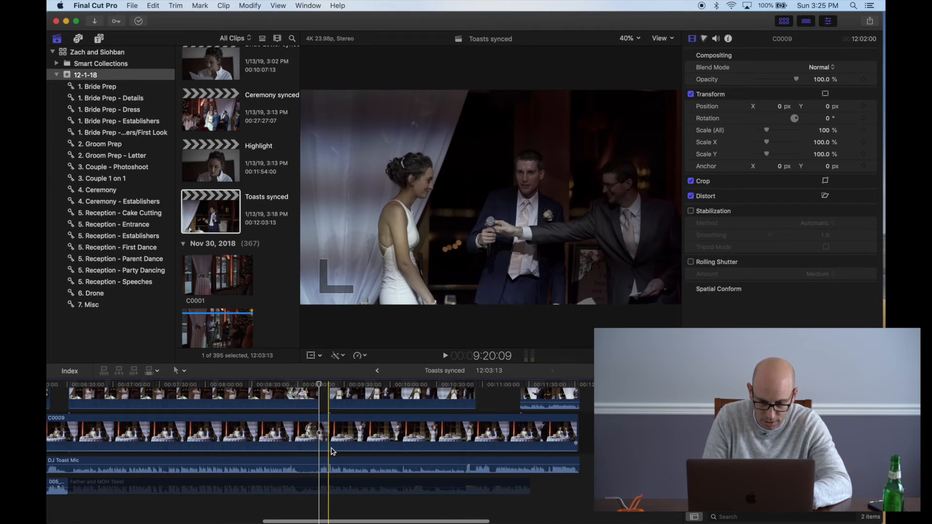
key(space)
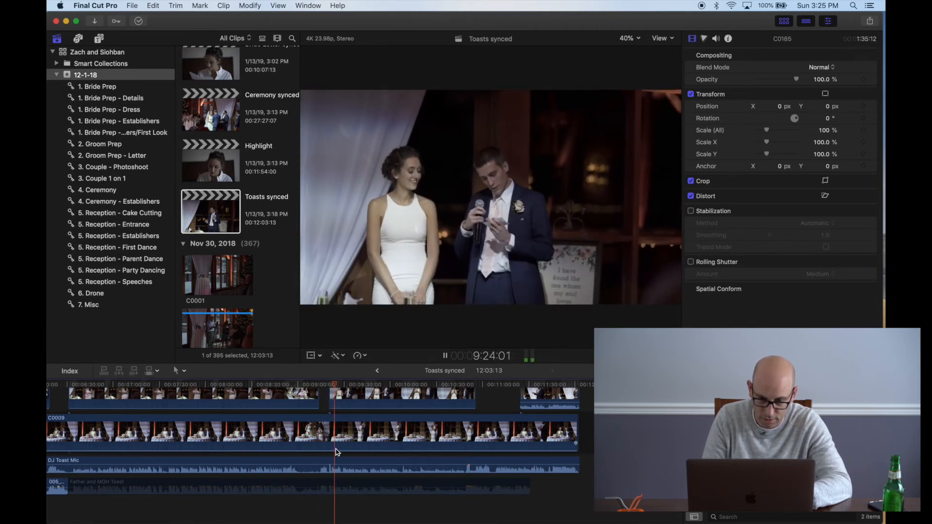
scroll(338, 453, up, 4)
scroll(338, 453, right, 2)
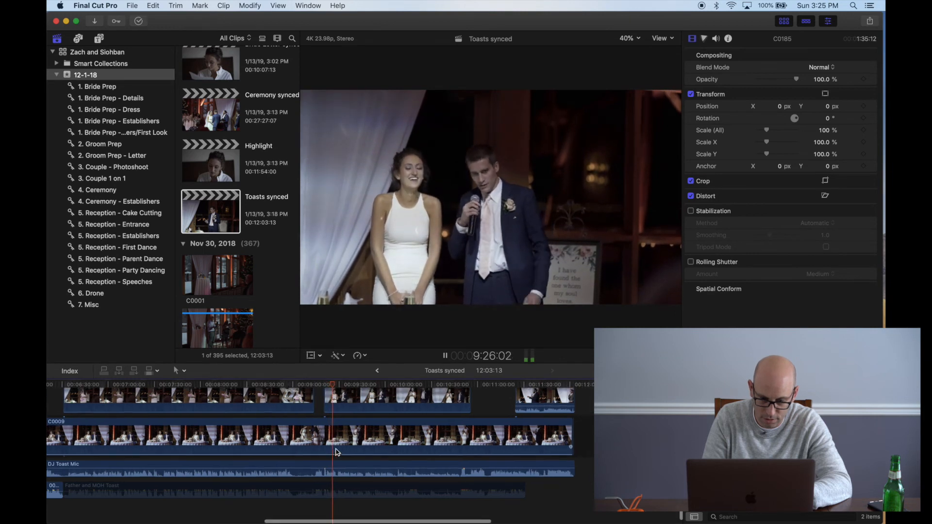
scroll(338, 452, down, 3)
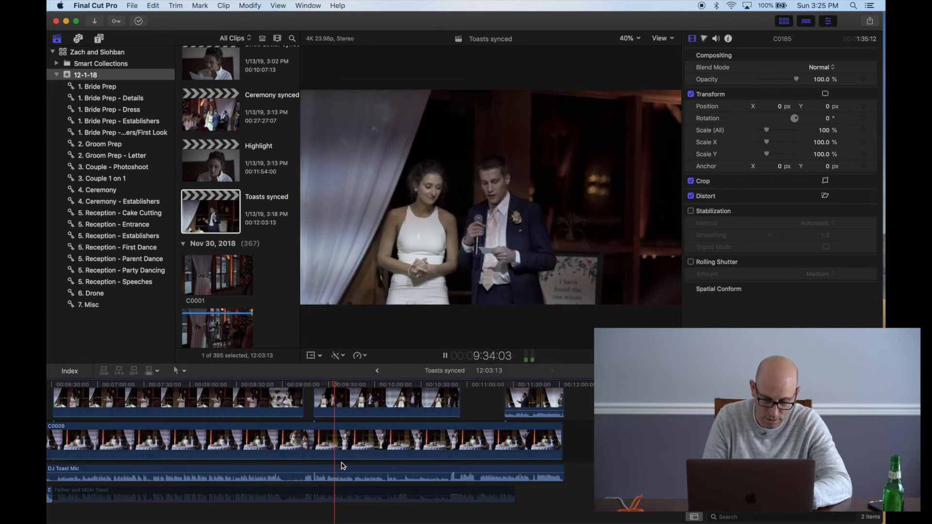
key(space)
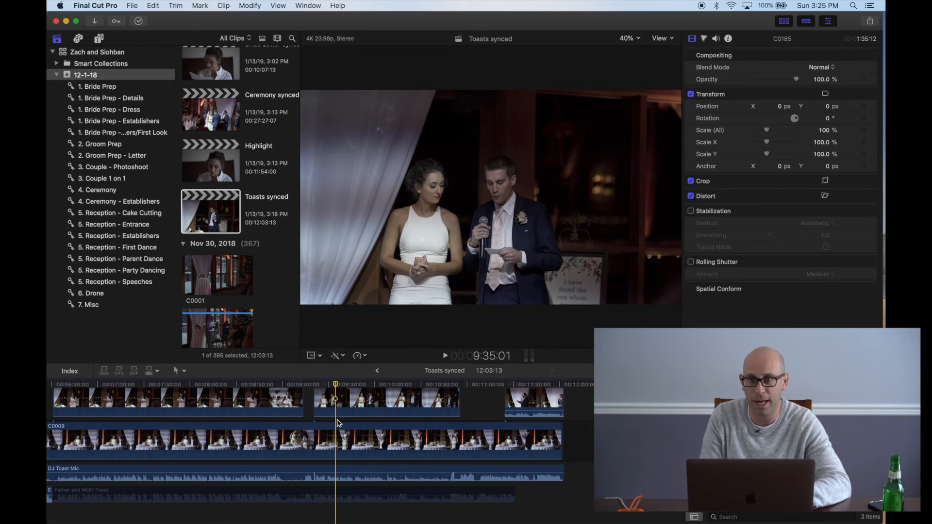
Step: Continue listening to the groom's part of the couple's speech from about 9:35 to 9:51
key(space)
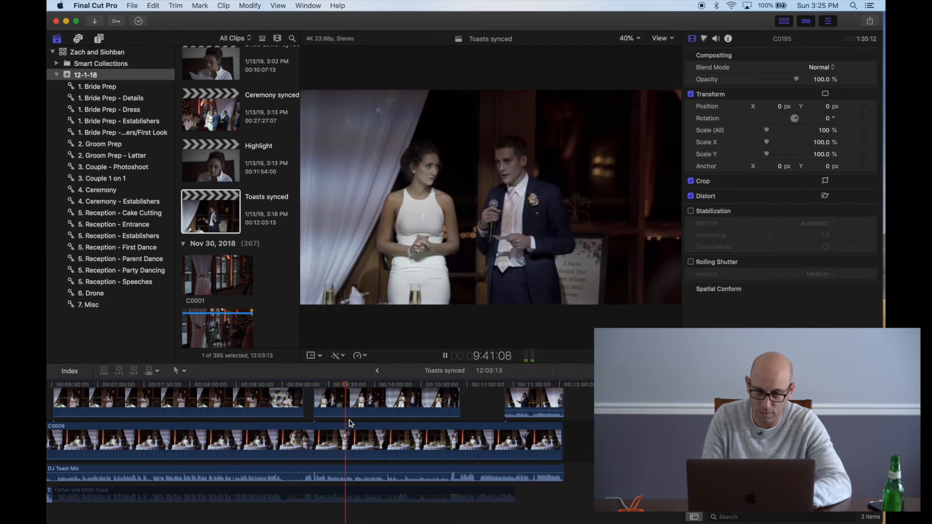
scroll(351, 423, right, 3)
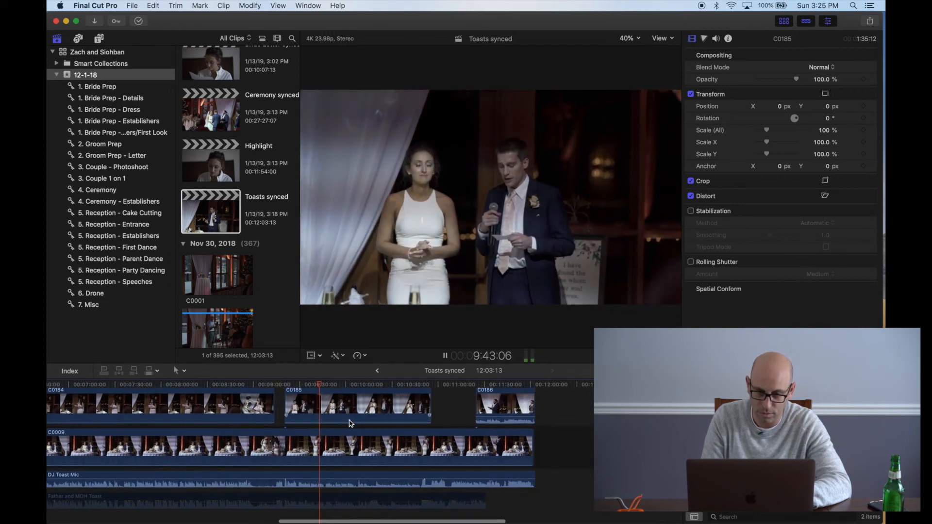
scroll(350, 423, up, 1)
scroll(351, 423, down, 1)
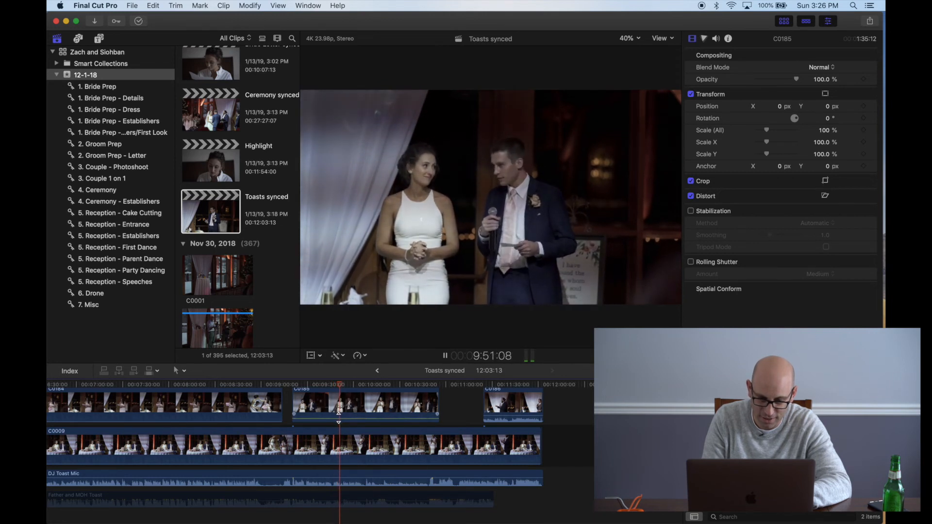
Step: Try raising clip C0185's audio level to 5.0 dB, replay the speech from about 9:47, and lower the level again
drag(339, 417, 345, 414)
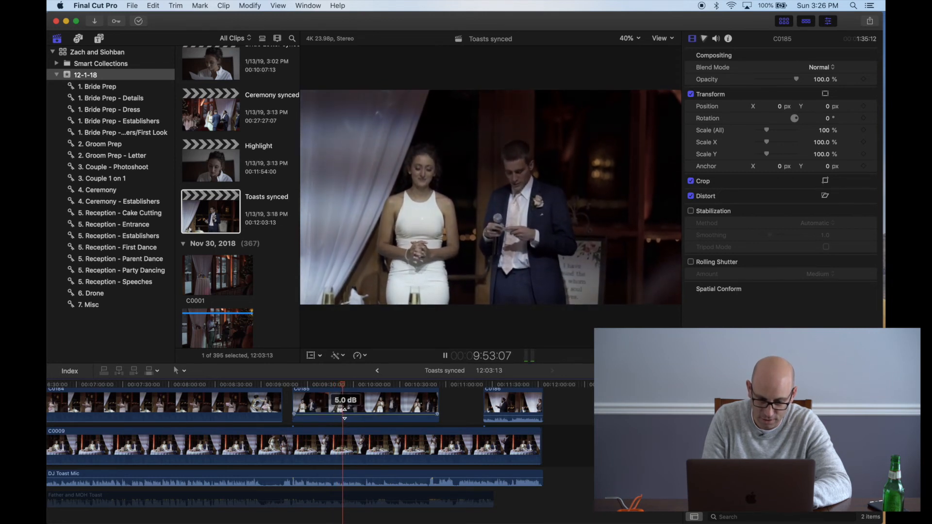
click(332, 432)
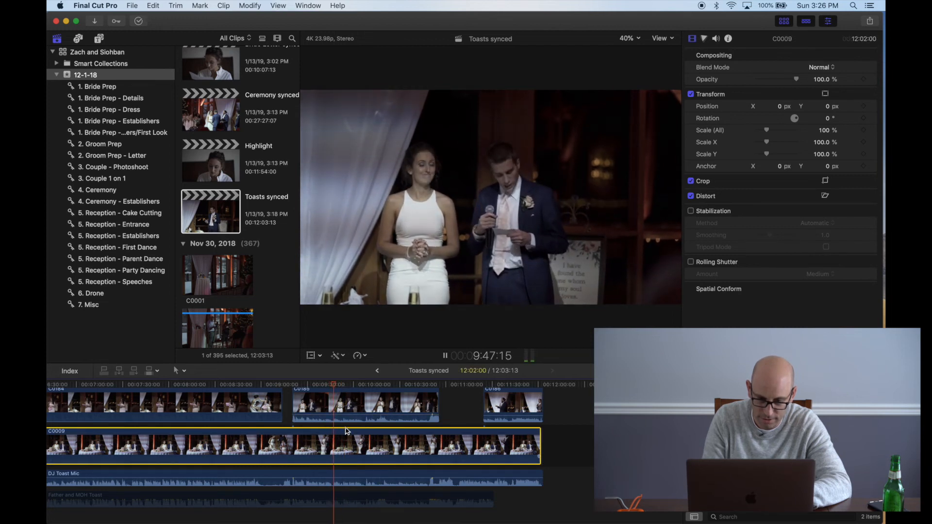
click(347, 426)
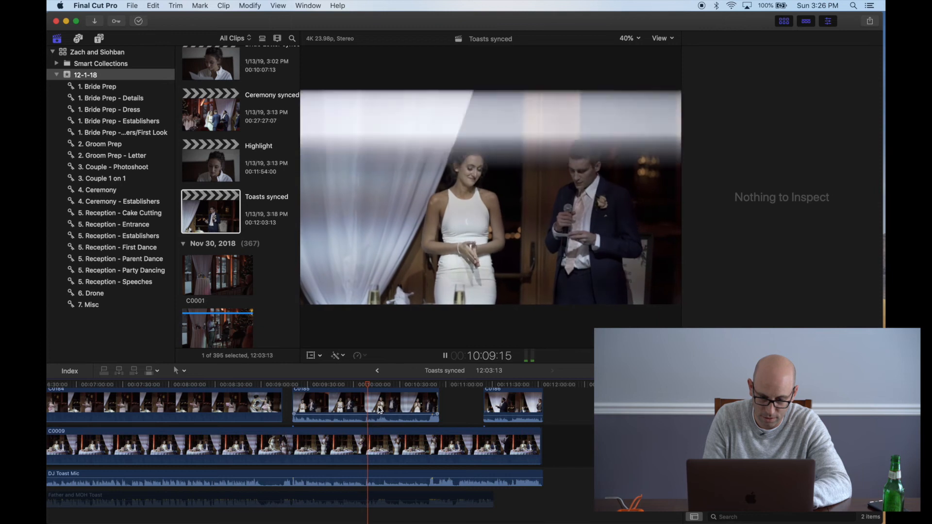
drag(377, 414, 377, 428)
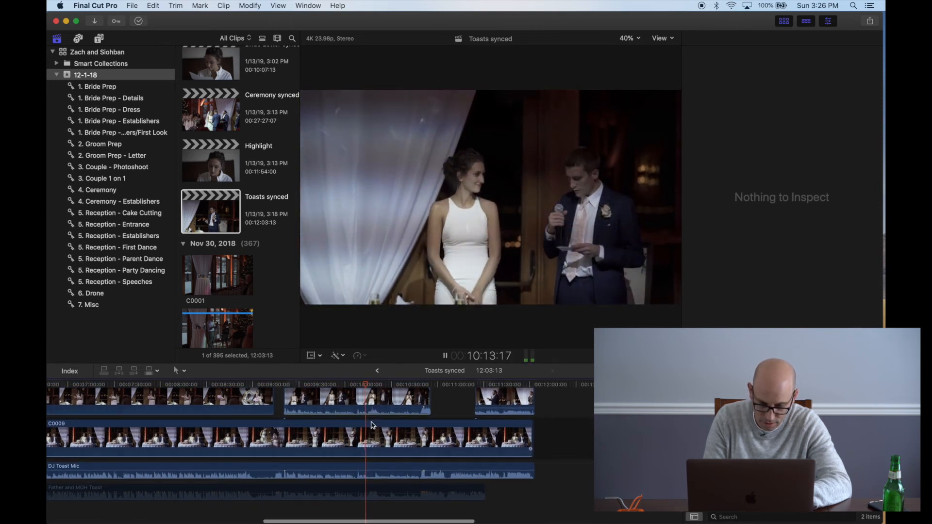
key(space)
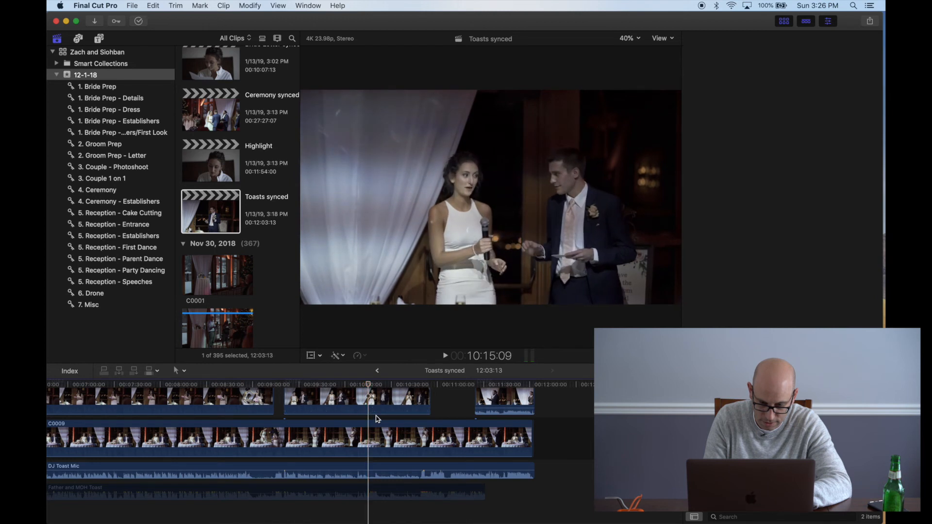
Step: Listen to the bride's words and the end of the couple's speech, from about 10:15 to 10:53
key(space)
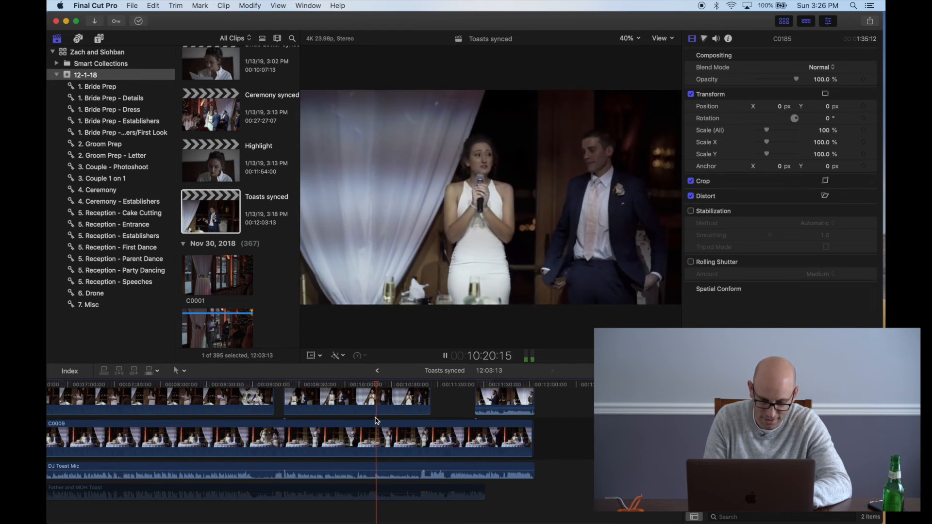
scroll(377, 420, right, 2)
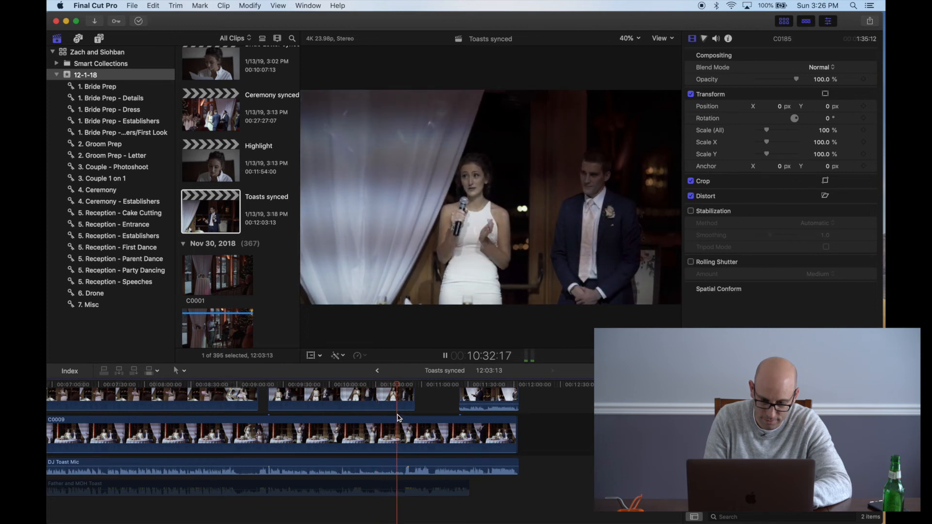
click(397, 418)
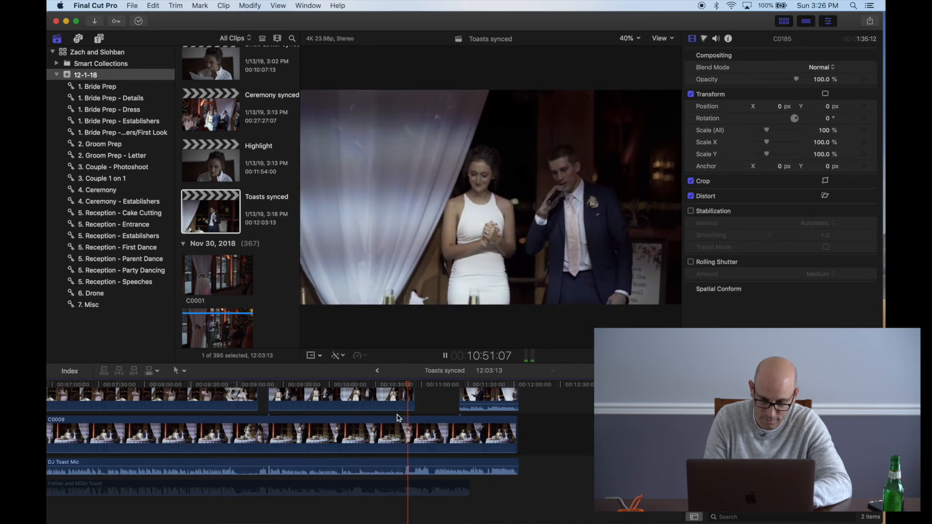
scroll(399, 417, right, 3)
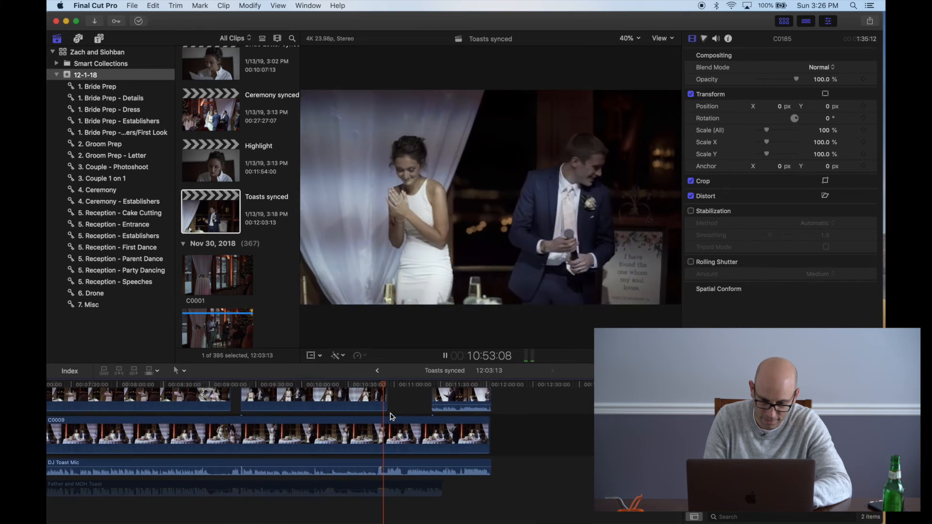
key(space)
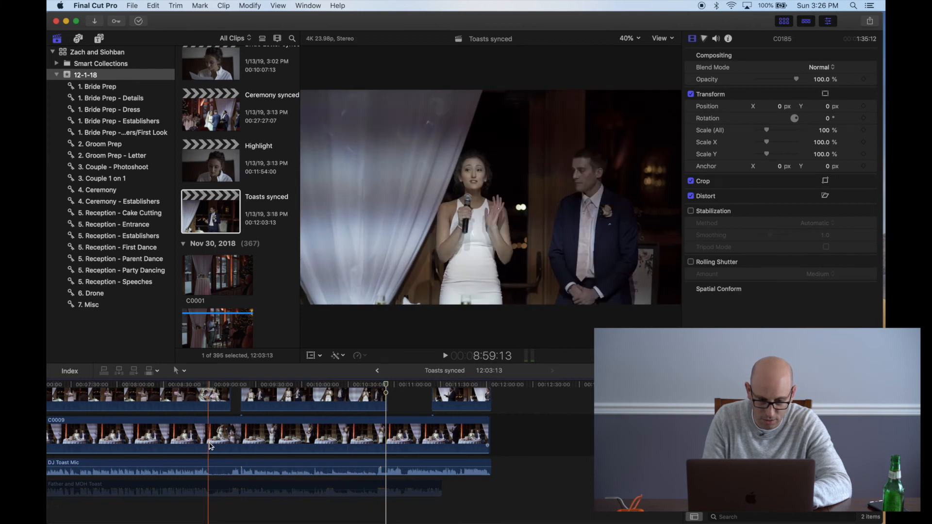
Step: Show the whole Toasts synced timeline and return the playhead to its start
scroll(210, 447, left, 10)
key(super+minus)
key(super+minus)
scroll(210, 446, up, 2)
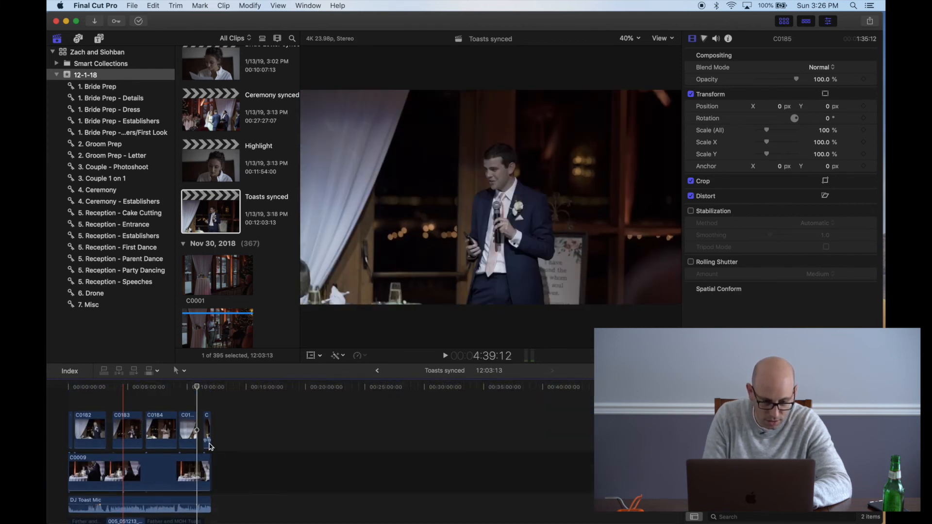
key(Home)
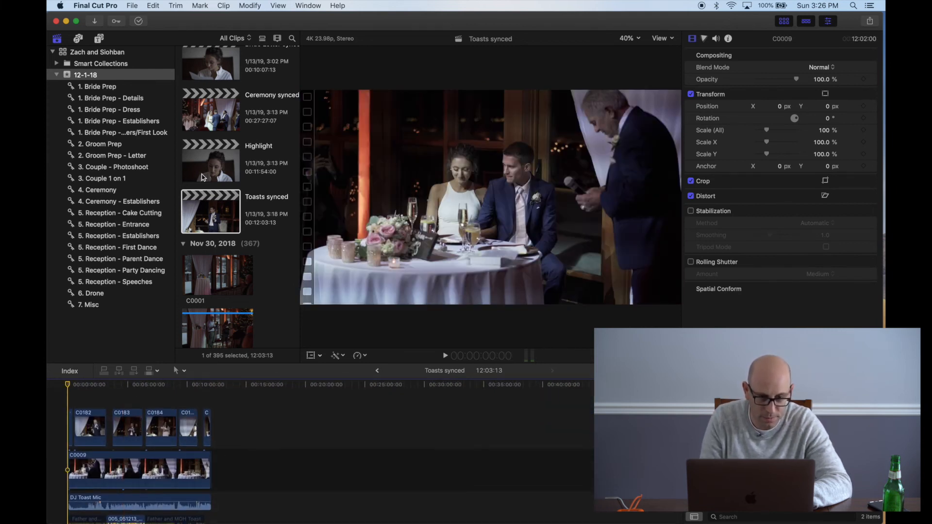
Step: Find the Highlight project among the event's projects, open it and place the playhead at its start
scroll(209, 150, up, 5)
scroll(208, 150, up, 3)
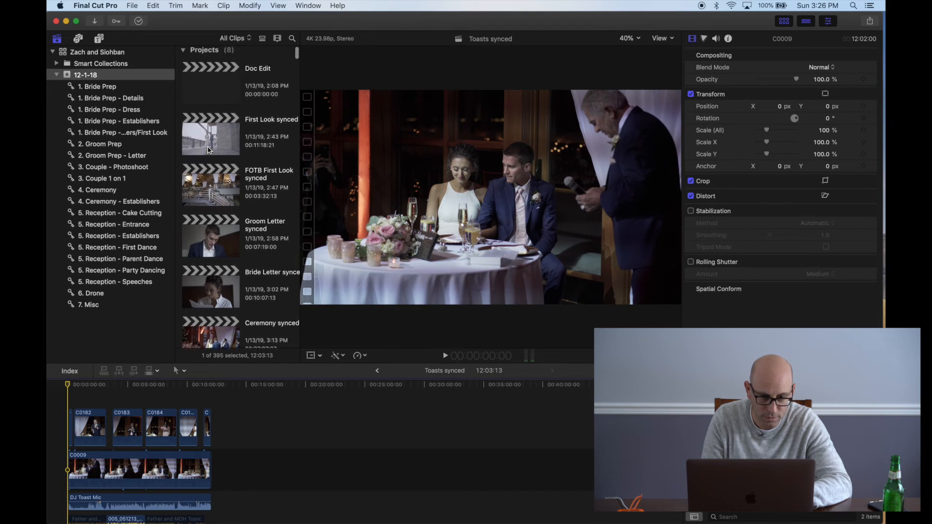
scroll(210, 152, down, 8)
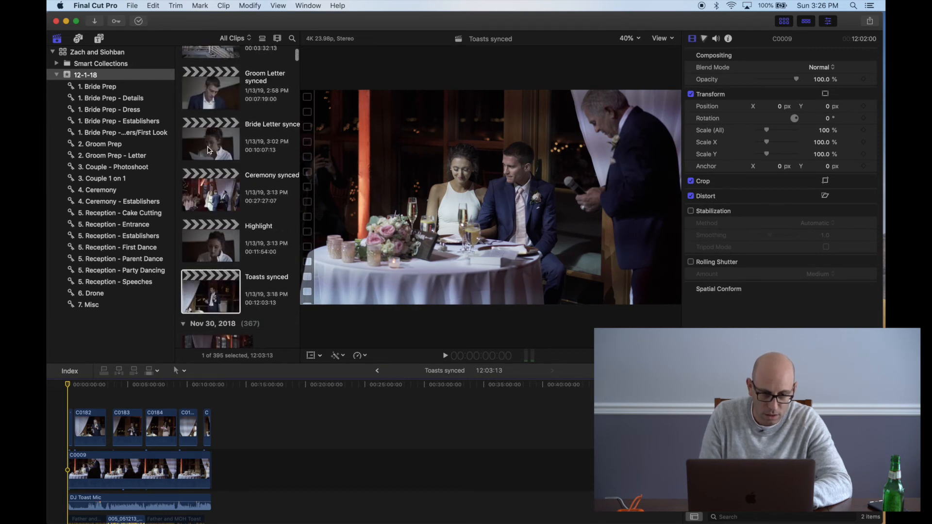
double_click(217, 157)
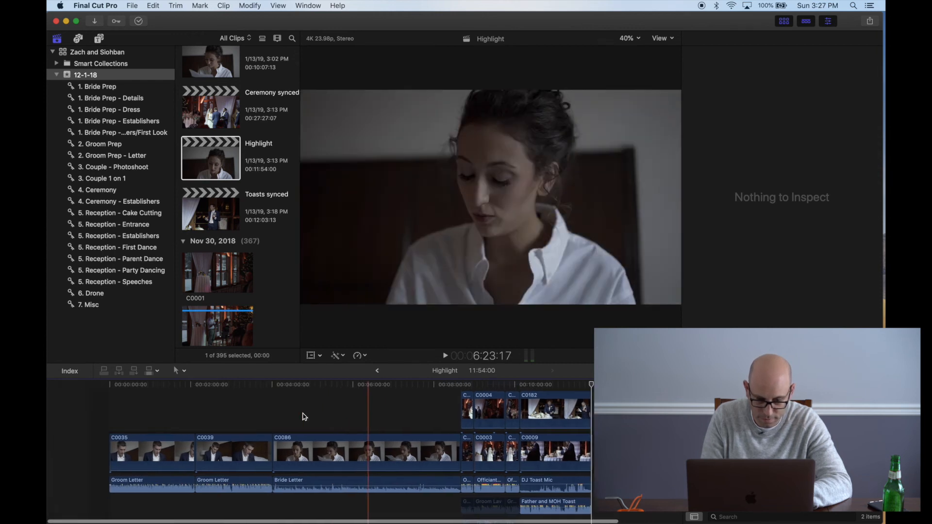
key(Home)
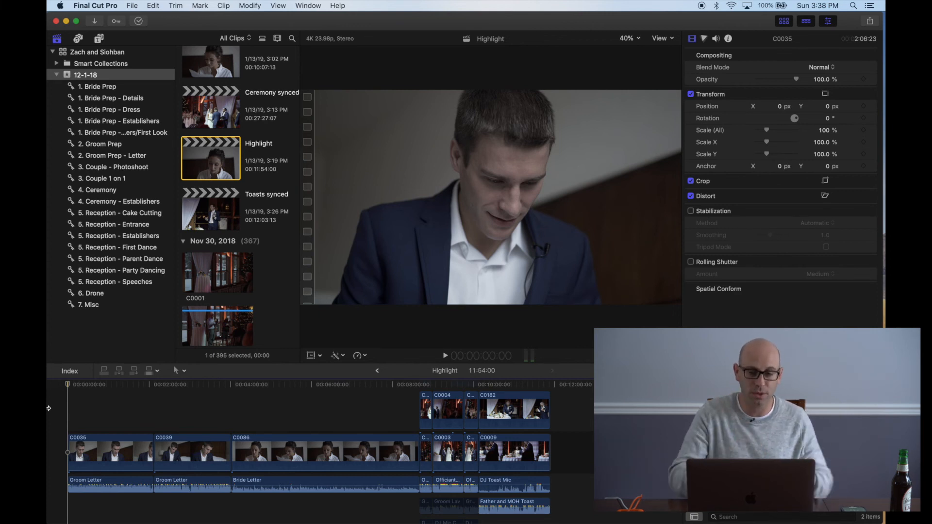
Step: Switch to Chrome, search Musicbed for "falling for you" and look over the Falling For You song page
mouse_move(373, 510)
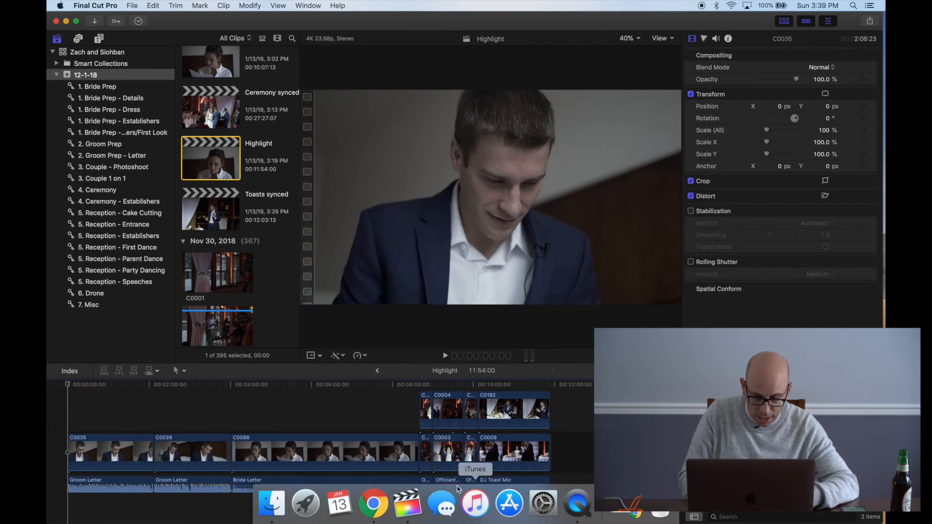
click(373, 507)
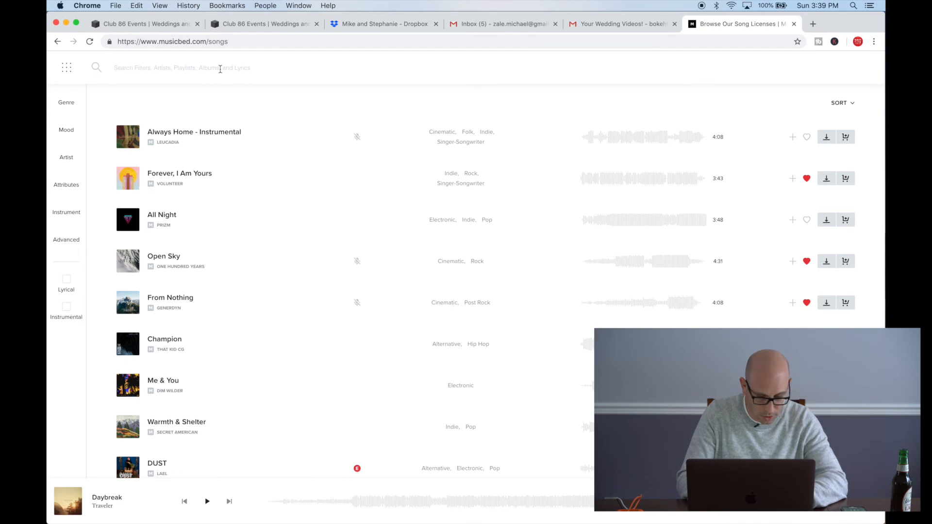
text(falling)
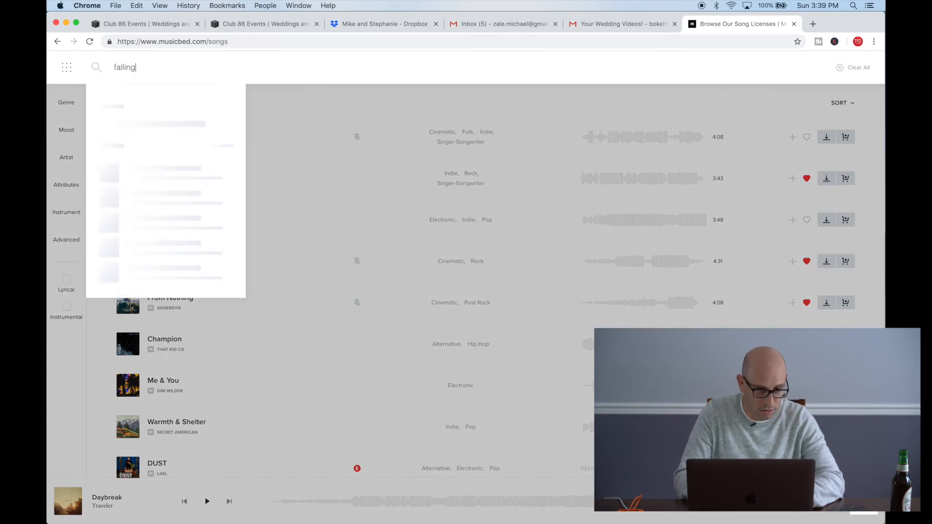
text( for you)
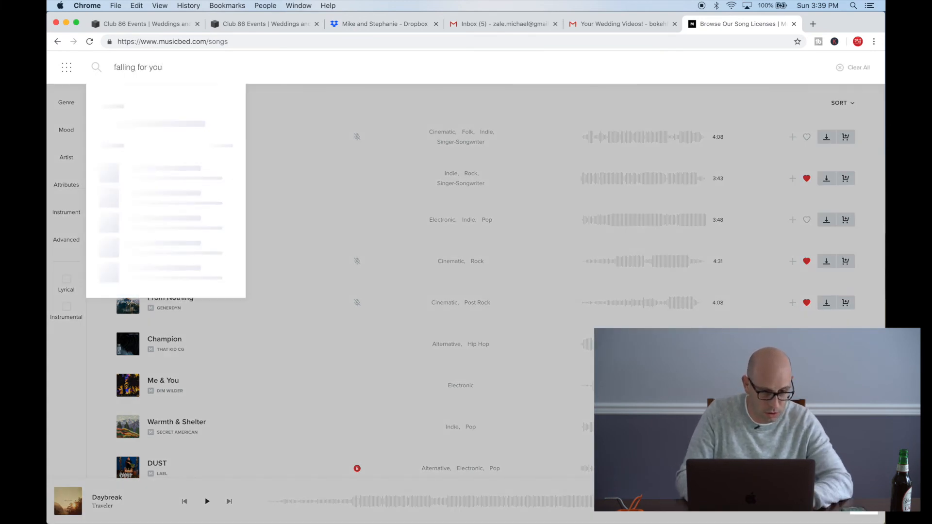
key(Return)
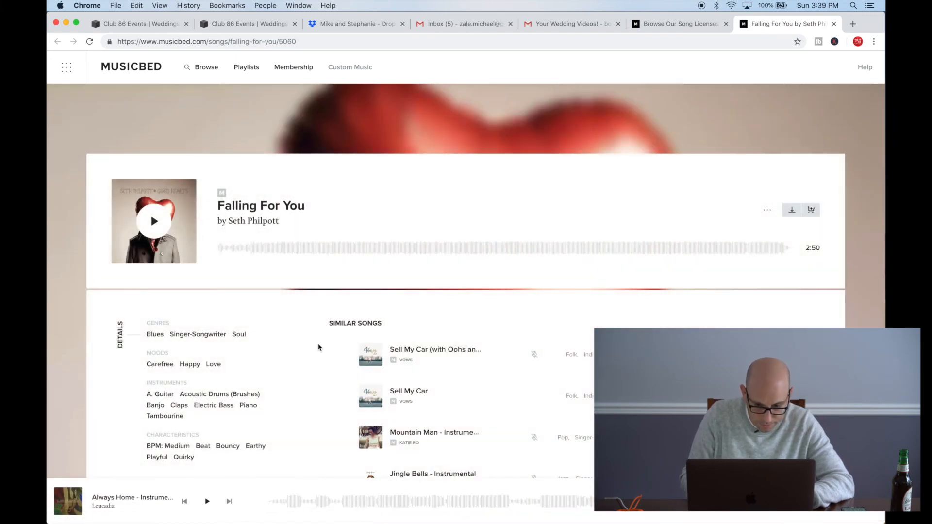
scroll(328, 363, down, 4)
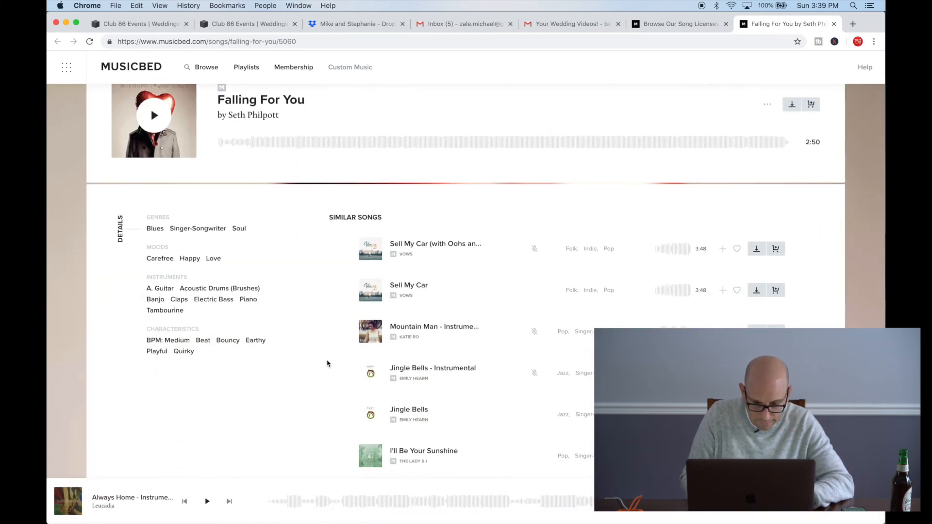
scroll(327, 364, up, 5)
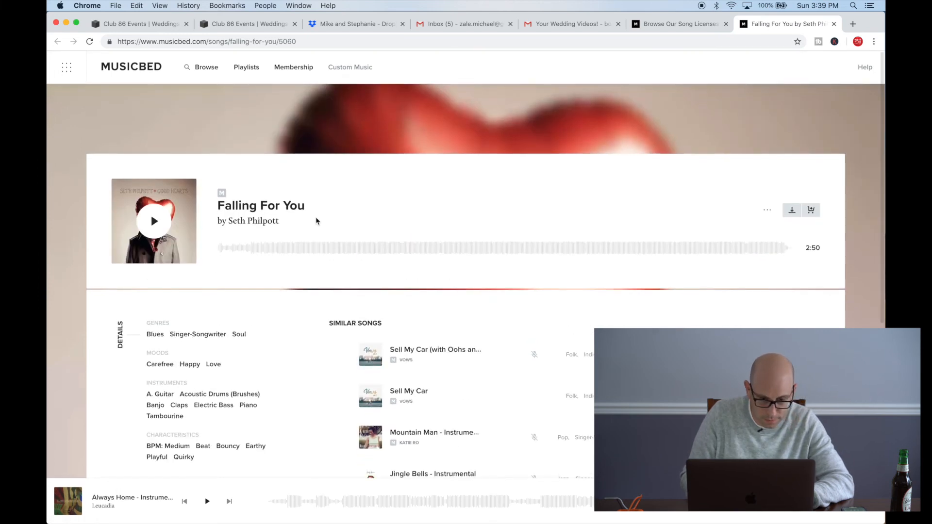
Step: Search Musicbed for "the light the heart" and list the songs by the artist The Light The Heat
click(208, 69)
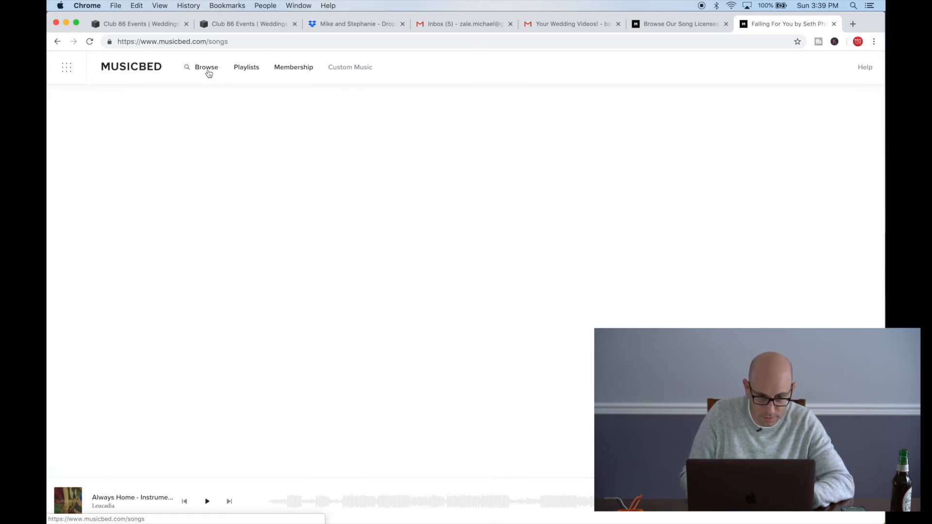
text(the light the heart)
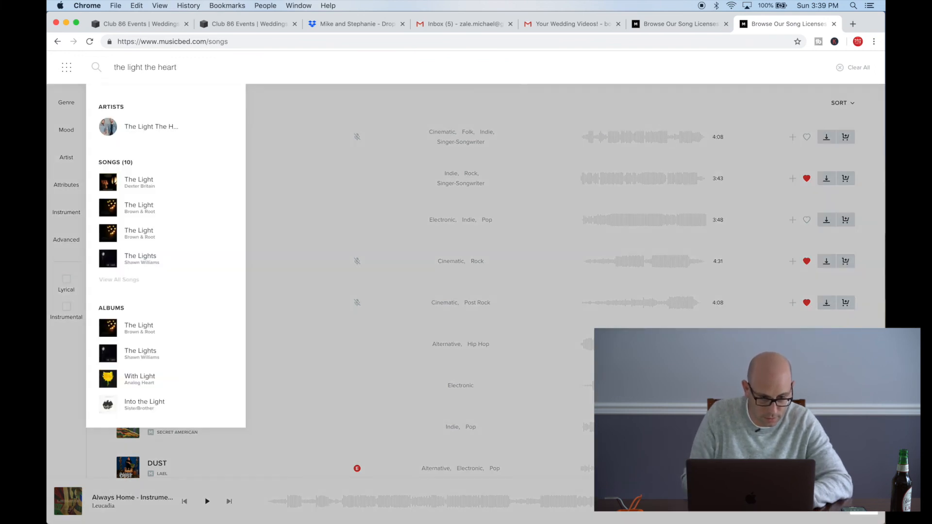
mouse_move(165, 125)
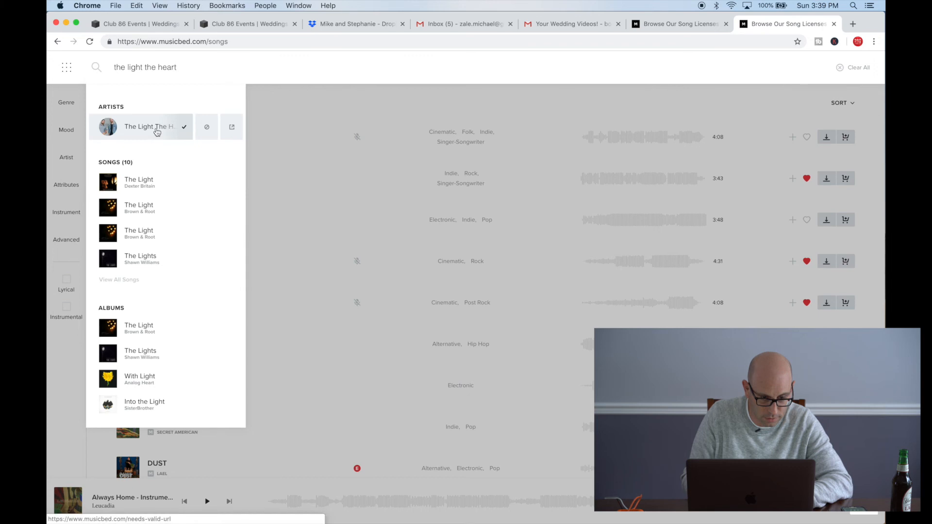
click(156, 131)
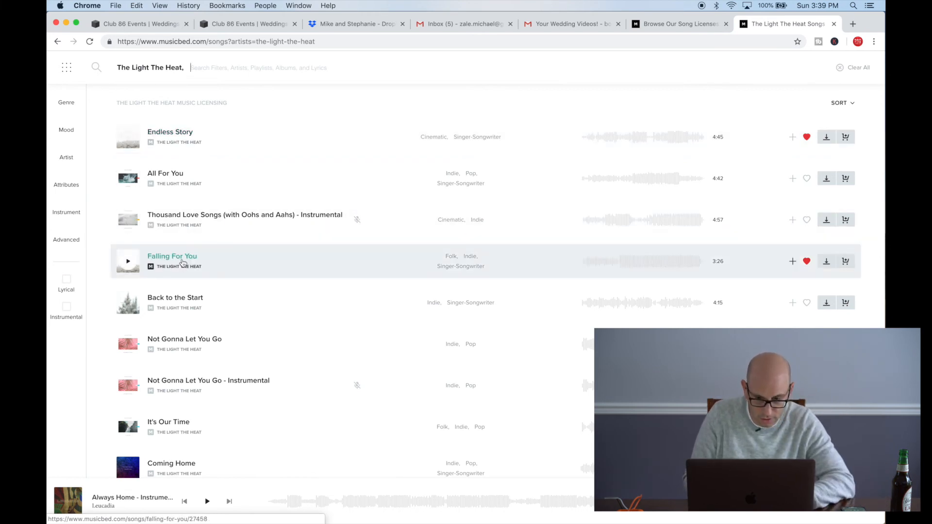
Step: Listen to Falling For You by The Light The Heat, sampling several passages up to about 3:02, and pause it
click(128, 262)
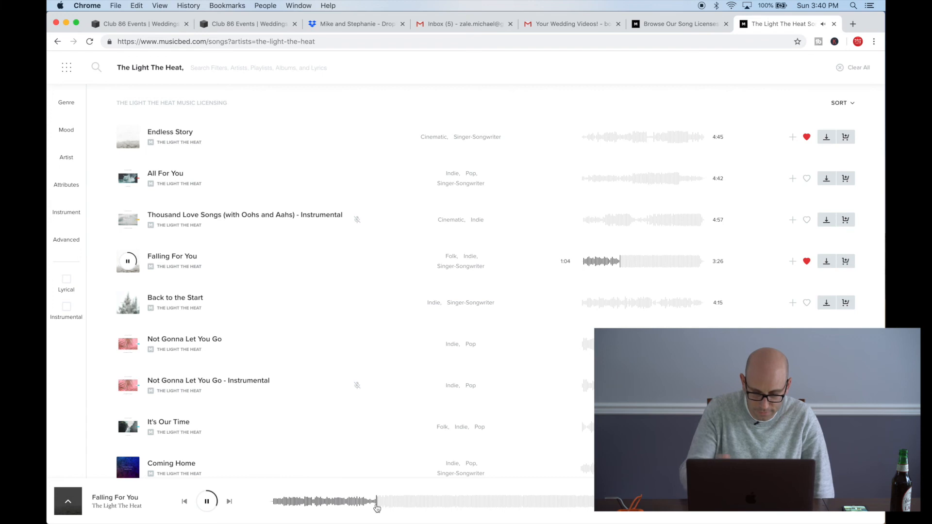
click(402, 505)
click(425, 506)
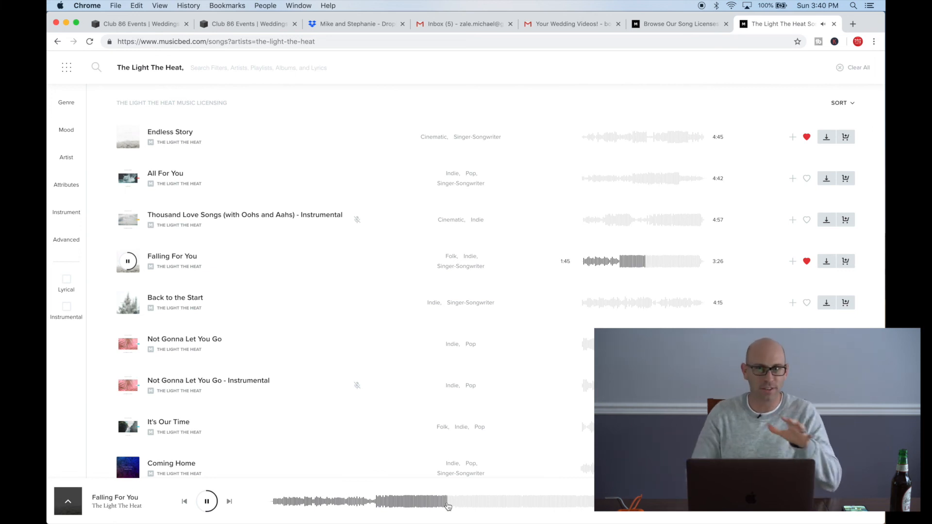
click(494, 502)
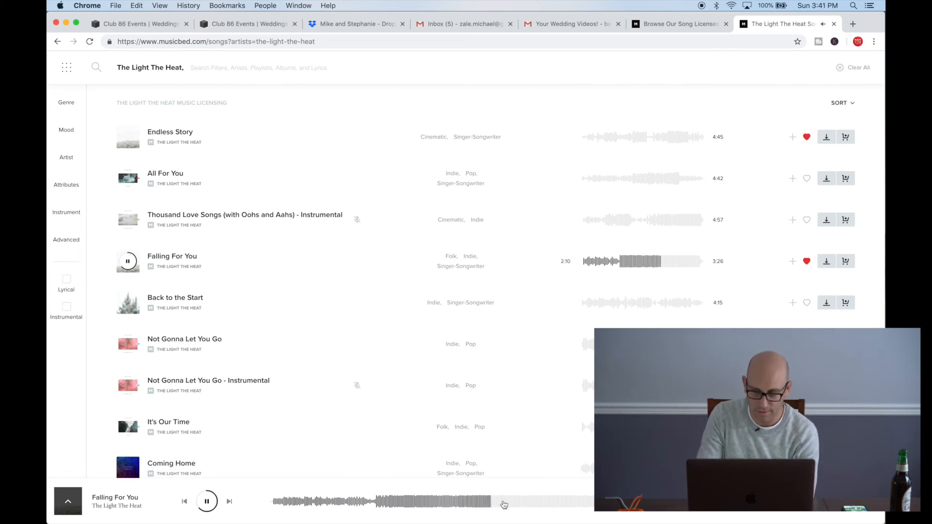
click(529, 502)
click(571, 503)
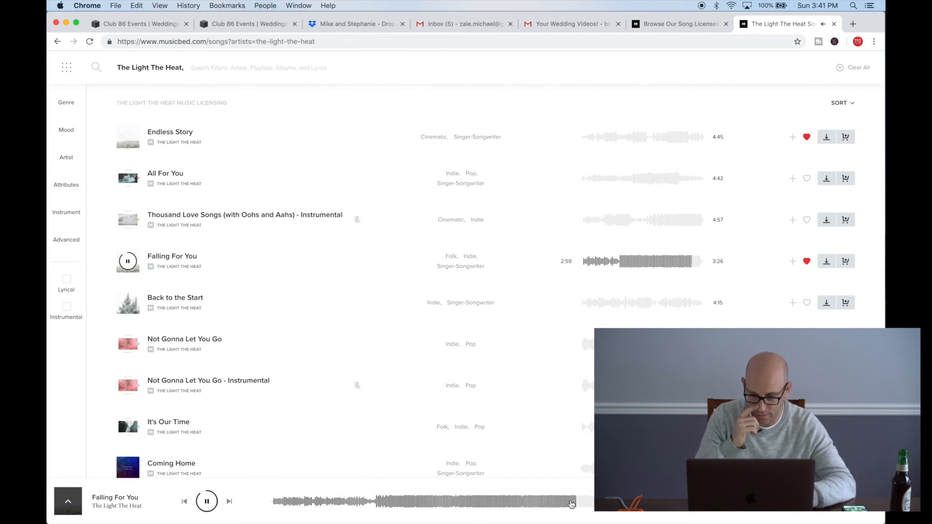
click(207, 501)
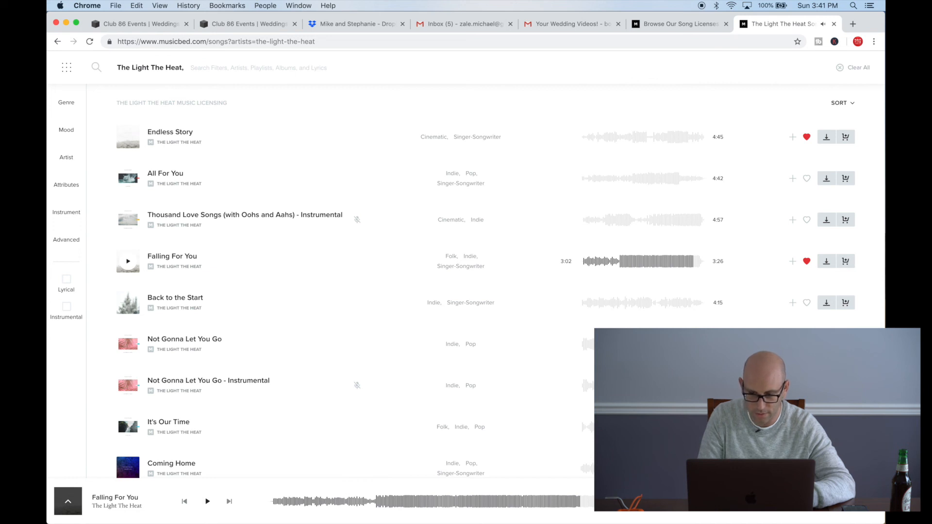
Step: Download Falling For You as a 48kHz WAV file and dismiss the license reminder
click(826, 501)
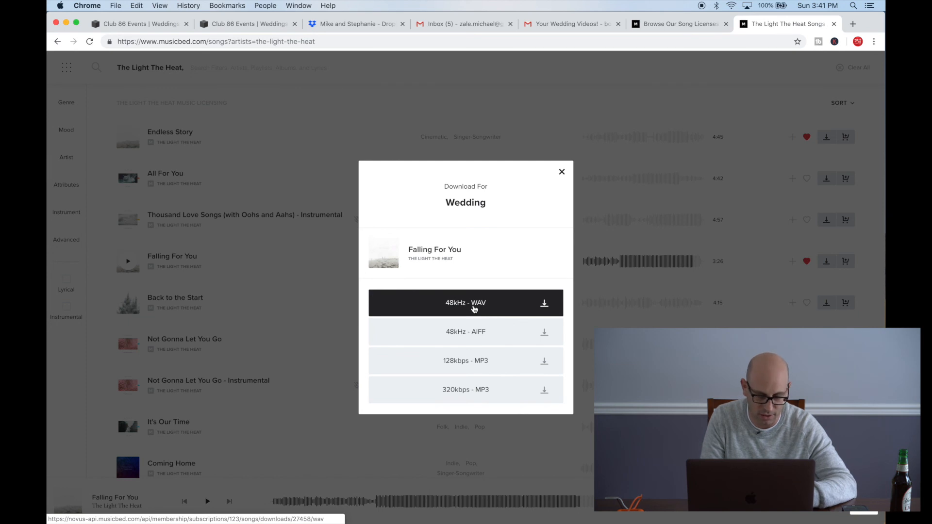
click(475, 309)
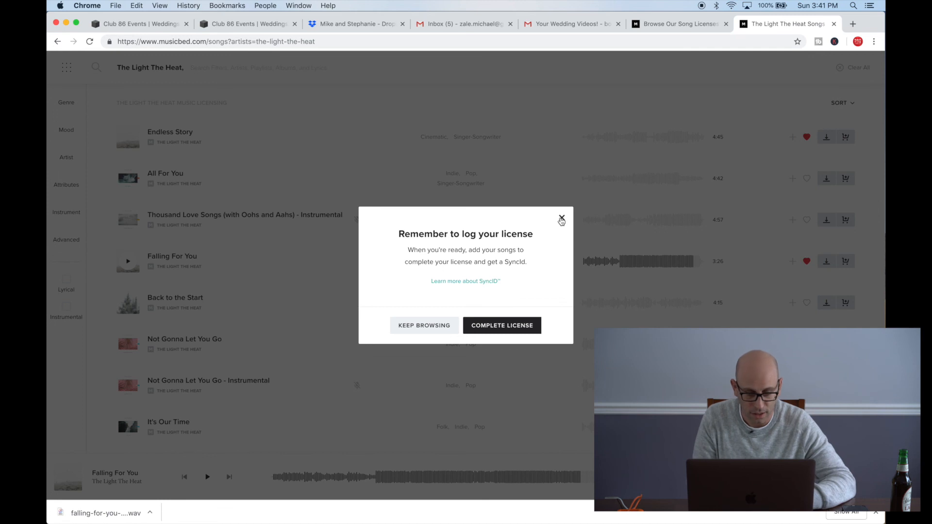
click(561, 219)
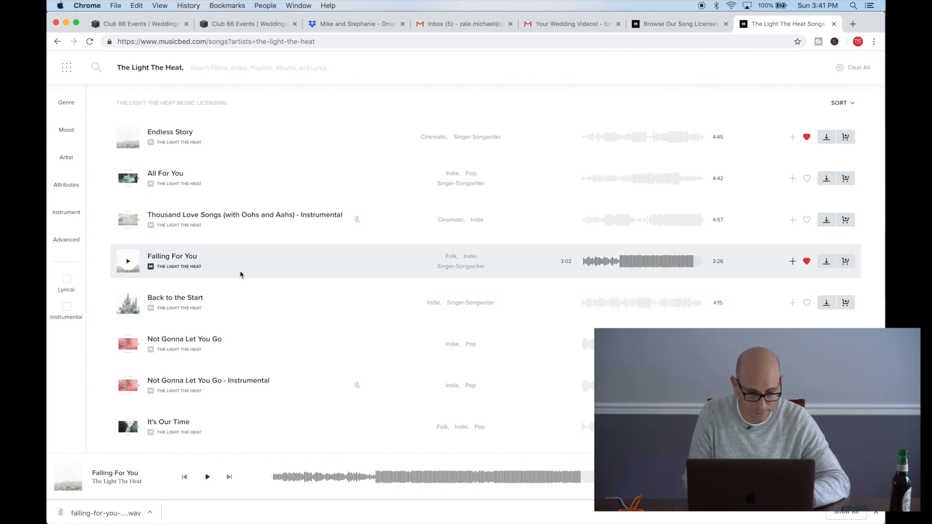
Step: Find the artist CHPTRS on page 4 of the favorite songs, open the artist's page and download Obvious
click(236, 64)
key(BackSpace)
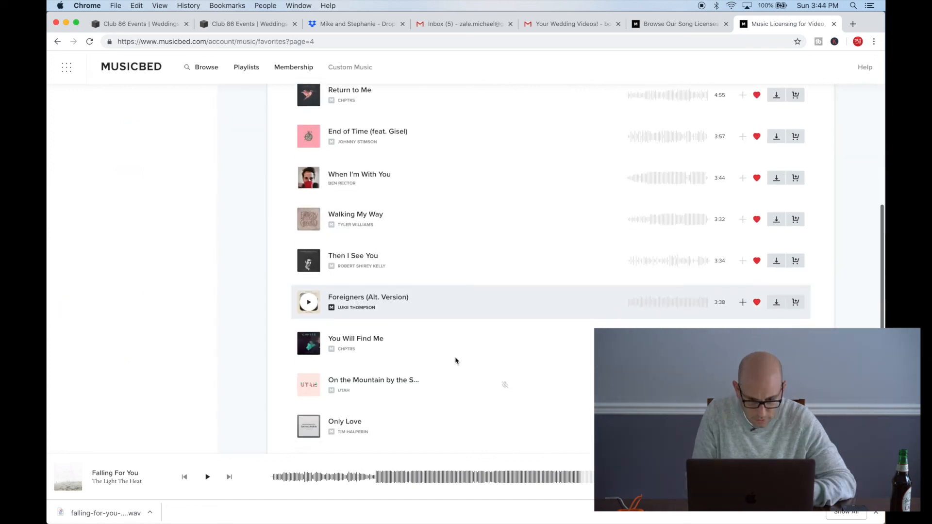
scroll(456, 361, down, 3)
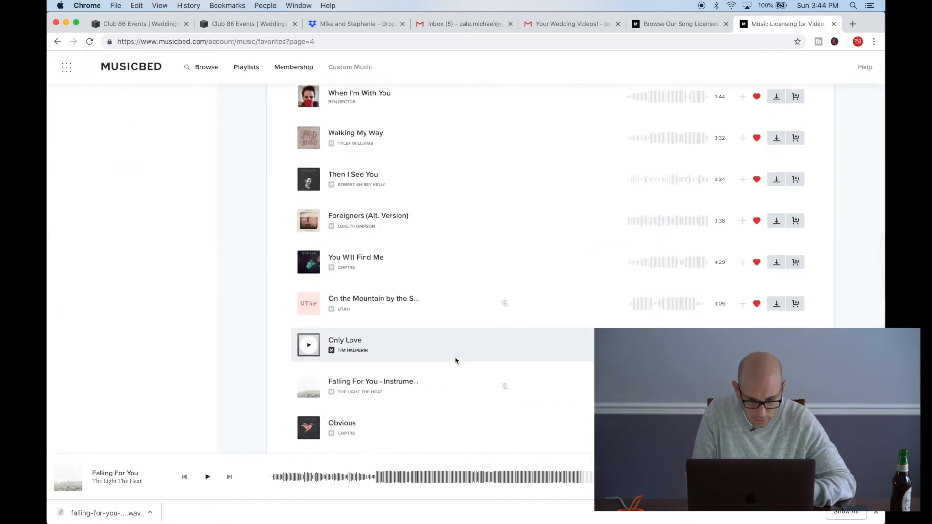
scroll(456, 361, down, 3)
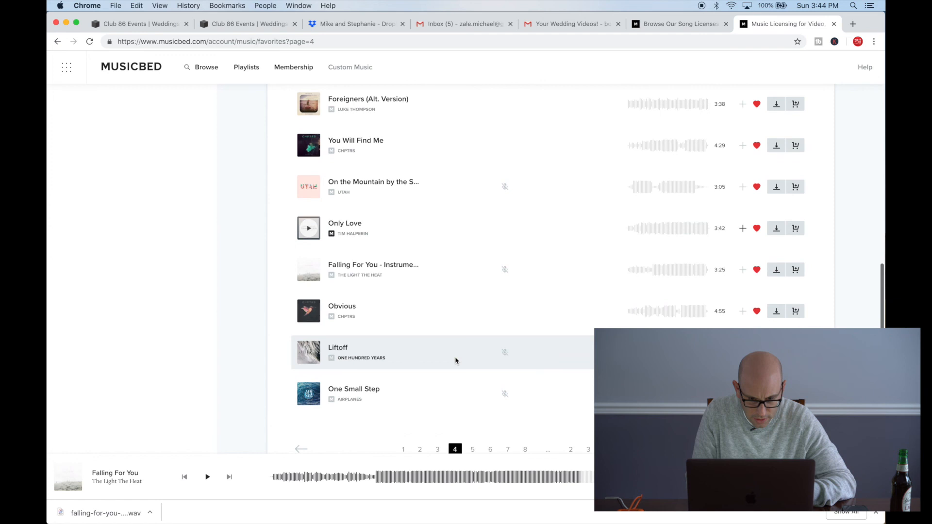
click(345, 151)
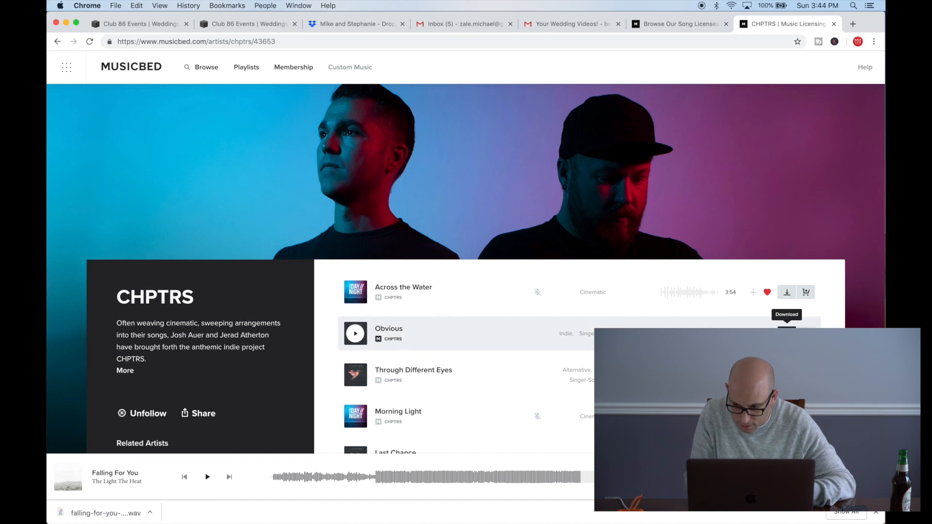
click(787, 334)
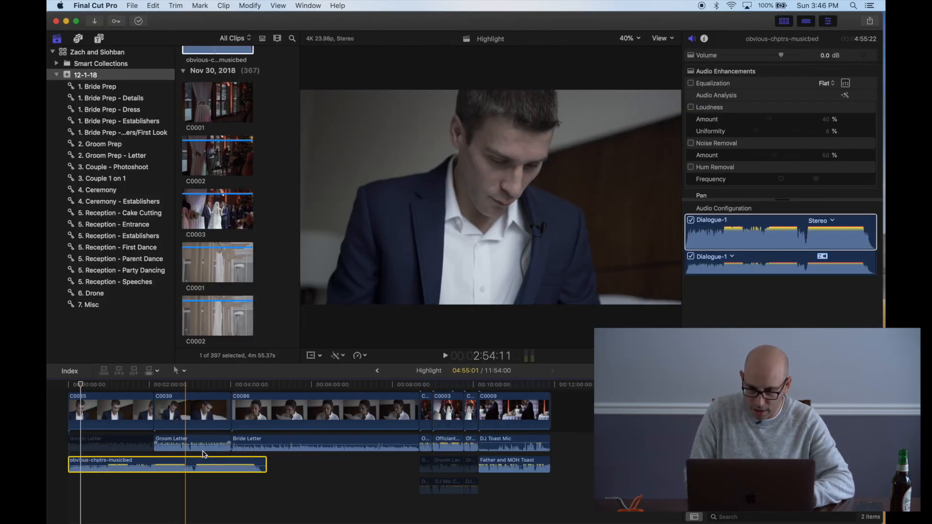
Step: In Final Cut Pro, skim the obvious-chptrs-musicbed clip beneath the letter clips from its start to its end
click(66, 460)
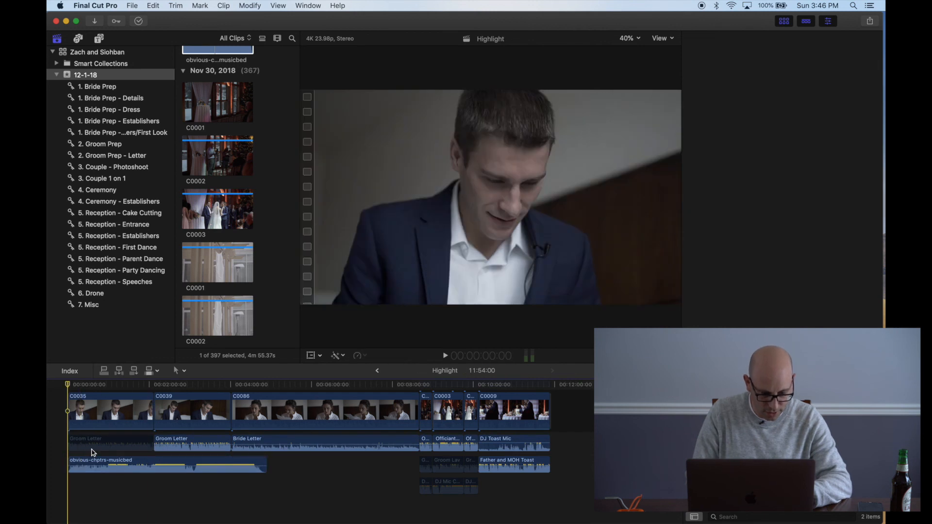
click(86, 453)
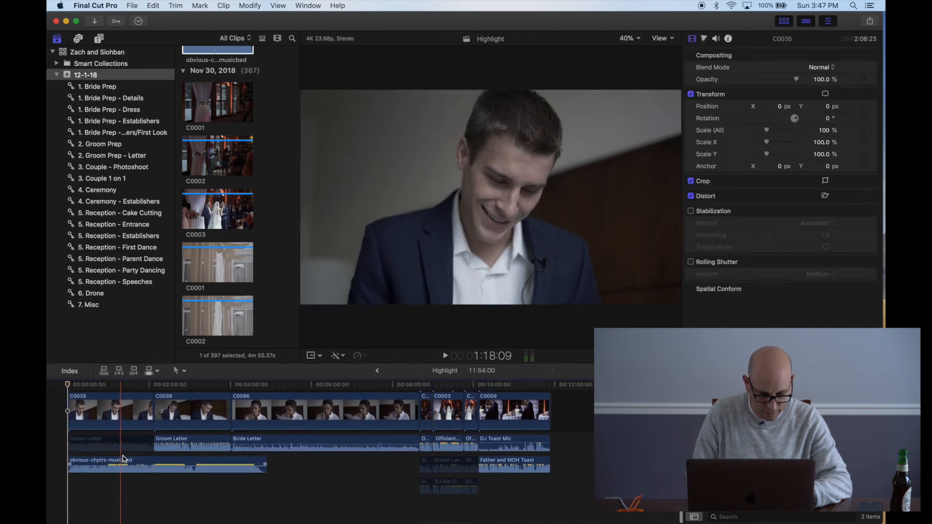
click(194, 486)
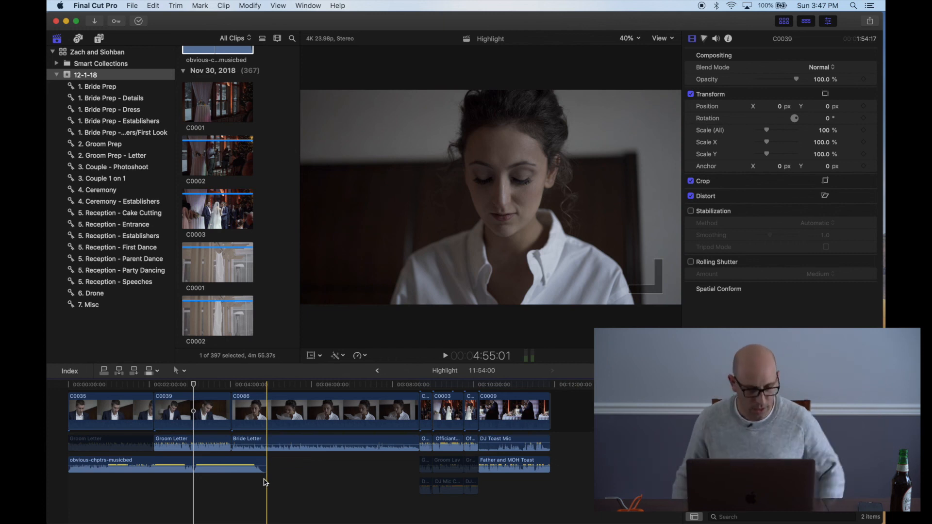
Step: Play the Highlight timeline from its start and enable the first Groom Letter audio clip beneath C0035
click(69, 490)
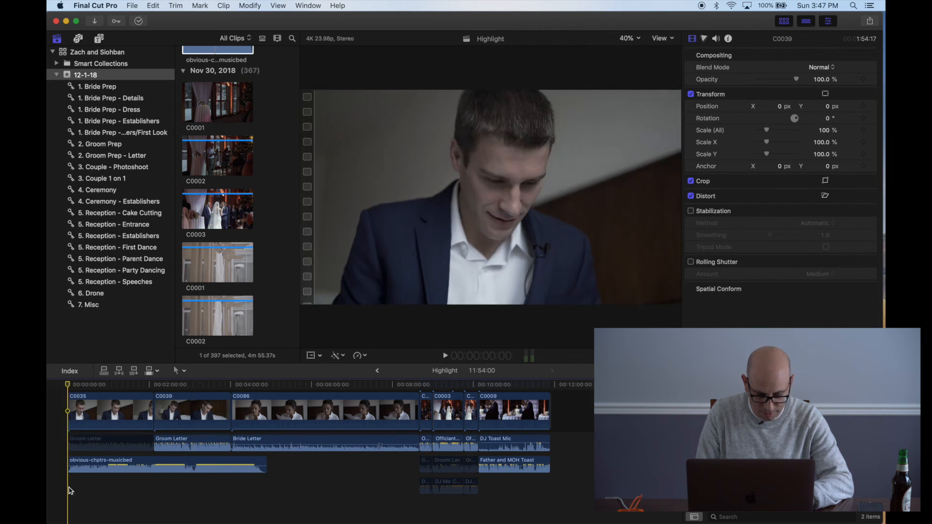
key(space)
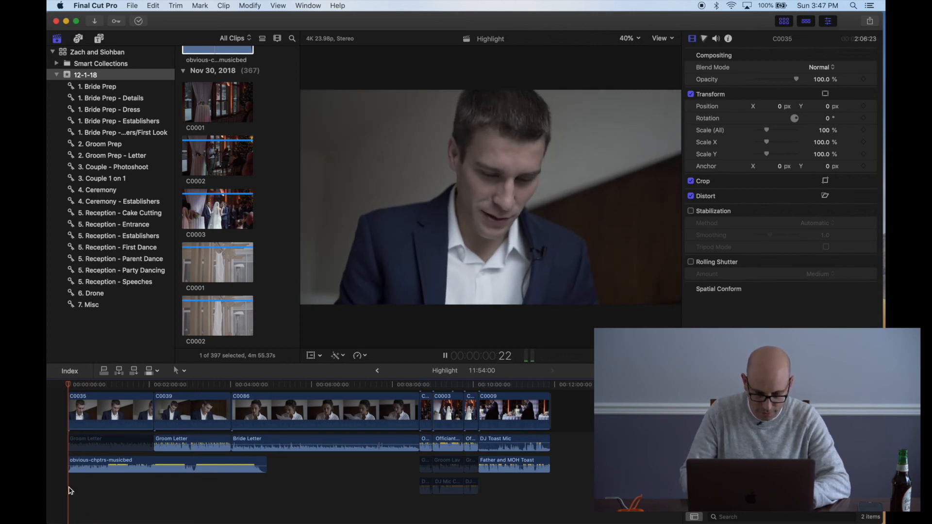
click(84, 444)
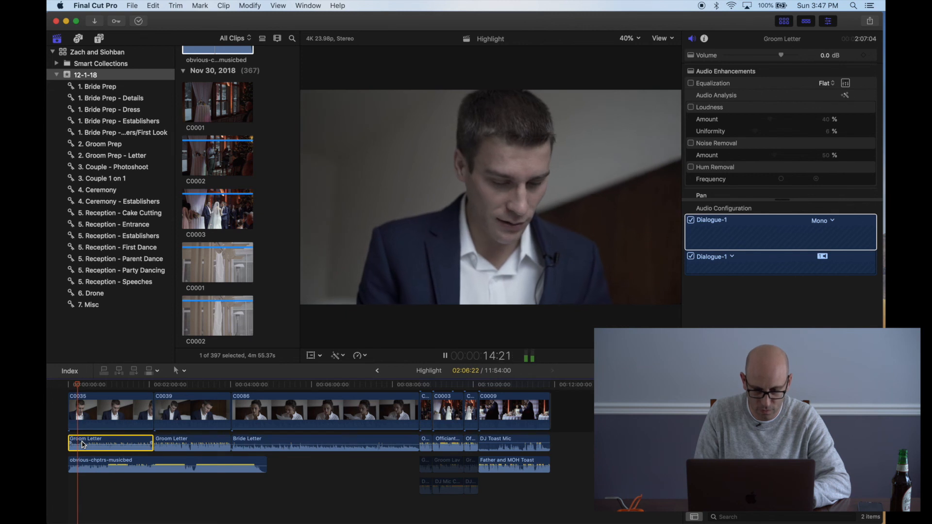
key(space)
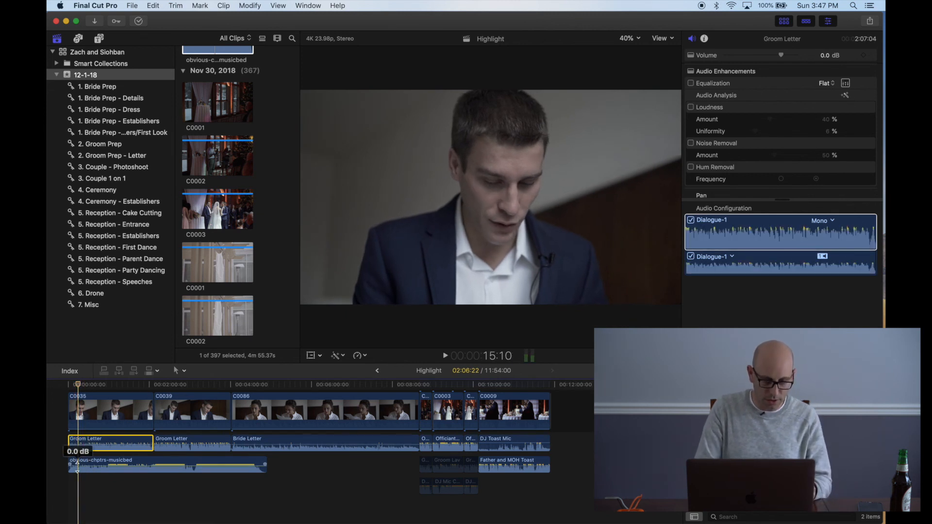
Step: Listen to the obvious-chptrs-musicbed song under the second Groom Letter clip from about 3:10 to 3:18
click(77, 463)
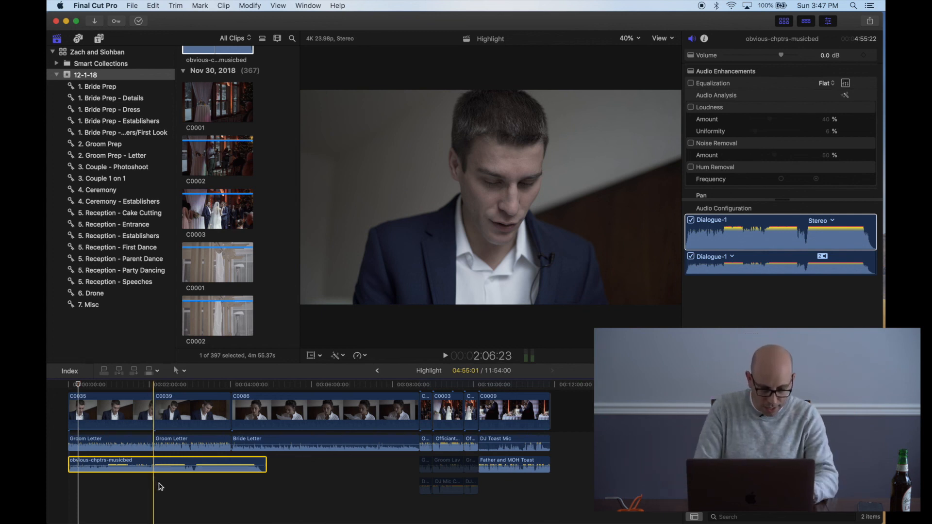
click(196, 483)
key(space)
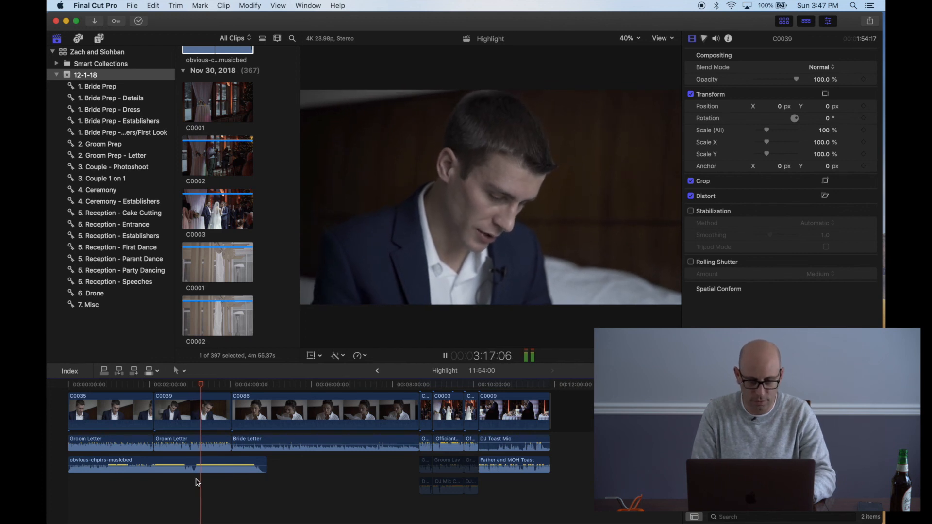
key(space)
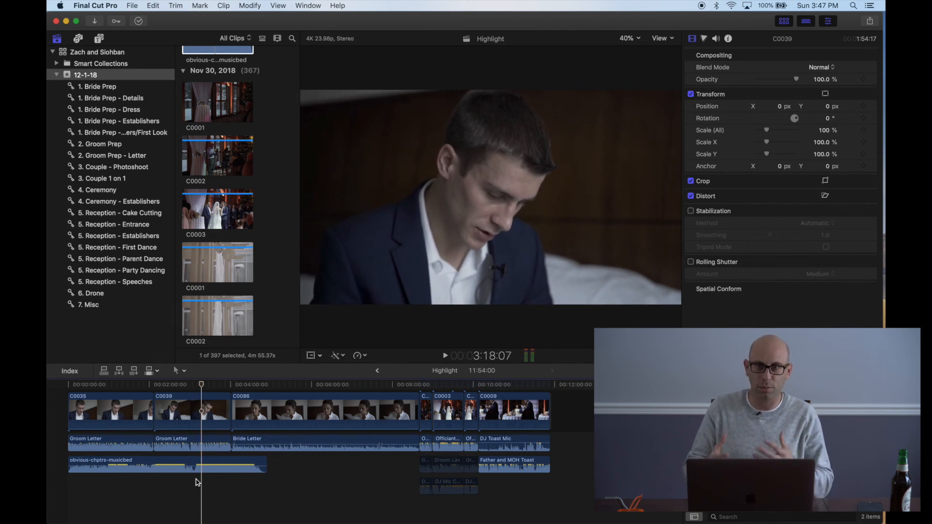